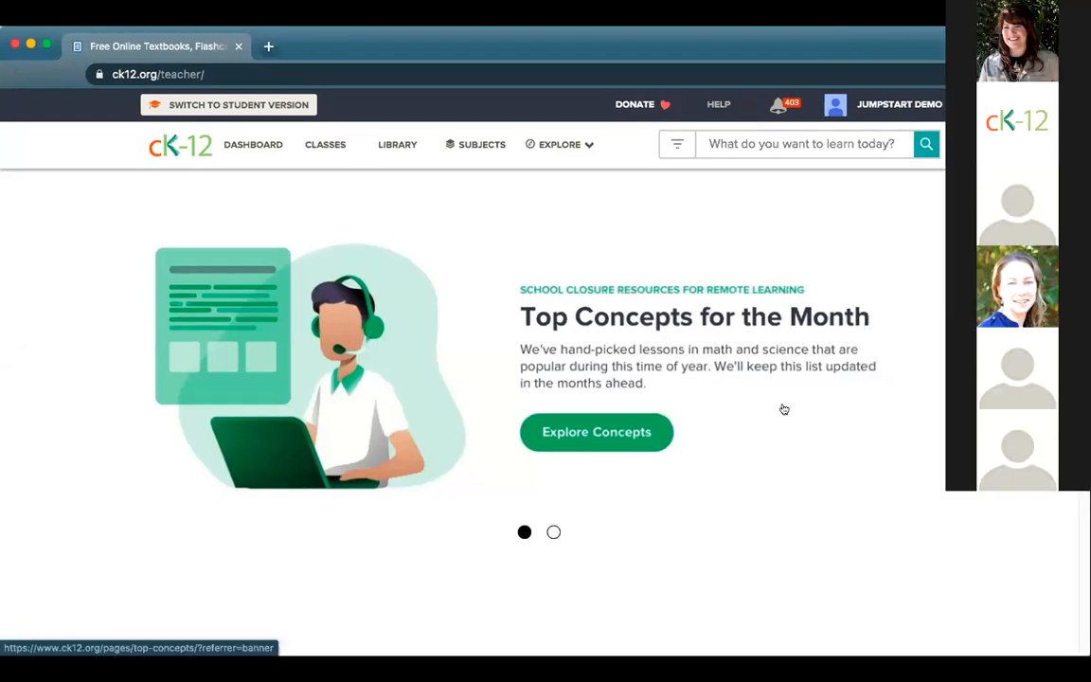
# Step: Open the Physical Science FlexBook for middle school from the science subjects and start customizing it
pyautogui.scroll(-5, 784, 409)
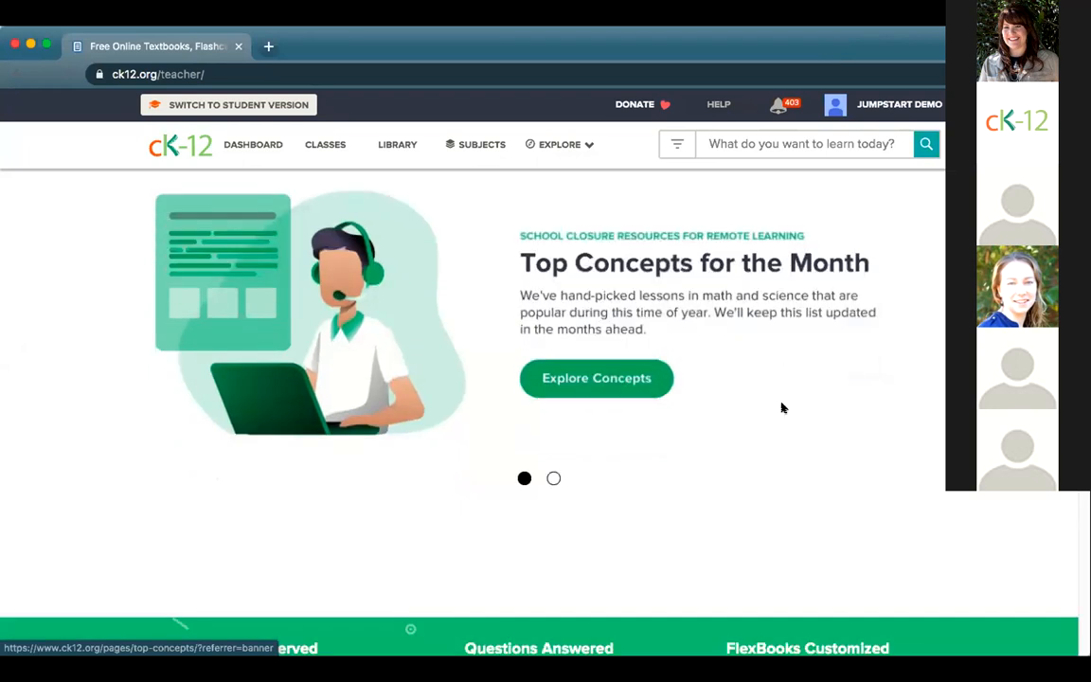
pyautogui.scroll(-4, 781, 407)
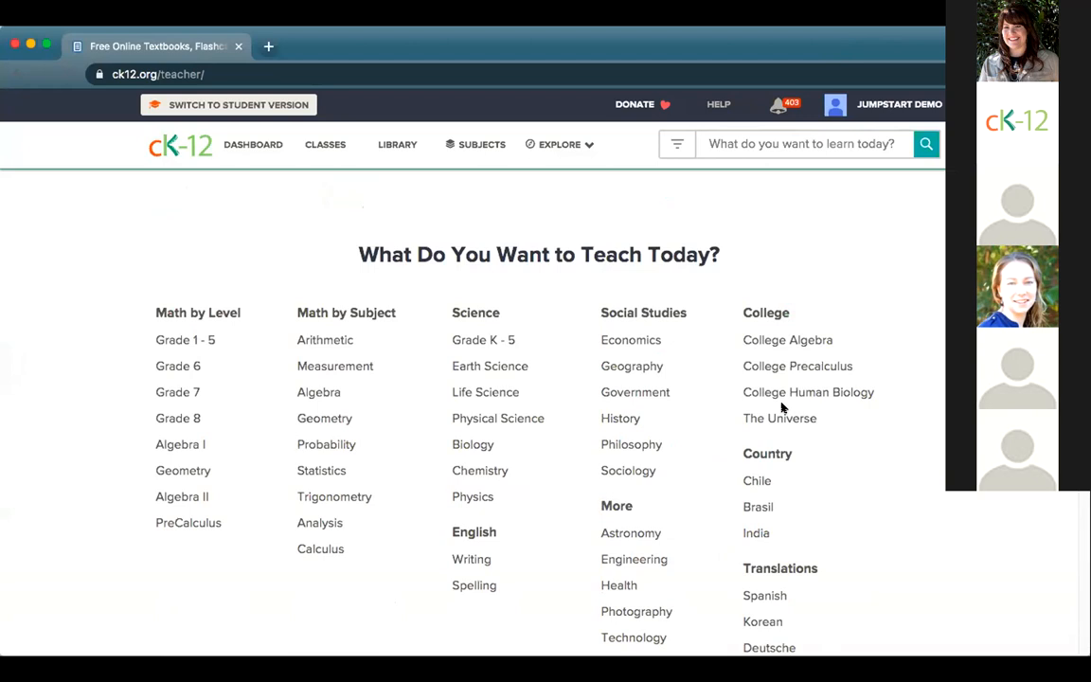
pyautogui.click(519, 421)
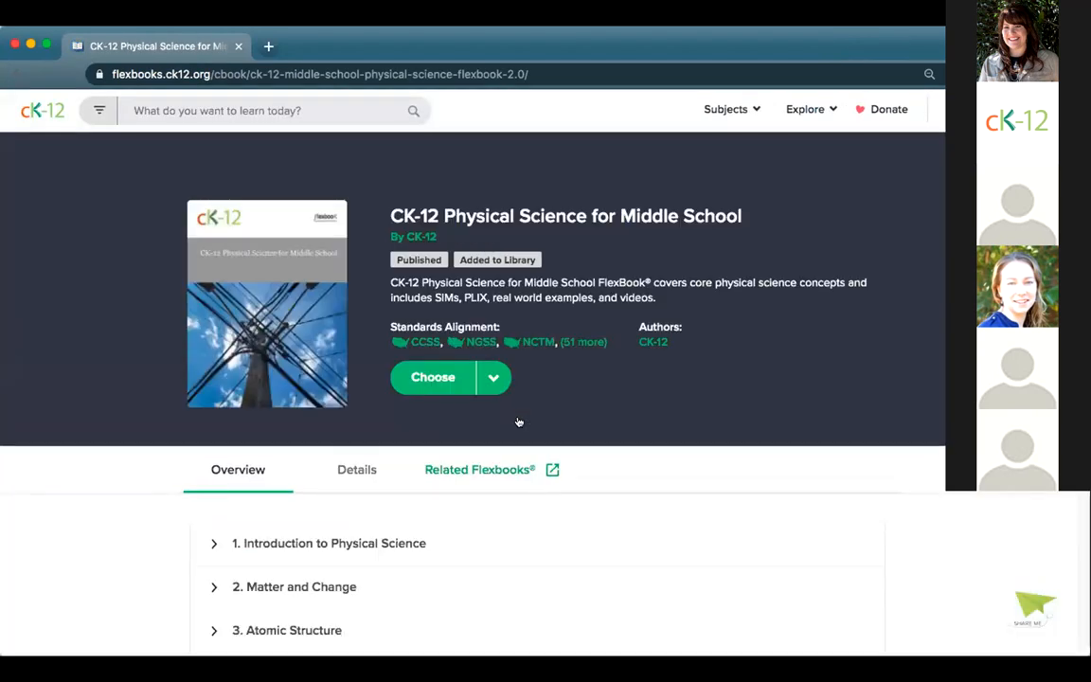
pyautogui.click(484, 379)
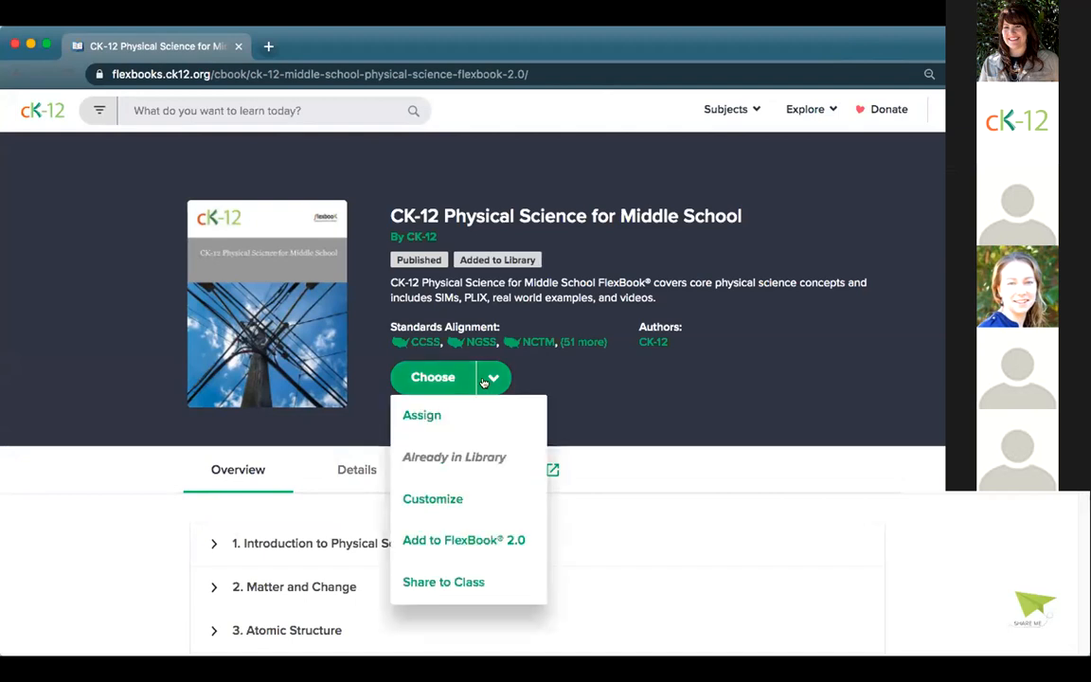
pyautogui.click(445, 497)
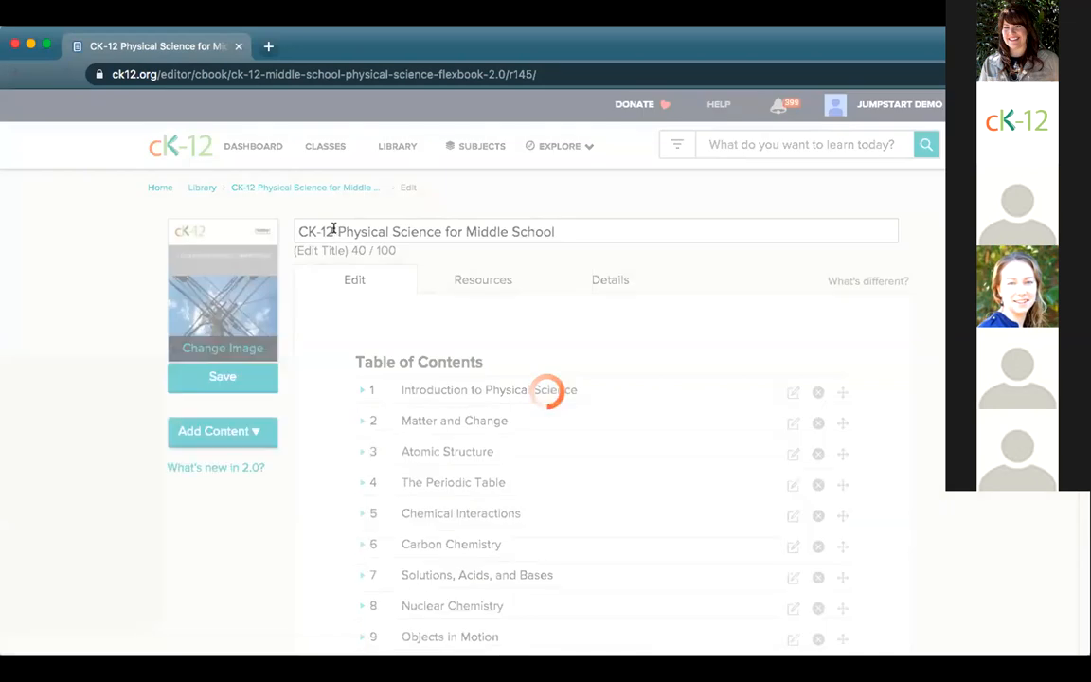
# Step: Change the FlexBook's title to "My School Physical & Earth Science for Middle School"
pyautogui.moveTo(333, 230); pyautogui.dragTo(293, 229)
pyautogui.write('My School')
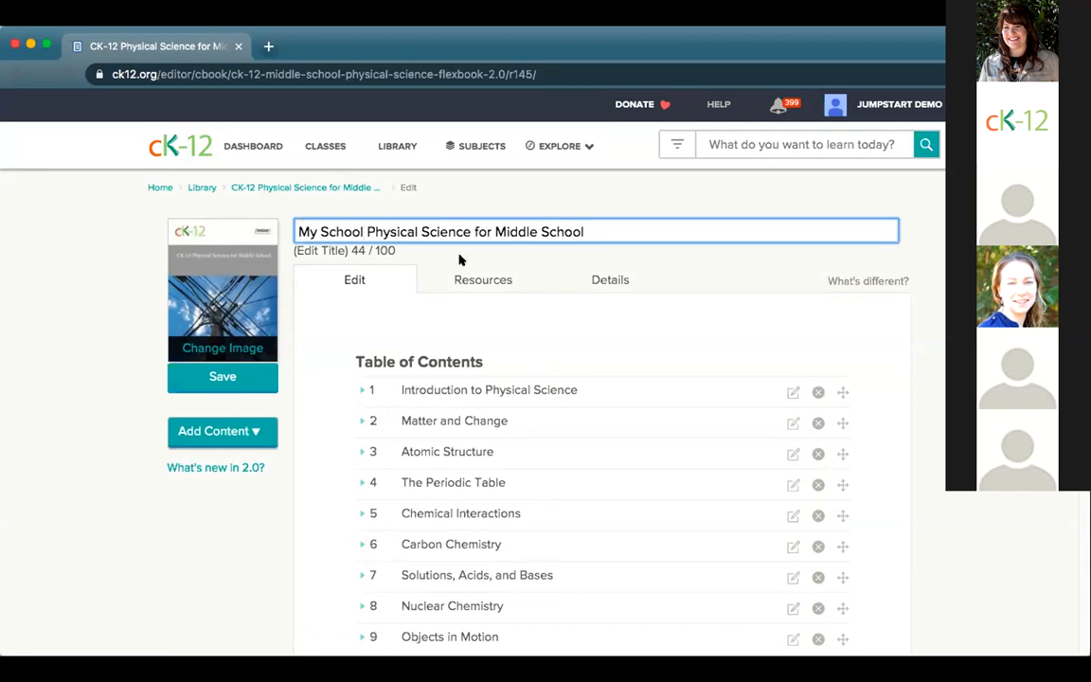
pyautogui.click(419, 231)
pyautogui.write('& Earth')
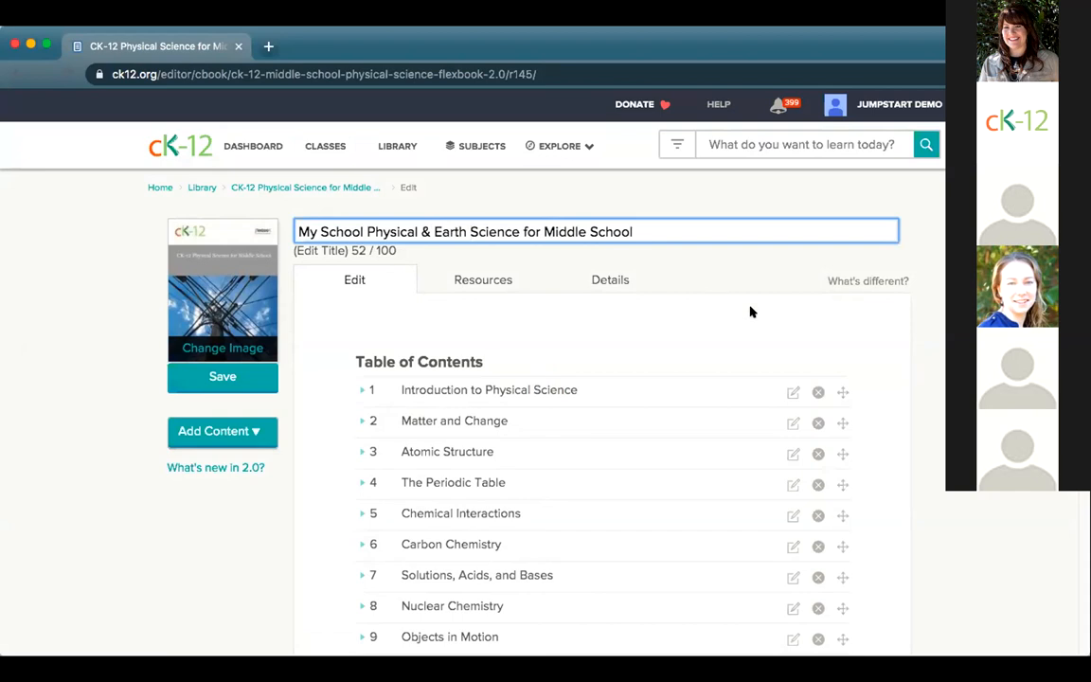
# Step: Remove the Magnetism and Electromagnetism chapters from the end of the table of contents
pyautogui.scroll(-4, 700, 417)
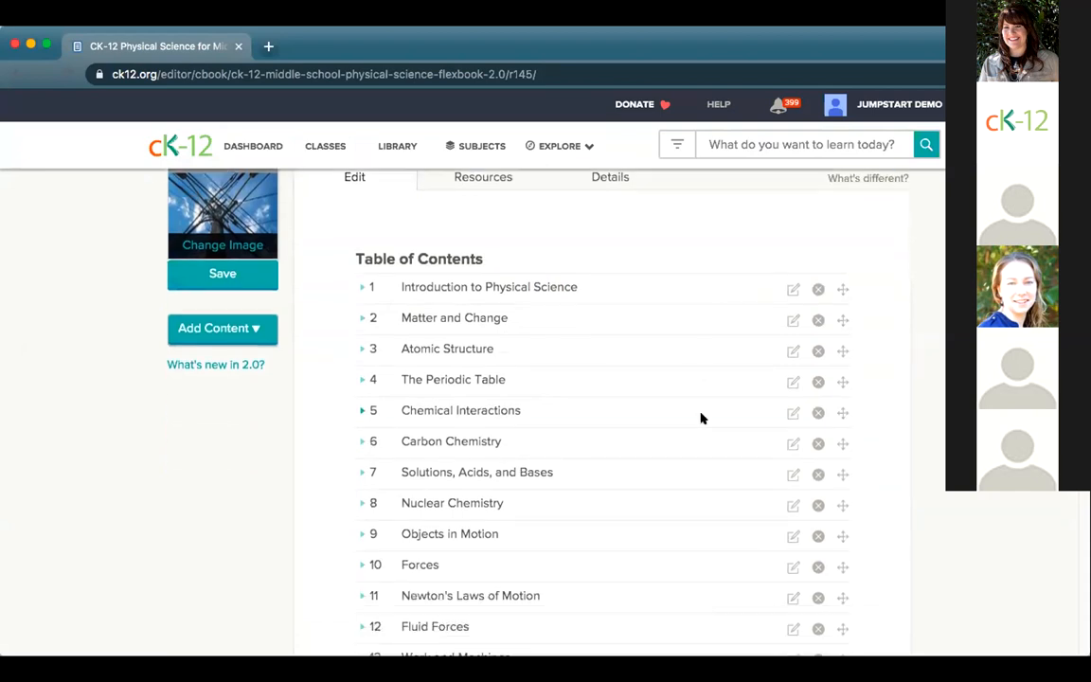
pyautogui.scroll(4, 700, 417)
pyautogui.rightClick(701, 418)
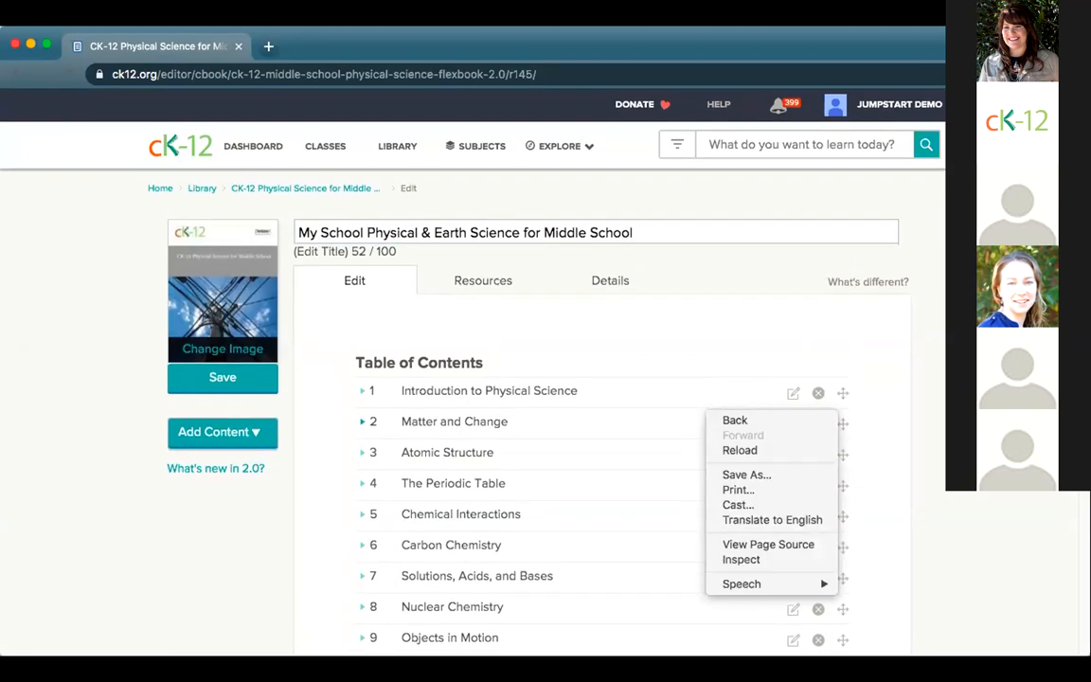
pyautogui.press('Escape')
pyautogui.scroll(-5, 606, 379)
pyautogui.scroll(-1, 606, 379)
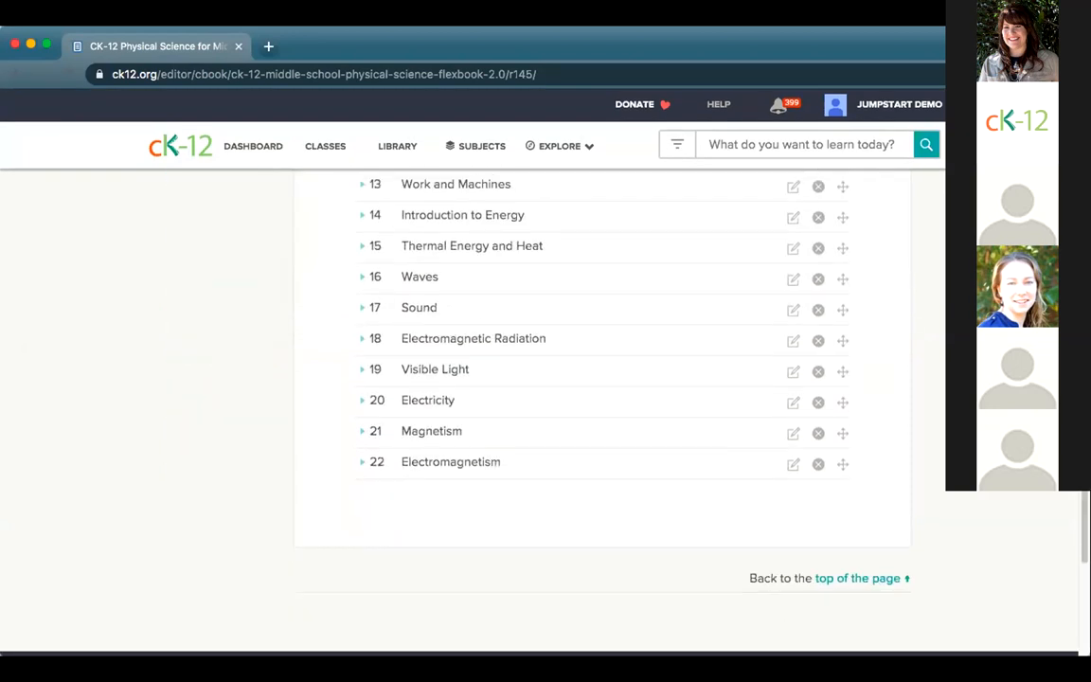
pyautogui.click(816, 433)
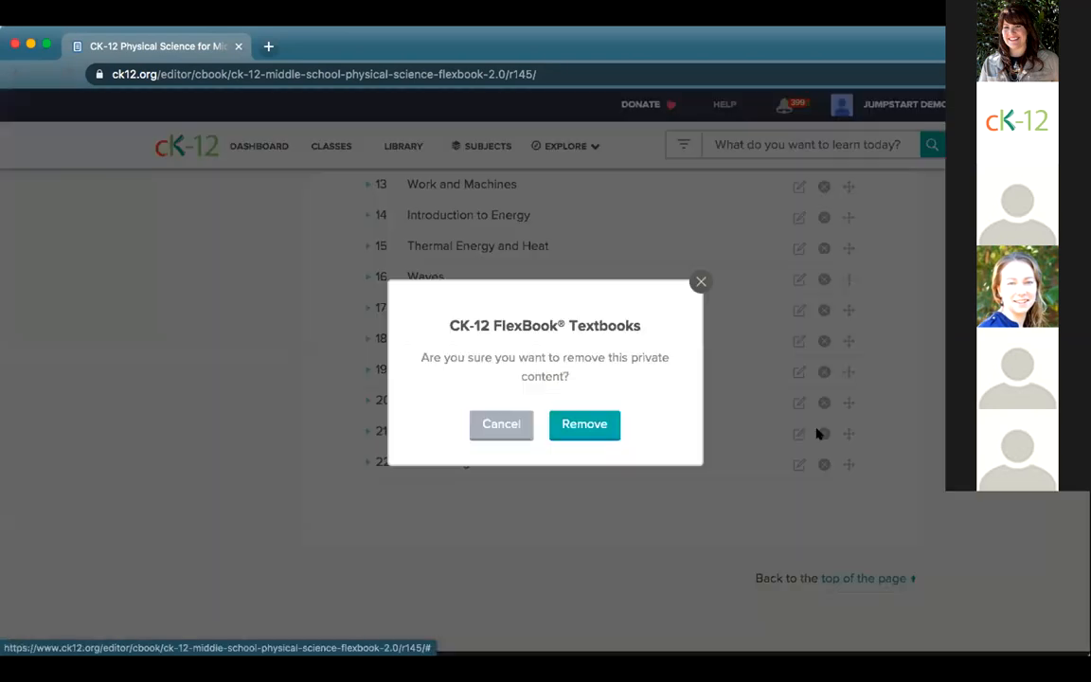
pyautogui.click(584, 427)
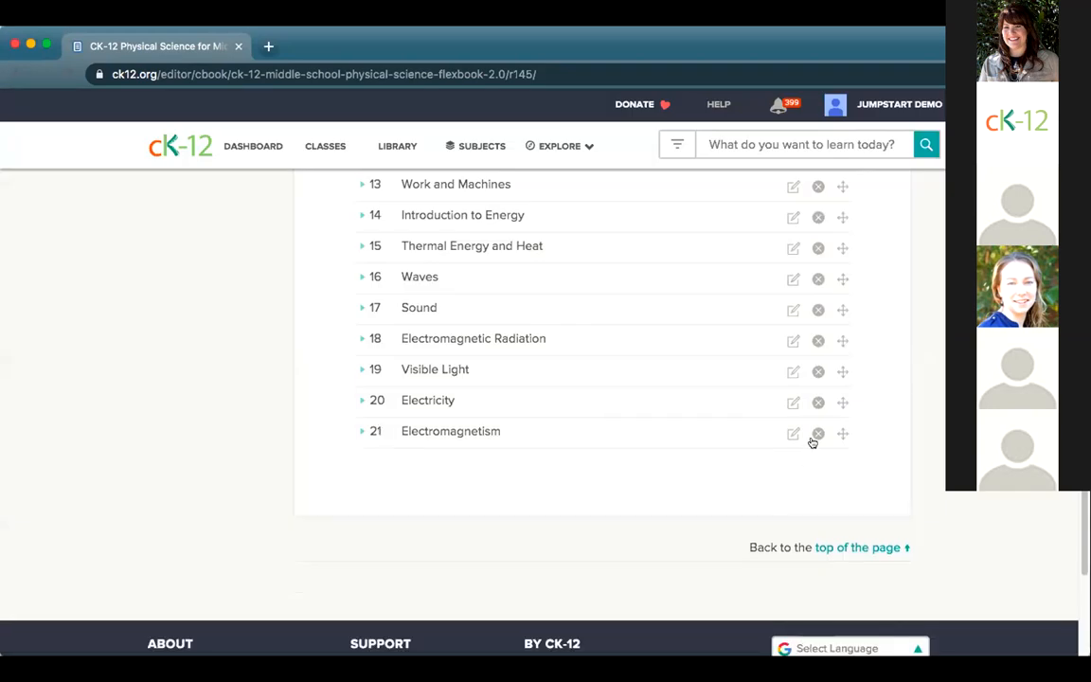
pyautogui.click(818, 432)
pyautogui.click(561, 426)
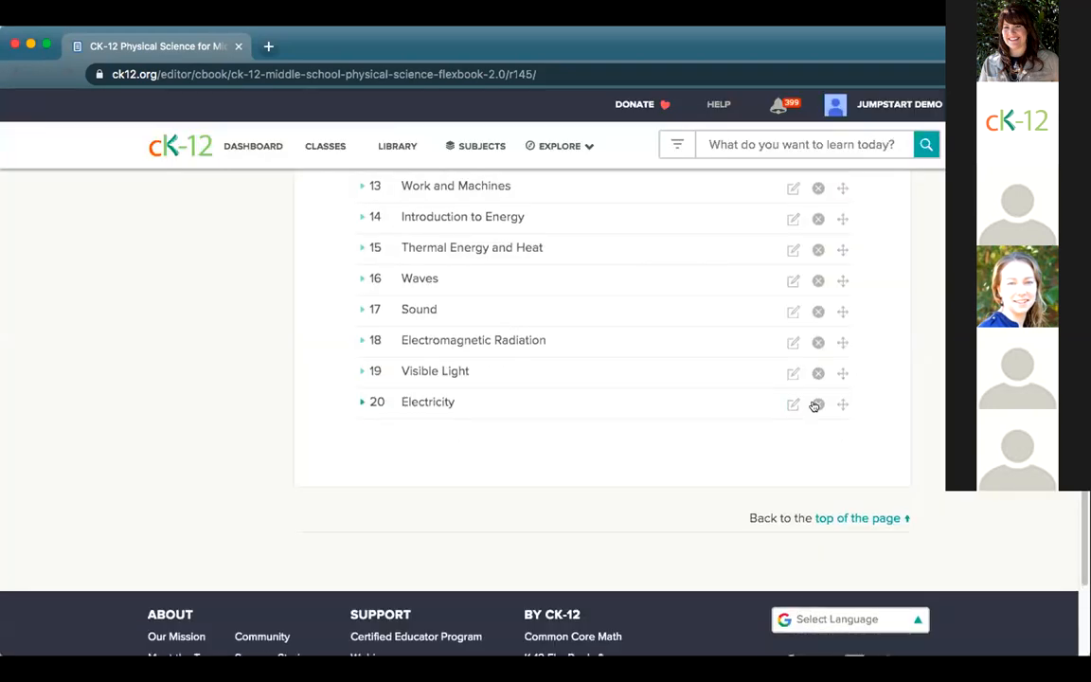
# Step: Expand the Waves and Sound chapters to view their lessons, and collapse both again
pyautogui.moveTo(834, 311); pyautogui.dragTo(830, 280)
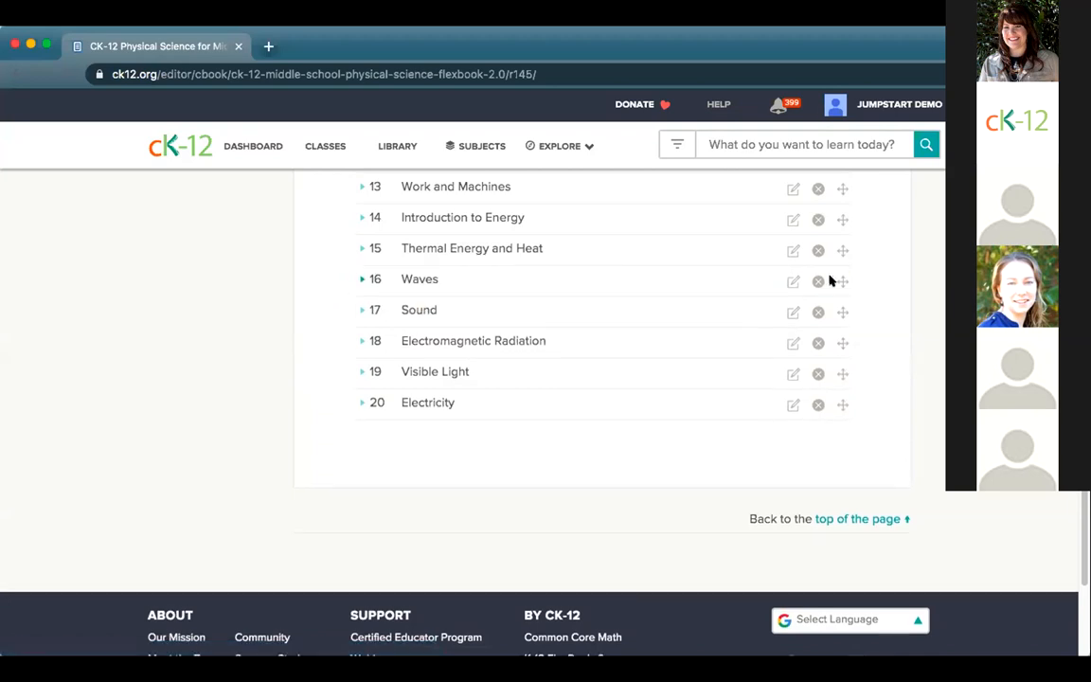
pyautogui.click(361, 279)
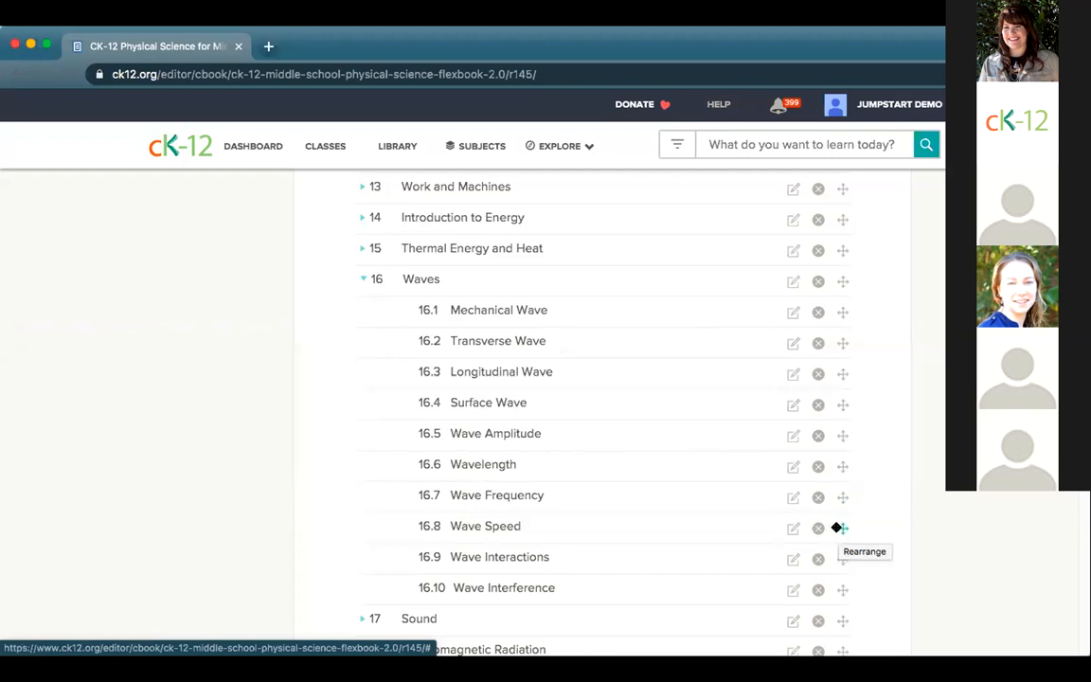
pyautogui.scroll(-2, 837, 527)
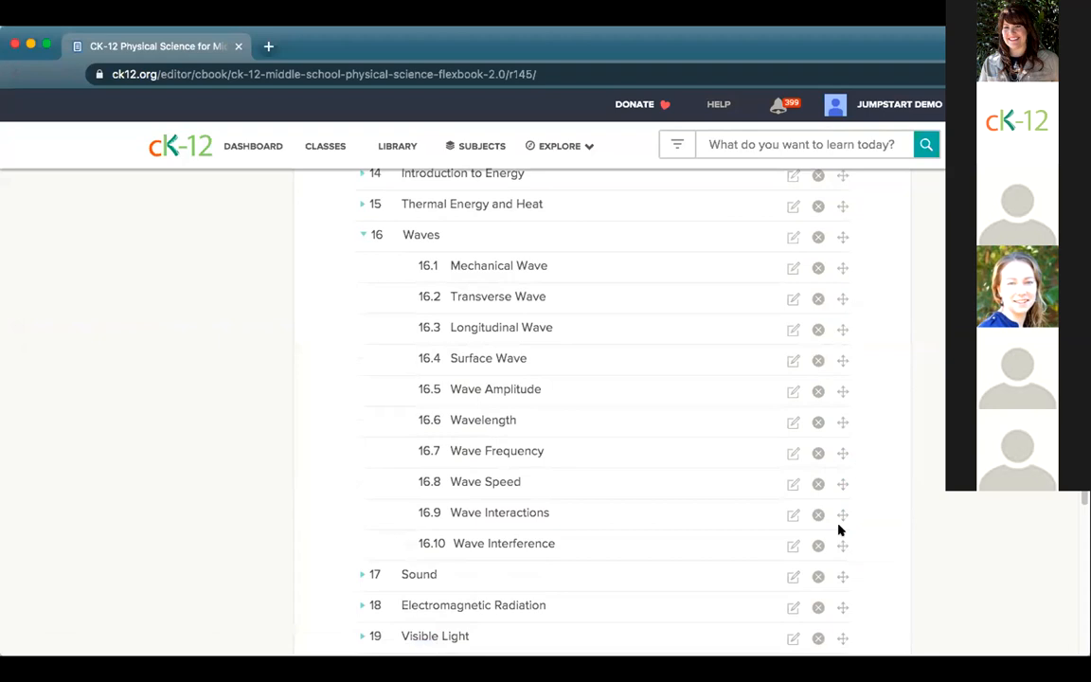
pyautogui.click(360, 574)
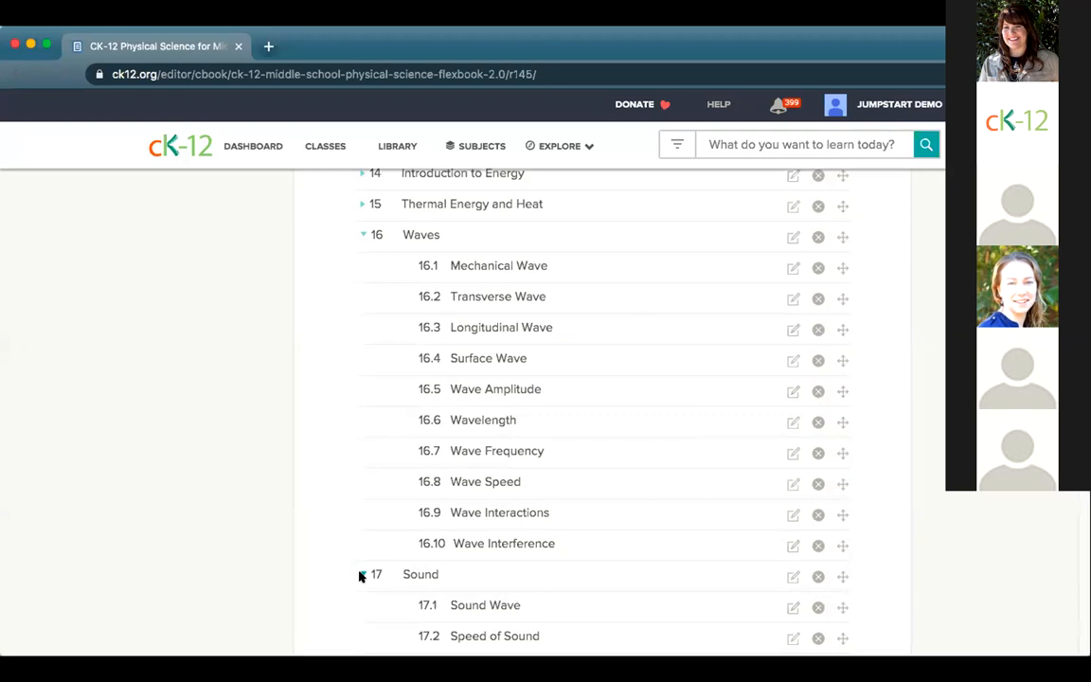
pyautogui.click(361, 574)
pyautogui.click(361, 235)
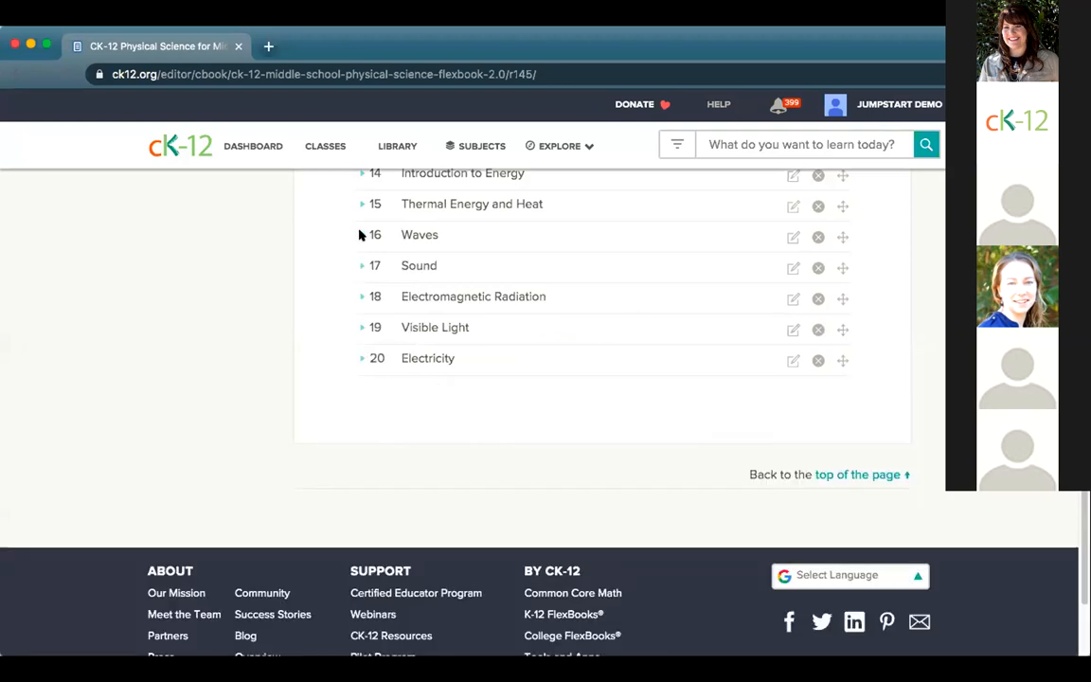
# Step: Add a new chapter titled "Demo Chapter for May" to the FlexBook
pyautogui.scroll(5, 487, 370)
pyautogui.scroll(3, 379, 388)
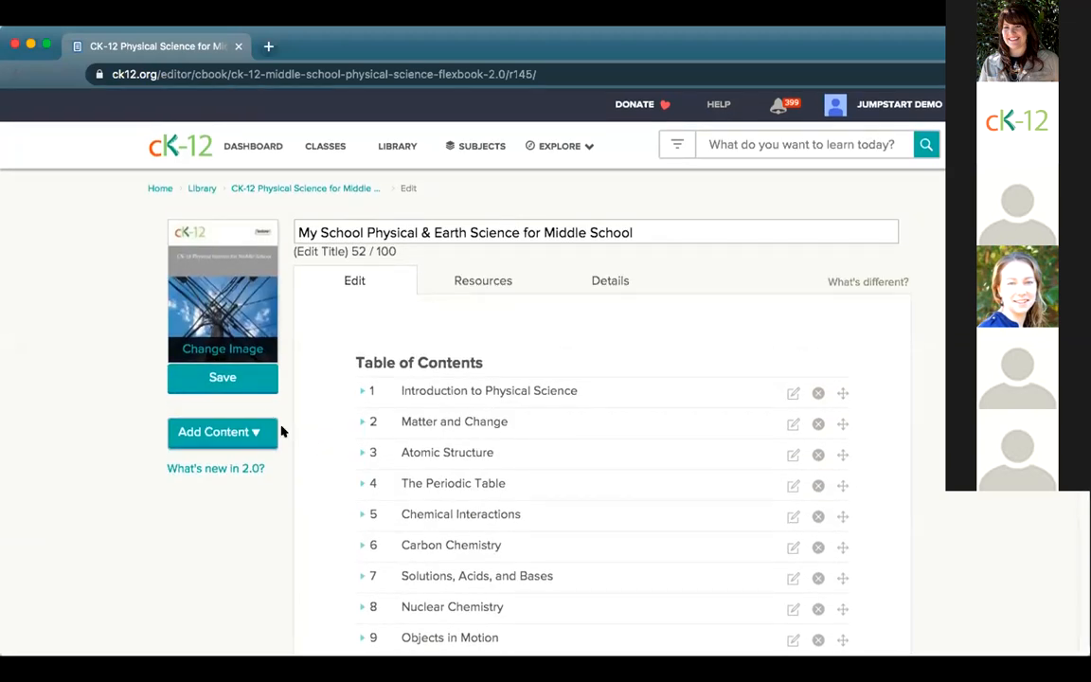
pyautogui.click(254, 435)
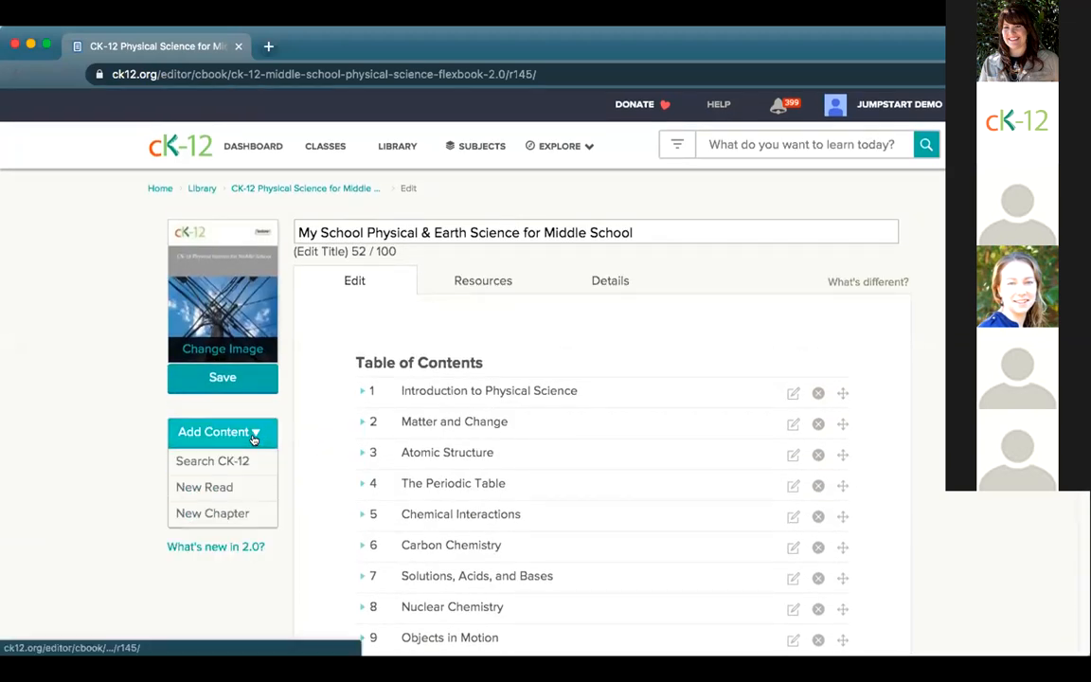
pyautogui.click(237, 512)
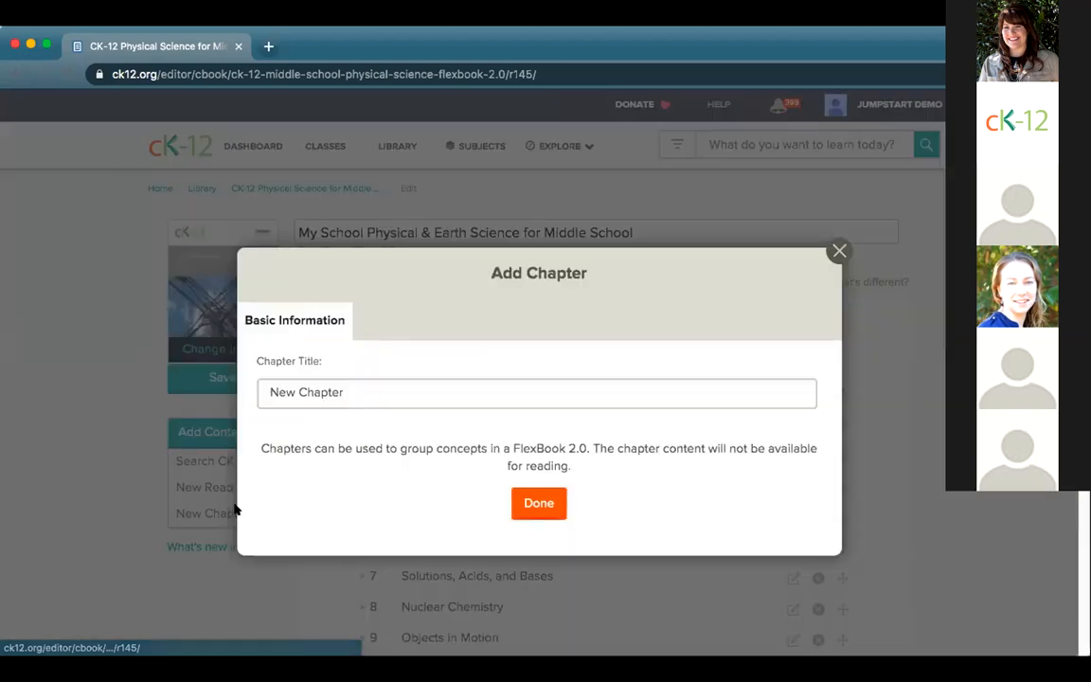
pyautogui.tripleClick(355, 390)
pyautogui.write('Demo Chapter')
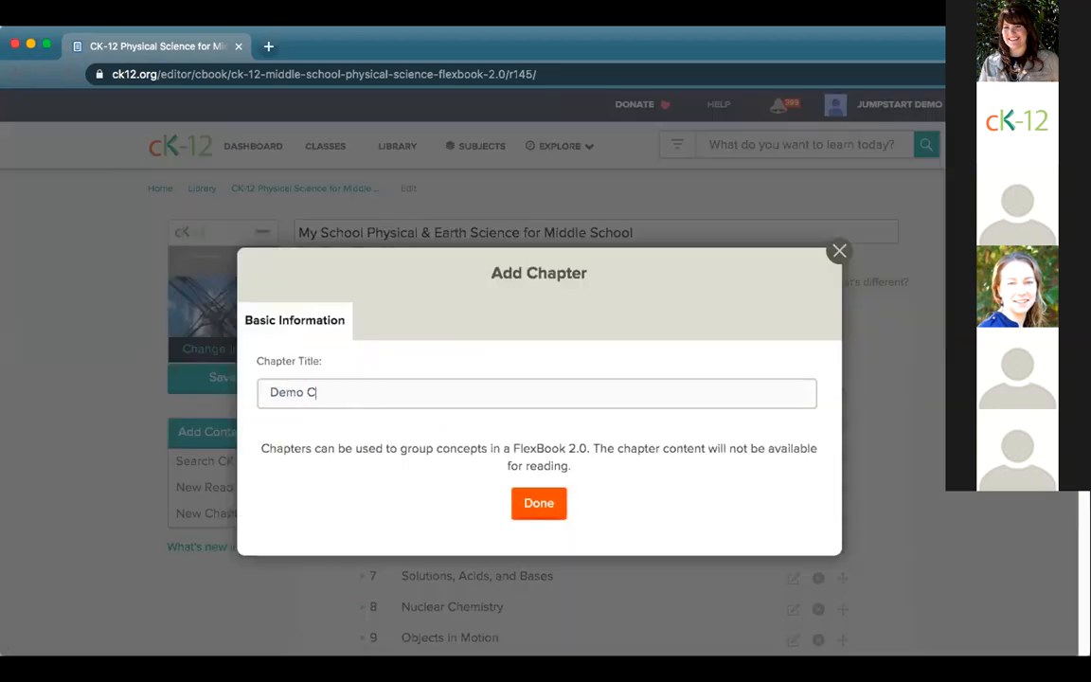
pyautogui.write(' for May')
pyautogui.click(538, 503)
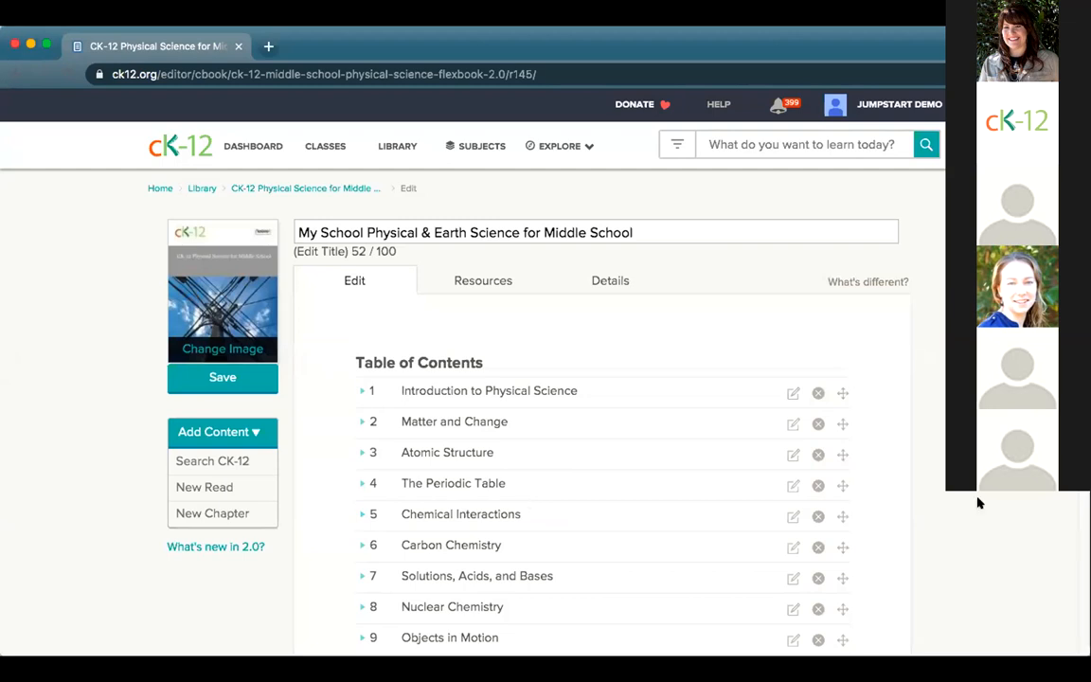
# Step: Check the new chapter at the end of the table of contents and save the customized FlexBook
pyautogui.scroll(-6, 979, 503)
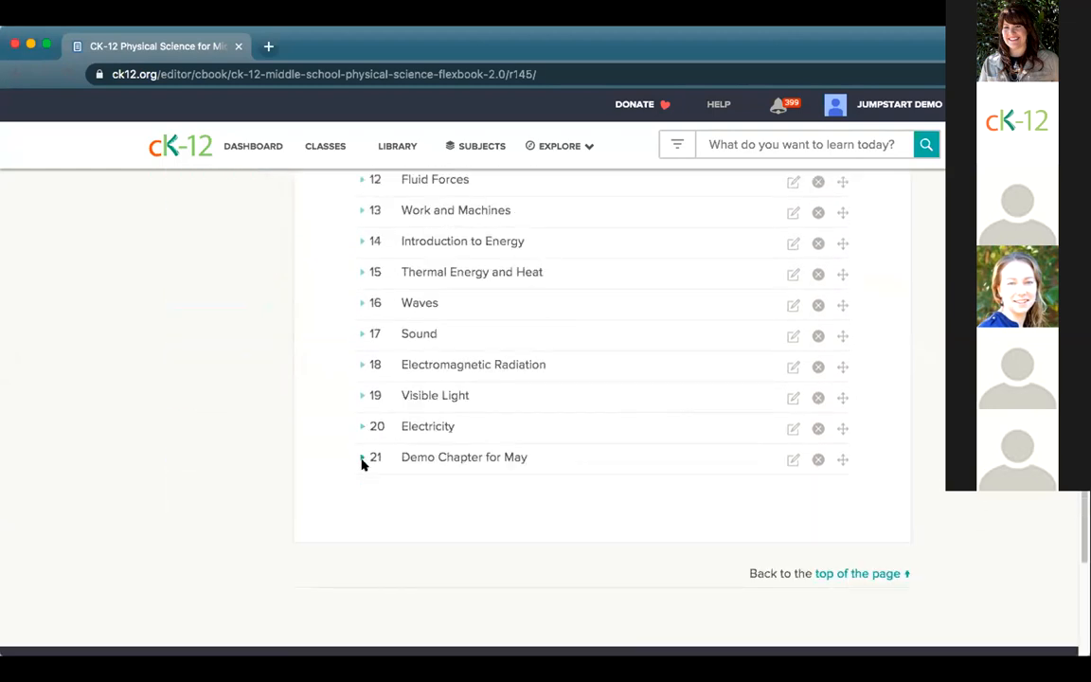
pyautogui.moveTo(834, 456); pyautogui.dragTo(823, 486)
pyautogui.scroll(6, 915, 520)
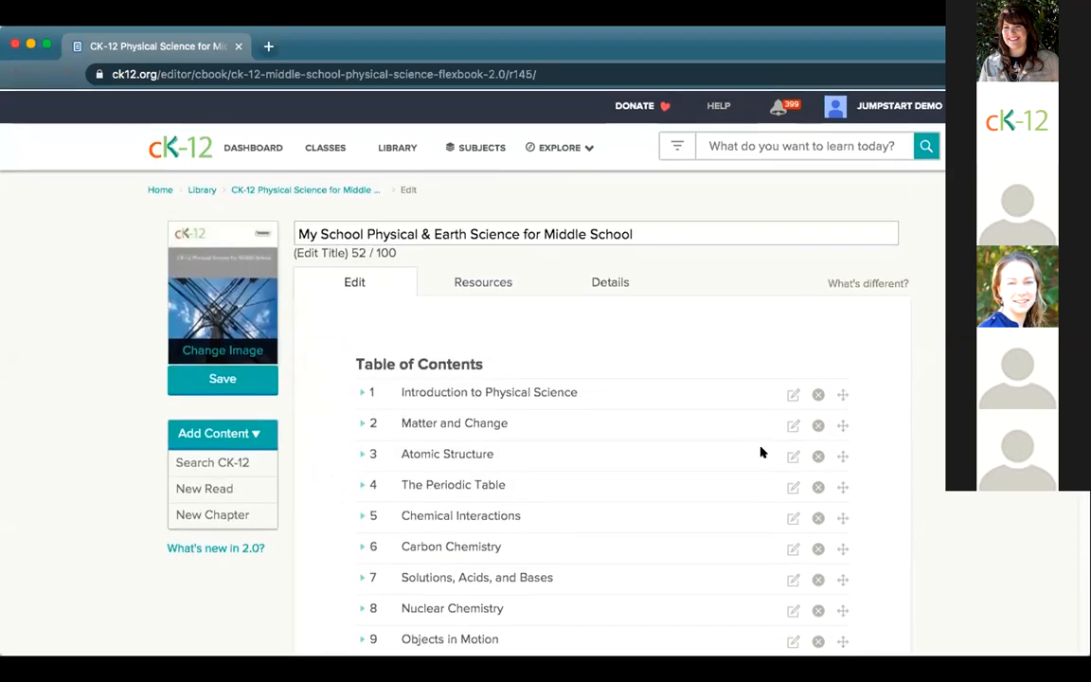
pyautogui.click(227, 382)
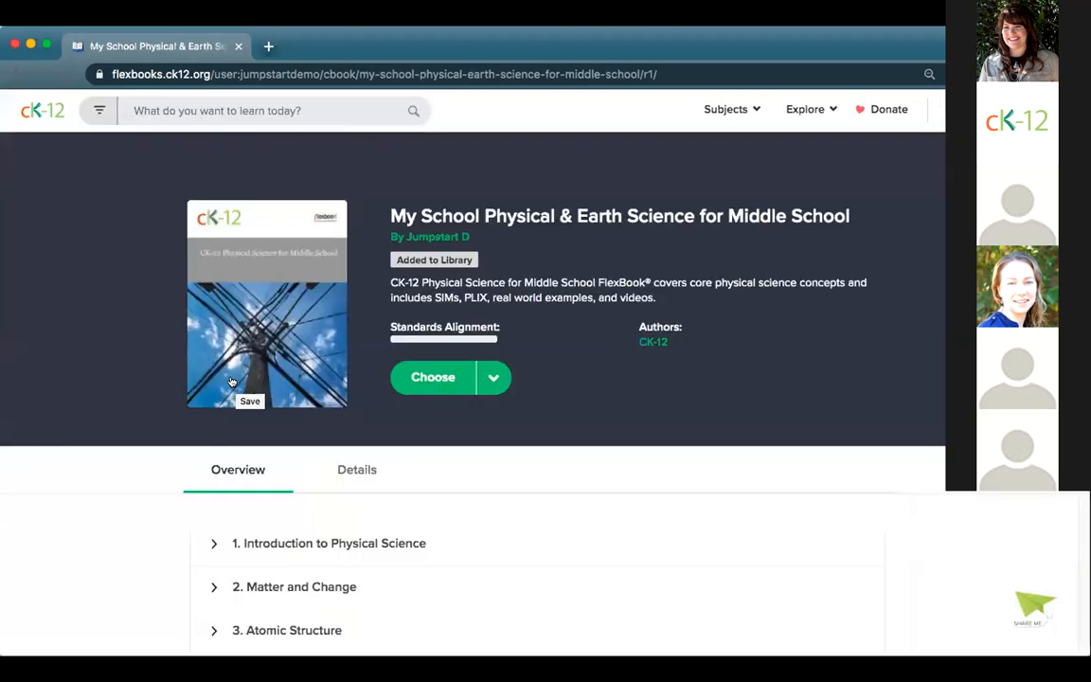
# Step: Return to the teacher home page and open the Earth Science FlexBook from the list of subjects
pyautogui.click(41, 112)
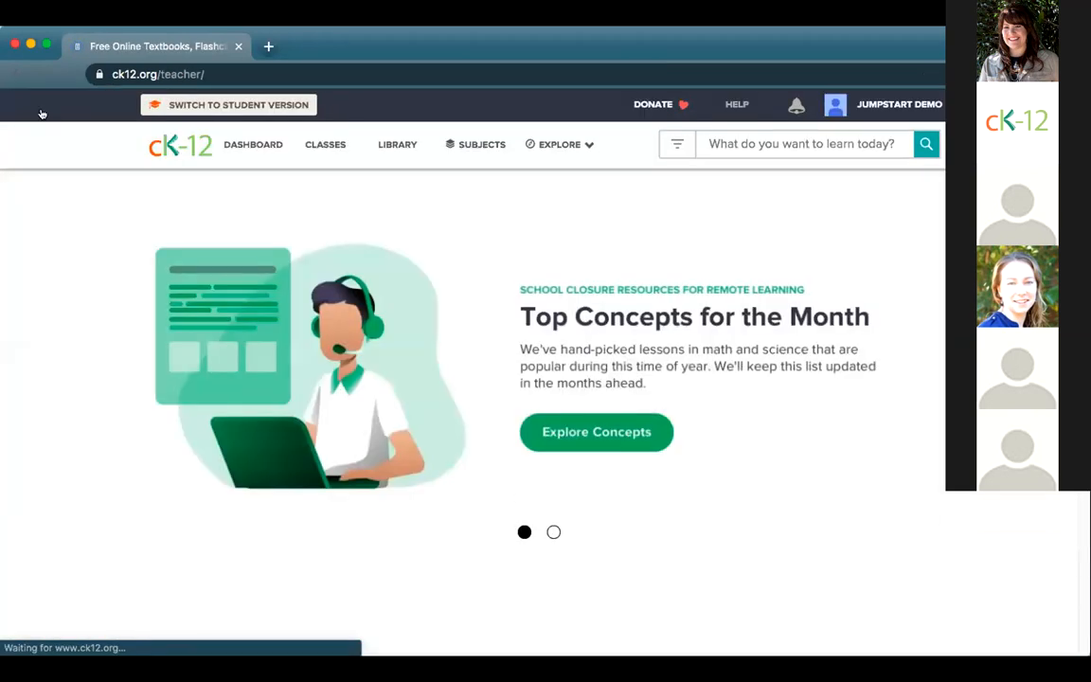
pyautogui.scroll(-10, 441, 369)
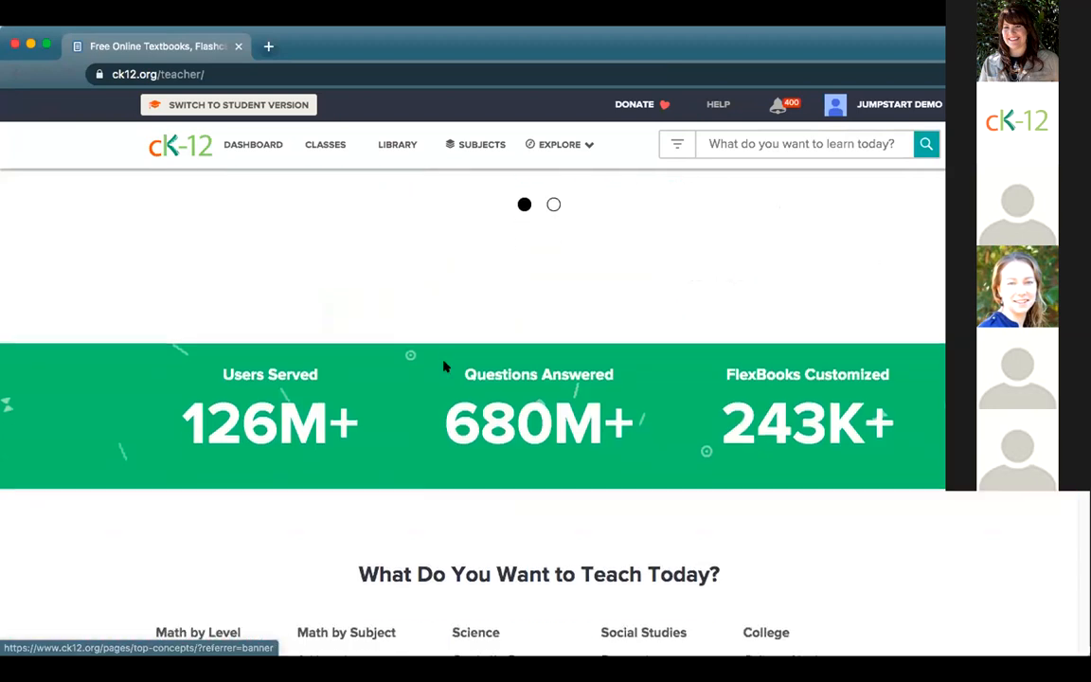
pyautogui.scroll(5, 477, 293)
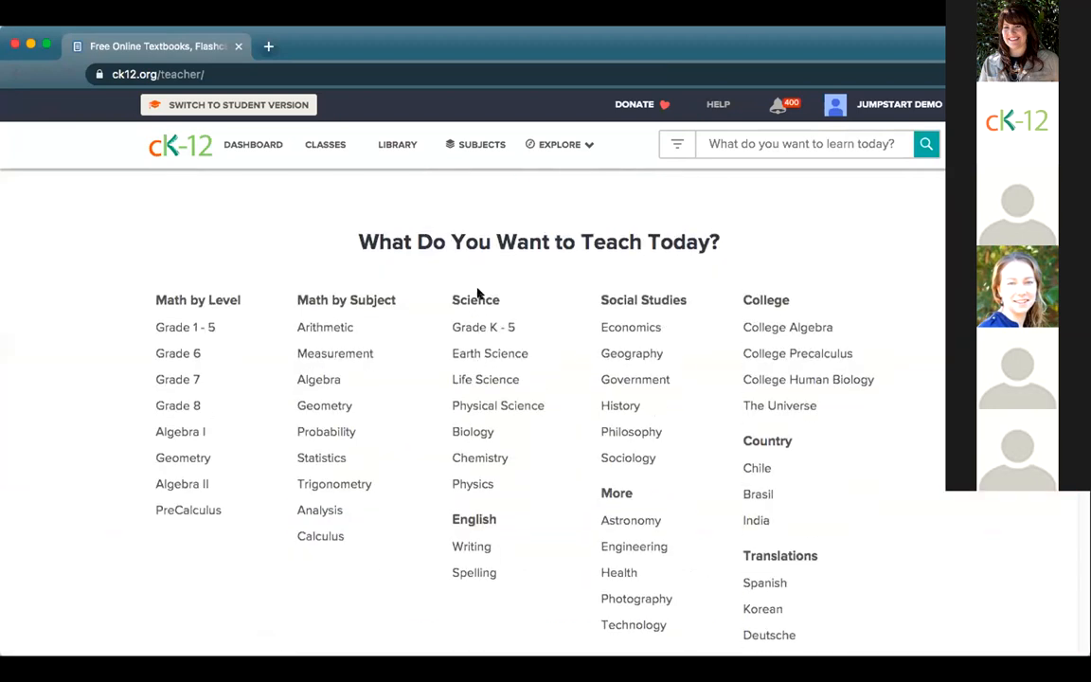
pyautogui.click(468, 147)
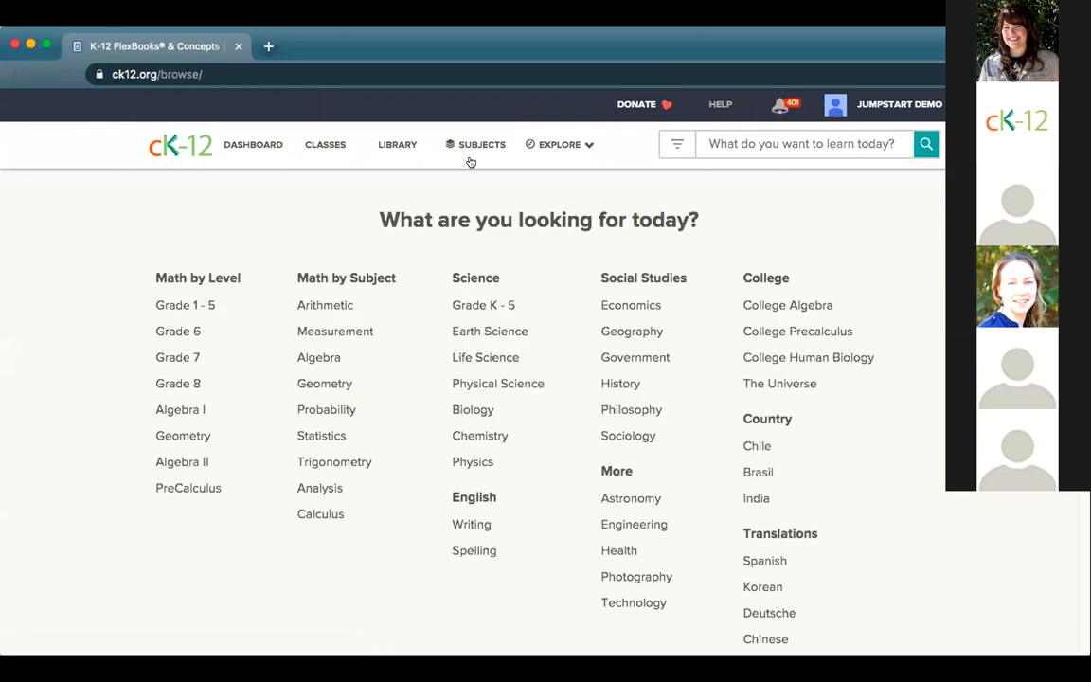
pyautogui.click(505, 333)
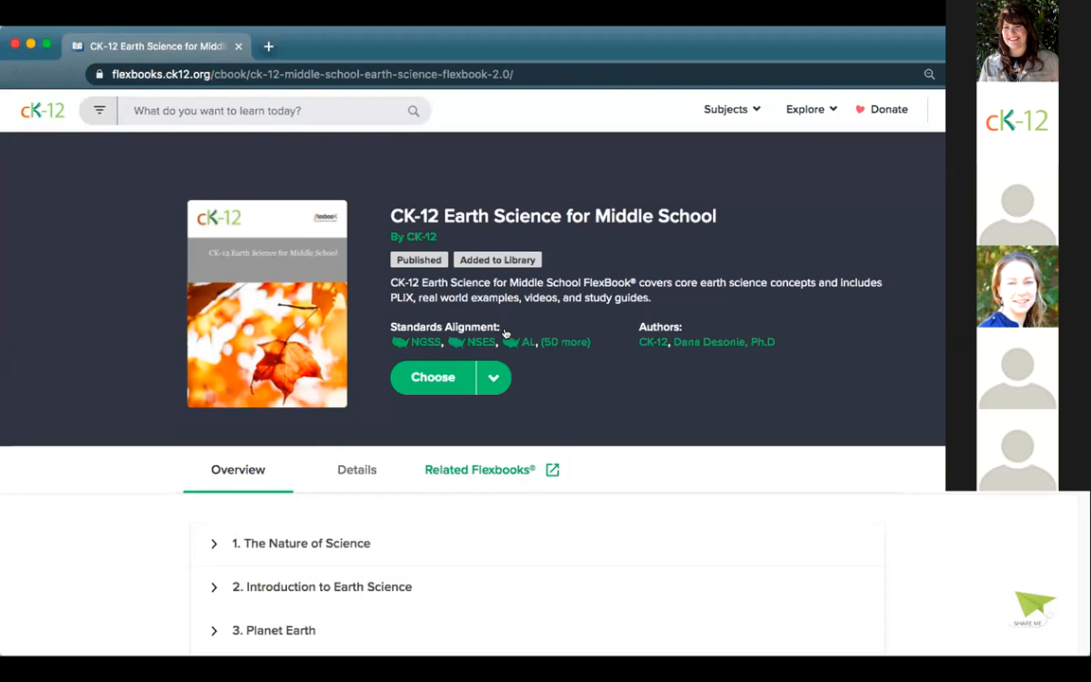
# Step: Add the Earth Science FlexBook's content to "My School Physical & Earth Science for Middle School"
pyautogui.click(488, 377)
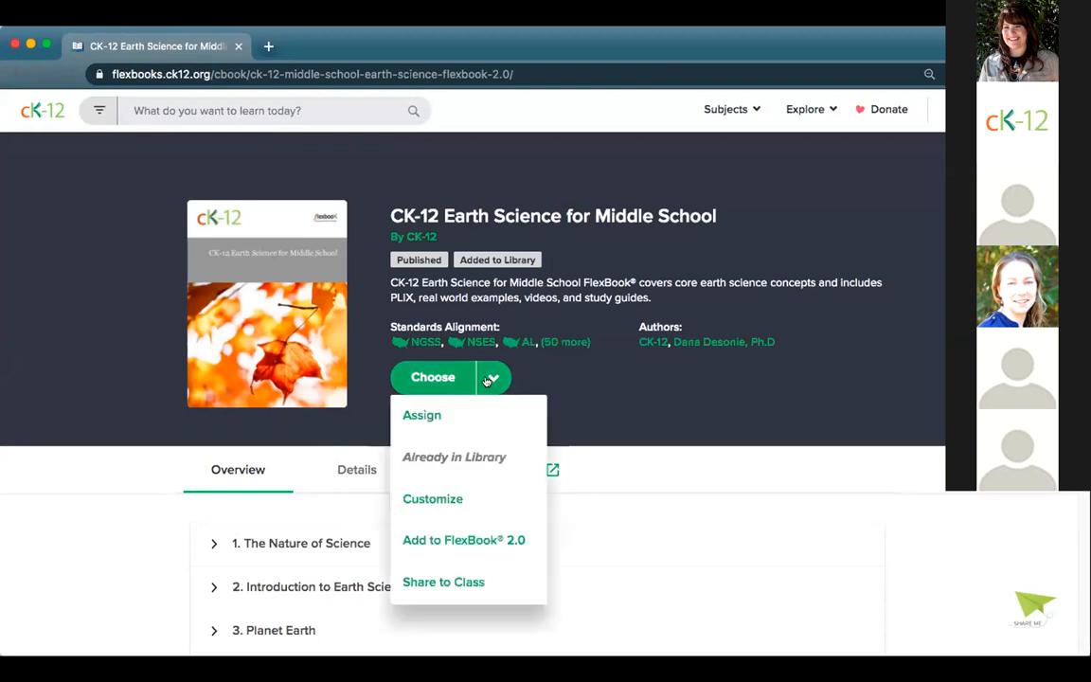
pyautogui.click(445, 548)
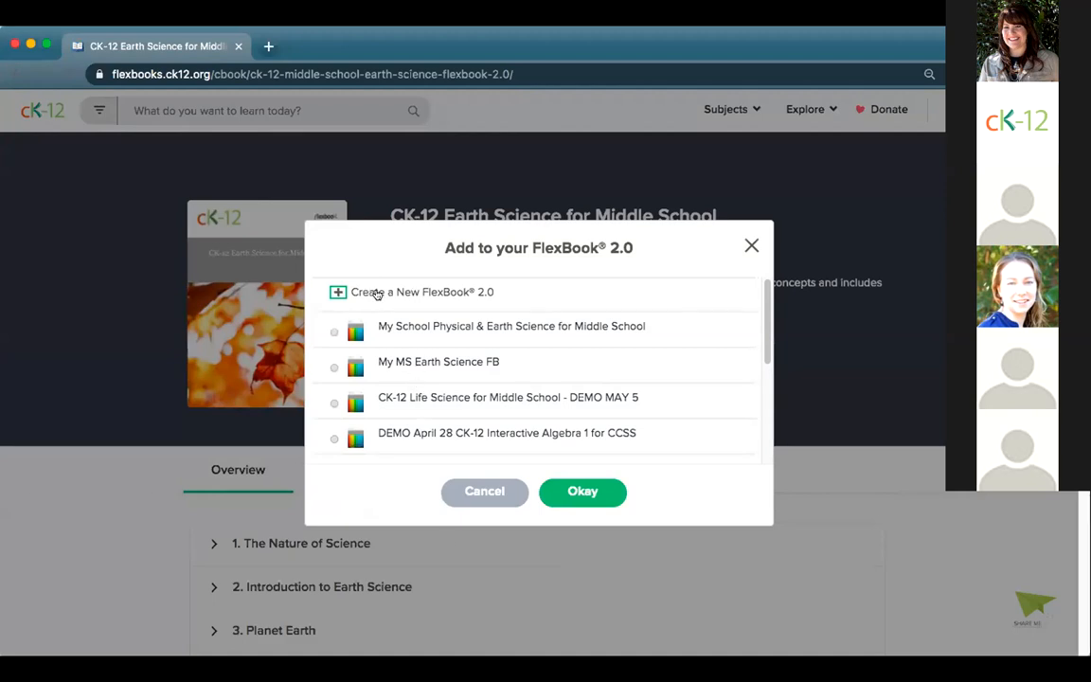
pyautogui.click(331, 332)
pyautogui.click(585, 492)
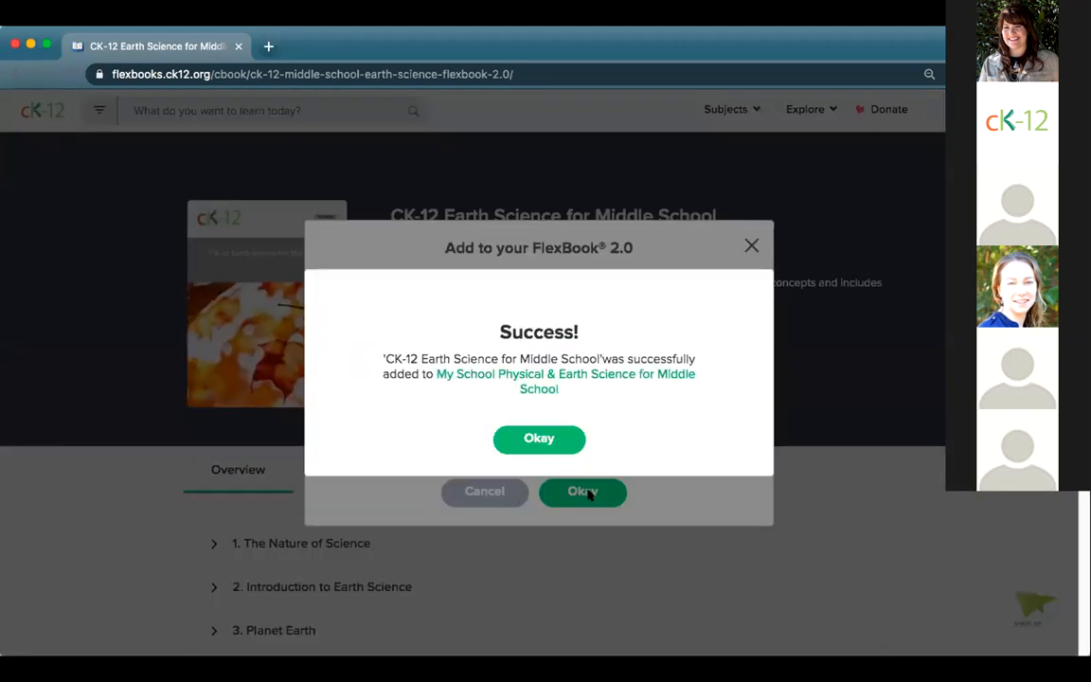
pyautogui.click(532, 438)
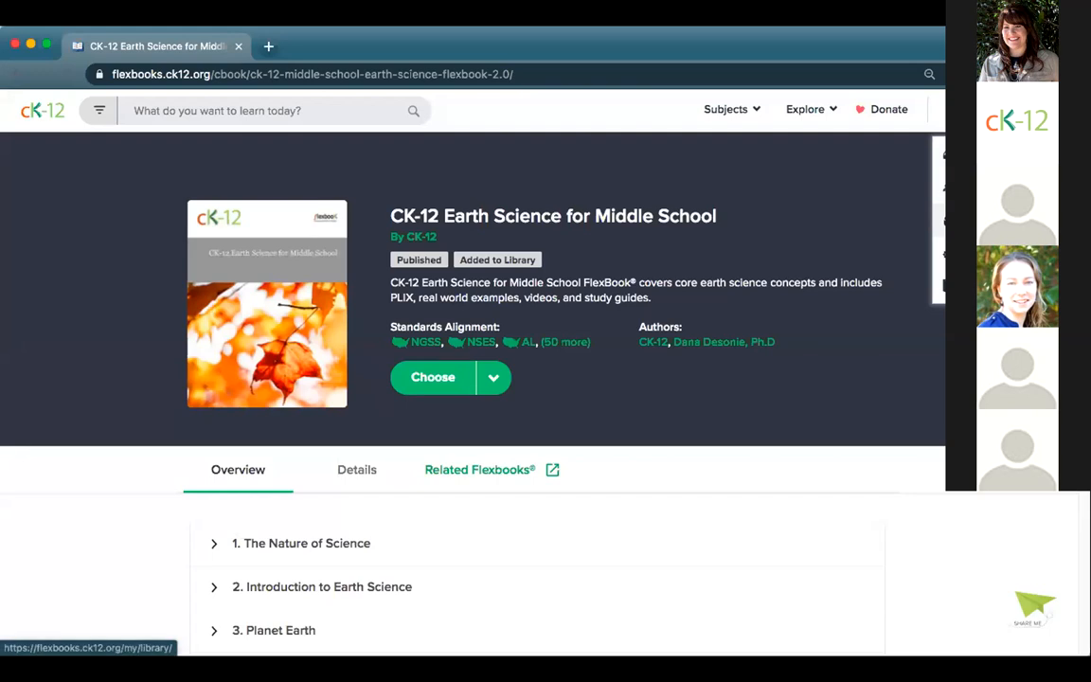
# Step: Open "My School Physical & Earth Science for Middle School" from the library
pyautogui.click(985, 221)
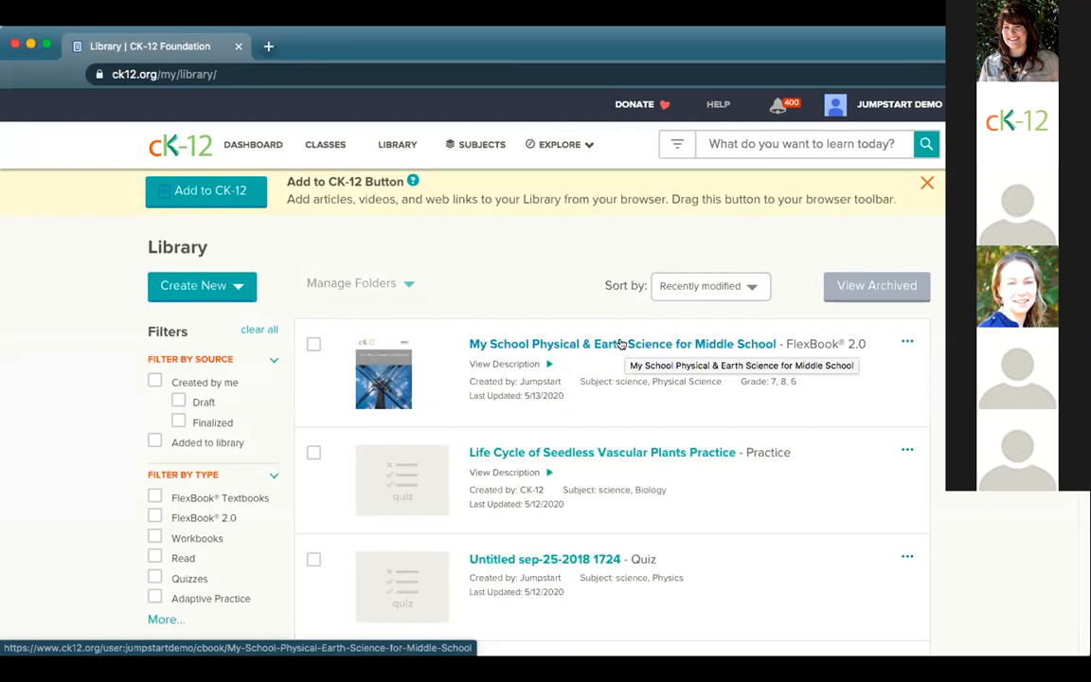
pyautogui.click(621, 344)
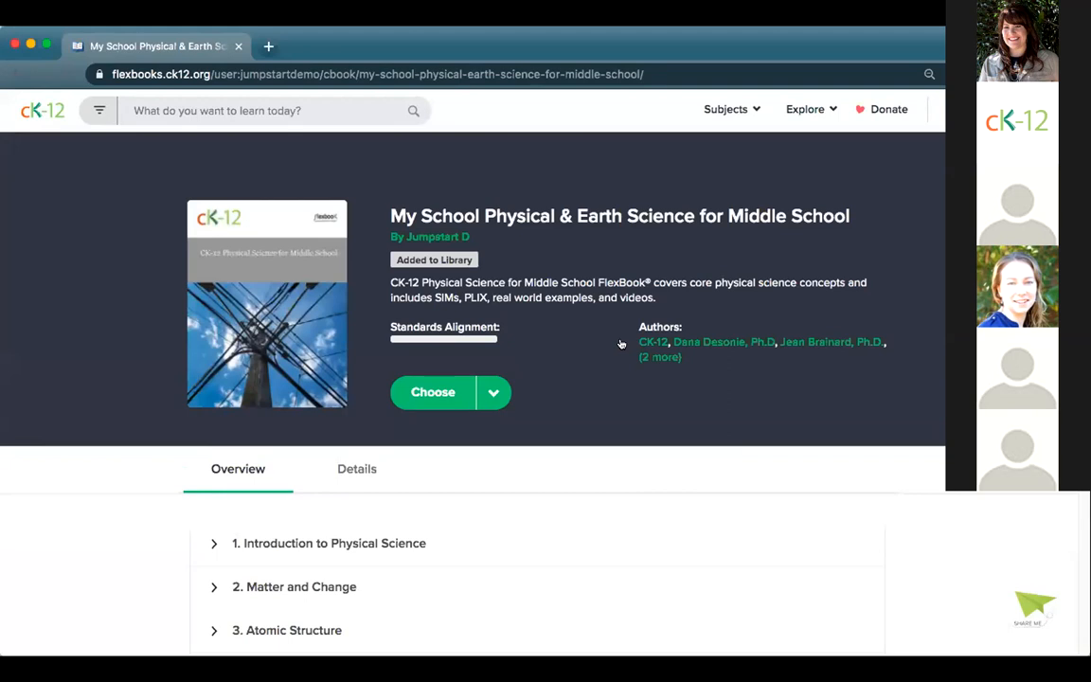
pyautogui.moveTo(479, 239); pyautogui.dragTo(382, 241)
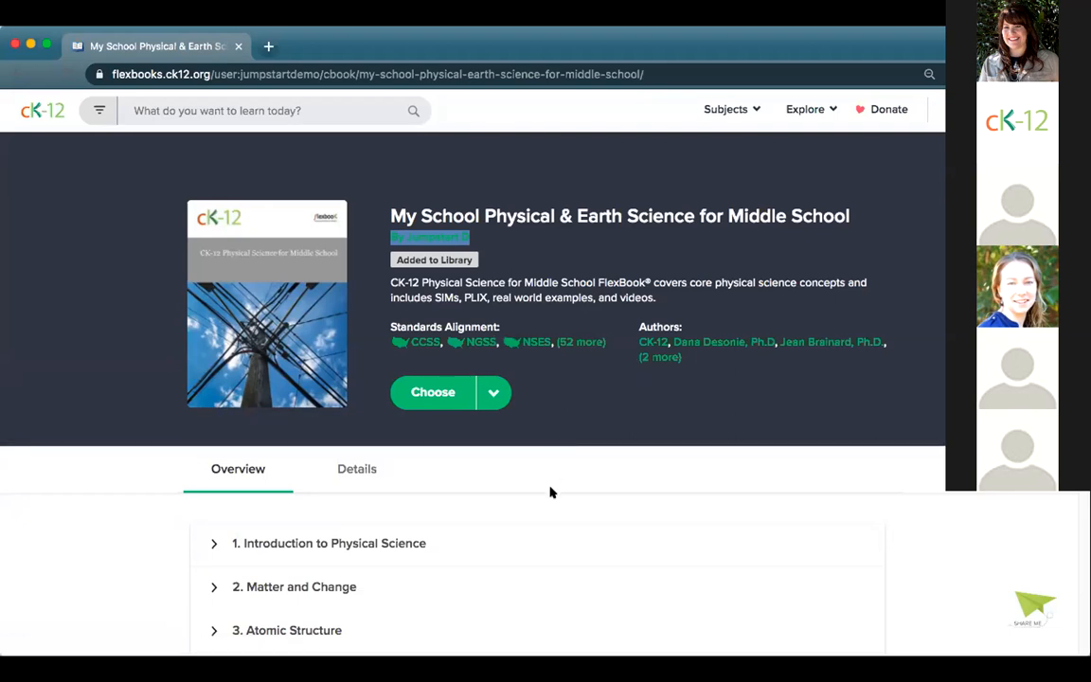
# Step: Review the FlexBook's chapter list for the demo chapter and the added Earth Science chapters
pyautogui.scroll(-3, 550, 492)
pyautogui.scroll(-15, 552, 492)
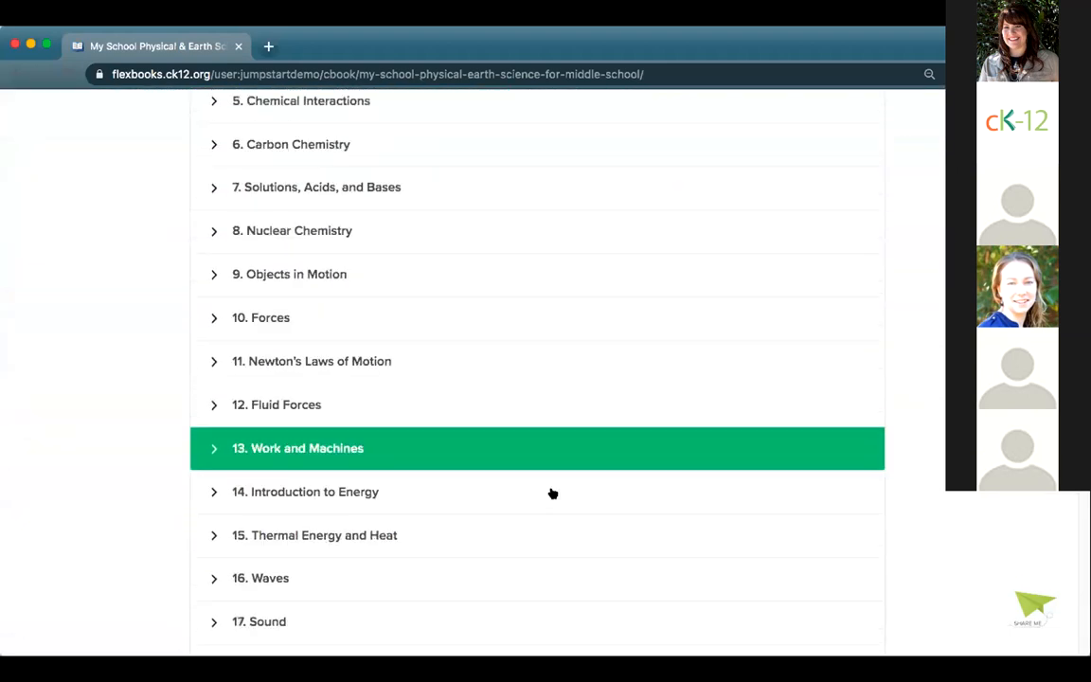
pyautogui.scroll(-1, 552, 492)
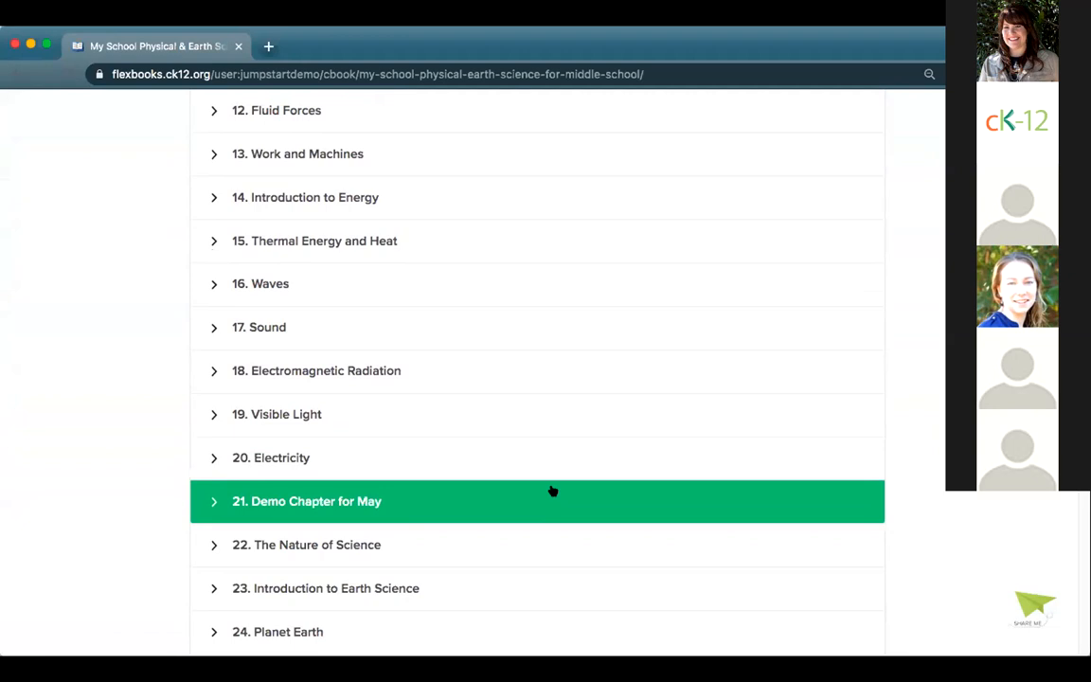
pyautogui.scroll(-7, 554, 558)
pyautogui.scroll(-14, 555, 558)
pyautogui.scroll(-3, 538, 434)
pyautogui.scroll(20, 538, 433)
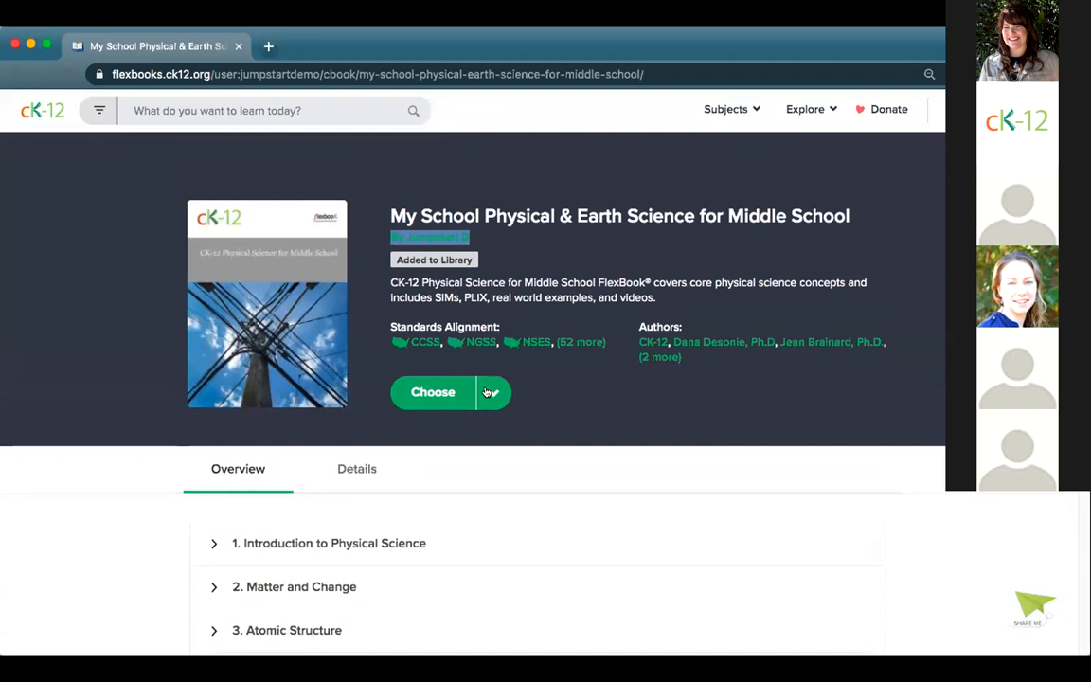
# Step: Open the customized FlexBook for editing and expand chapter 1, Introduction to Physical Science, in the table of contents
pyautogui.click(488, 392)
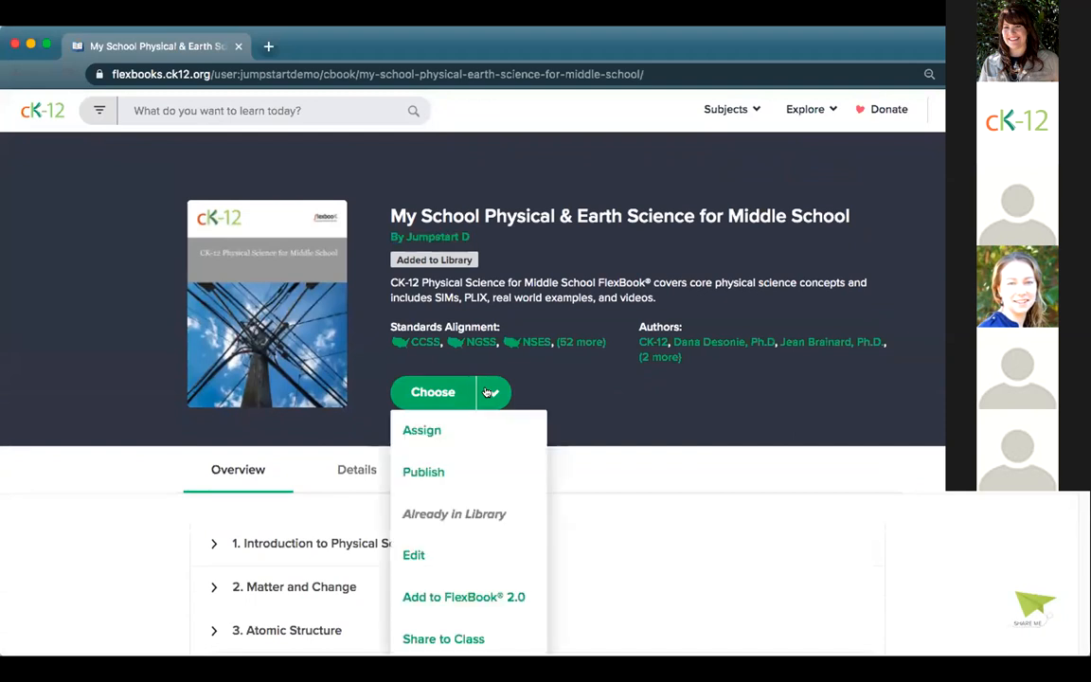
pyautogui.click(414, 555)
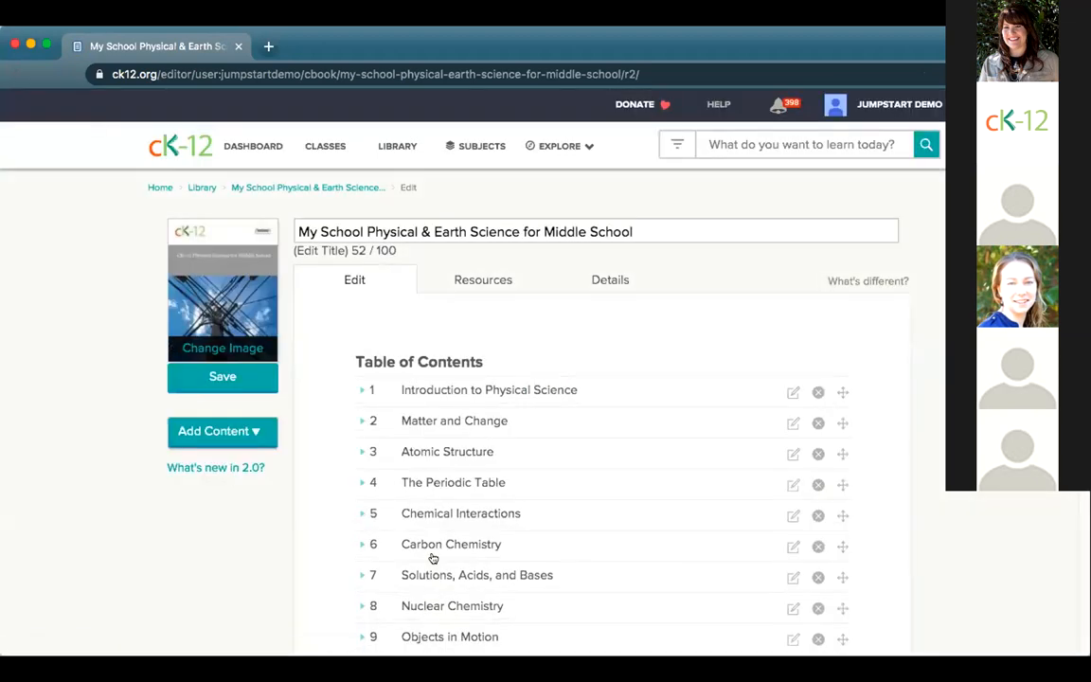
pyautogui.click(360, 390)
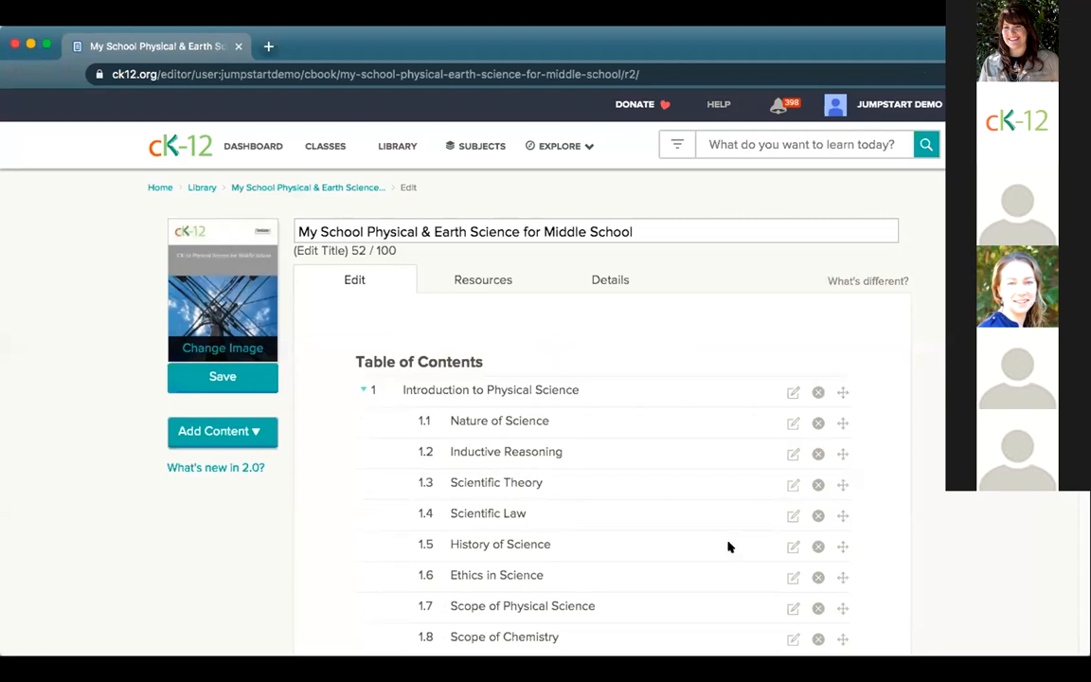
# Step: Open section 1.29, Scientific Notation, for editing and save it under its existing title
pyautogui.scroll(-10, 728, 547)
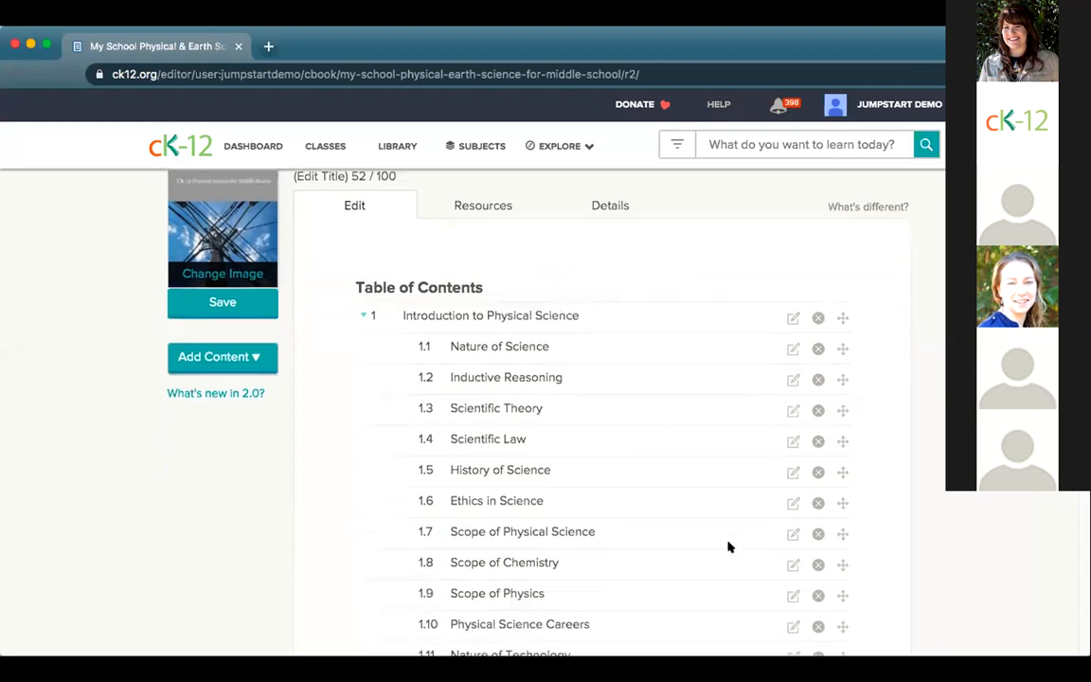
pyautogui.scroll(-7, 728, 546)
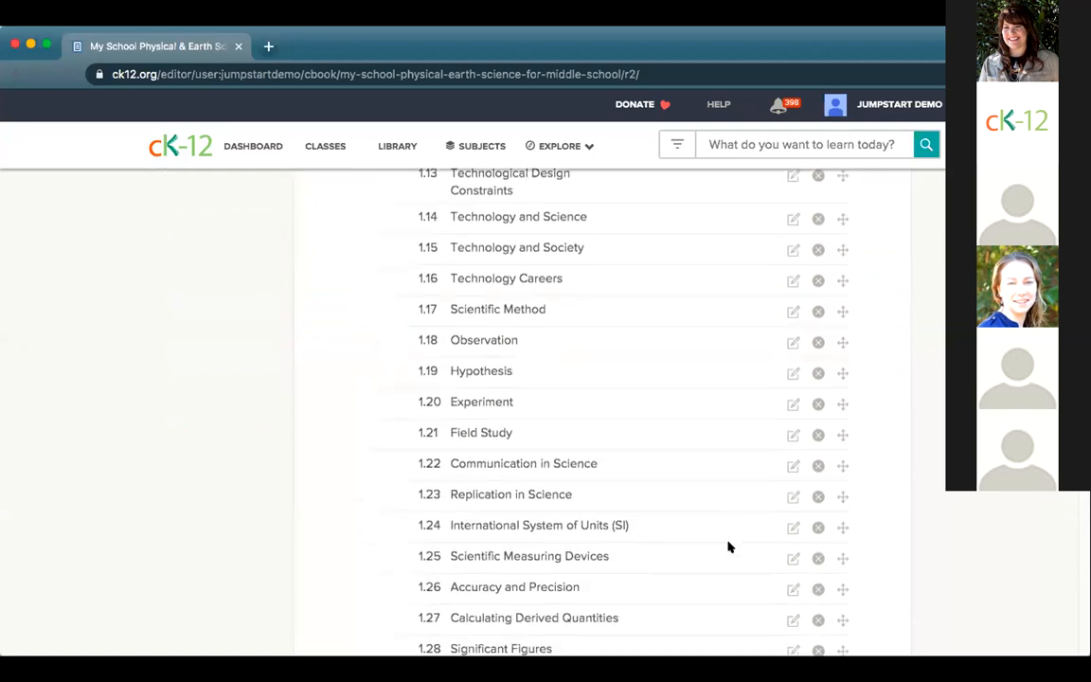
pyautogui.click(790, 456)
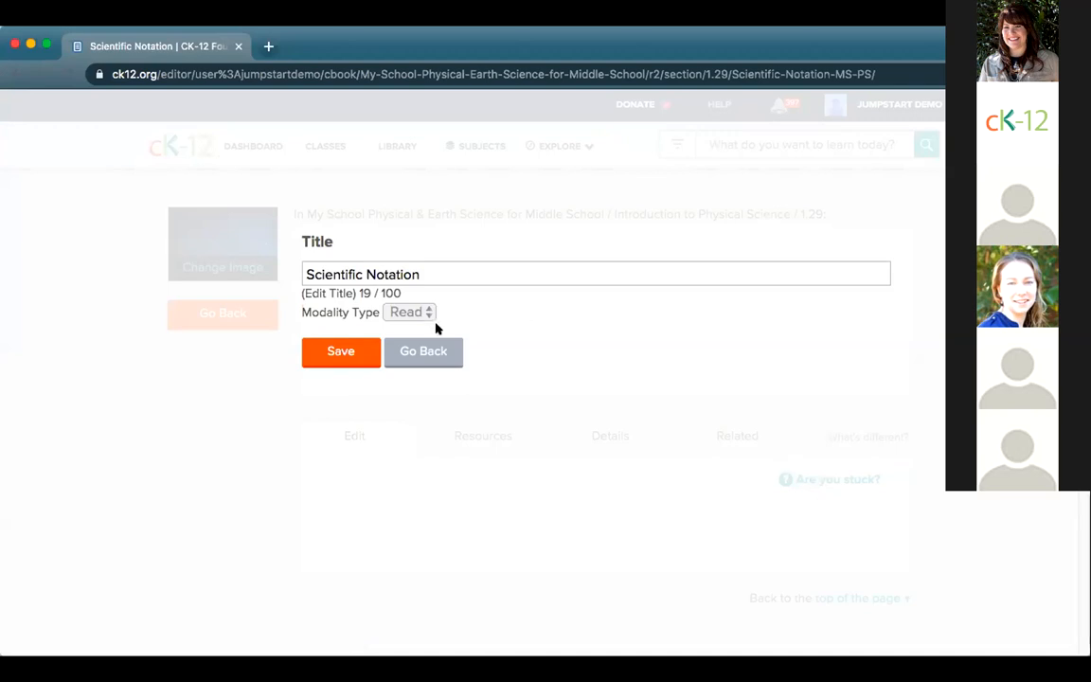
pyautogui.click(348, 350)
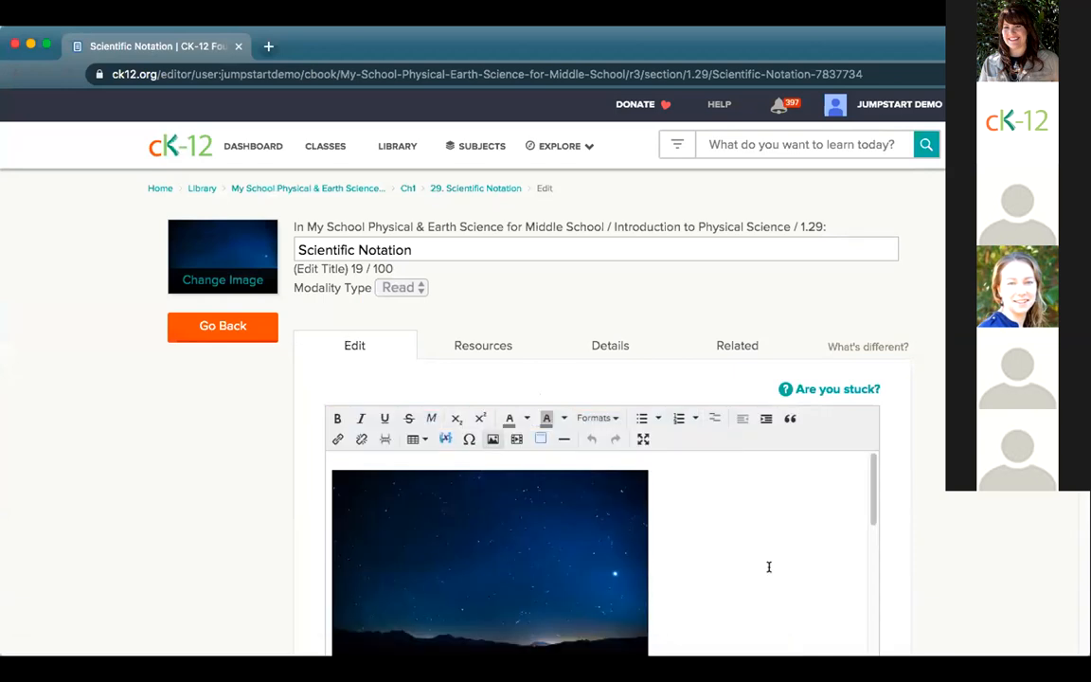
# Step: Inspect the lesson text, preview the embedded media object's code, and close the embed dialog without inserting anything
pyautogui.scroll(-5, 546, 490)
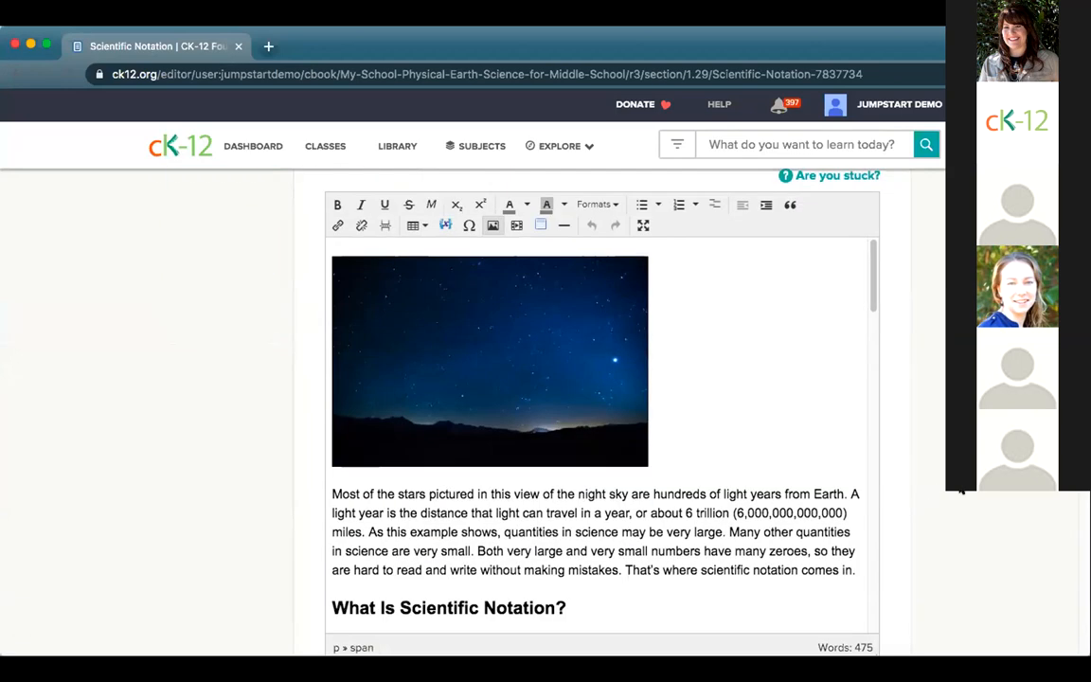
pyautogui.moveTo(436, 493); pyautogui.dragTo(568, 530)
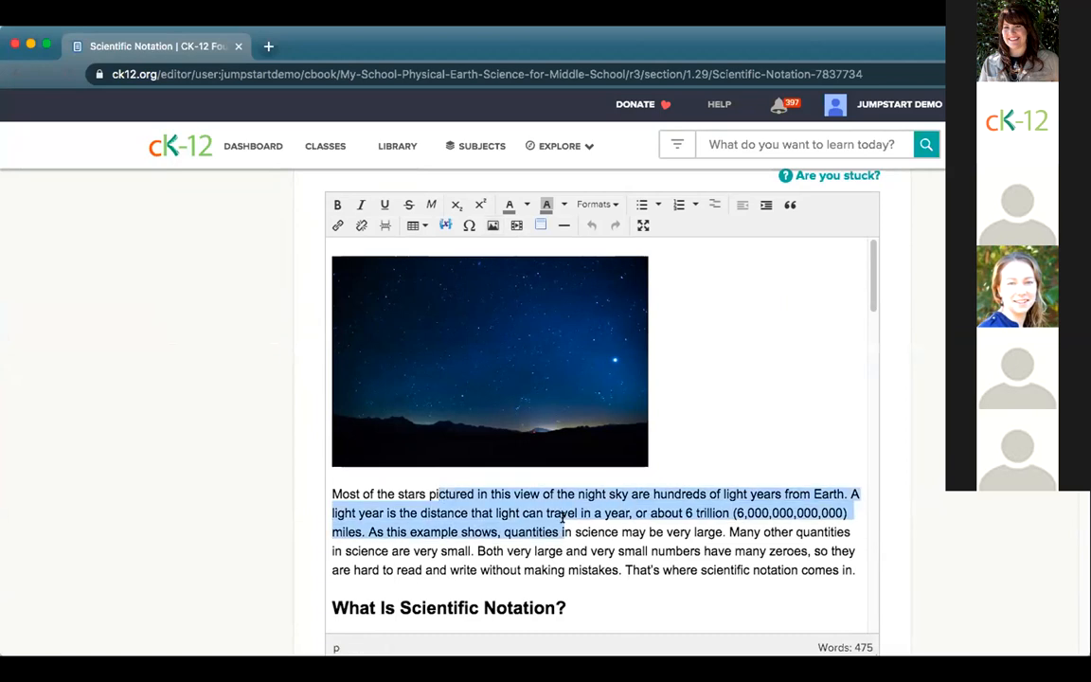
pyautogui.scroll(-10, 587, 556)
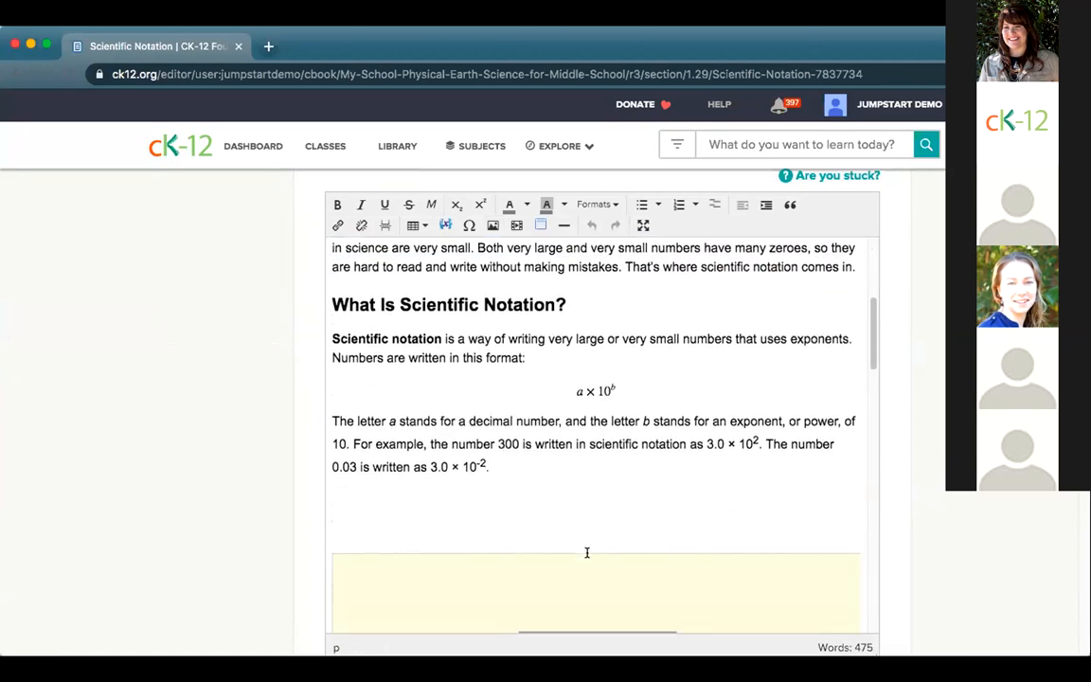
pyautogui.scroll(-2, 606, 450)
pyautogui.click(590, 429)
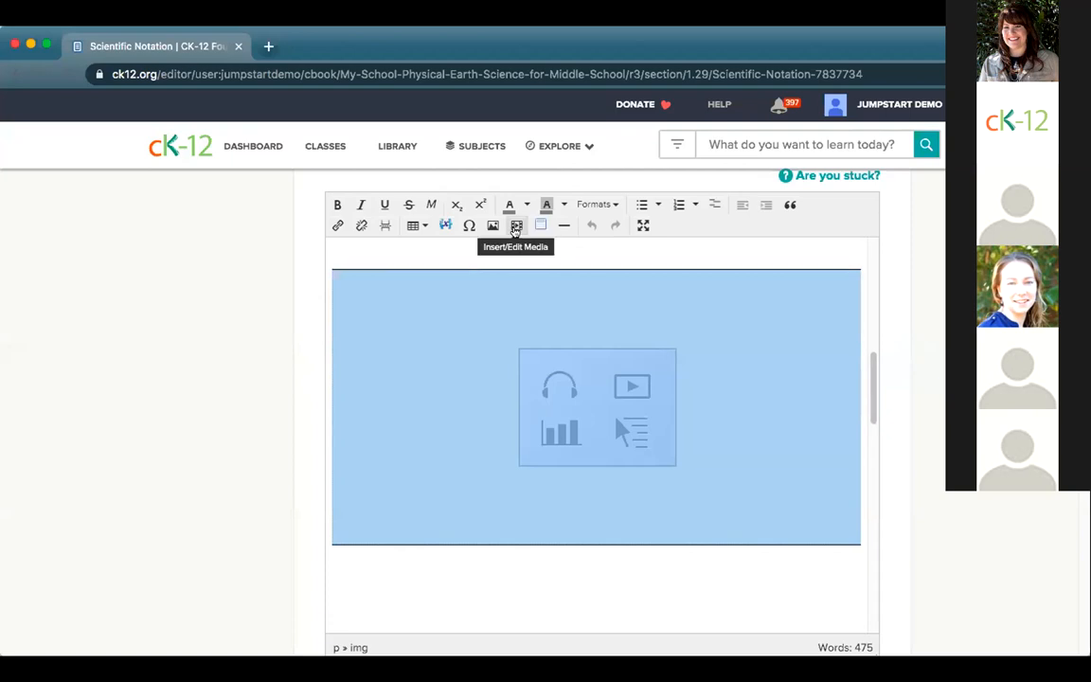
pyautogui.click(516, 226)
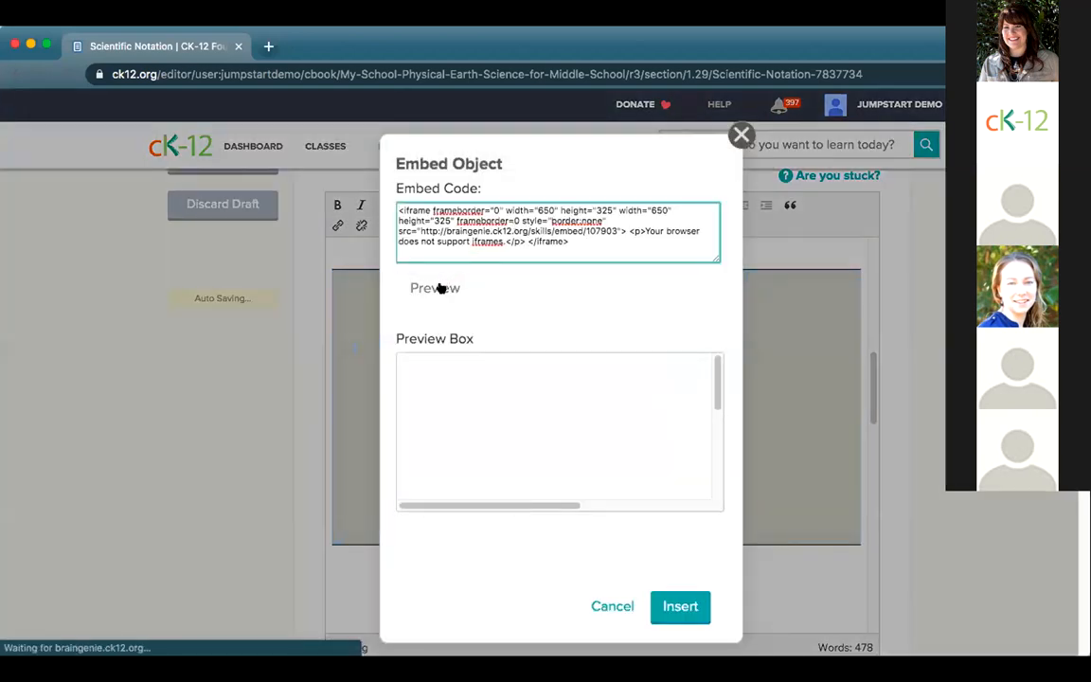
pyautogui.click(439, 288)
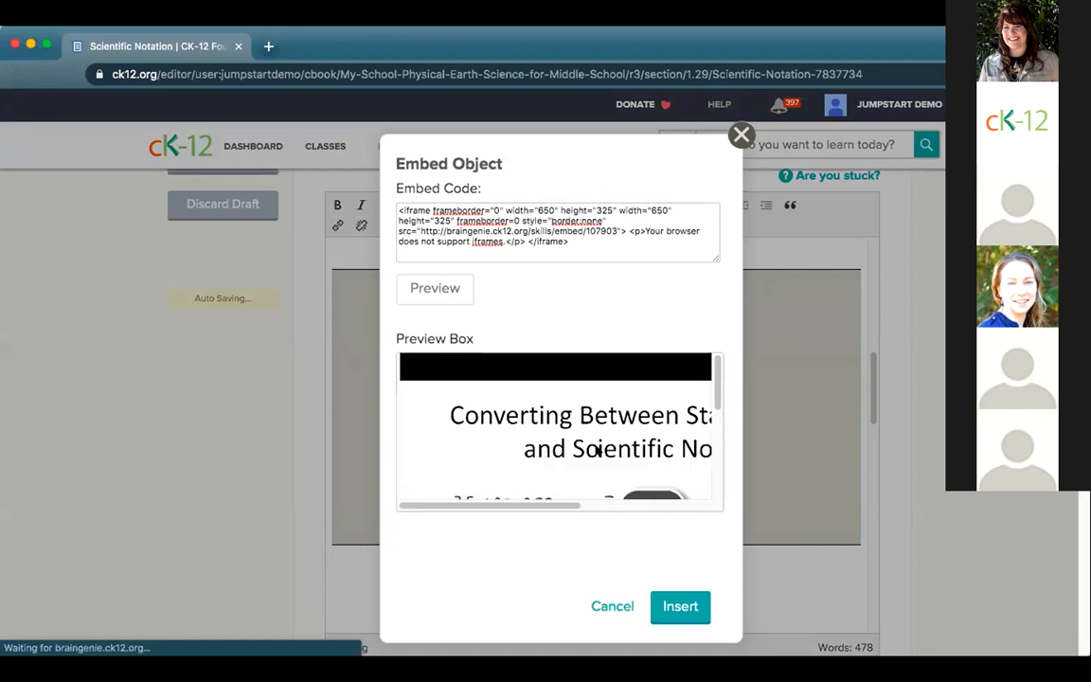
pyautogui.click(739, 135)
pyautogui.scroll(-5, 725, 414)
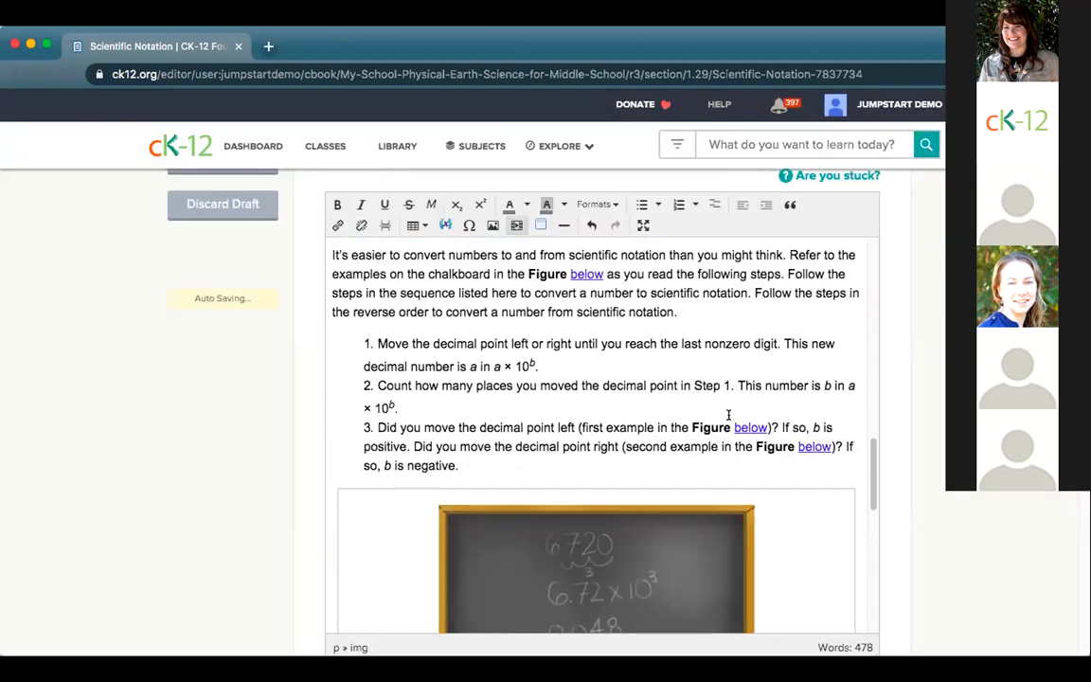
# Step: Check the night-sky image's attribution and image options, including the type choices, and close the dialog without changes
pyautogui.scroll(10, 728, 414)
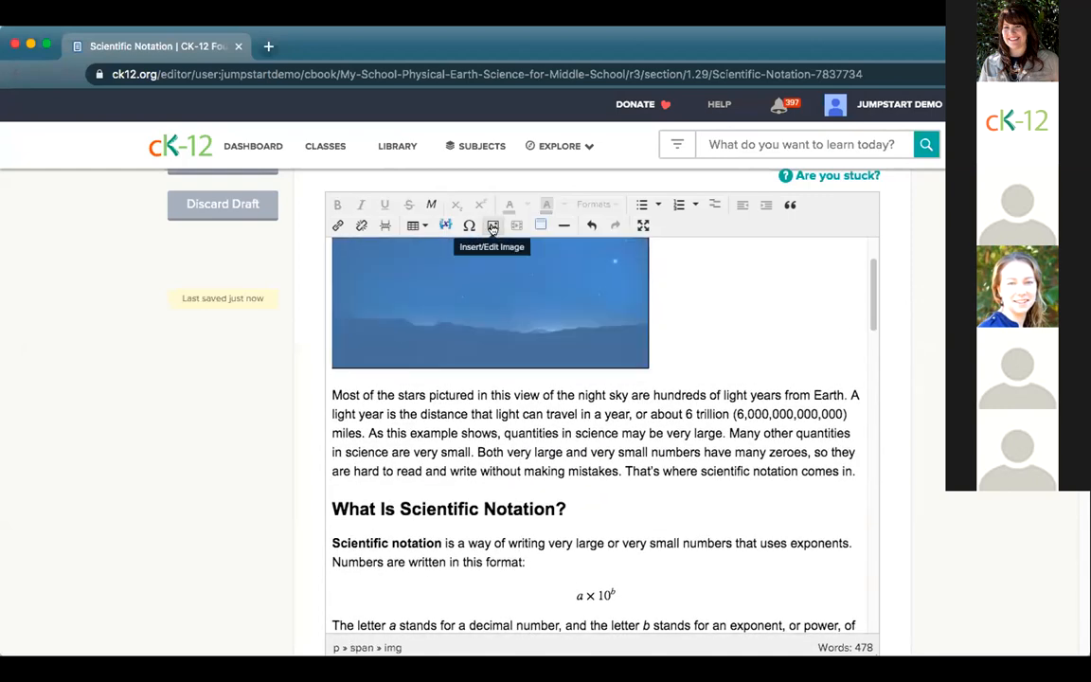
pyautogui.click(492, 225)
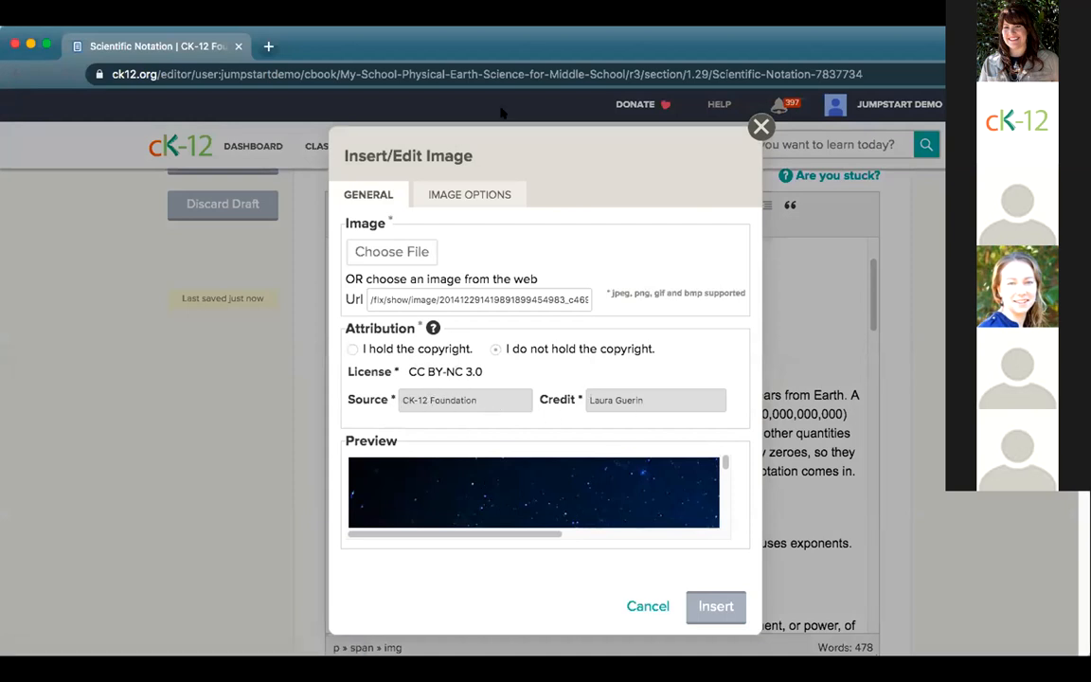
pyautogui.click(470, 194)
pyautogui.click(459, 230)
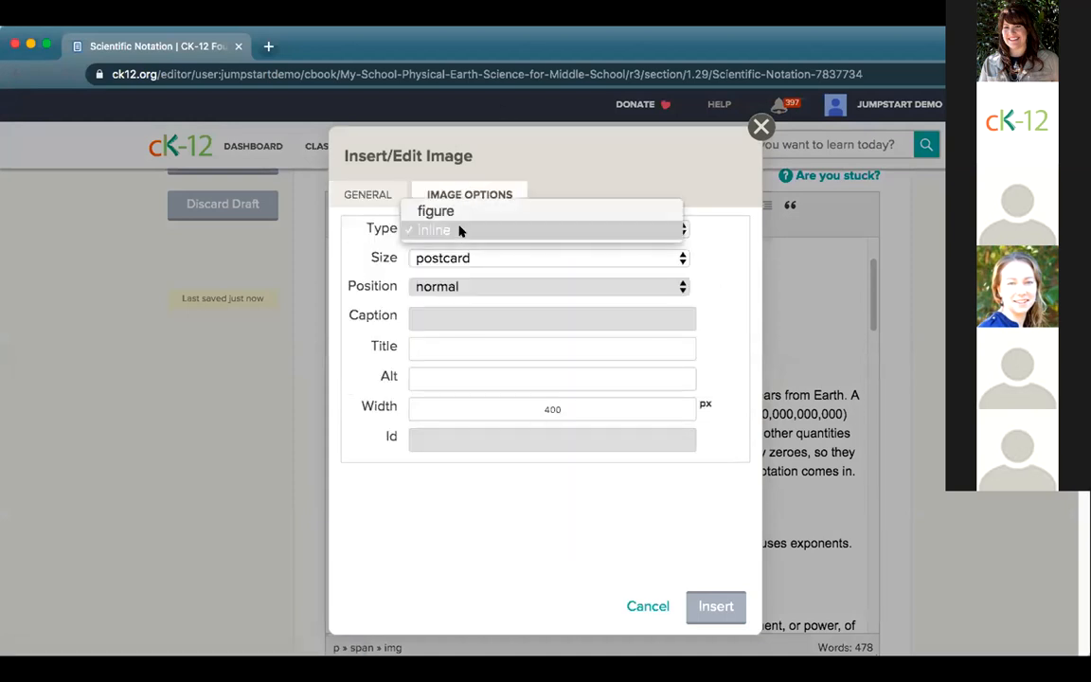
pyautogui.click(581, 175)
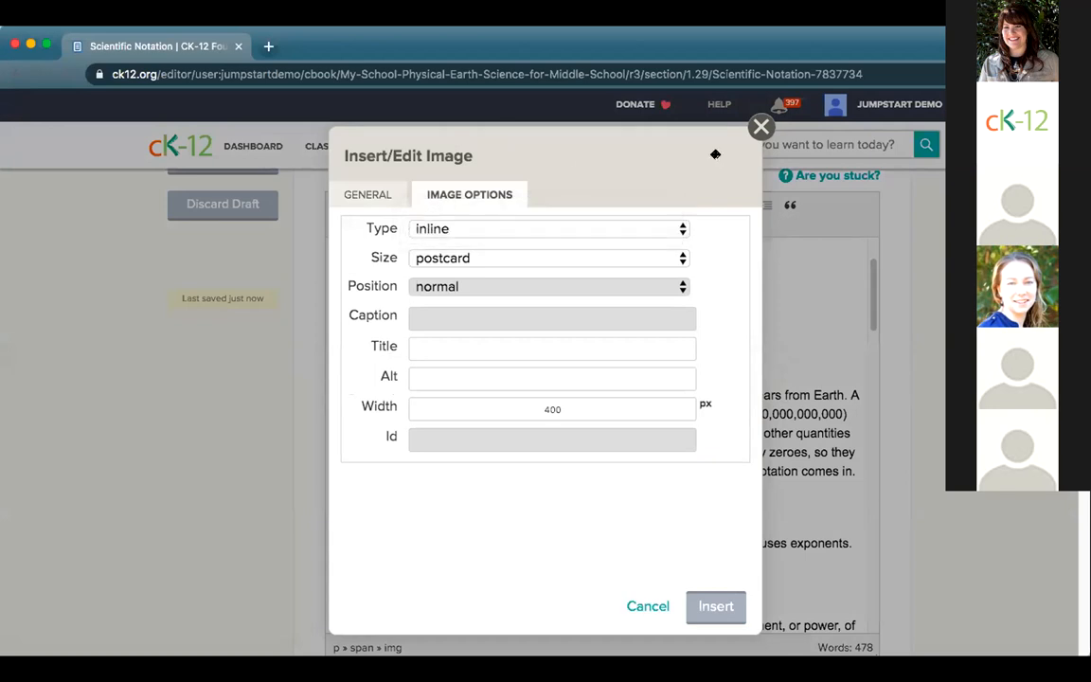
pyautogui.click(761, 127)
pyautogui.scroll(2, 700, 467)
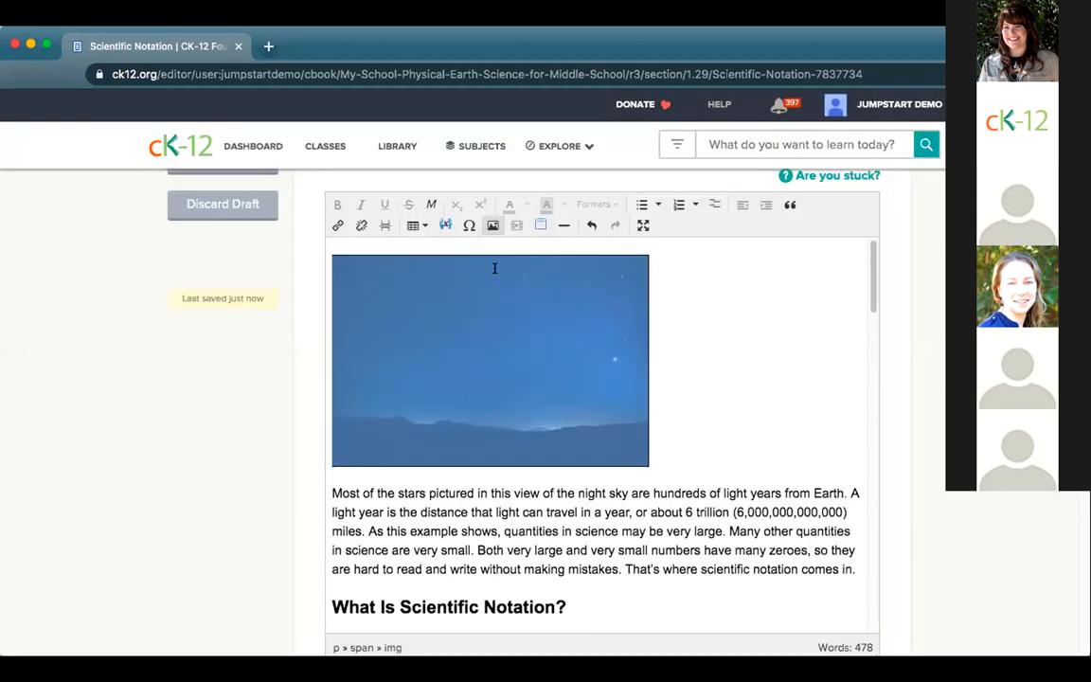
# Step: Add "x^2" on a new line below the night-sky image and format it as a math expression
pyautogui.click(332, 491)
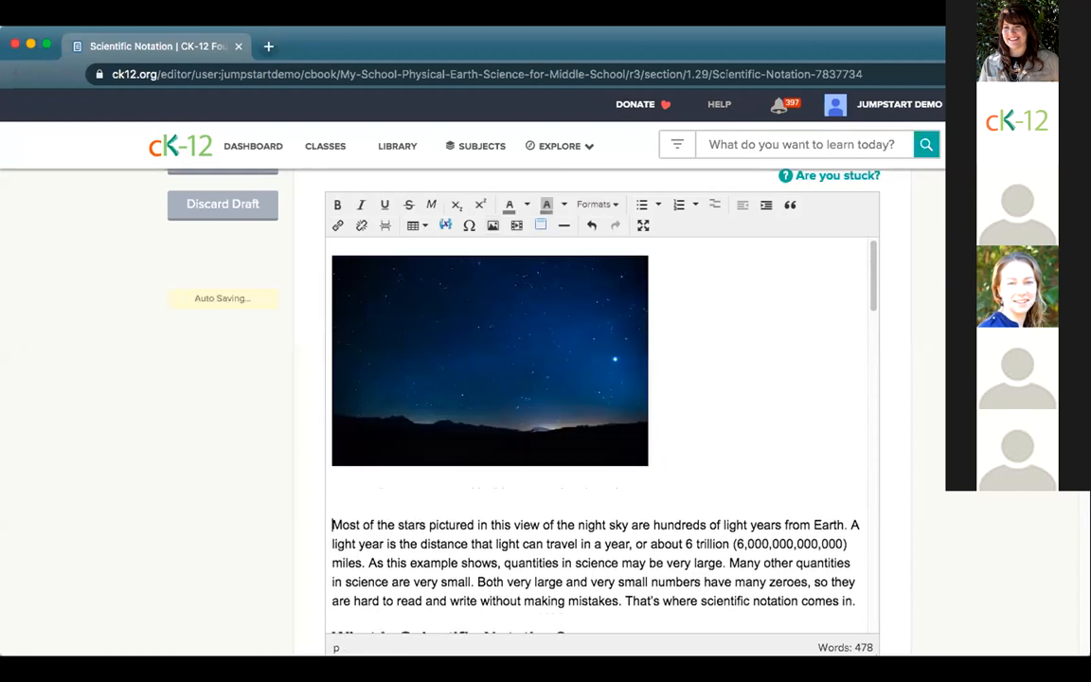
pyautogui.write('x^2')
pyautogui.moveTo(351, 492); pyautogui.dragTo(325, 494)
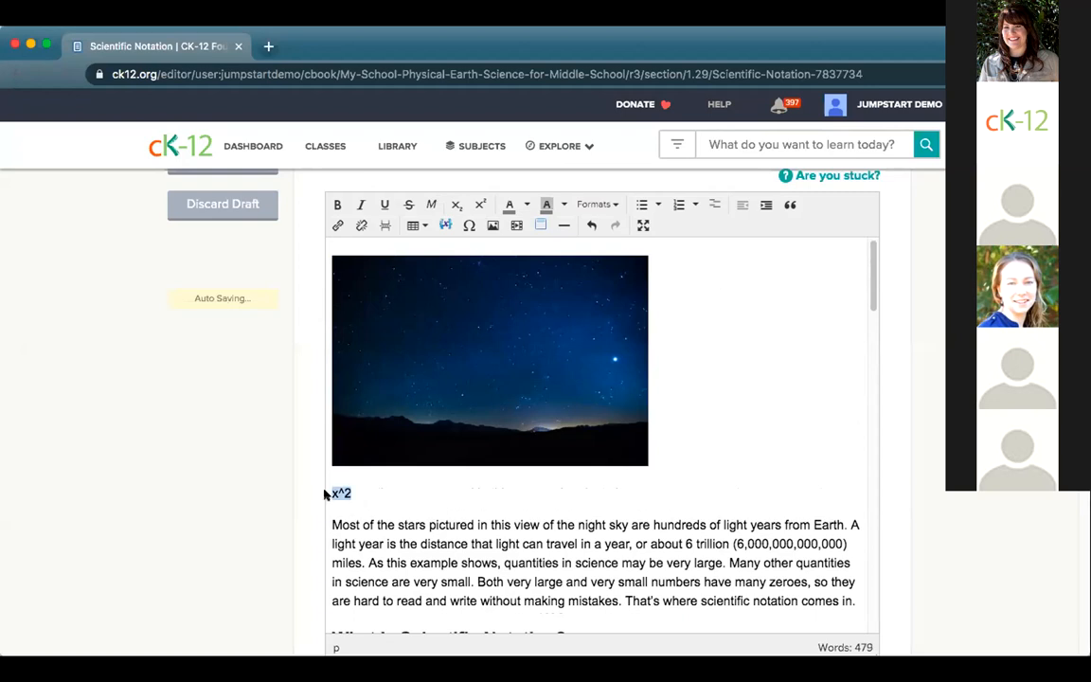
pyautogui.click(432, 205)
# Step: View the Math Editor, close it without adding an equation, and delete the x² line below the image
pyautogui.click(441, 225)
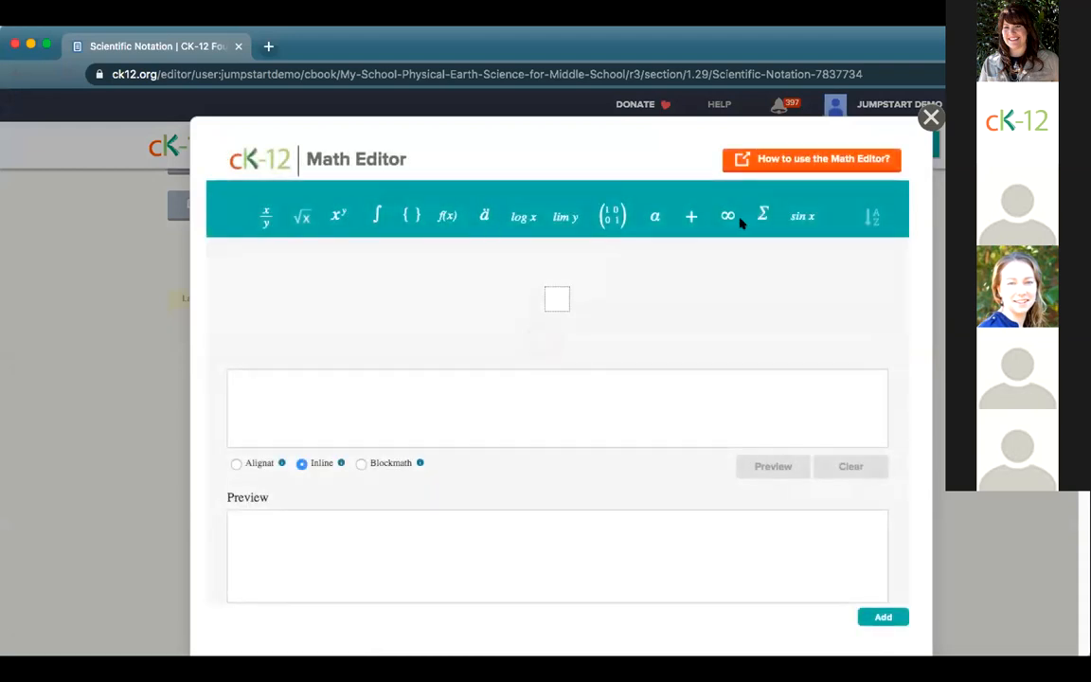
pyautogui.click(930, 118)
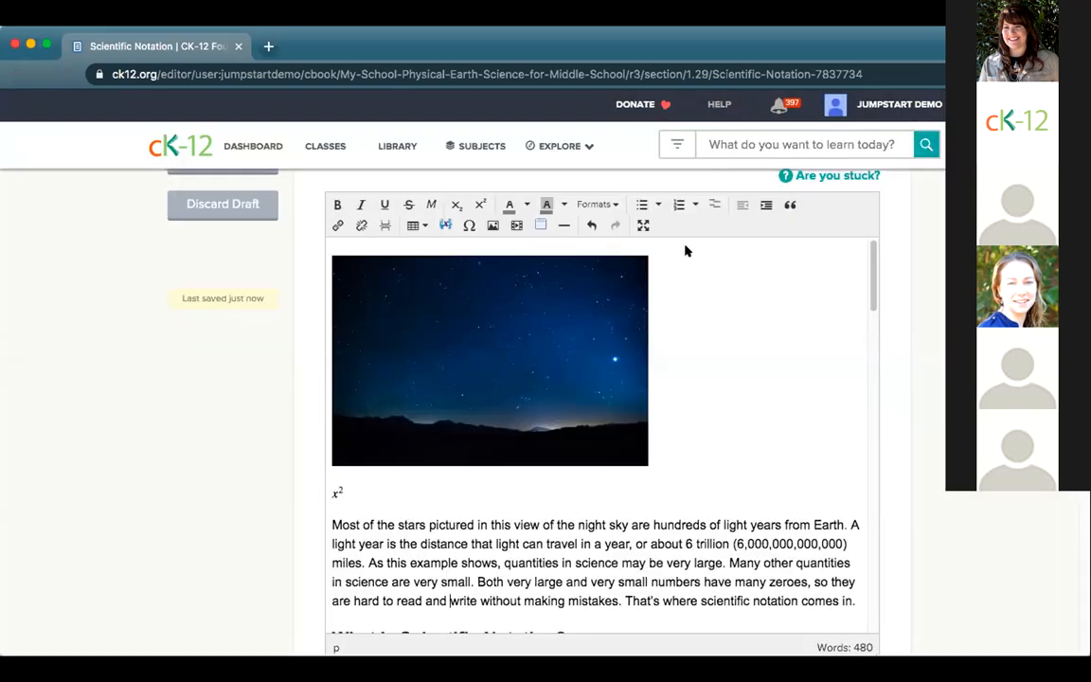
pyautogui.click(324, 492)
pyautogui.press('BackSpace')
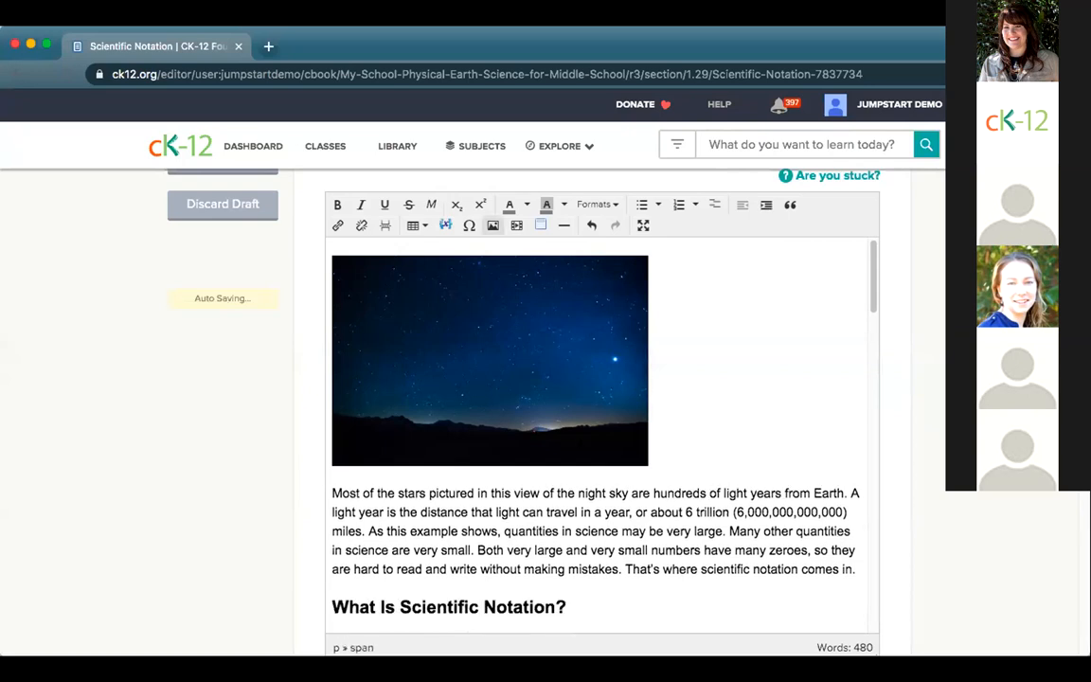
# Step: Look over the Scientific Notation lesson's draft content, its attached resources, and its description and learning objectives
pyautogui.scroll(3, 859, 471)
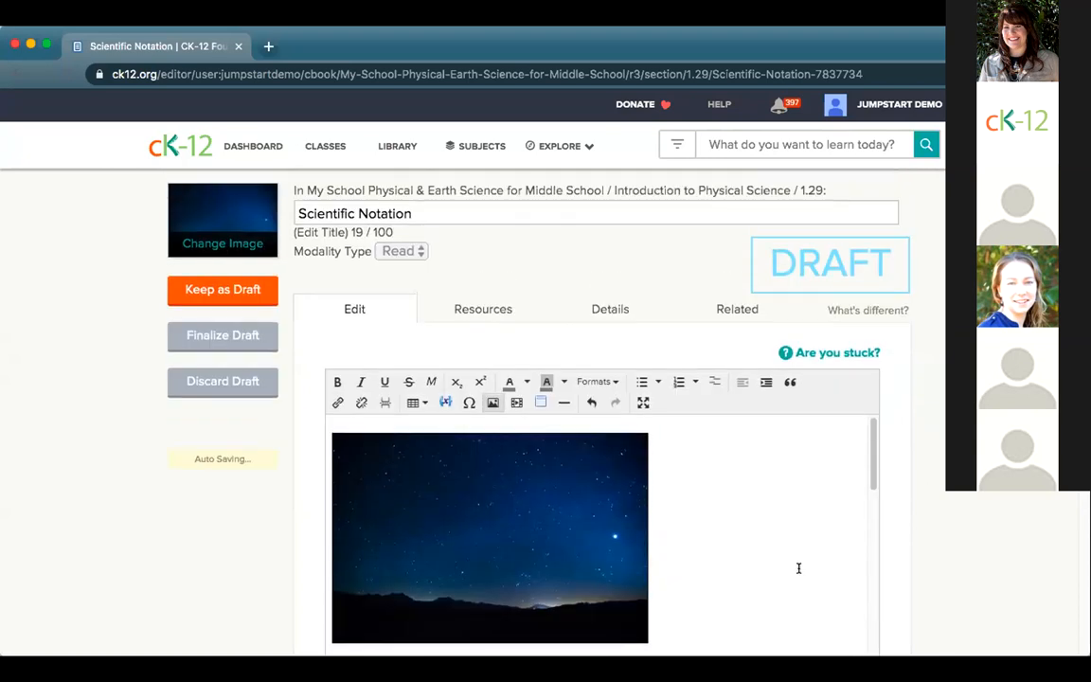
pyautogui.scroll(-3, 747, 552)
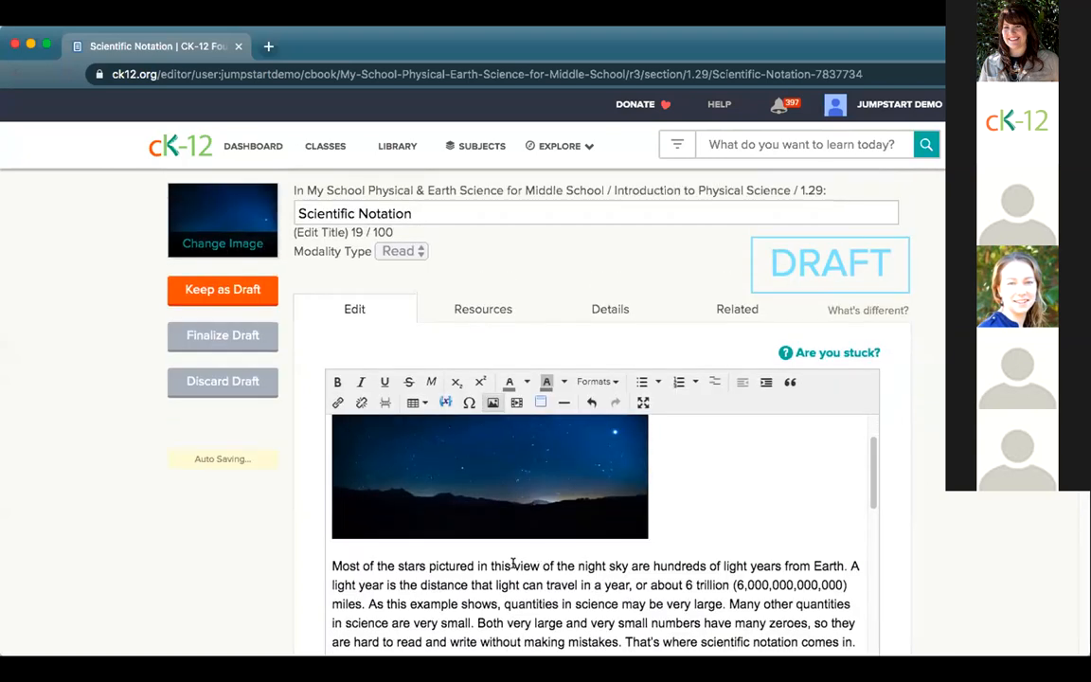
pyautogui.moveTo(528, 584); pyautogui.dragTo(561, 581)
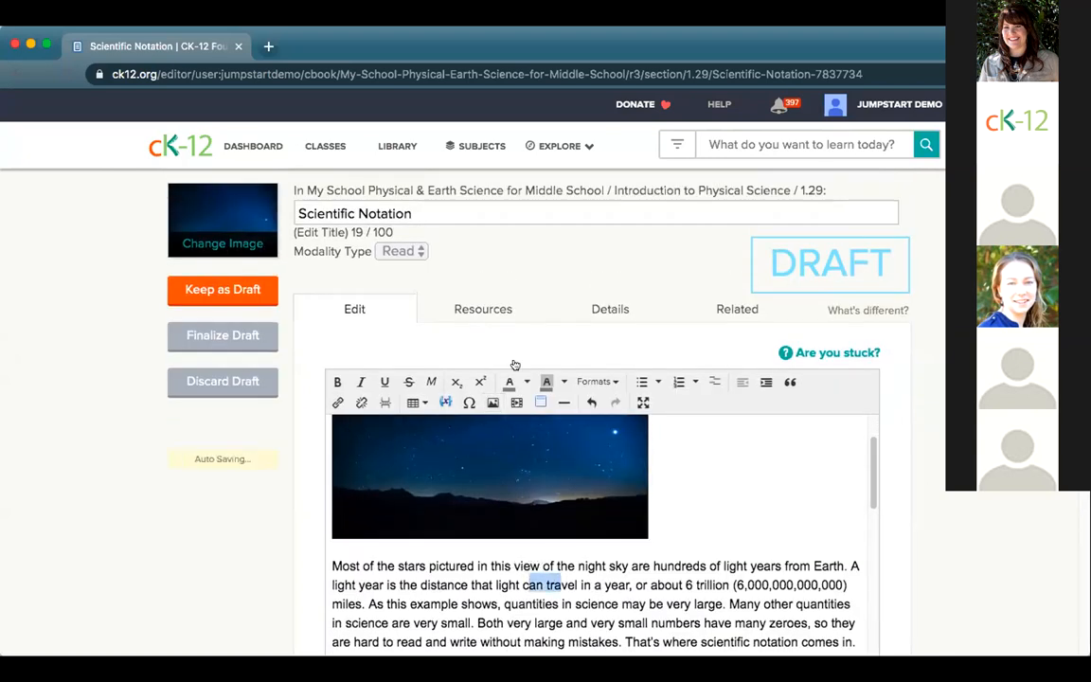
pyautogui.click(475, 311)
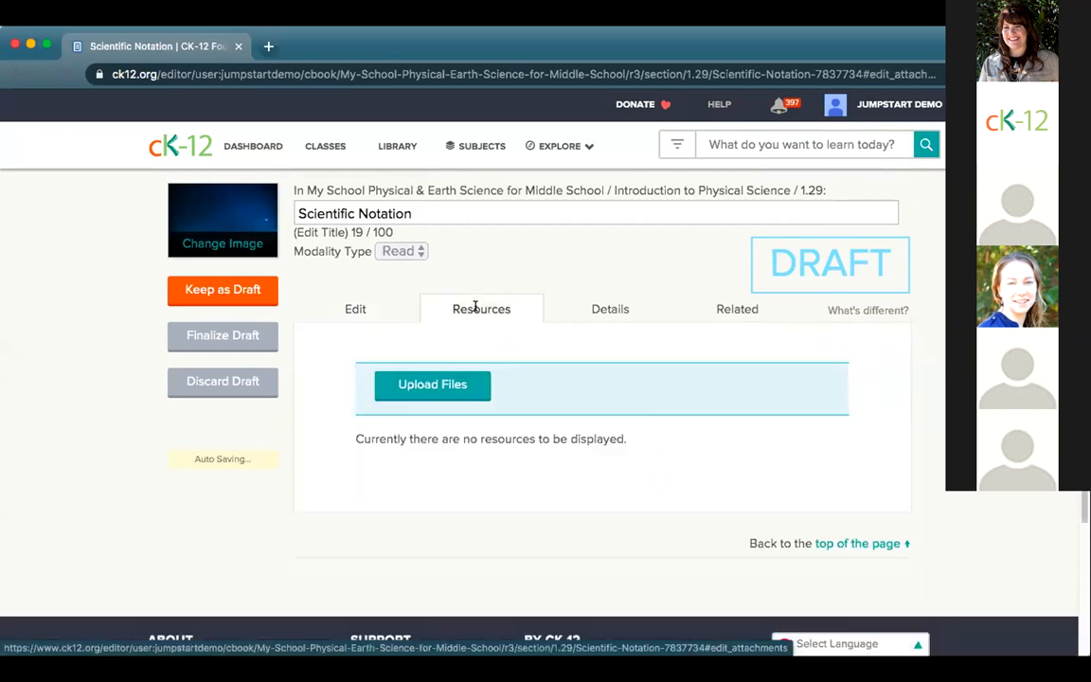
pyautogui.click(585, 309)
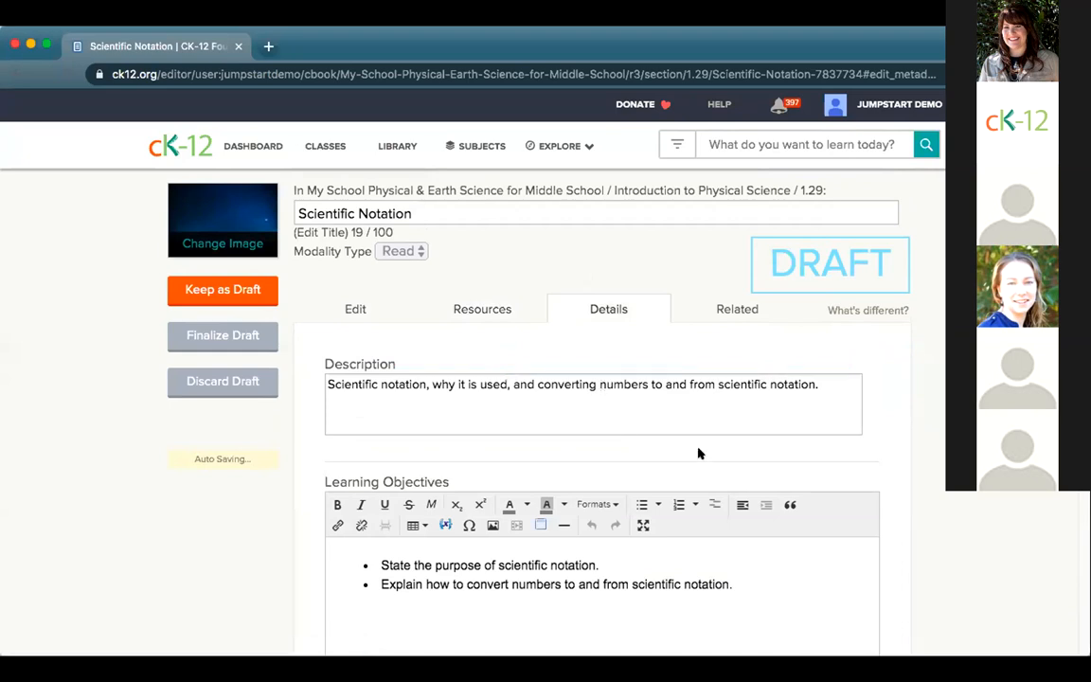
# Step: Look over the lesson's remaining details, from vocabulary, attributions and subjects to difficulty, grades, search keywords and FlexBook 2.0 properties
pyautogui.scroll(-5, 698, 450)
pyautogui.scroll(-3, 697, 450)
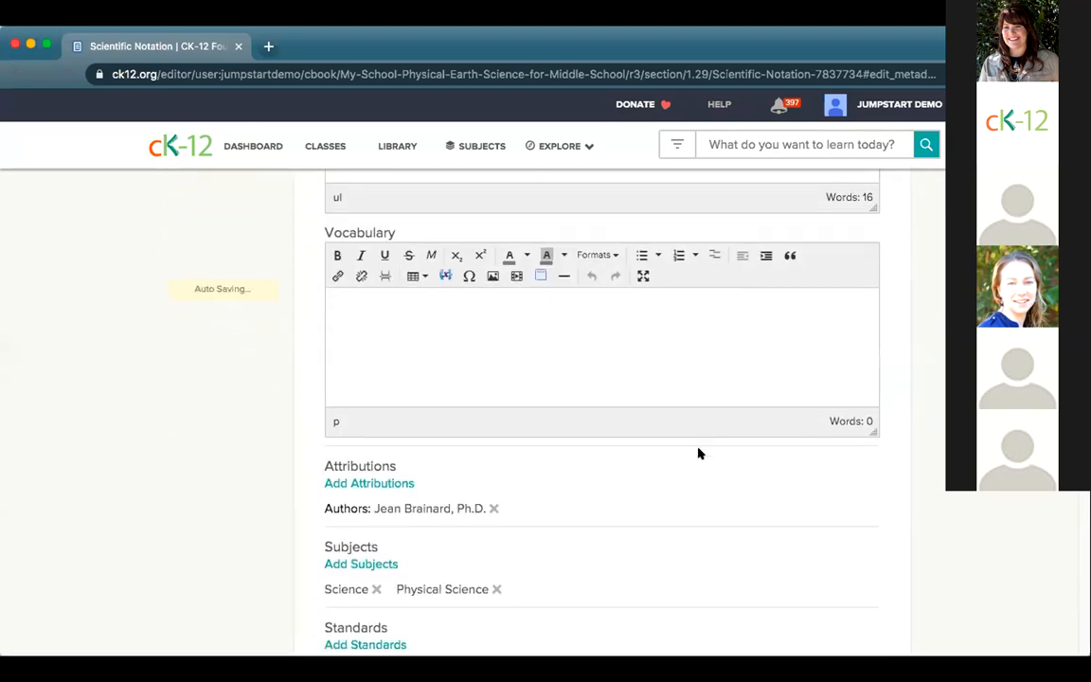
pyautogui.scroll(-3, 537, 531)
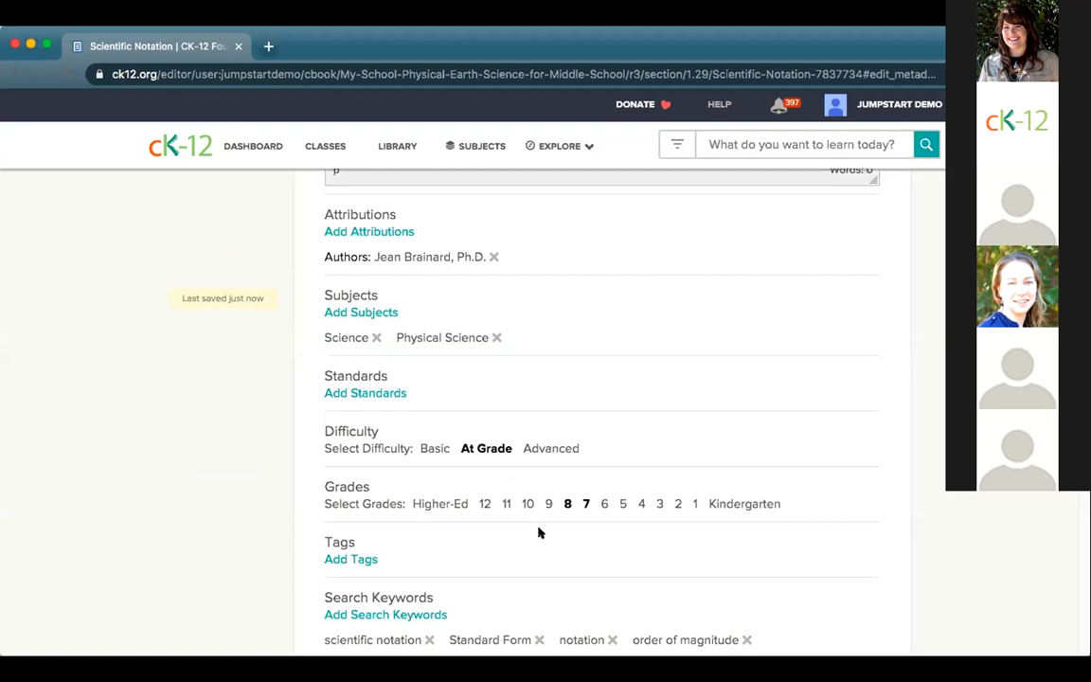
pyautogui.scroll(-4, 538, 532)
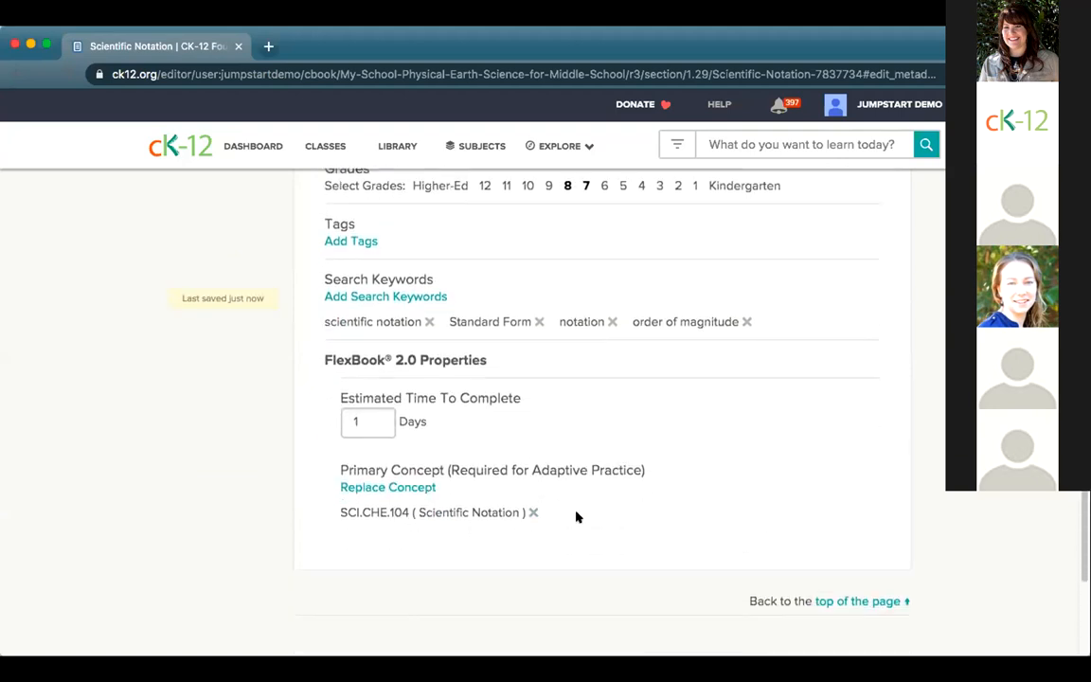
pyautogui.scroll(10, 577, 516)
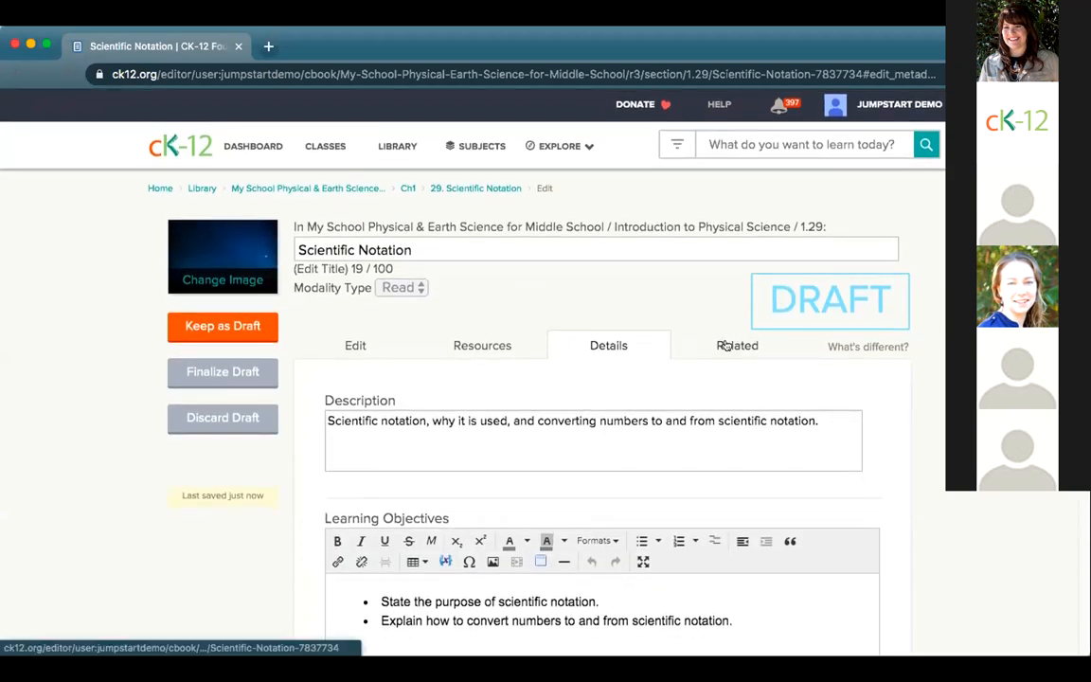
# Step: Remove the chalkboard video whose title begins "Scientific Notation E" from the lesson's related modalities
pyautogui.click(724, 346)
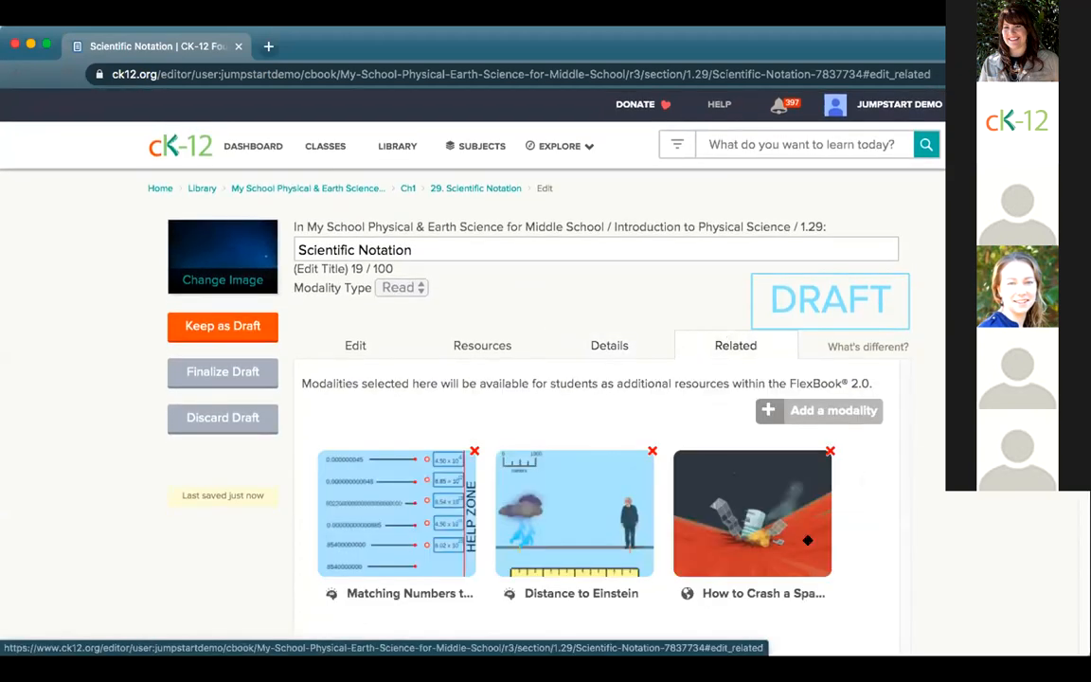
pyautogui.scroll(-1, 820, 571)
pyautogui.scroll(-4, 820, 571)
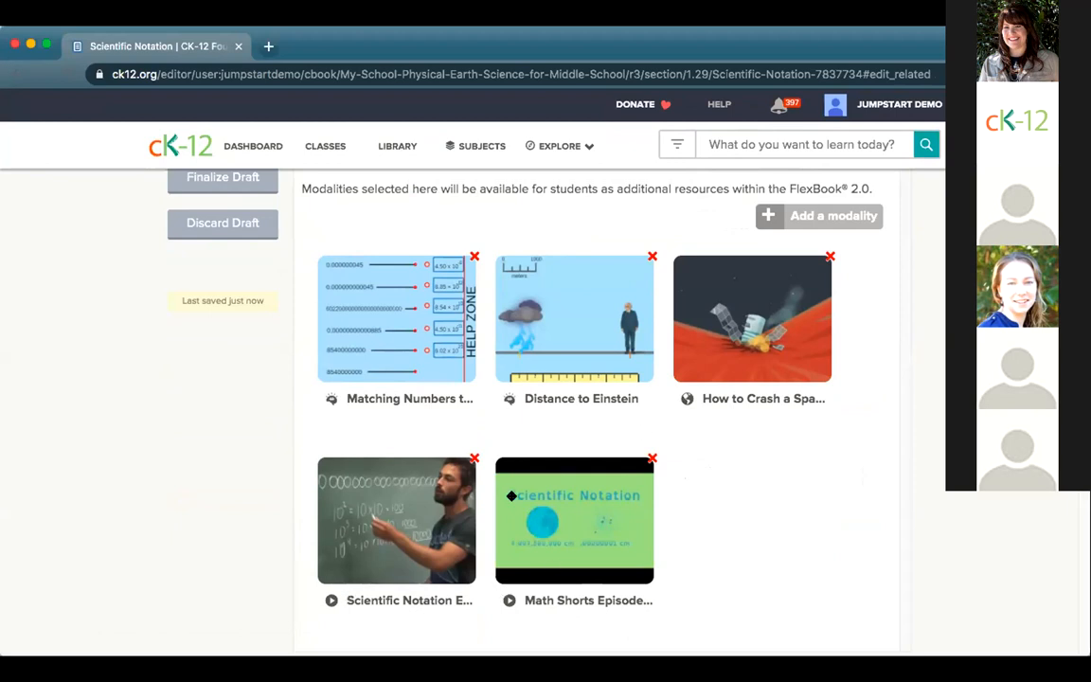
pyautogui.click(472, 458)
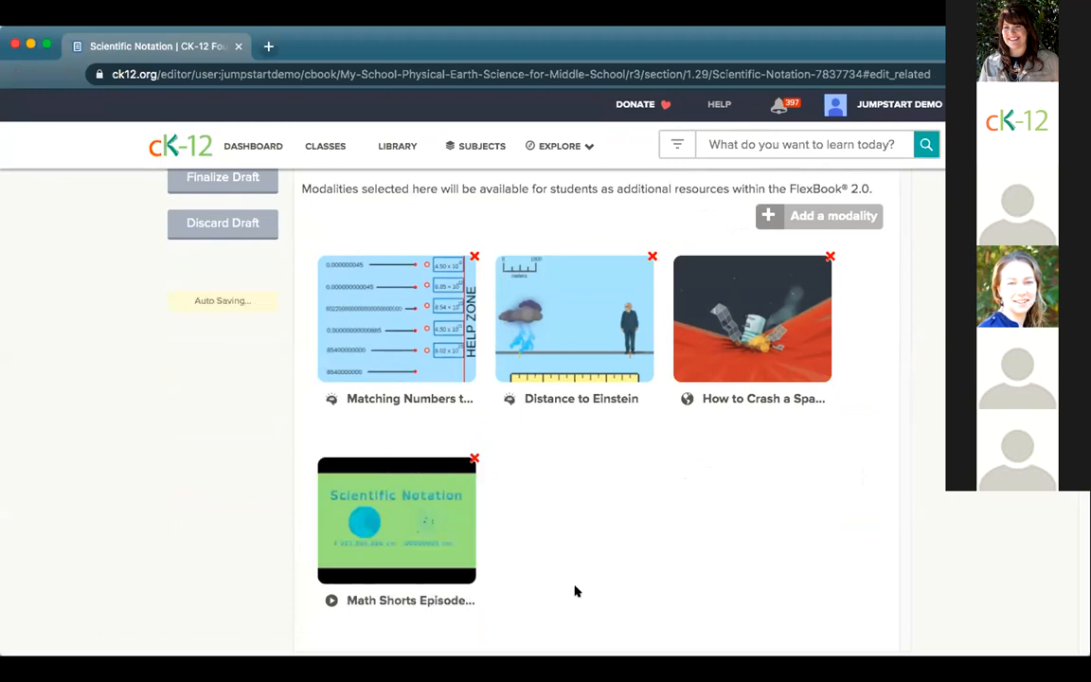
# Step: Add the CK-12 video "Scientific Notation: Introduction" to the lesson's related modalities
pyautogui.click(820, 217)
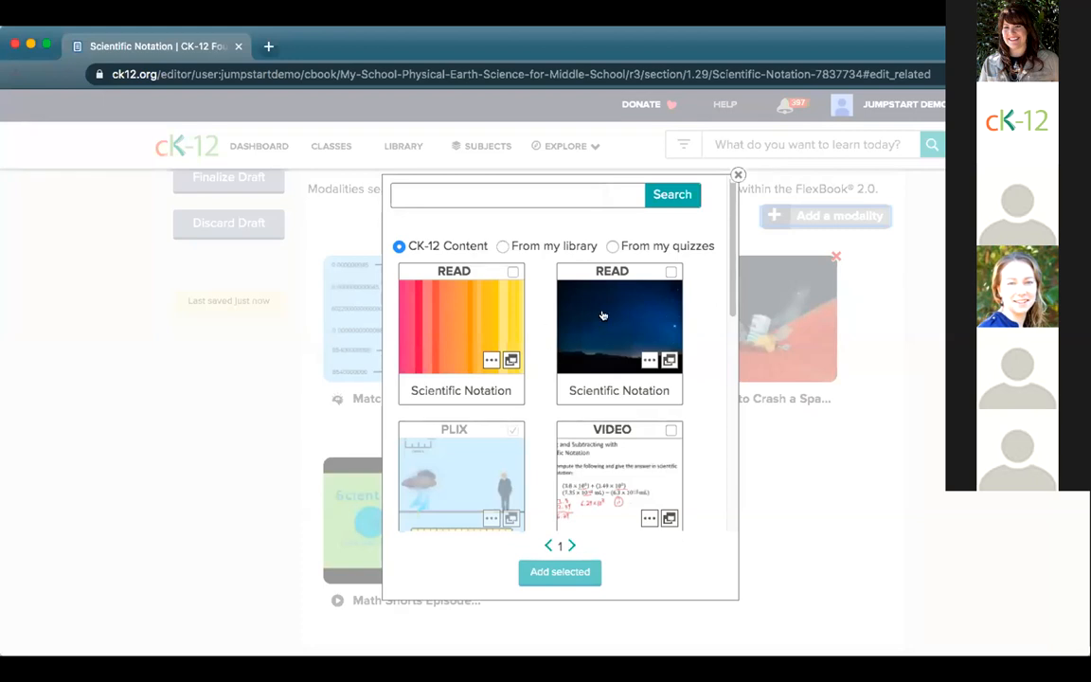
pyautogui.scroll(-5, 653, 426)
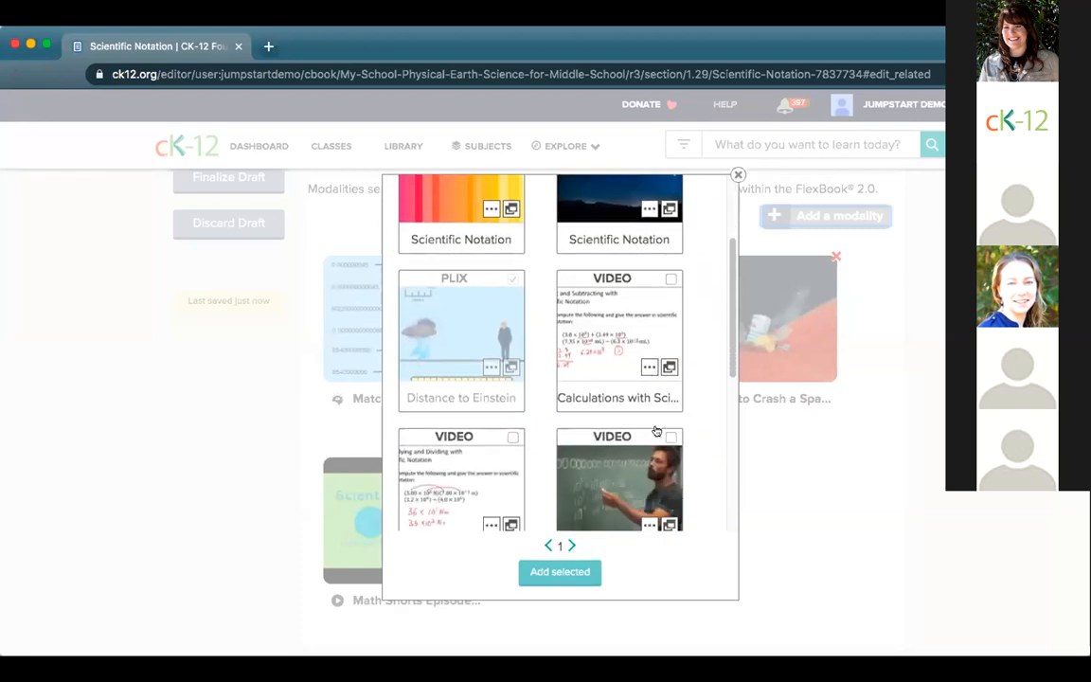
pyautogui.scroll(-2, 653, 428)
pyautogui.scroll(3, 653, 429)
pyautogui.scroll(-4, 653, 429)
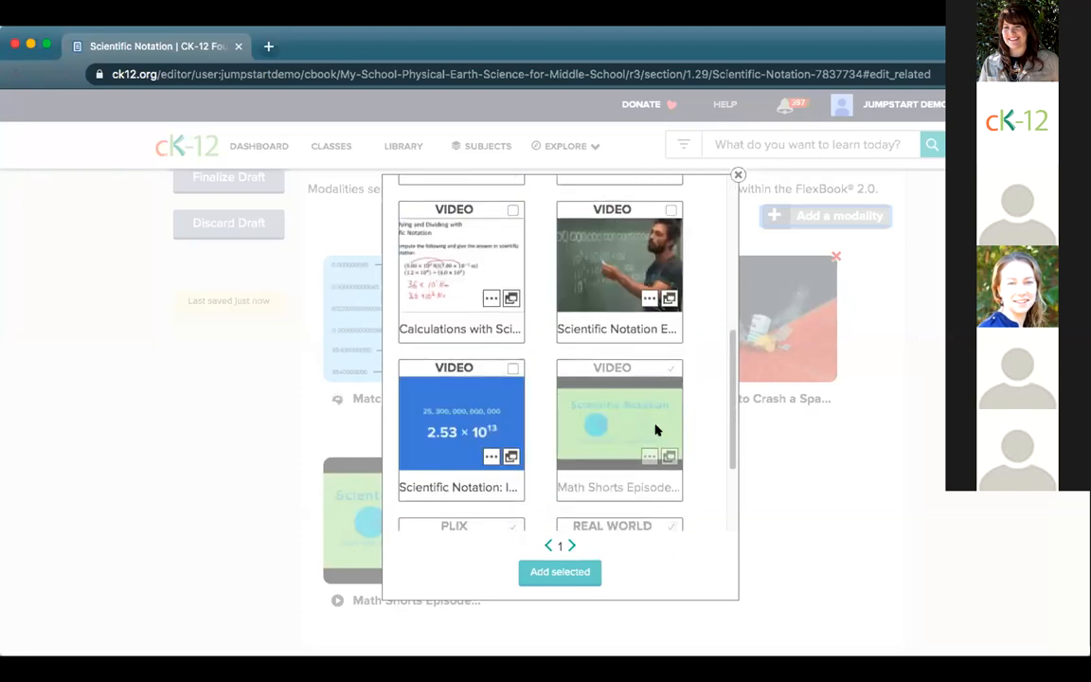
pyautogui.click(513, 367)
pyautogui.scroll(-3, 598, 431)
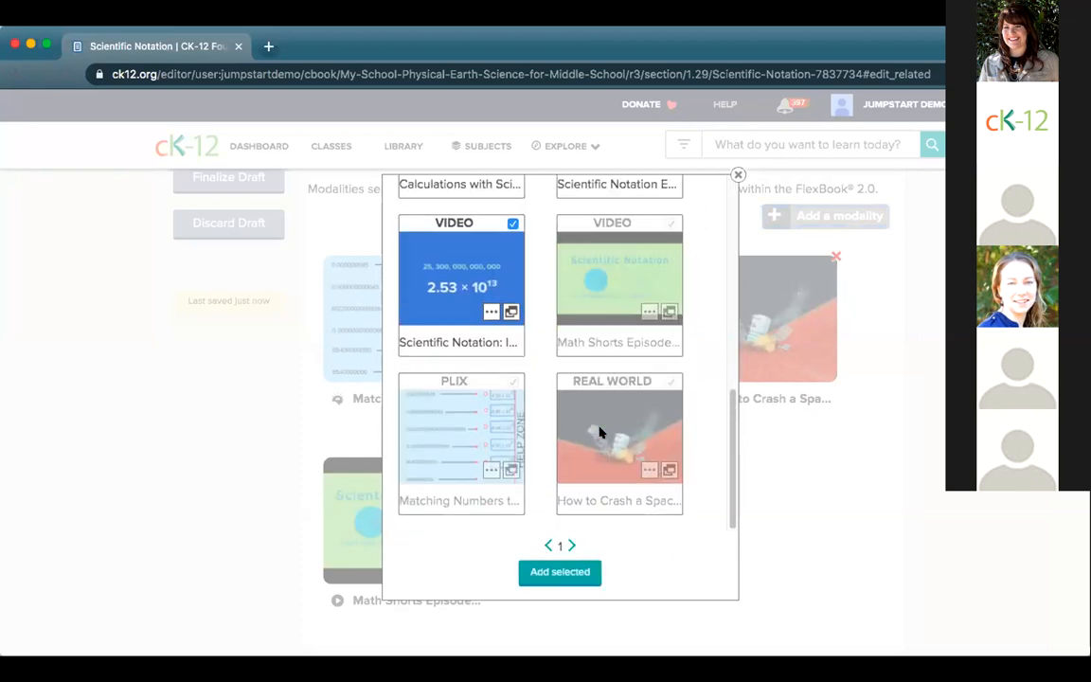
pyautogui.click(561, 571)
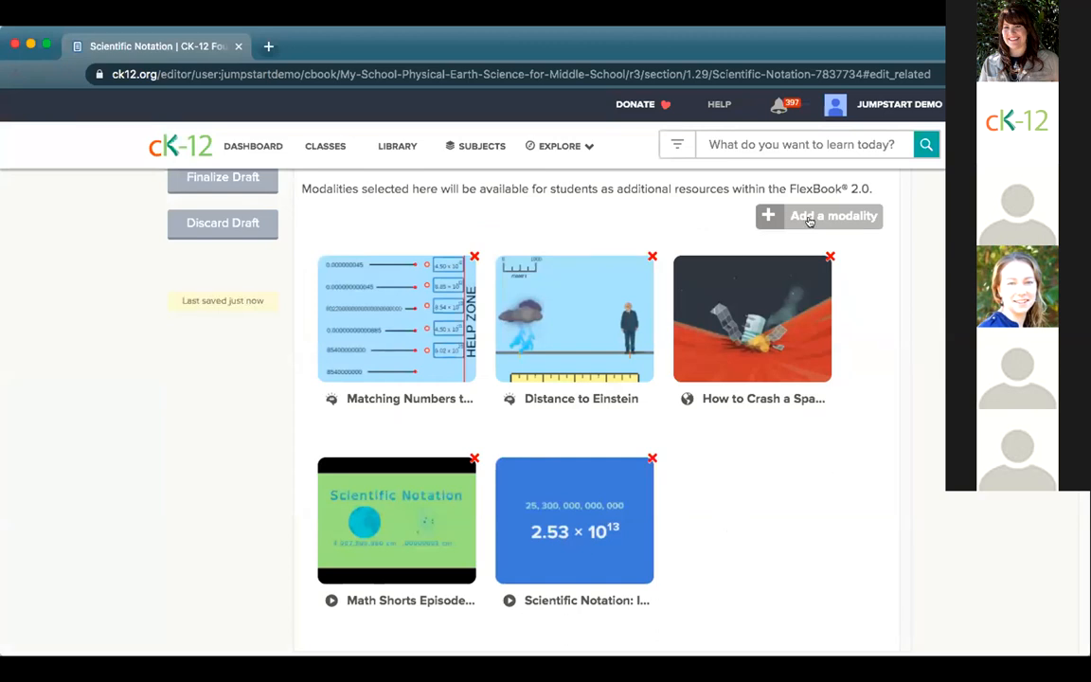
# Step: View the personal quizzes available as a modality for this lesson and close the selection without adding one
pyautogui.click(810, 218)
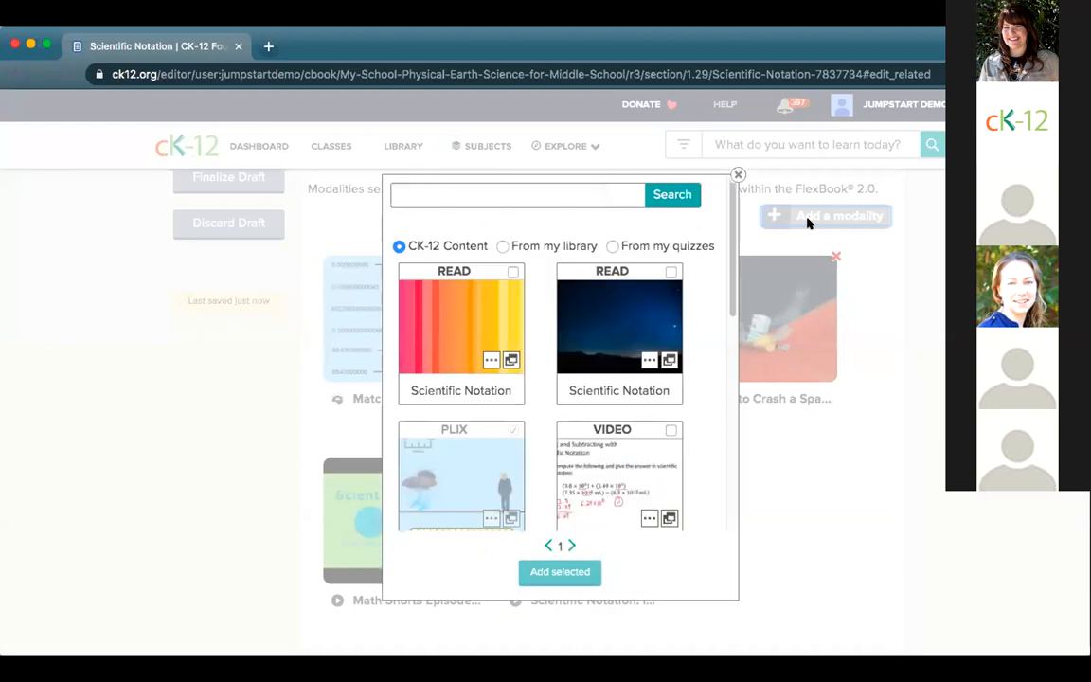
pyautogui.click(612, 245)
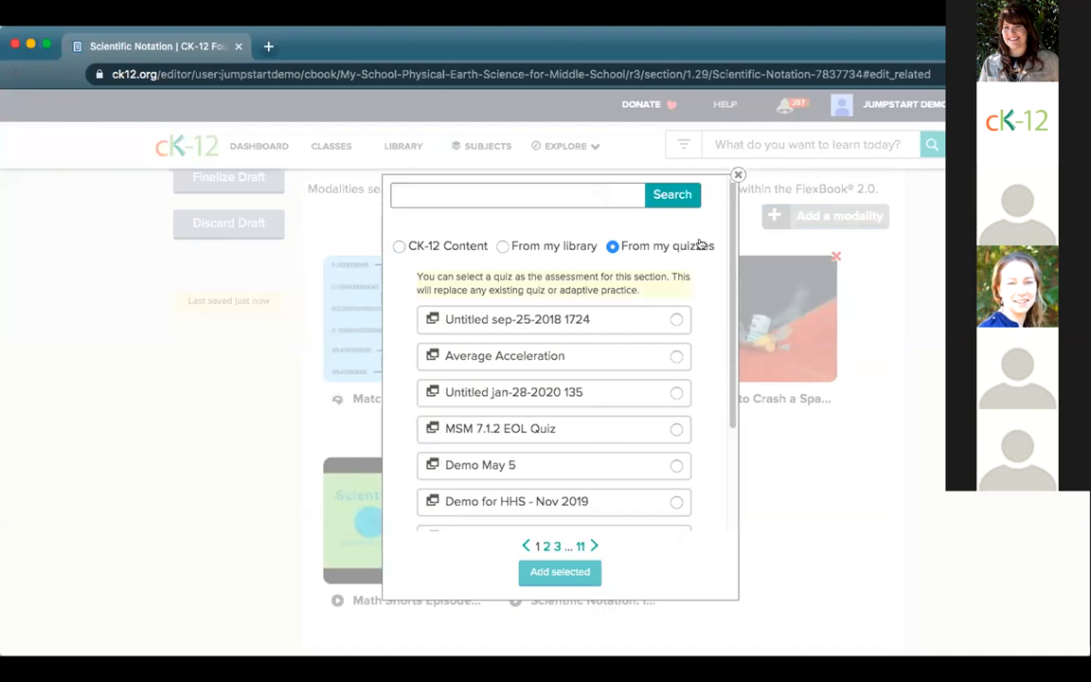
pyautogui.click(734, 176)
# Step: Finalize the Scientific Notation lesson's draft and confirm
pyautogui.scroll(1, 715, 476)
pyautogui.scroll(3, 715, 476)
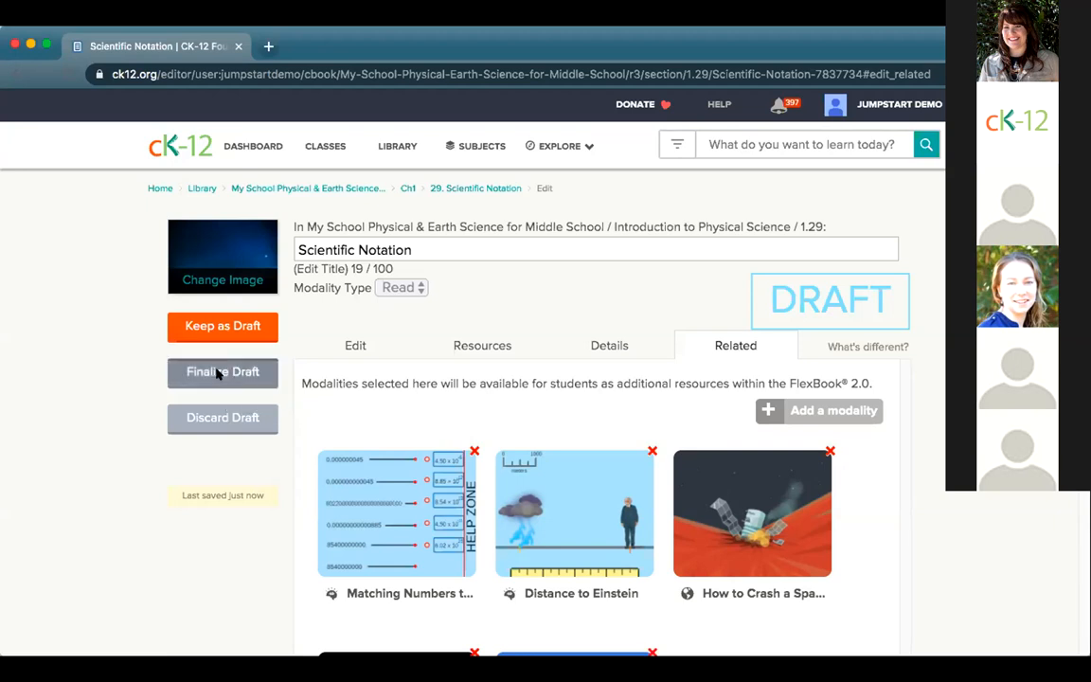
pyautogui.click(217, 372)
pyautogui.click(595, 449)
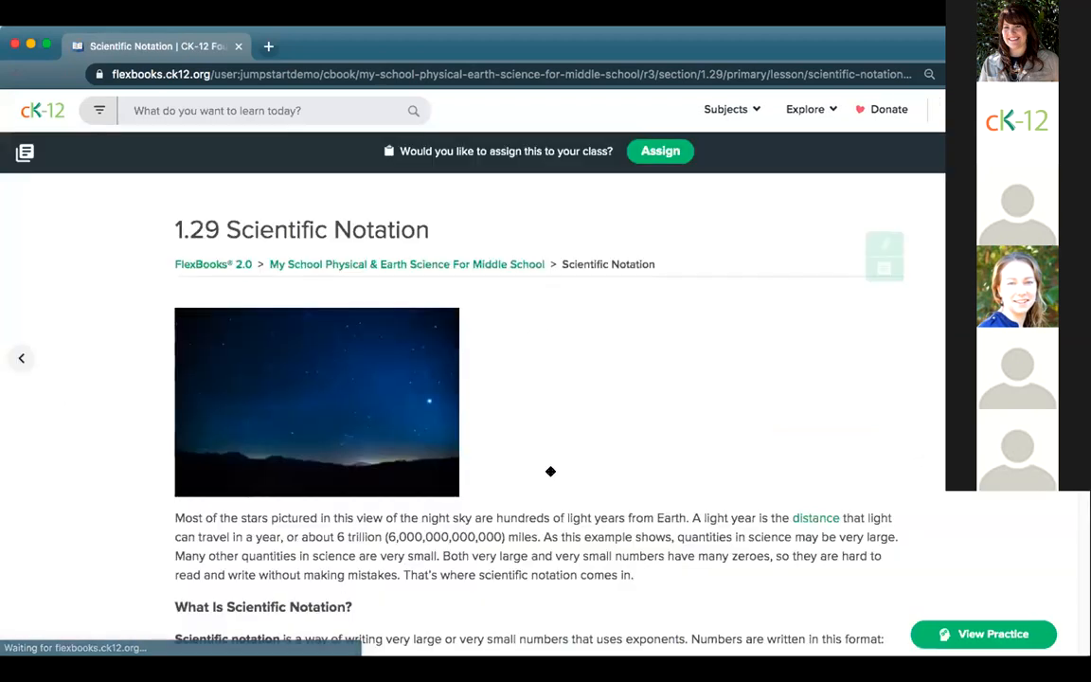
# Step: Check the finalized lesson's content and its related content list, and close the learning tools
pyautogui.scroll(-1, 502, 529)
pyautogui.scroll(-3, 502, 528)
pyautogui.scroll(3, 416, 486)
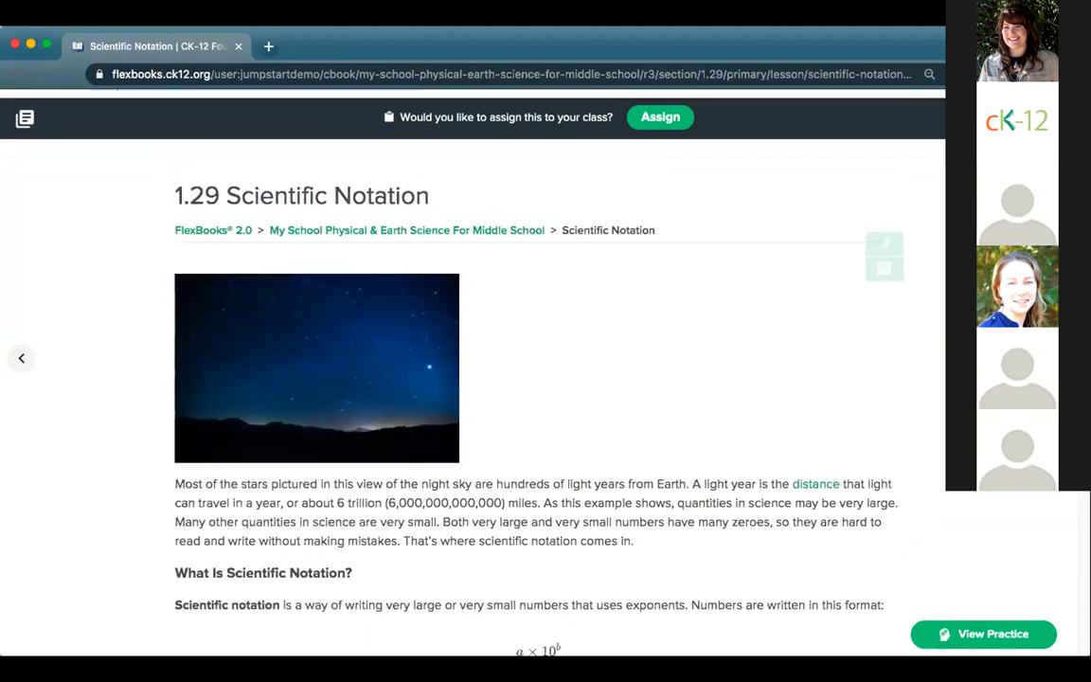
pyautogui.click(1053, 117)
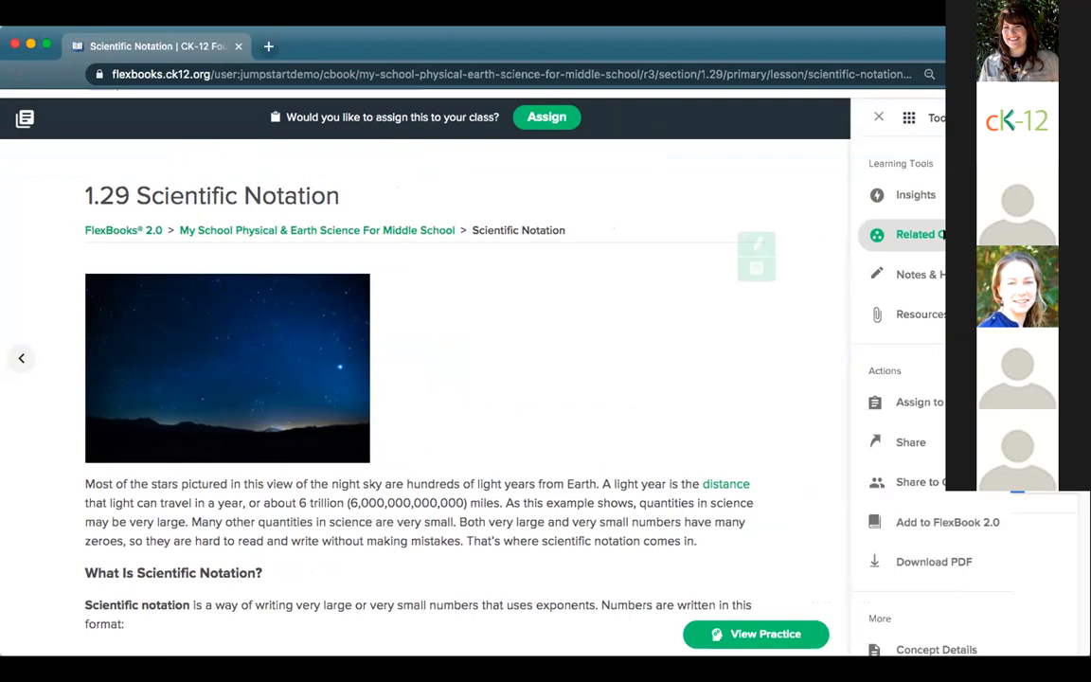
pyautogui.click(937, 233)
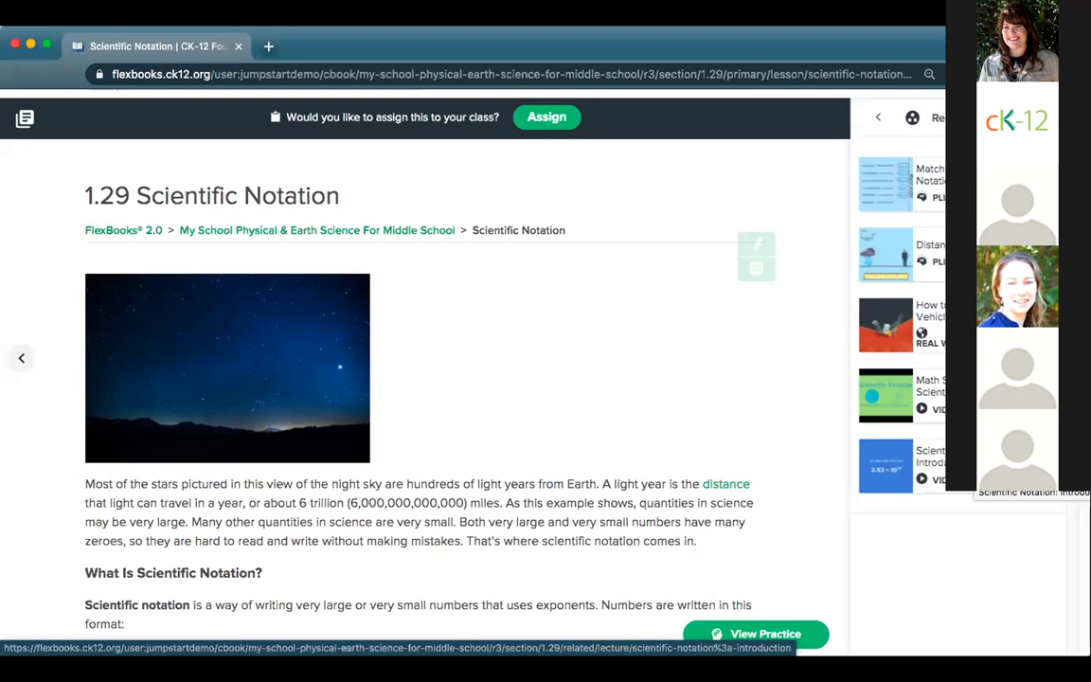
pyautogui.click(874, 119)
pyautogui.click(875, 120)
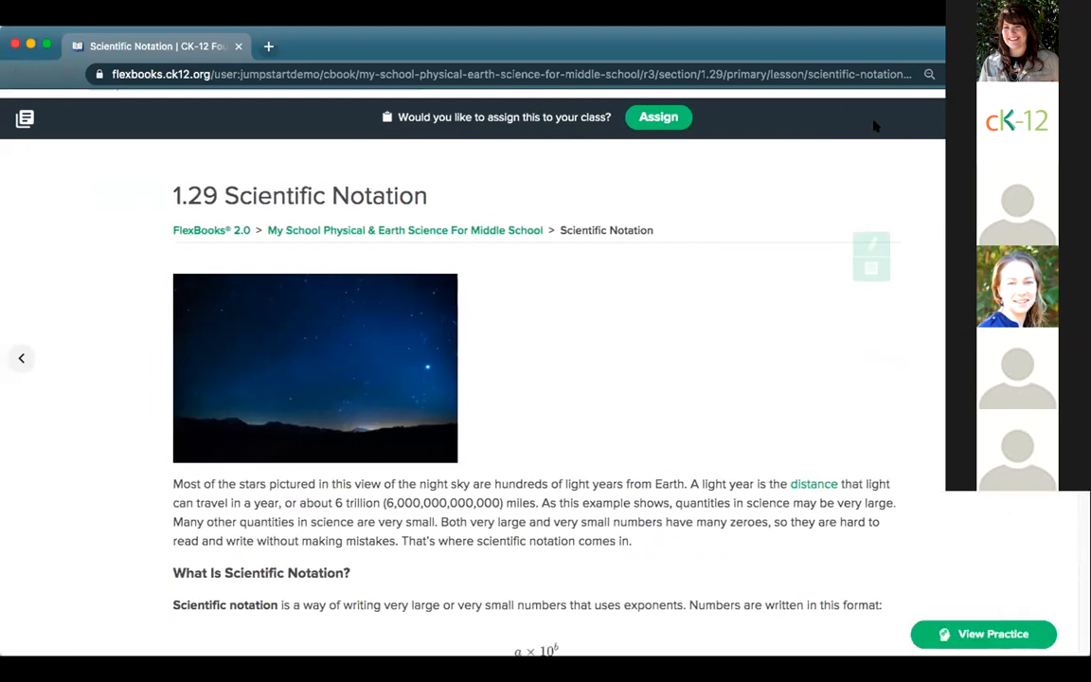
# Step: Return to the personal library and show the content types that can be newly created
pyautogui.scroll(2, 35, 112)
pyautogui.click(37, 112)
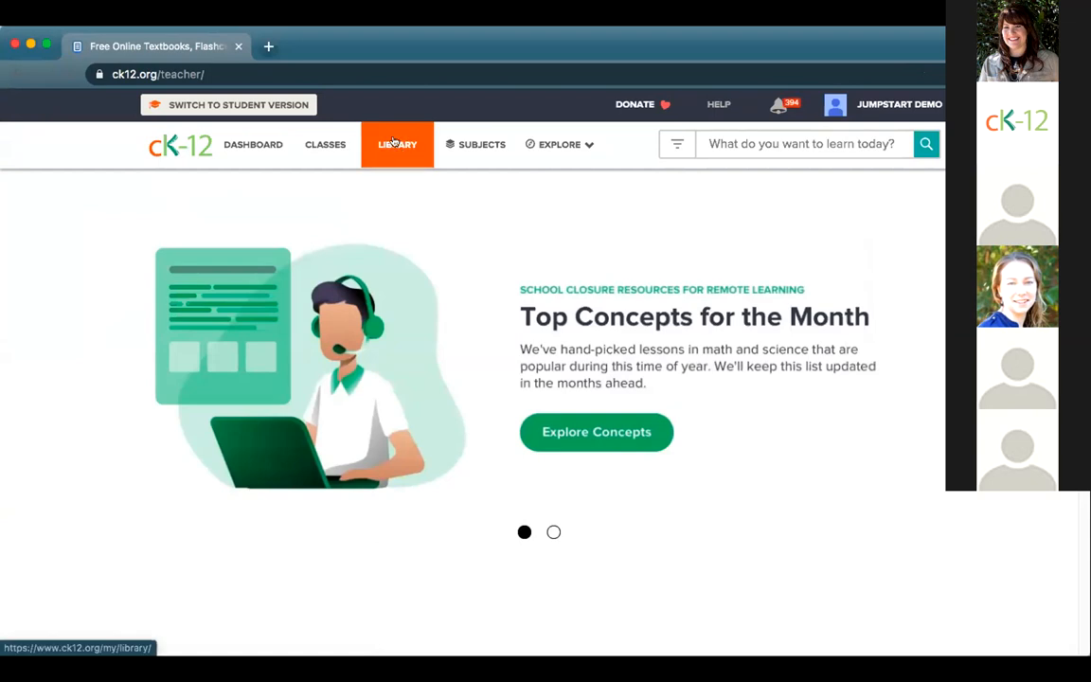
pyautogui.click(394, 142)
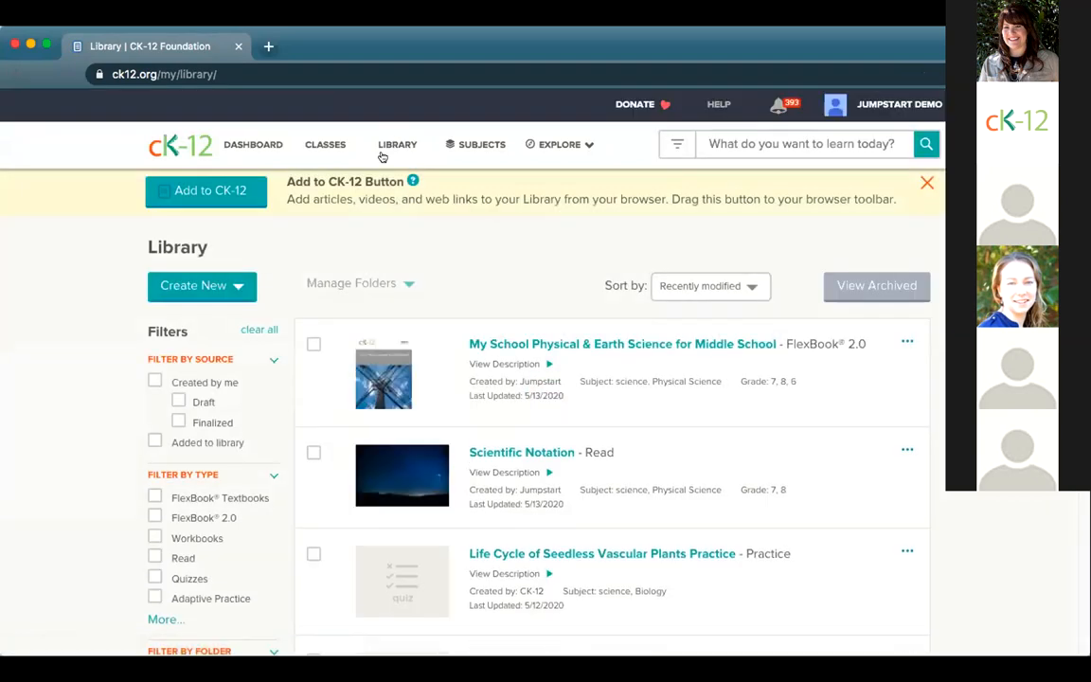
pyautogui.click(232, 288)
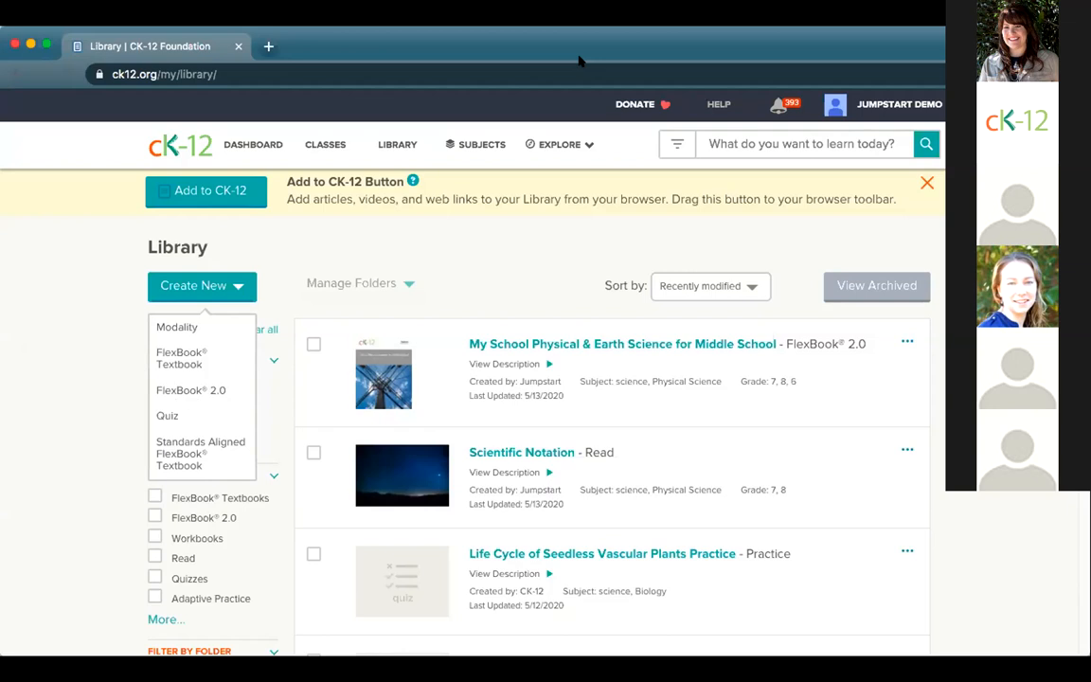
# Step: Open the FlexBook "My School Physical & Earth Science for Middle School" from the library for editing
pyautogui.click(544, 346)
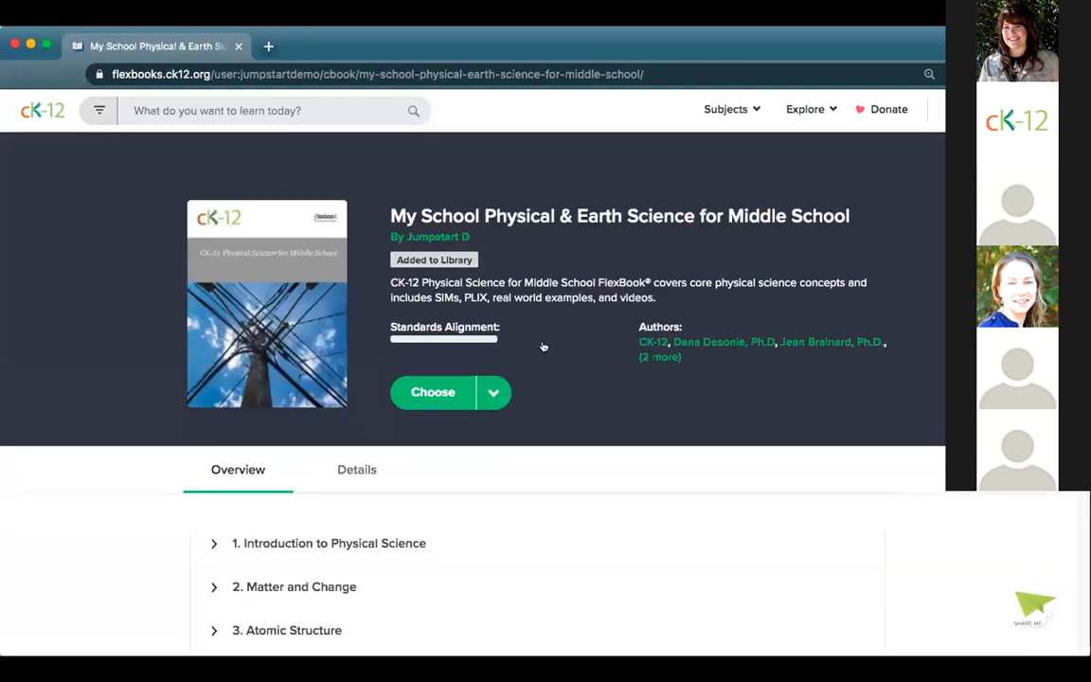
pyautogui.scroll(-1, 553, 401)
pyautogui.click(492, 364)
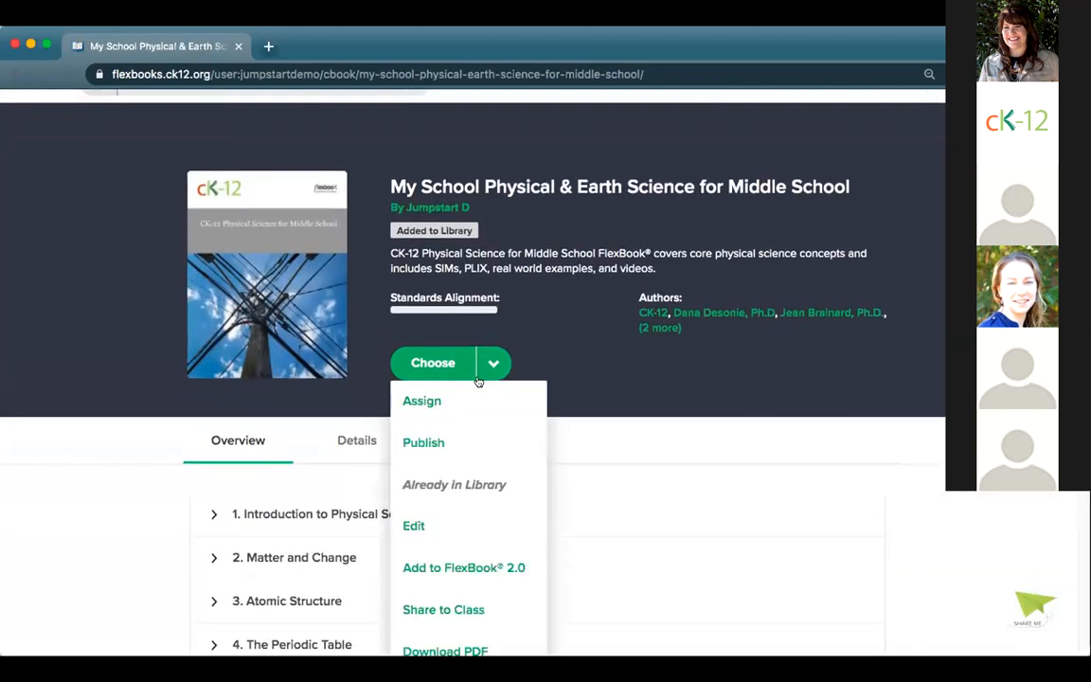
pyautogui.click(429, 521)
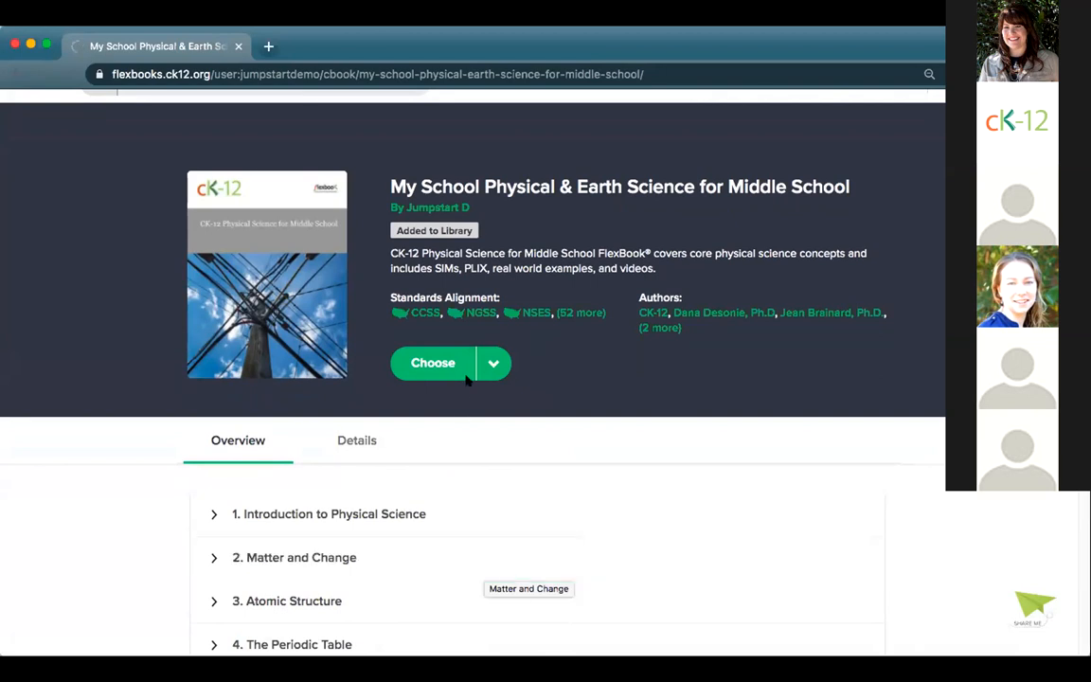
pyautogui.click(484, 367)
pyautogui.click(420, 523)
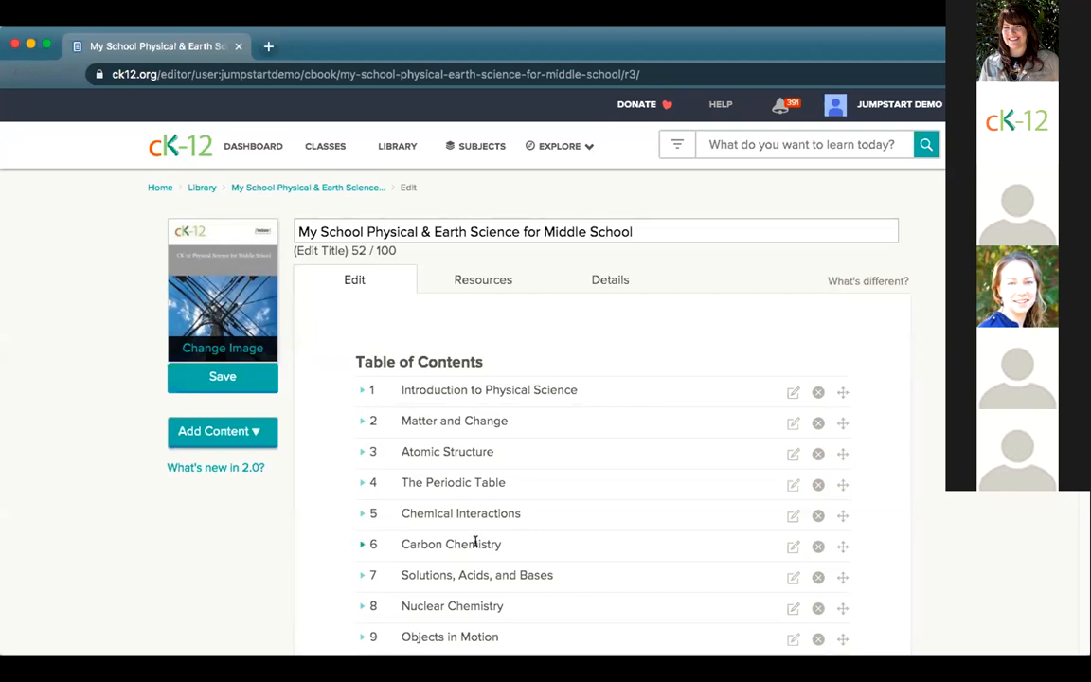
# Step: Move the Star Constellations and Star Power lessons from Beyond the Solar System to the end of The Solar System chapter
pyautogui.scroll(-15, 474, 542)
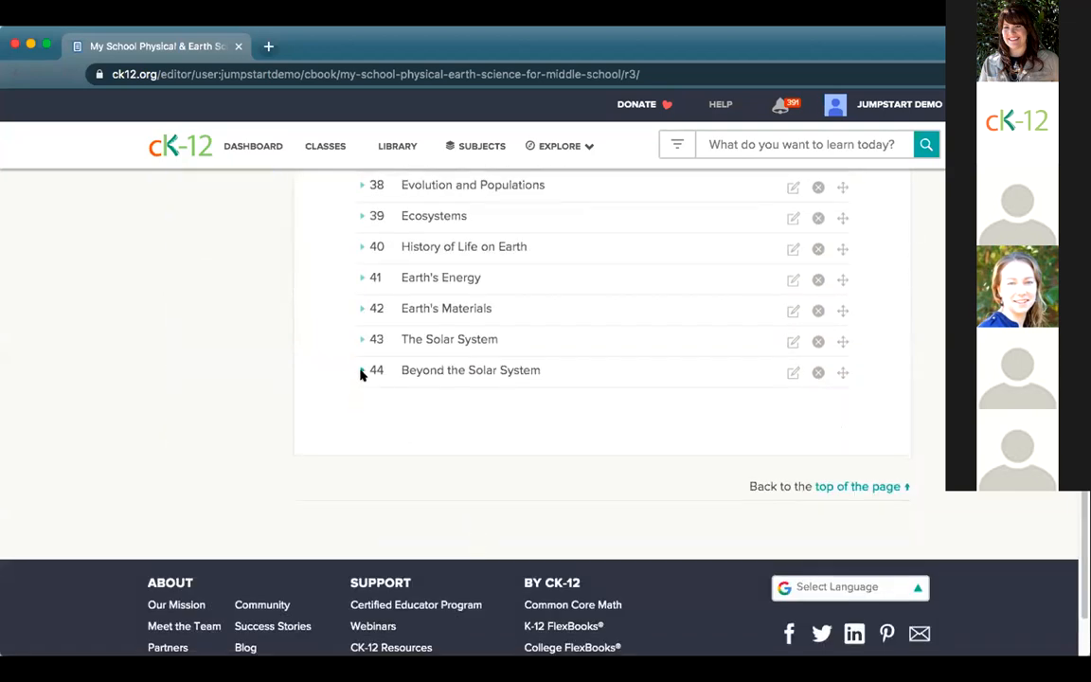
pyautogui.click(360, 369)
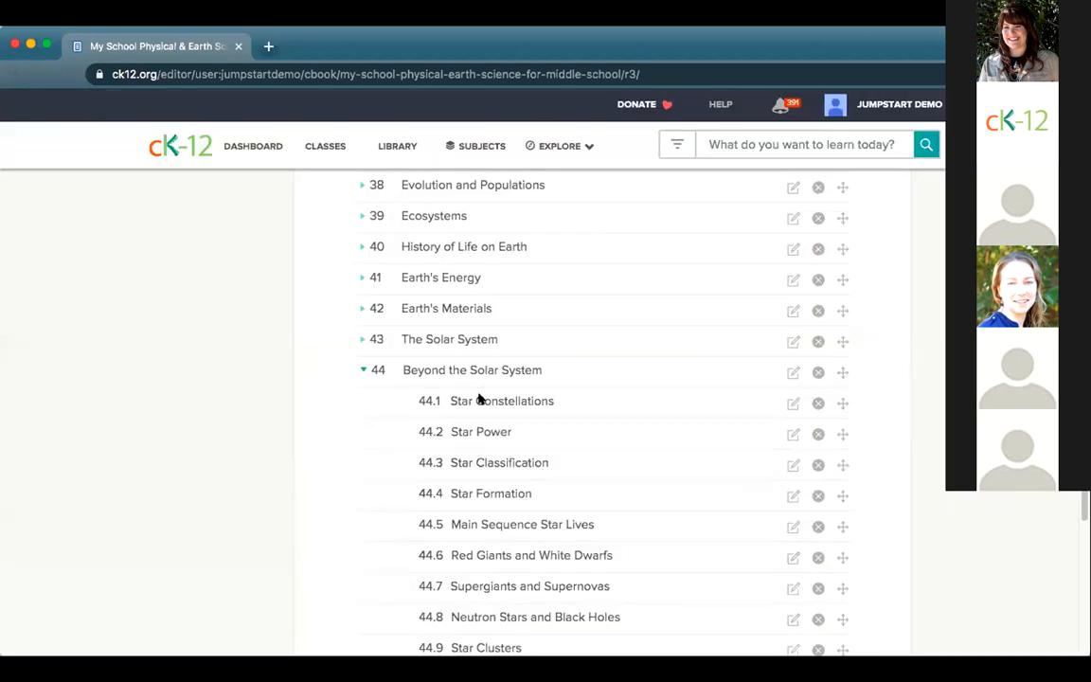
pyautogui.click(361, 339)
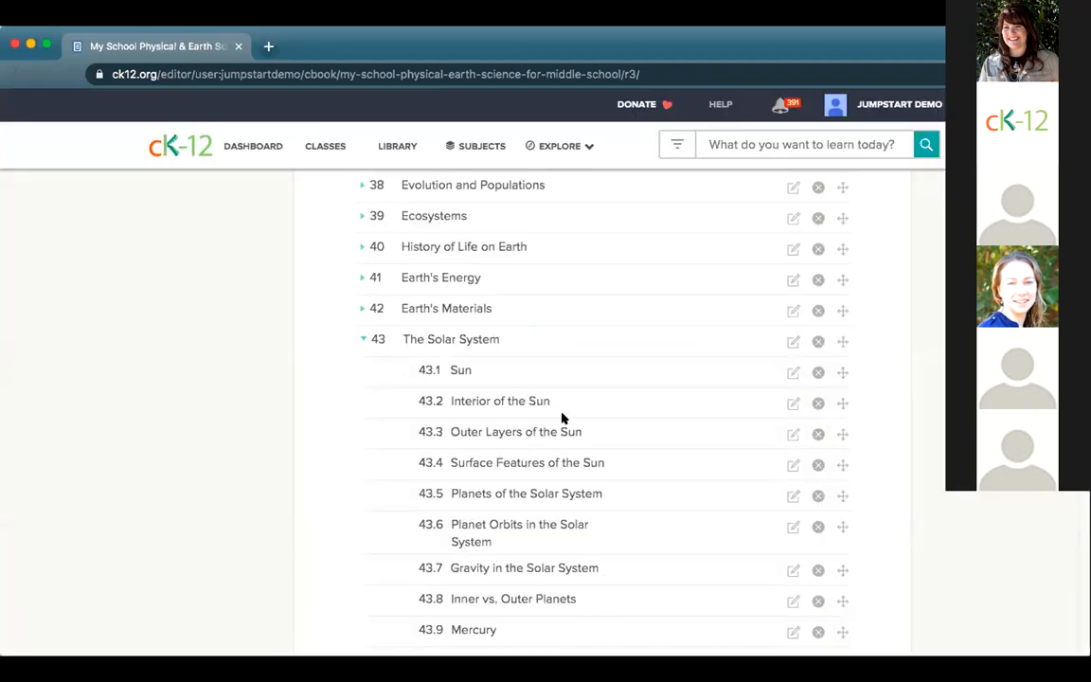
pyautogui.scroll(-10, 561, 417)
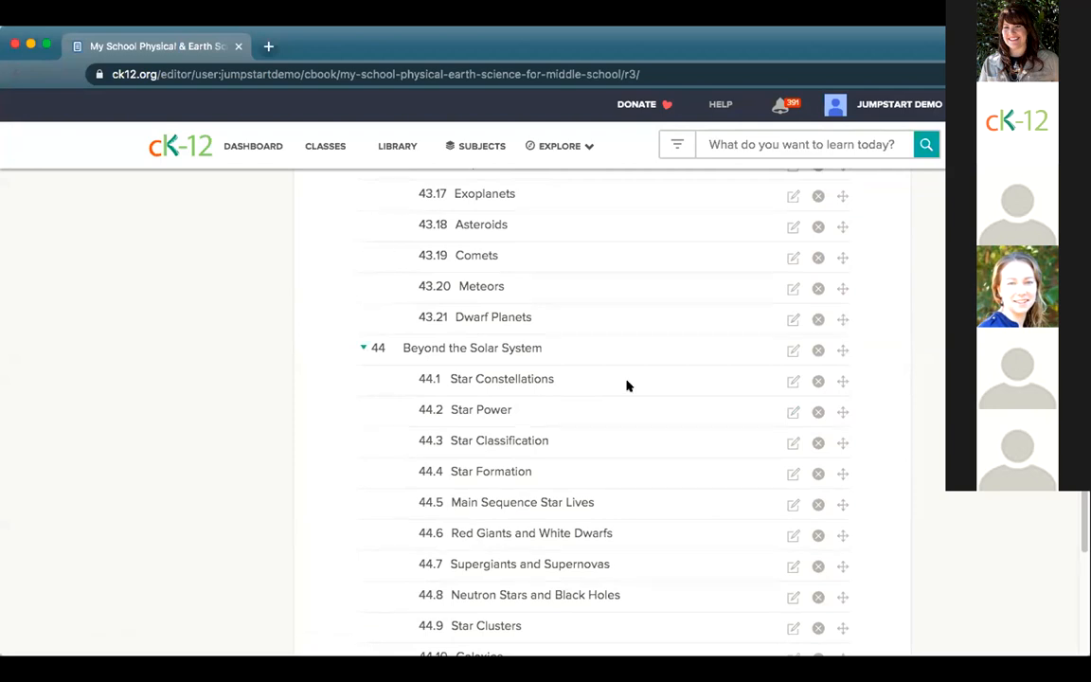
pyautogui.moveTo(837, 380); pyautogui.dragTo(828, 299)
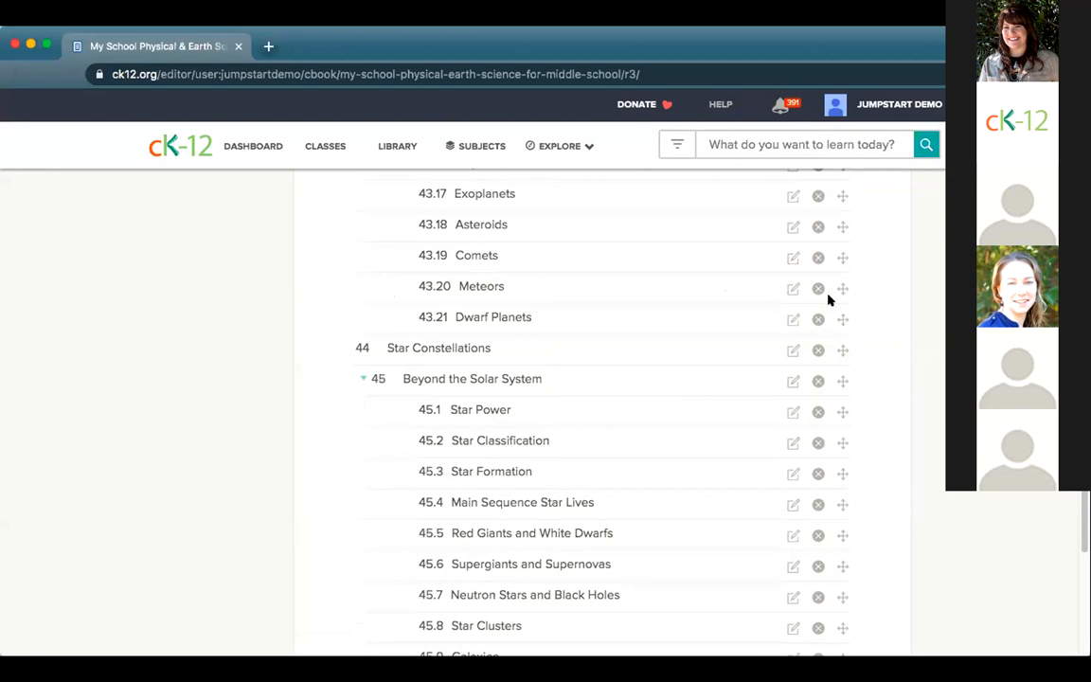
pyautogui.moveTo(833, 345); pyautogui.dragTo(834, 316)
pyautogui.moveTo(831, 412); pyautogui.dragTo(837, 346)
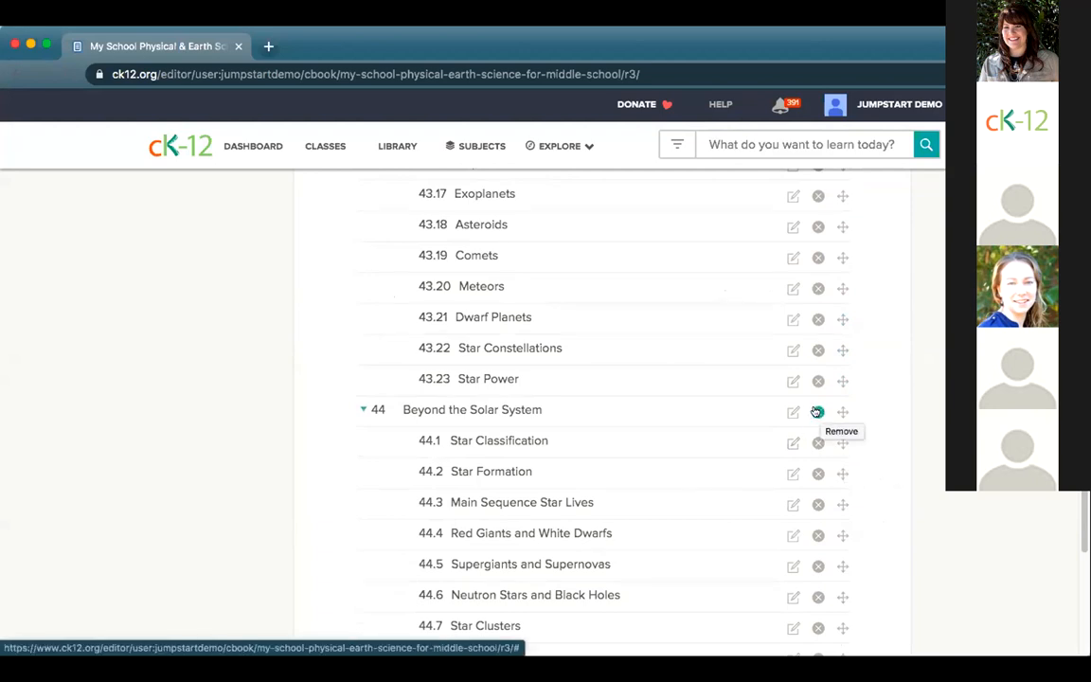
pyautogui.scroll(2, 748, 389)
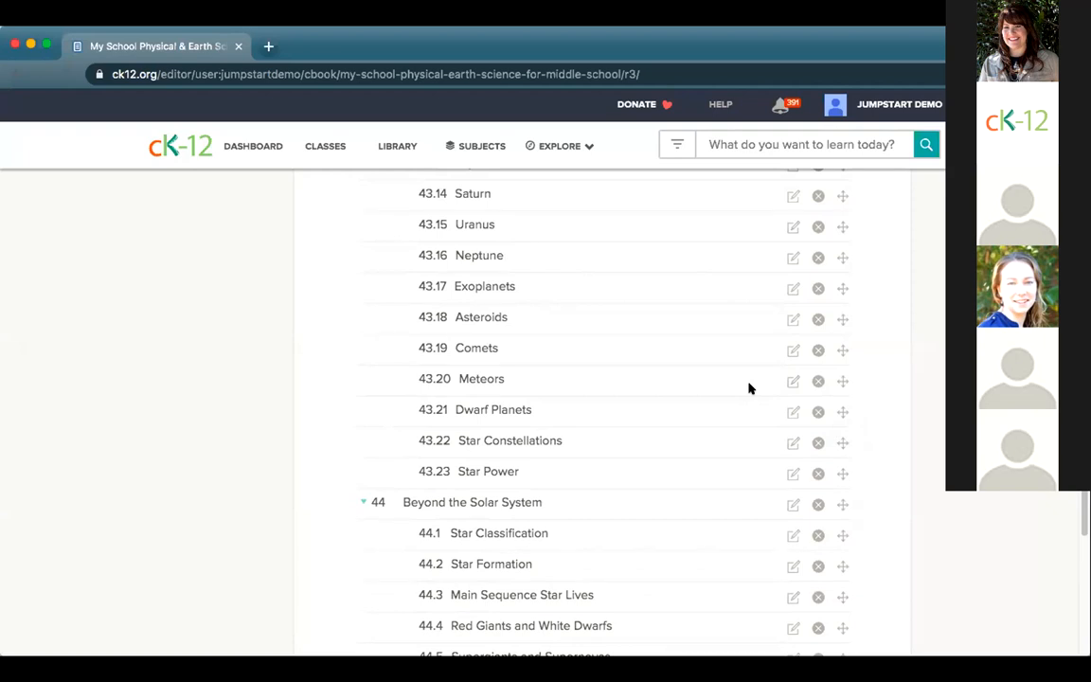
pyautogui.scroll(10, 747, 388)
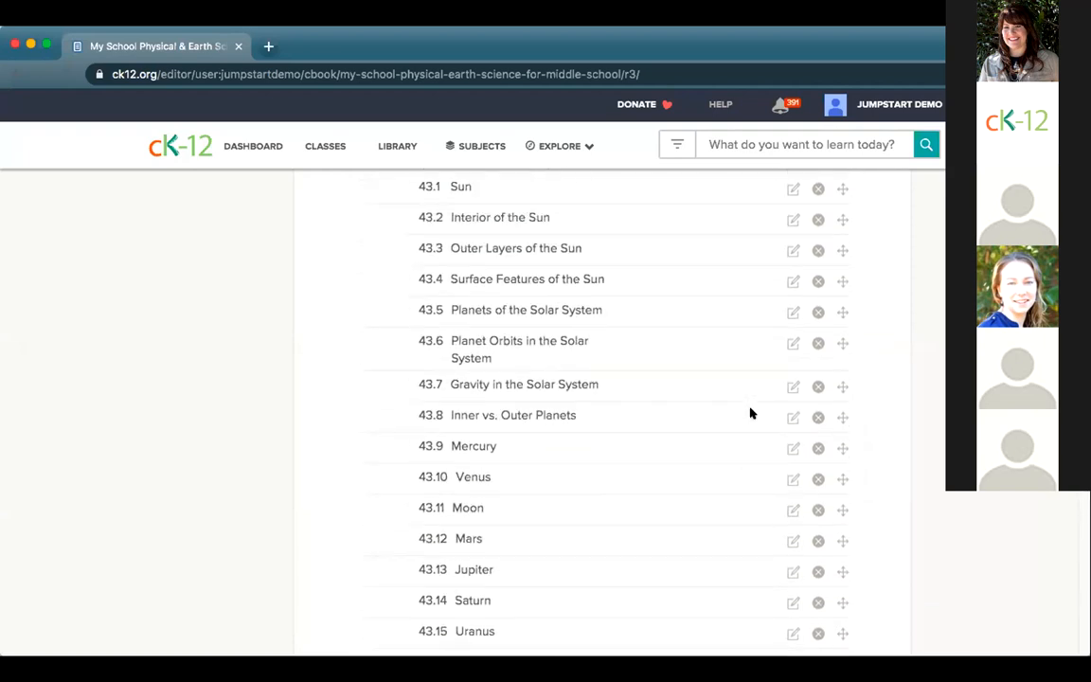
# Step: Rename the chapter The Solar System as "The Solar System & Beyond" and check its title in the table of contents
pyautogui.click(791, 347)
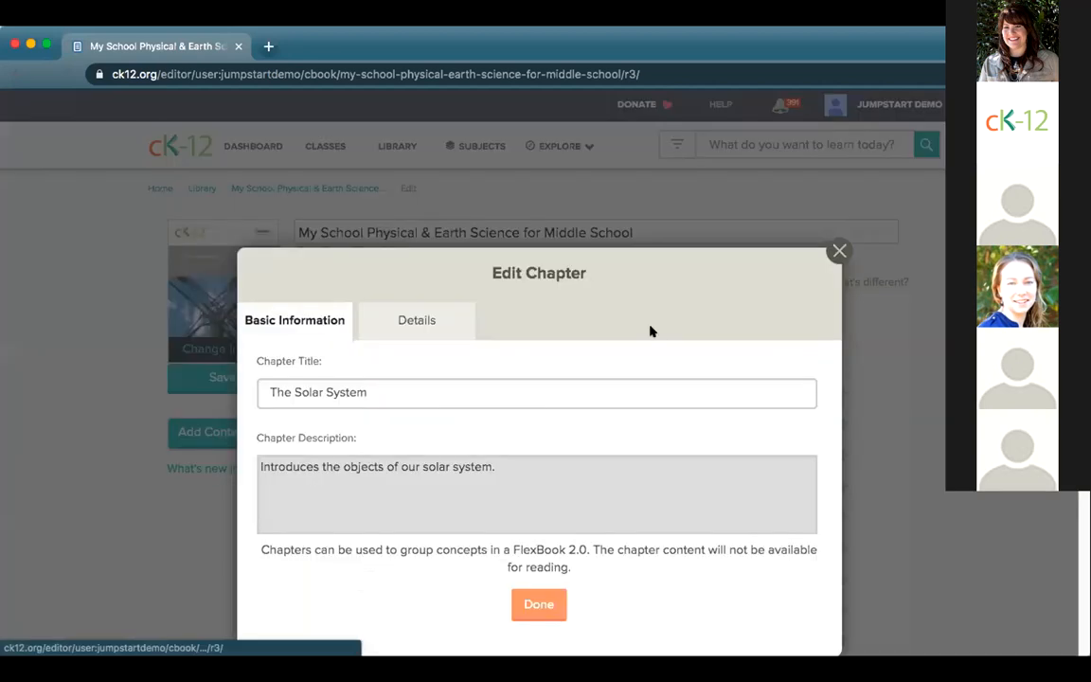
pyautogui.write('& Beyond')
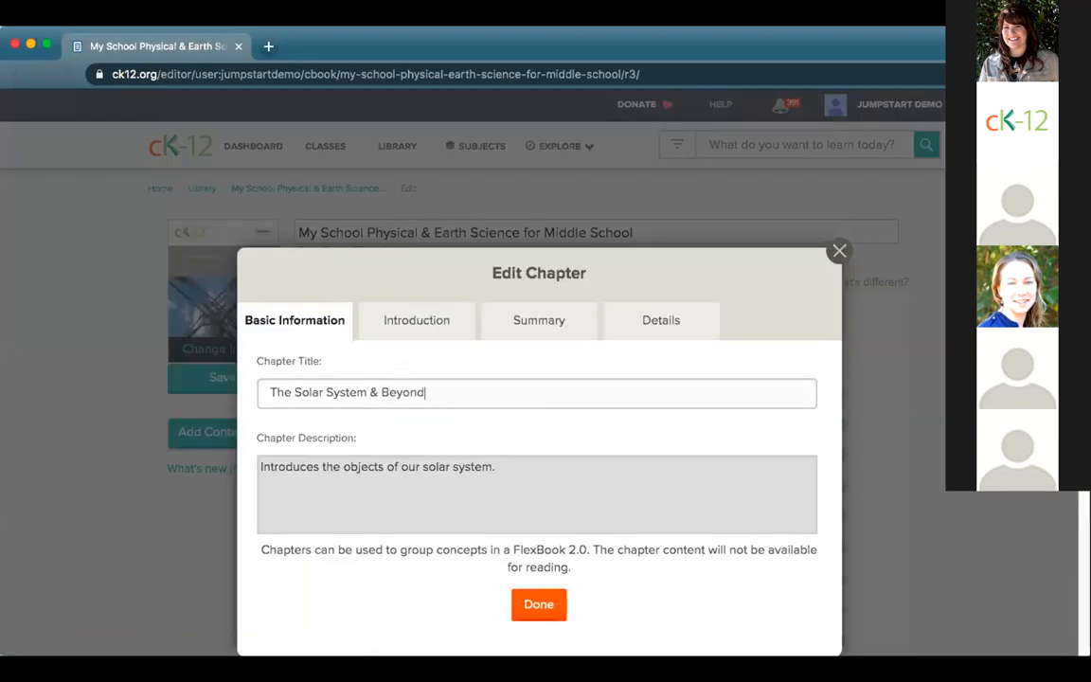
pyautogui.click(539, 604)
pyautogui.scroll(-5, 540, 601)
pyautogui.scroll(-10, 540, 598)
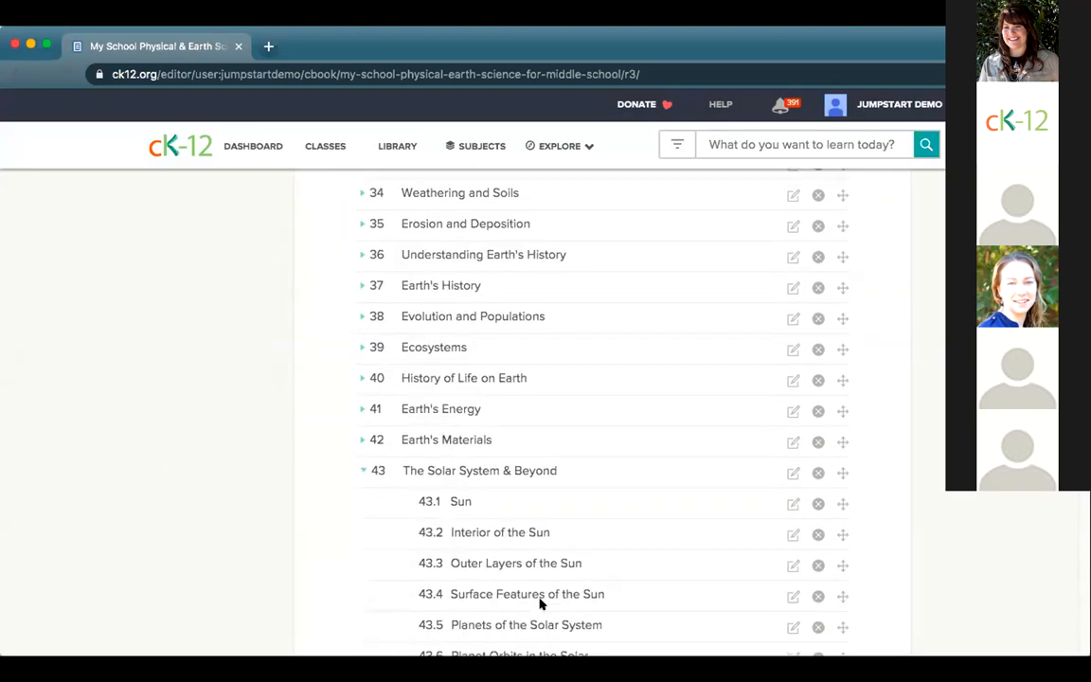
pyautogui.scroll(-1, 540, 603)
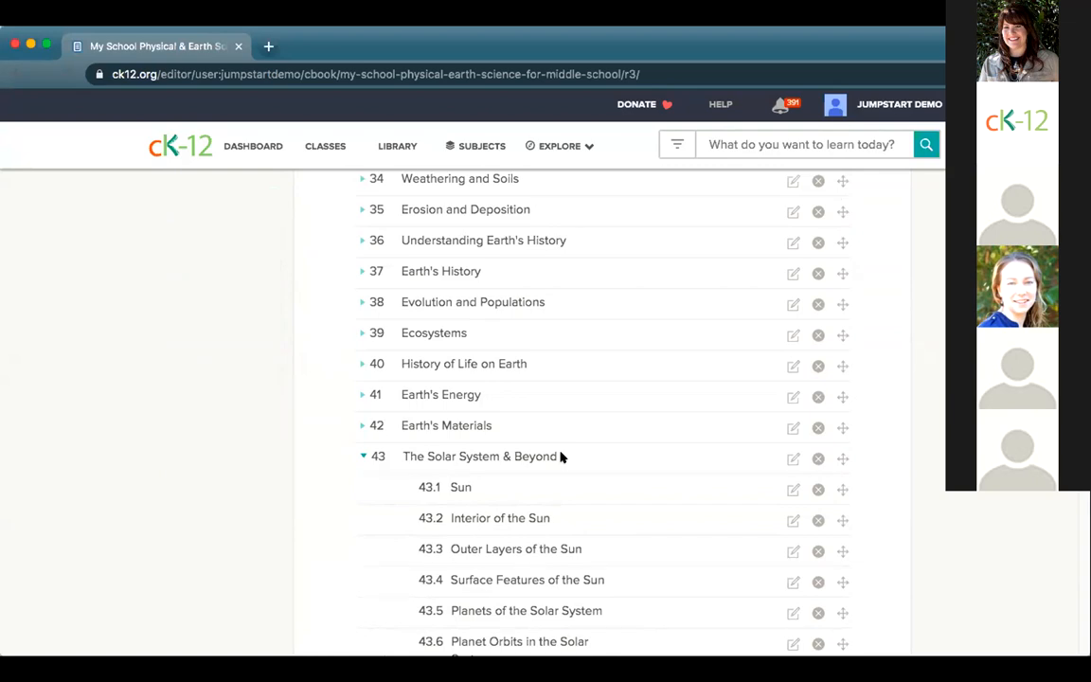
# Step: Collapse the chapter The Solar System & Beyond and save the customized FlexBook
pyautogui.click(361, 455)
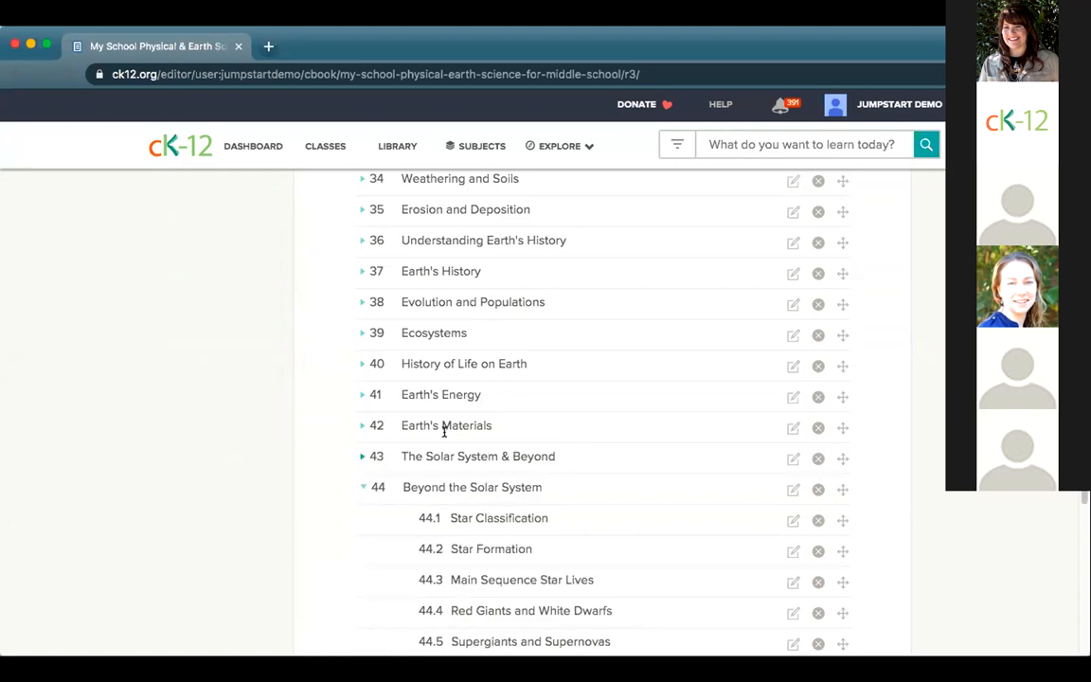
pyautogui.scroll(13, 445, 427)
pyautogui.click(225, 377)
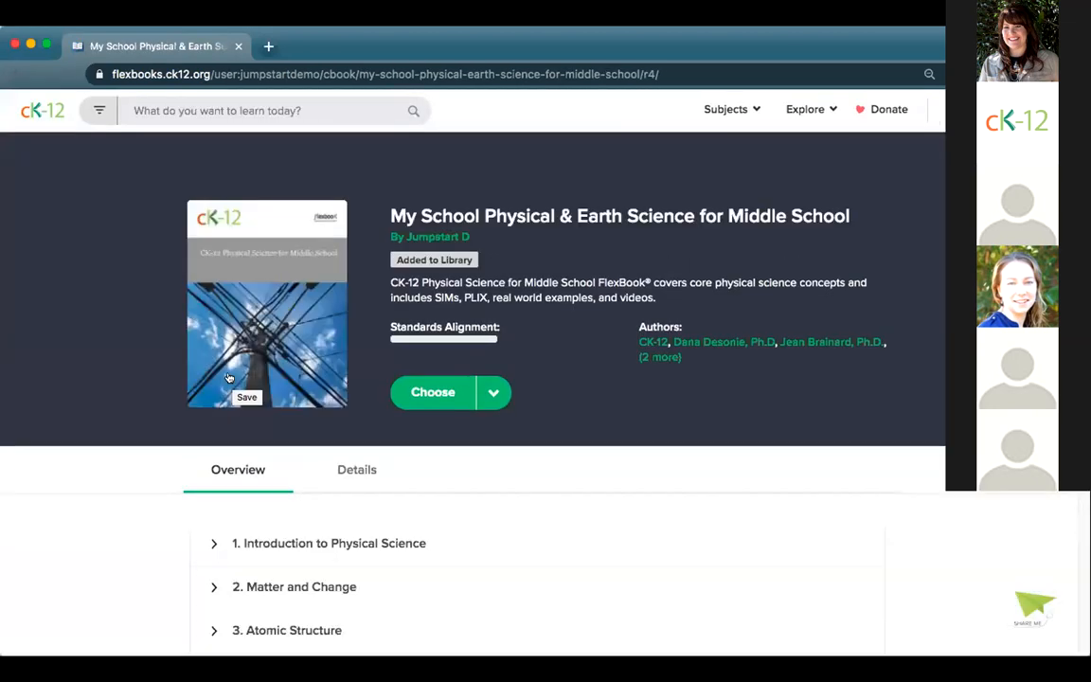
# Step: Look over the available subjects, search all of CK-12 for "literature" and show the community-contributed results
pyautogui.click(723, 109)
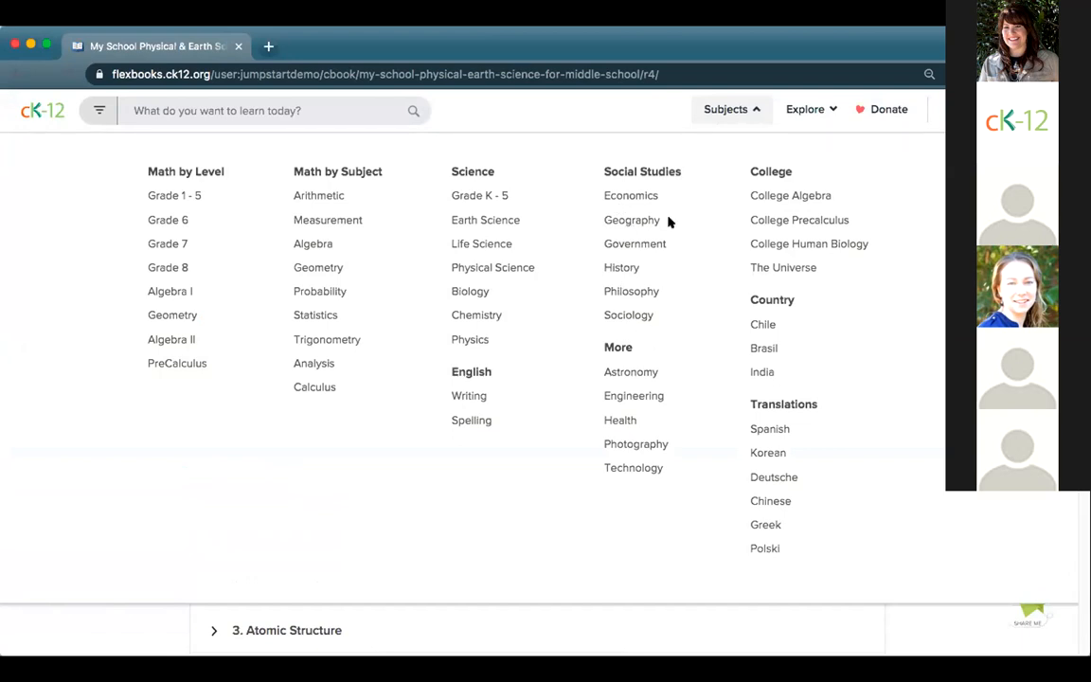
pyautogui.click(272, 109)
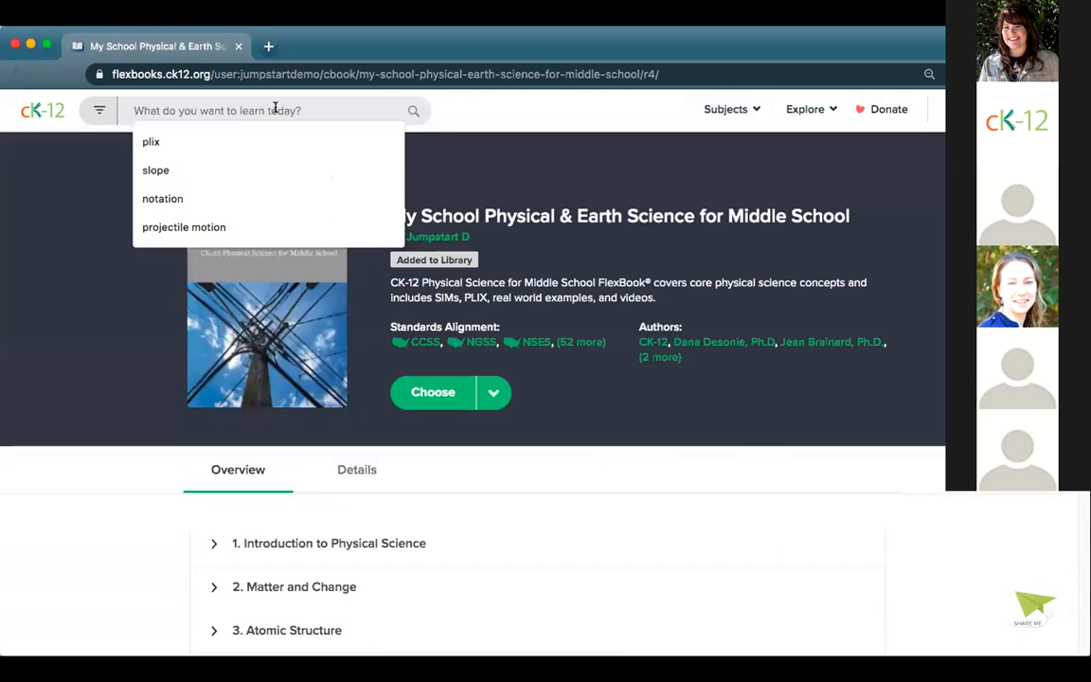
pyautogui.write('literature')
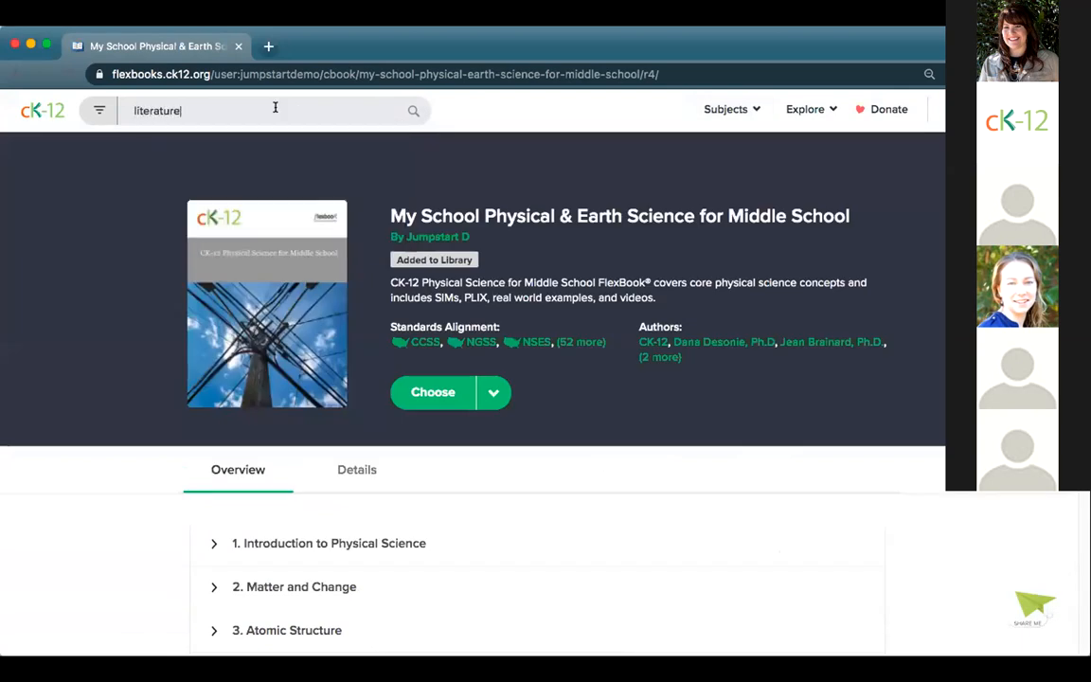
pyautogui.click(210, 112)
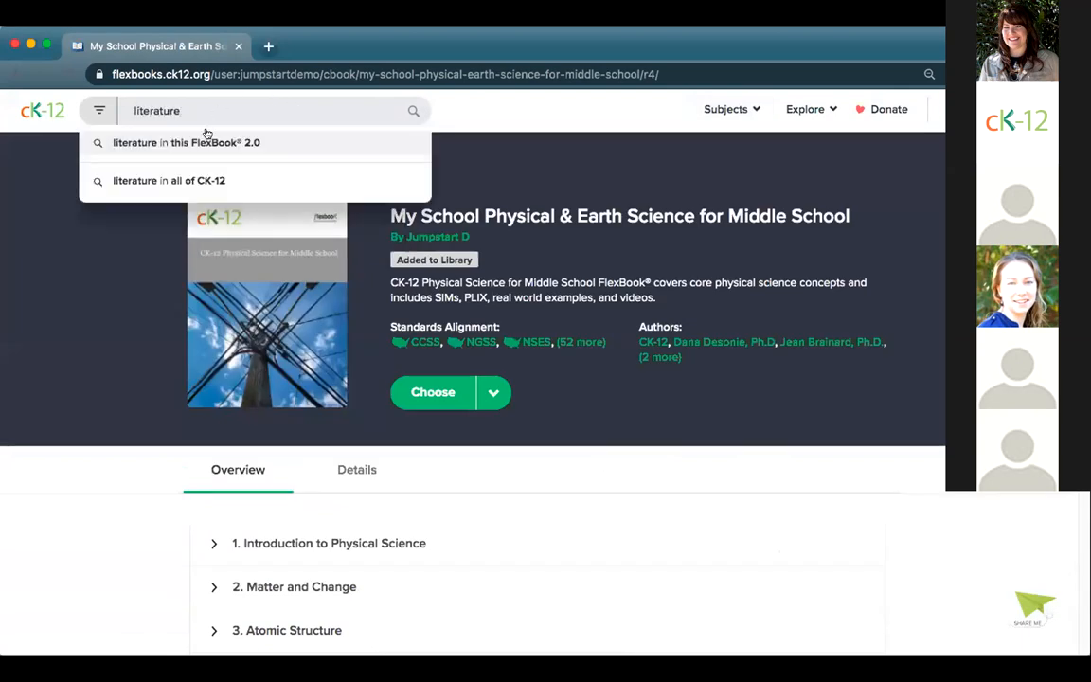
pyautogui.click(192, 180)
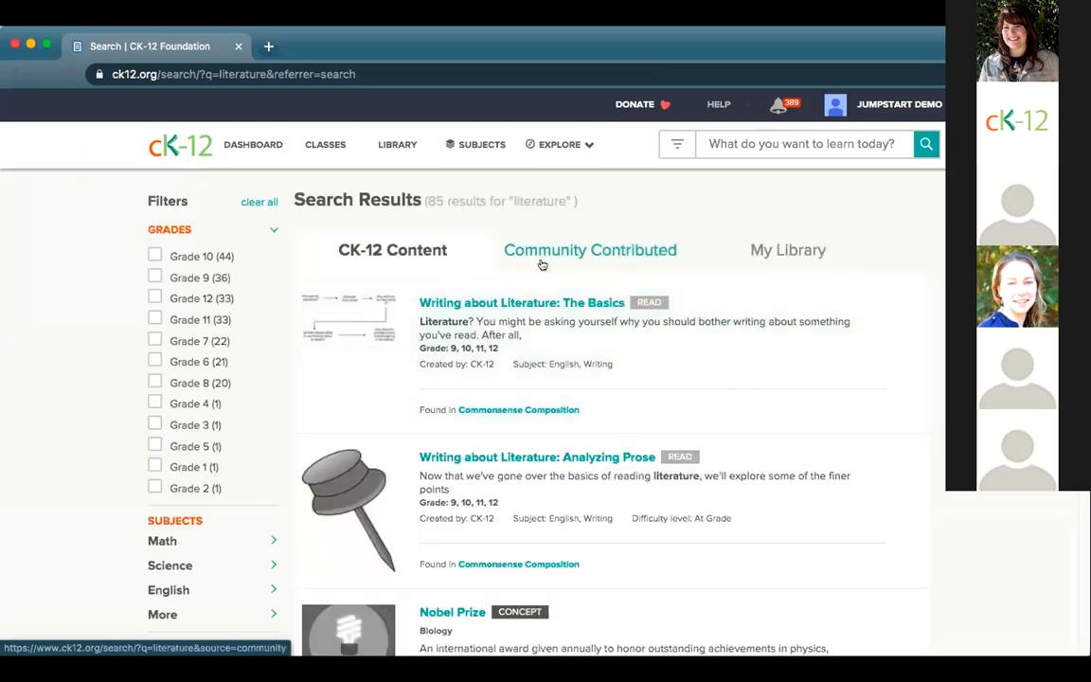
pyautogui.click(554, 254)
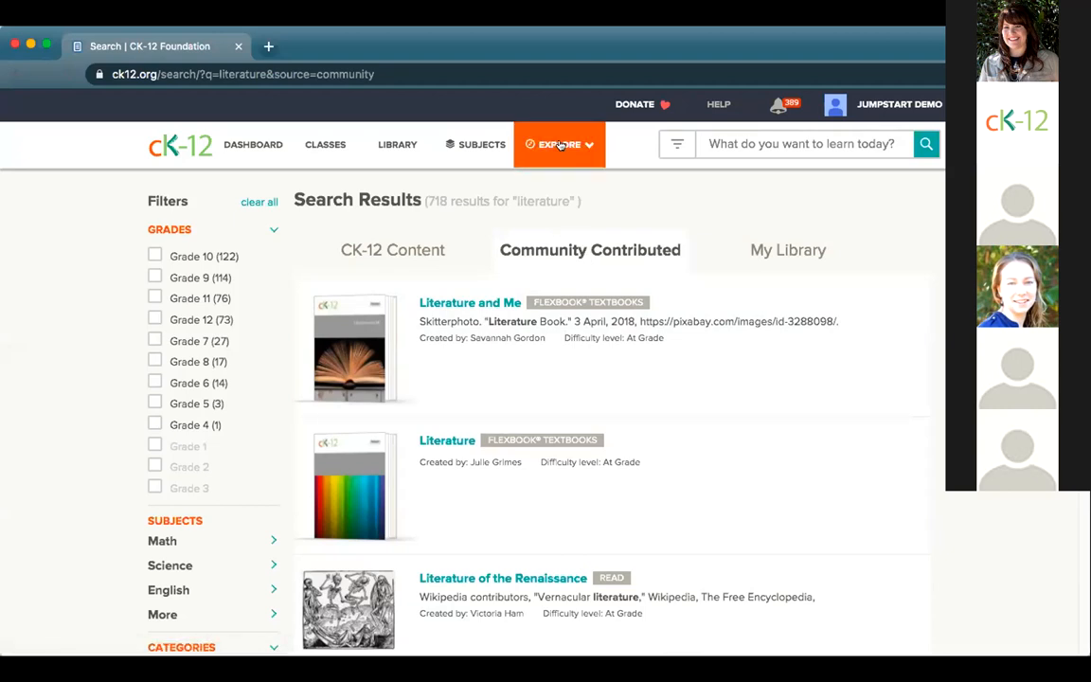
pyautogui.moveTo(559, 144)
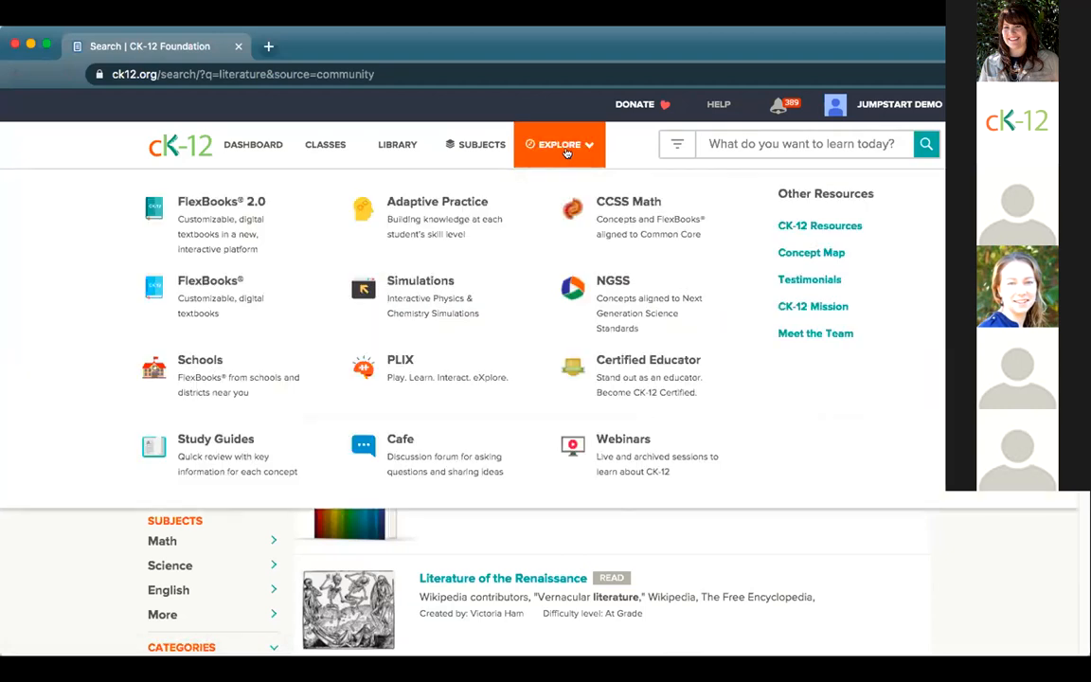
pyautogui.click(210, 440)
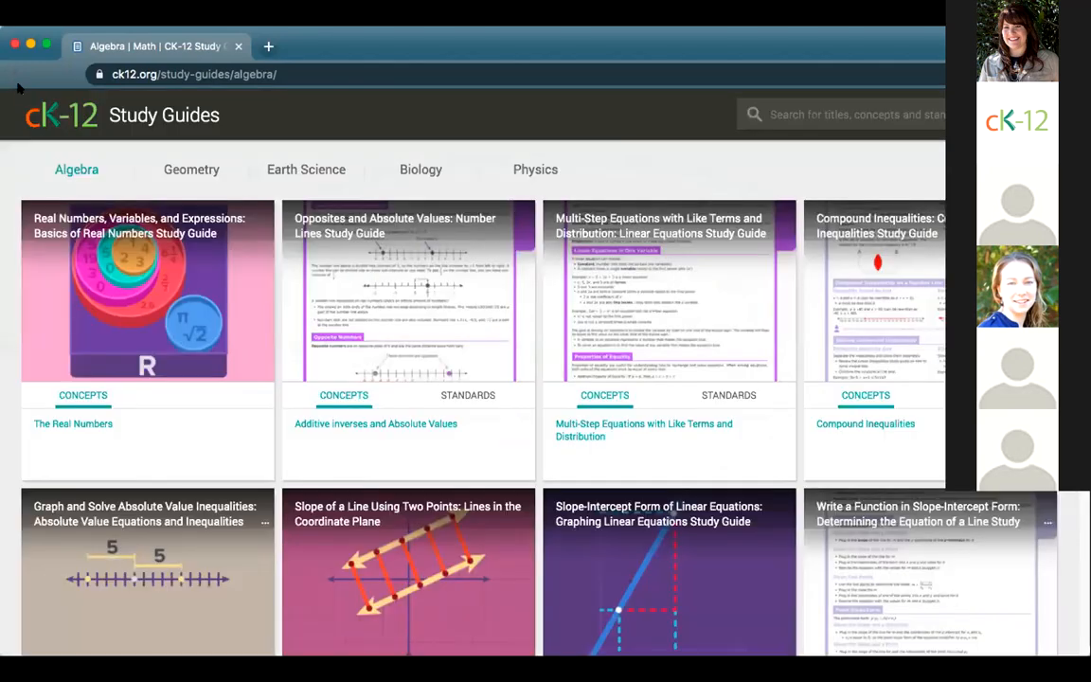
pyautogui.click(15, 76)
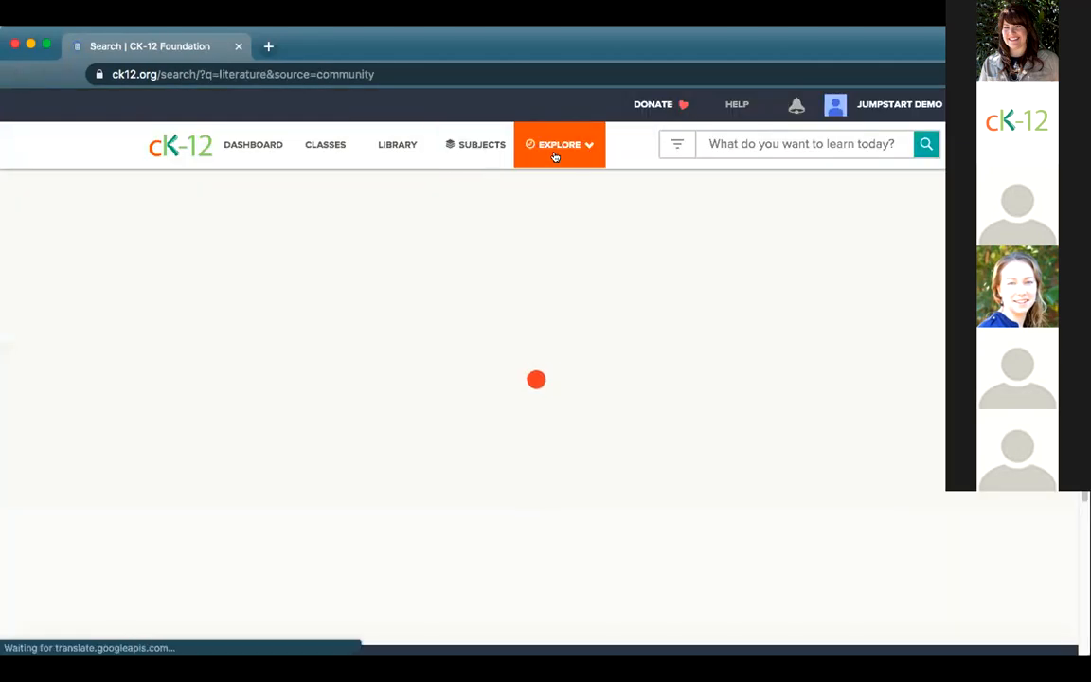
# Step: Open the Schools directory and show the schools and districts in Texas
pyautogui.click(558, 153)
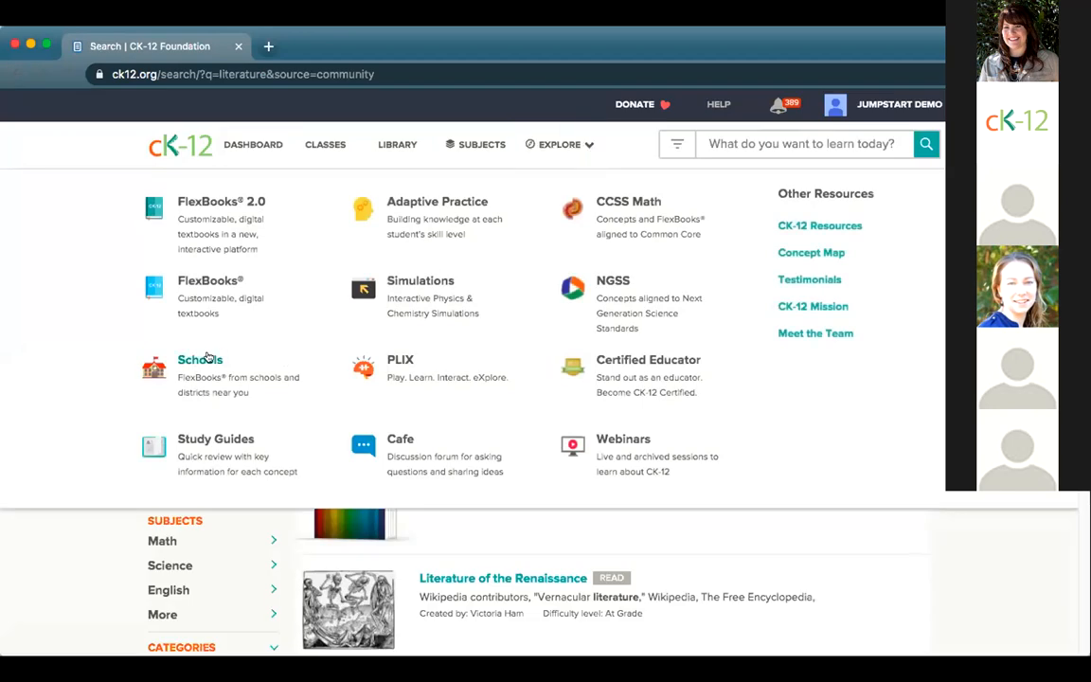
pyautogui.click(200, 360)
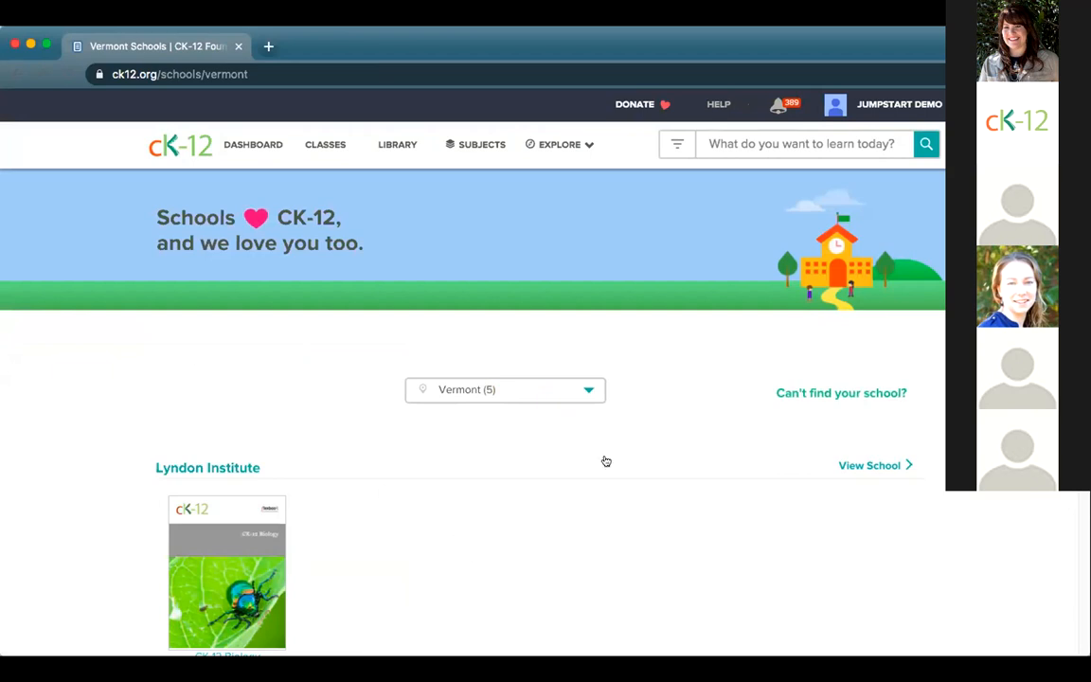
pyautogui.click(585, 389)
pyautogui.scroll(-10, 552, 519)
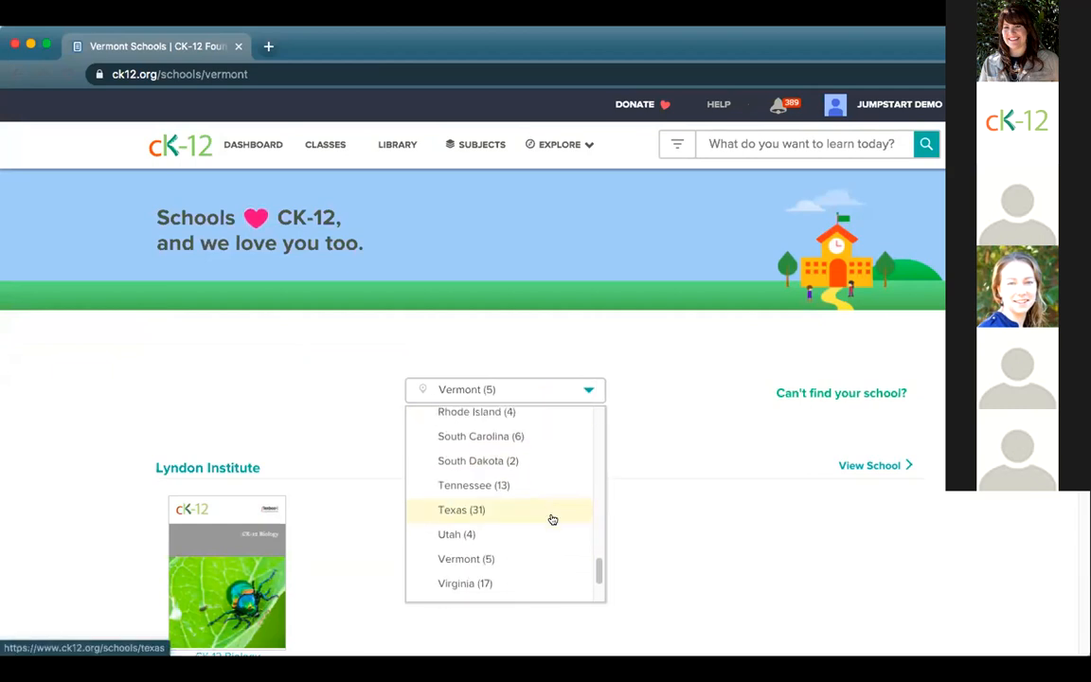
pyautogui.click(542, 511)
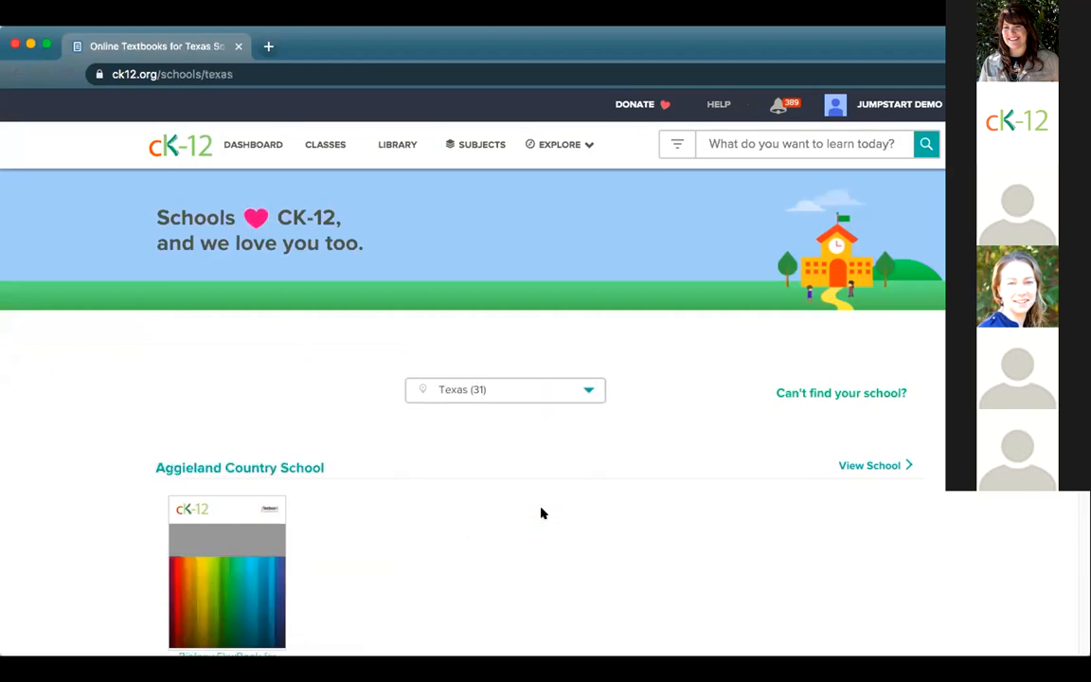
# Step: Browse the Texas listings down to El Paso Independent School District and examine its range of FlexBooks
pyautogui.scroll(-10, 683, 540)
pyautogui.scroll(-15, 684, 543)
pyautogui.scroll(1, 685, 542)
pyautogui.scroll(-6, 686, 542)
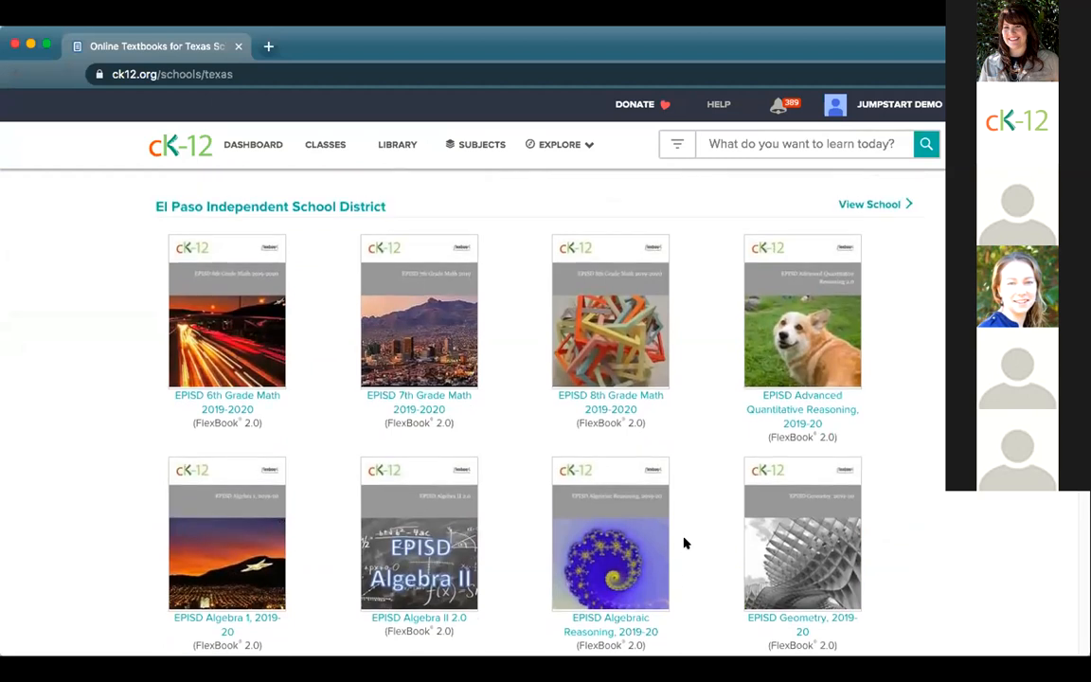
pyautogui.scroll(-5, 873, 556)
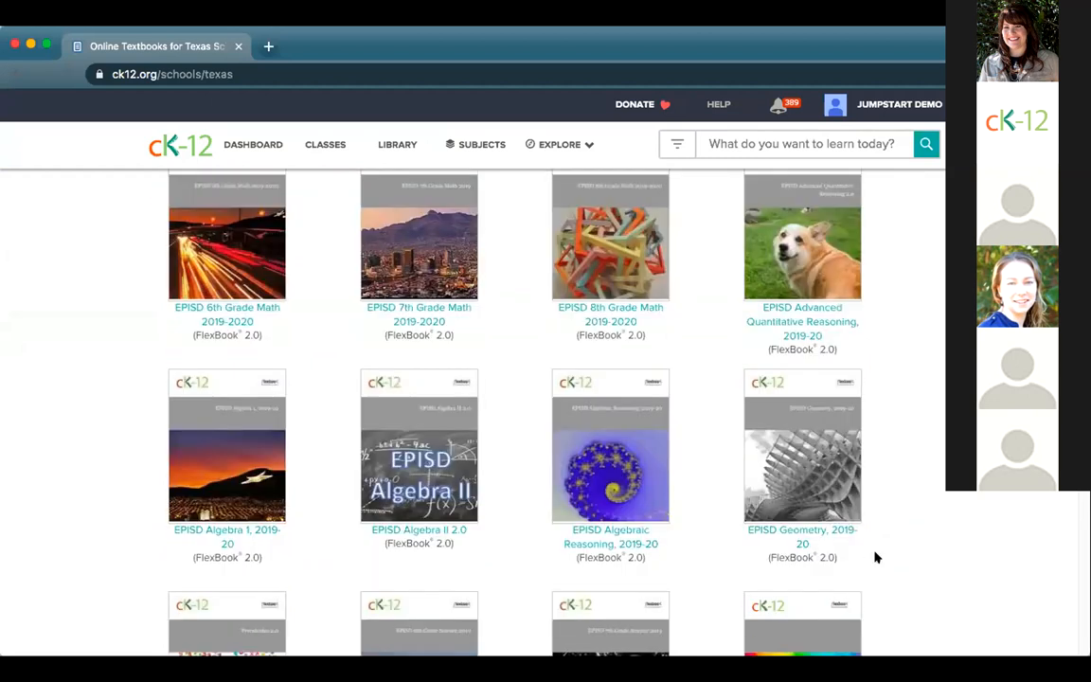
pyautogui.scroll(-2, 874, 558)
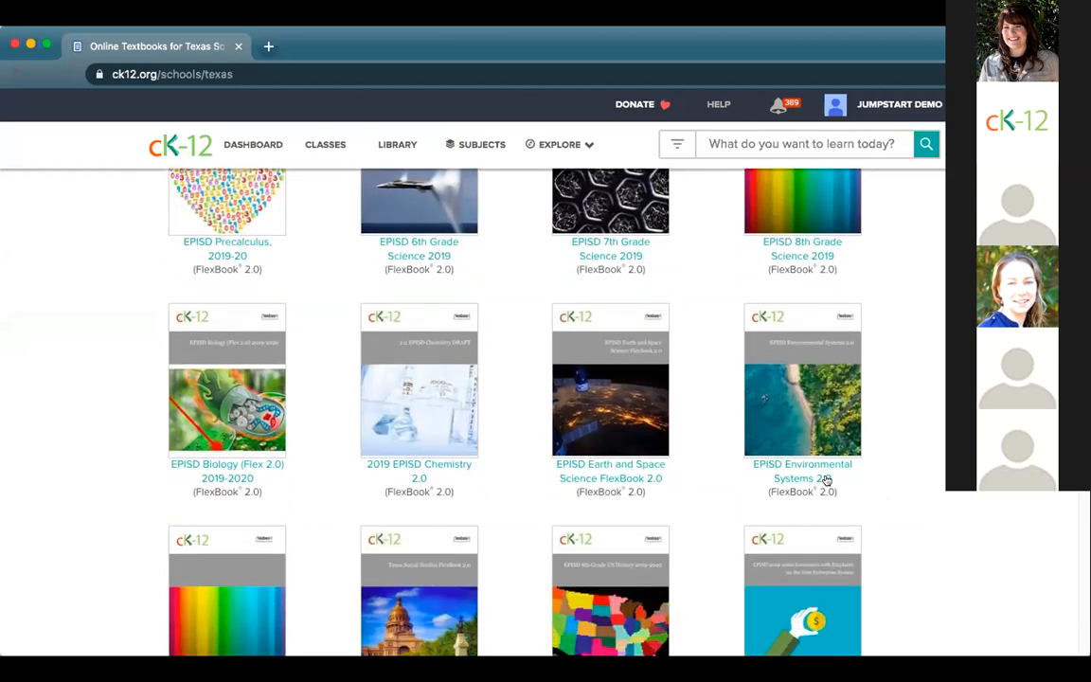
pyautogui.scroll(-3, 879, 566)
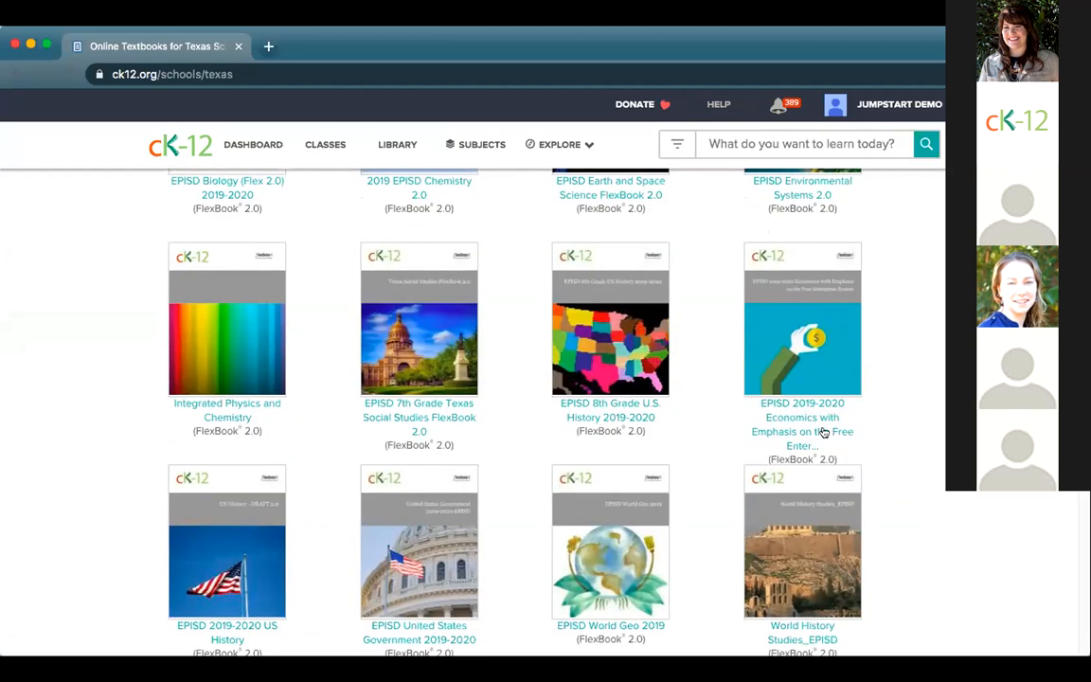
pyautogui.scroll(-3, 894, 504)
pyautogui.scroll(-1, 893, 504)
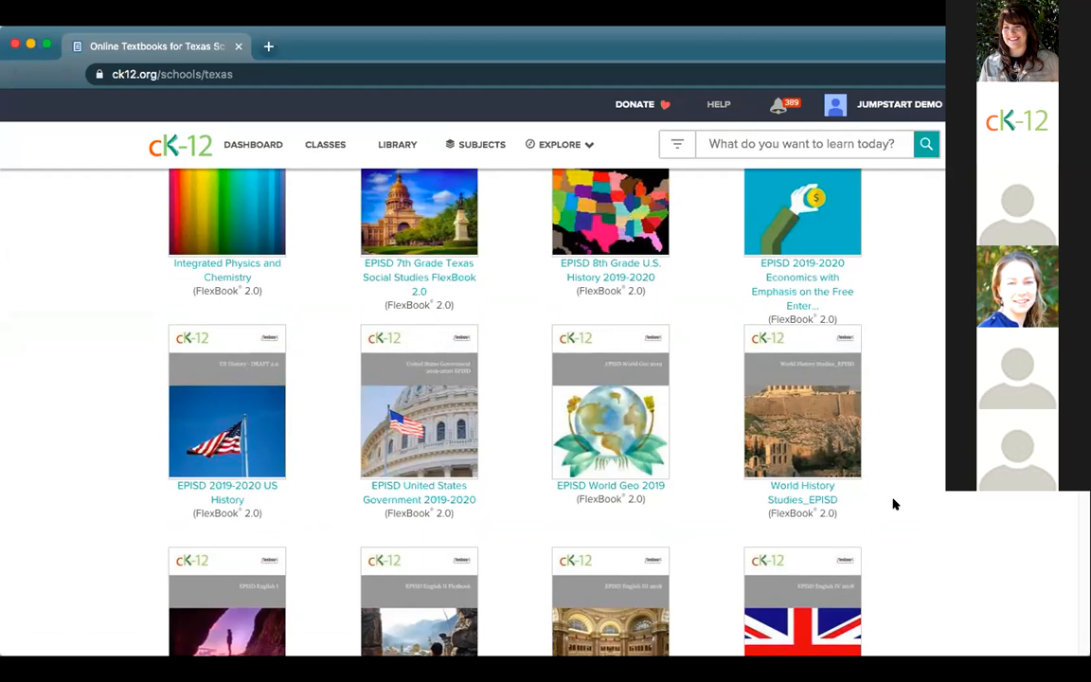
pyautogui.scroll(-3, 894, 504)
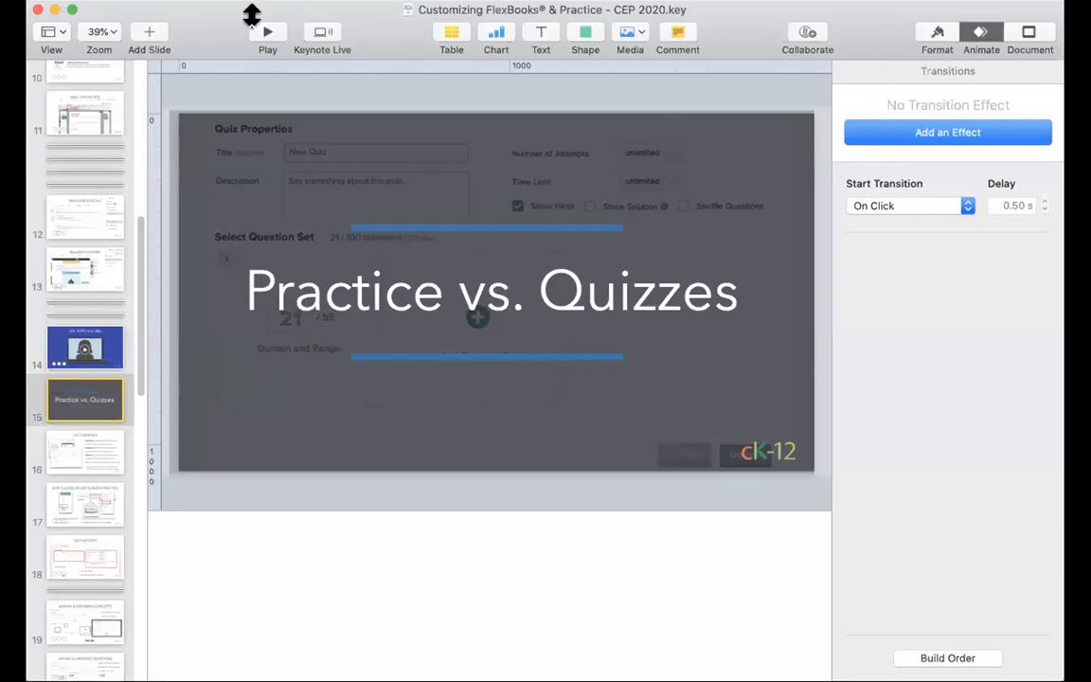
# Step: Switch to Keynote and play the presentation from the "Practice vs. Quizzes" slide
pyautogui.click(266, 34)
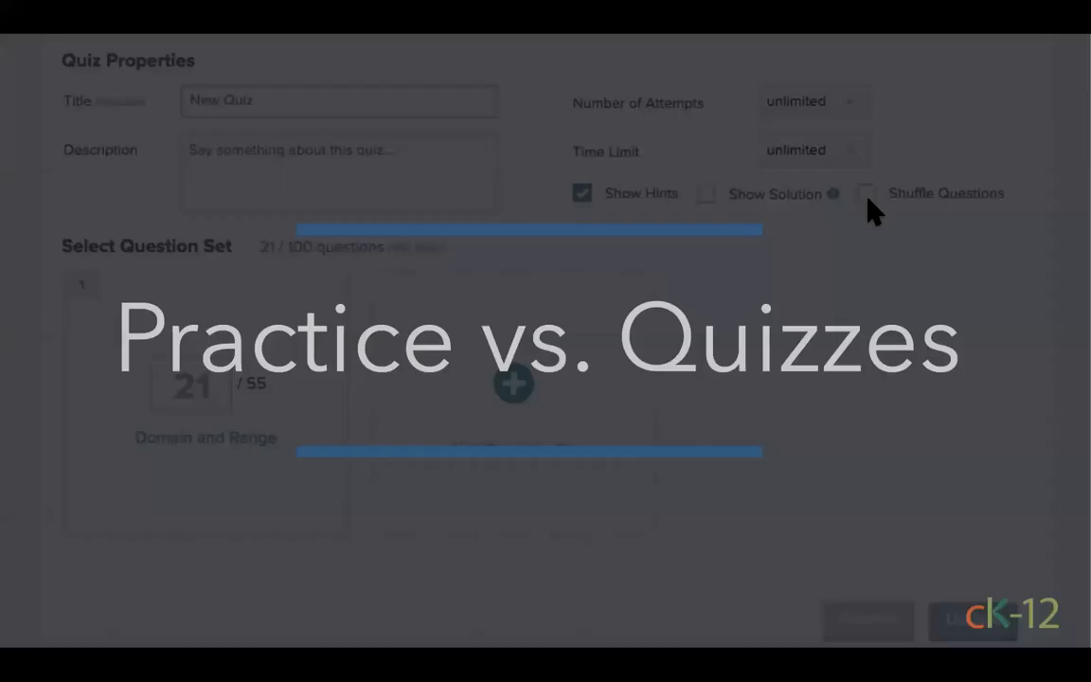
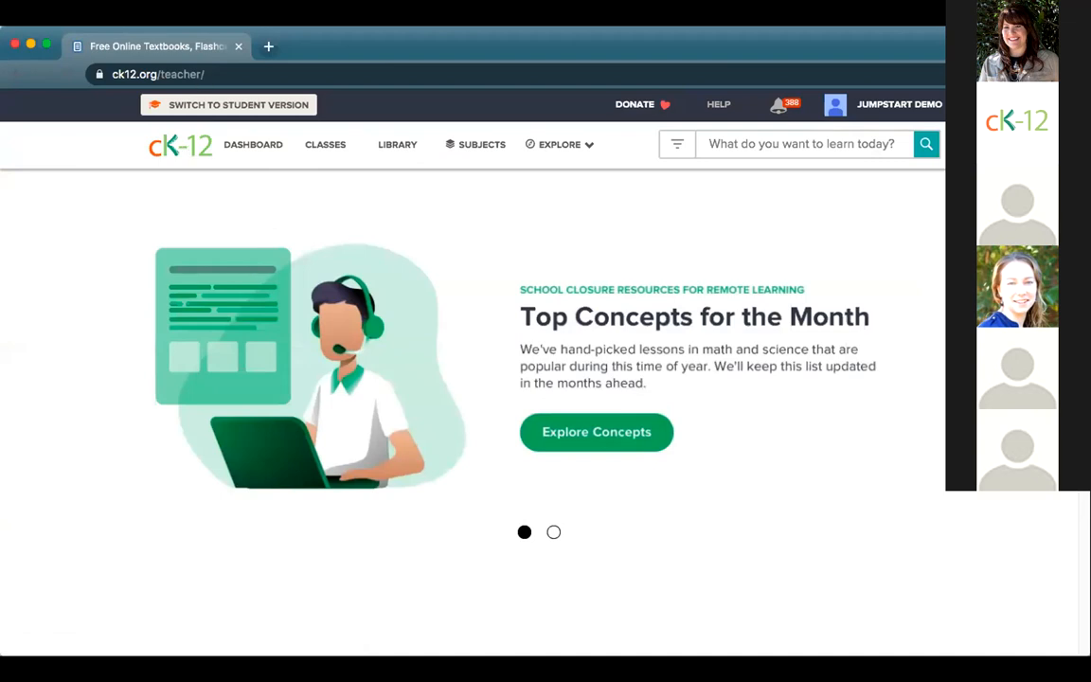
# Step: Switch back to CK-12 in the browser and open the Adaptive Practice topics for Physical Science
pyautogui.click(574, 147)
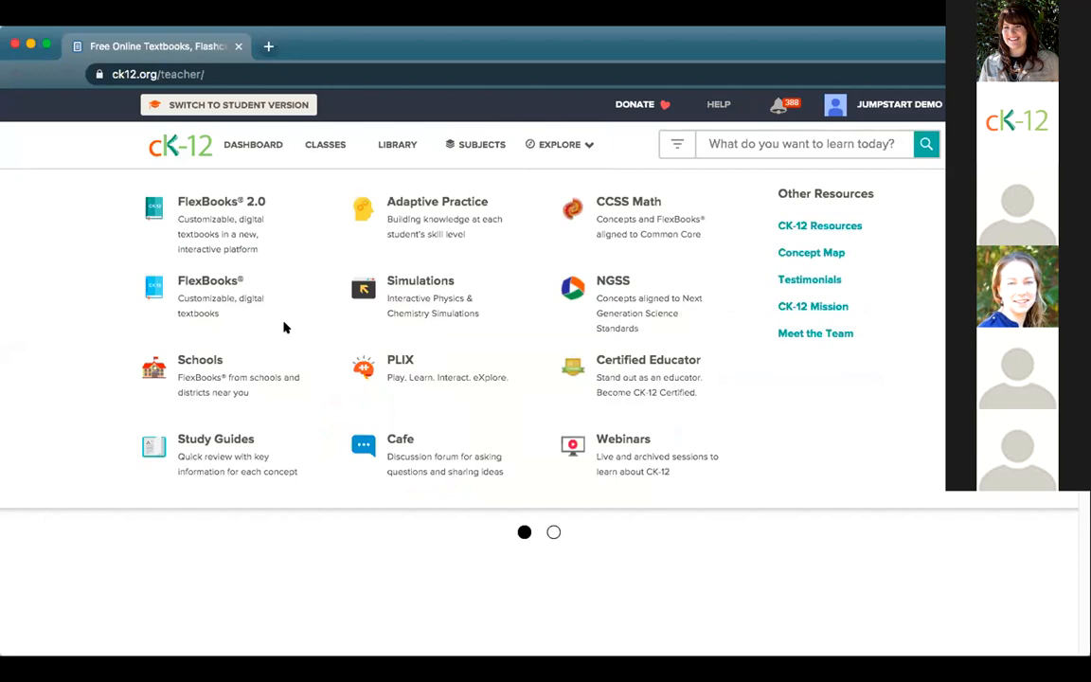
pyautogui.click(409, 206)
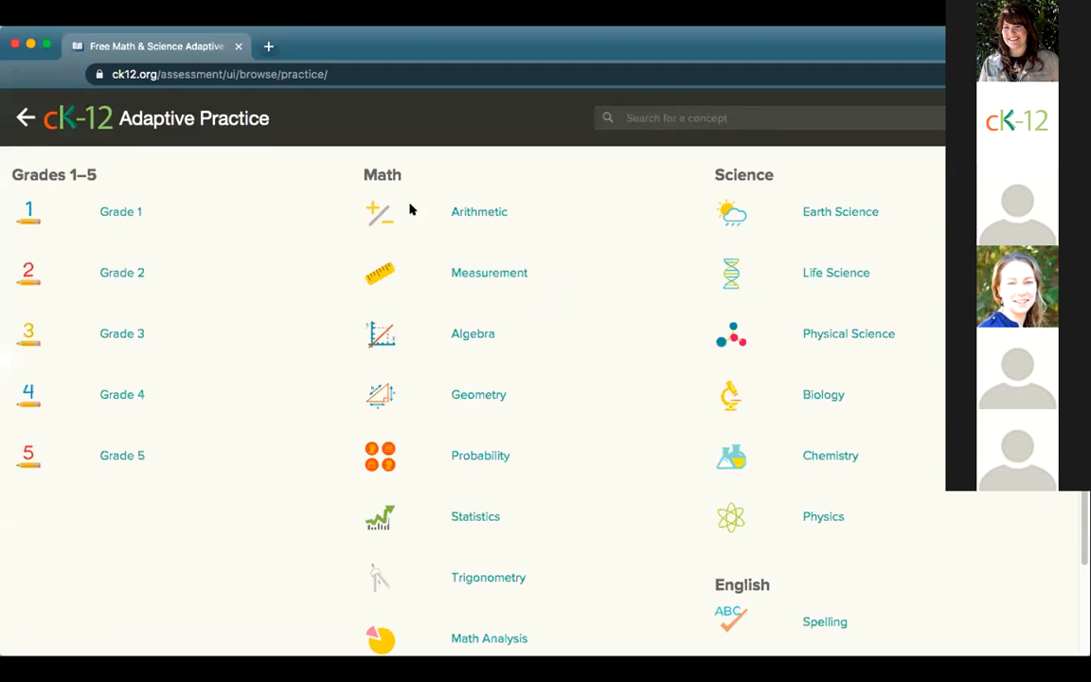
pyautogui.click(852, 333)
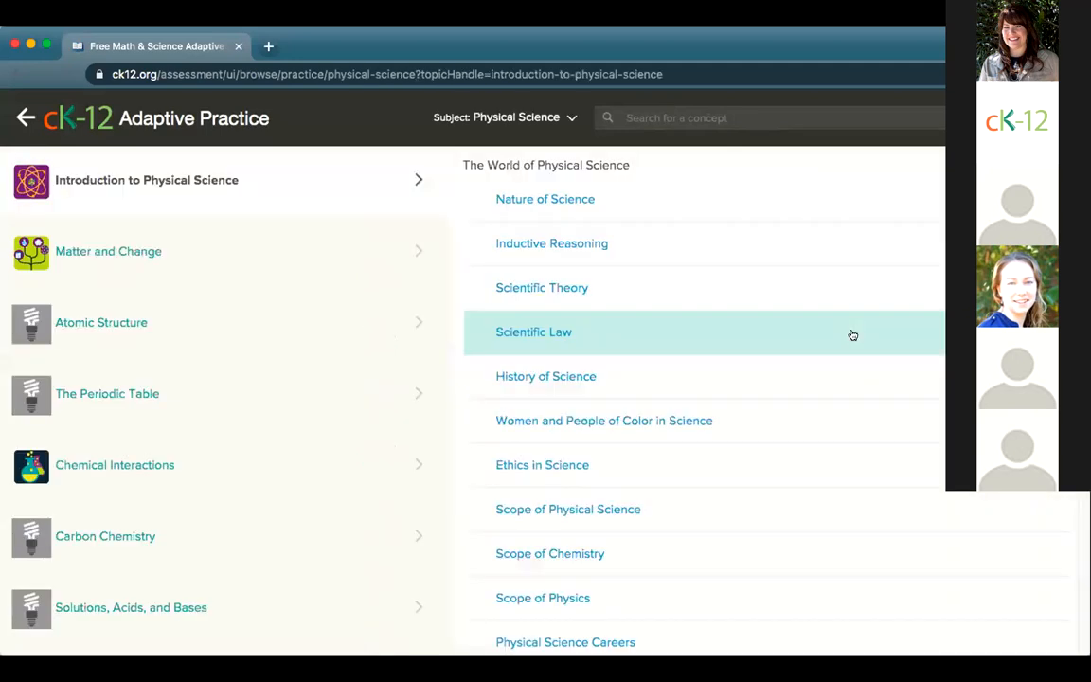
# Step: Open the Scientific Notation practice under Science Skills, view its customize option and close the practice
pyautogui.scroll(-2, 837, 410)
pyautogui.scroll(-5, 835, 409)
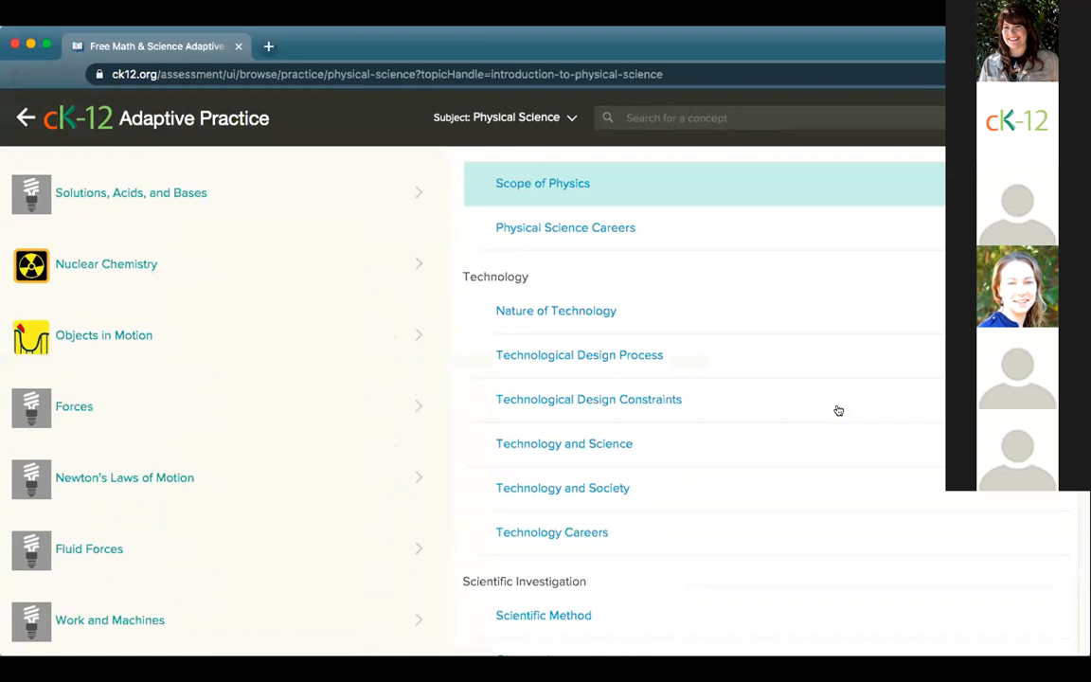
pyautogui.scroll(7, 592, 341)
pyautogui.scroll(-10, 759, 464)
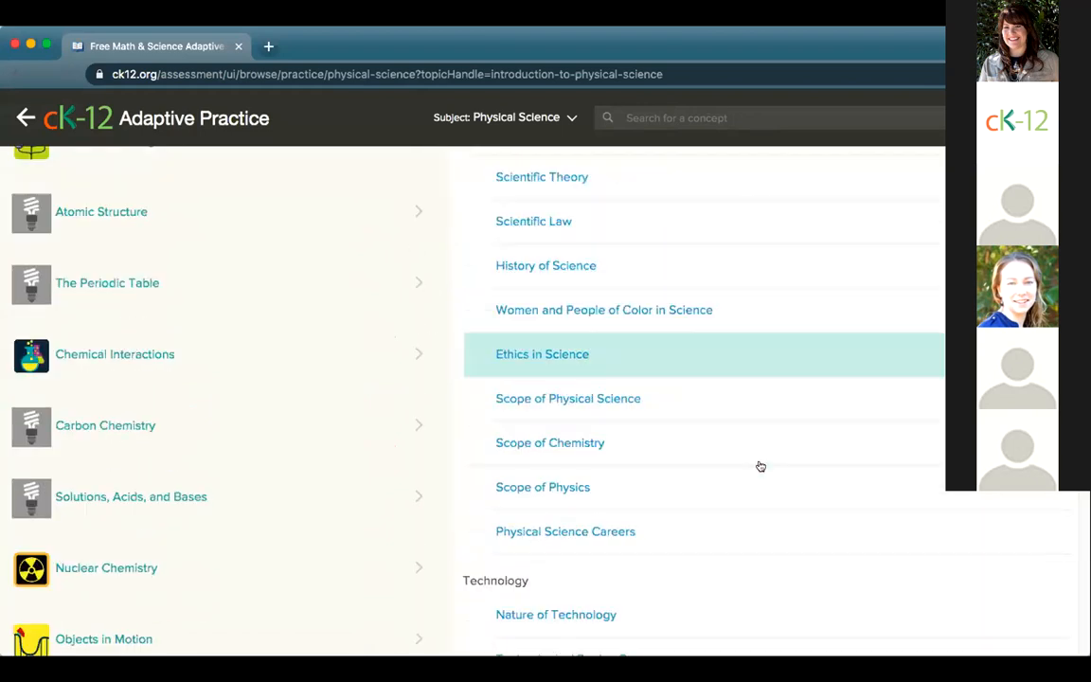
pyautogui.scroll(-5, 759, 465)
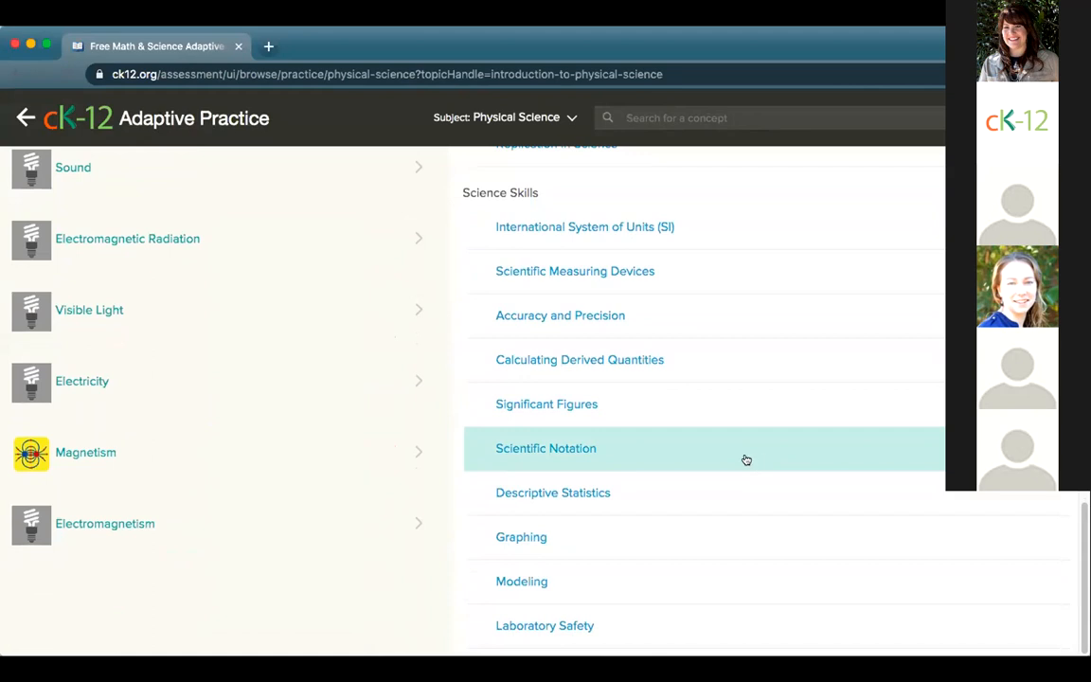
pyautogui.click(544, 456)
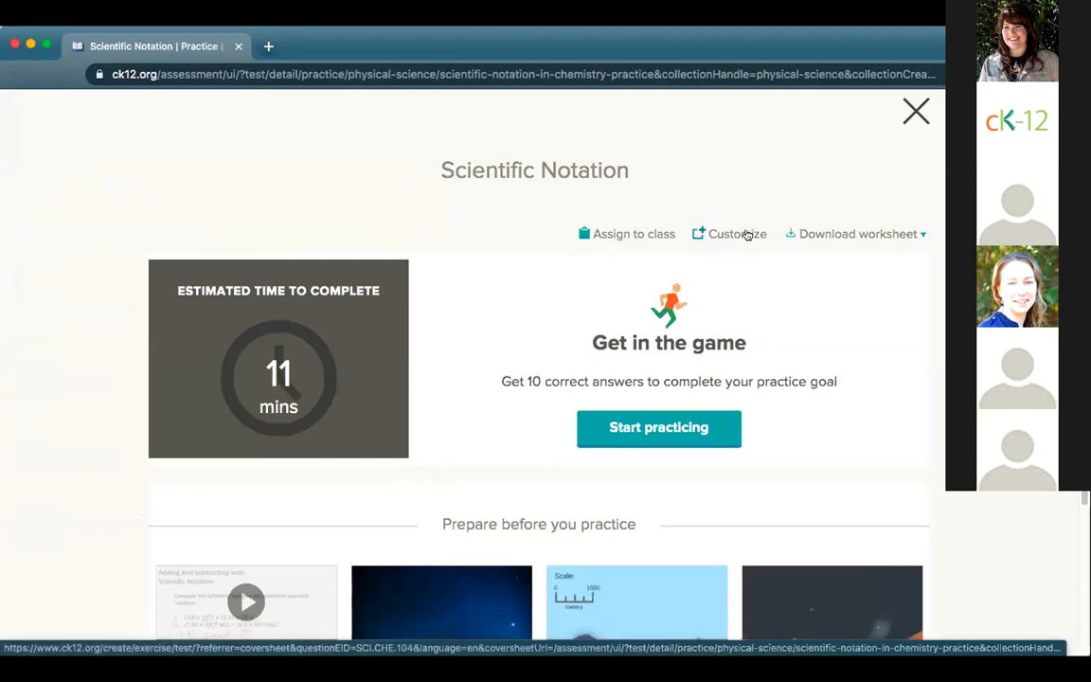
pyautogui.click(904, 113)
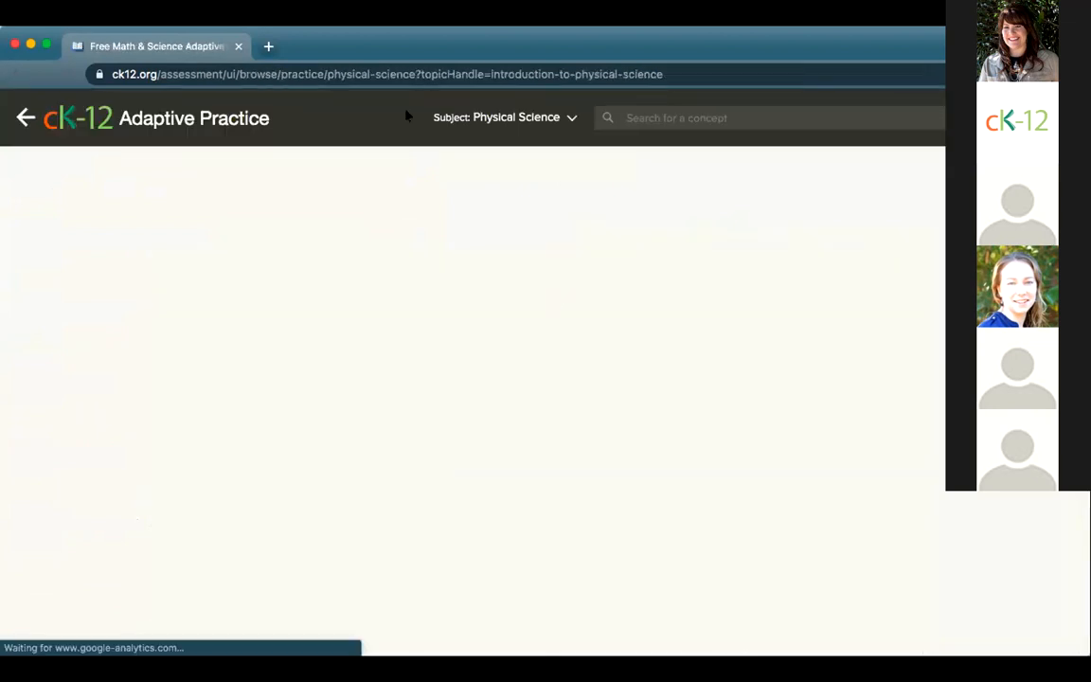
# Step: Return to the teacher home page and open My School Physical & Earth Science for Middle School from the library
pyautogui.click(76, 117)
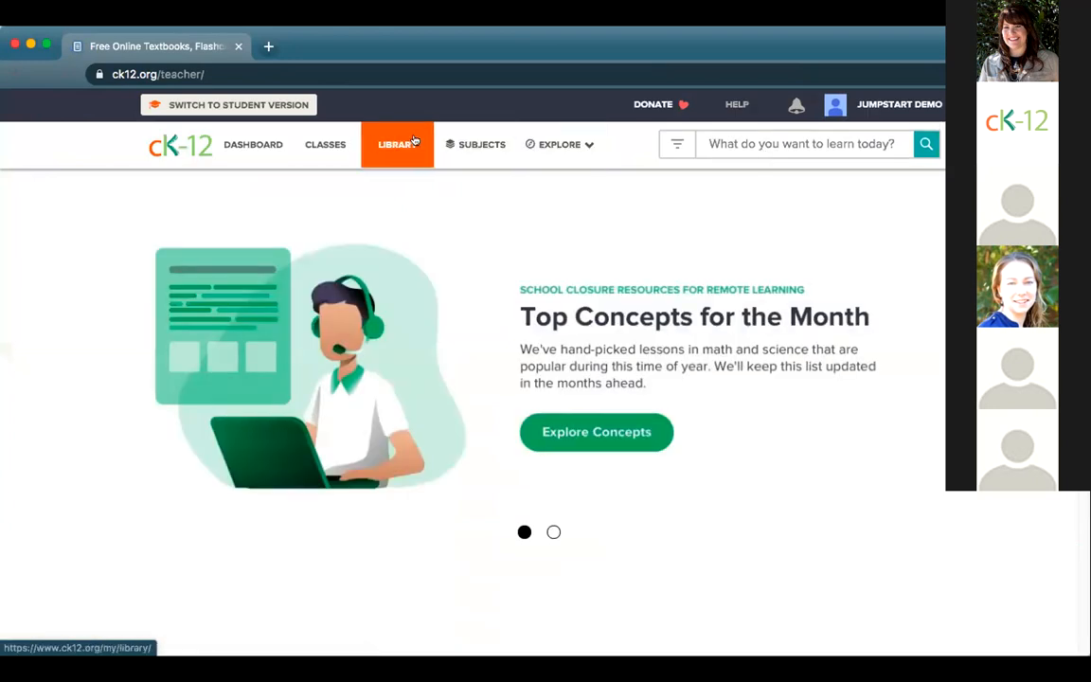
pyautogui.click(394, 148)
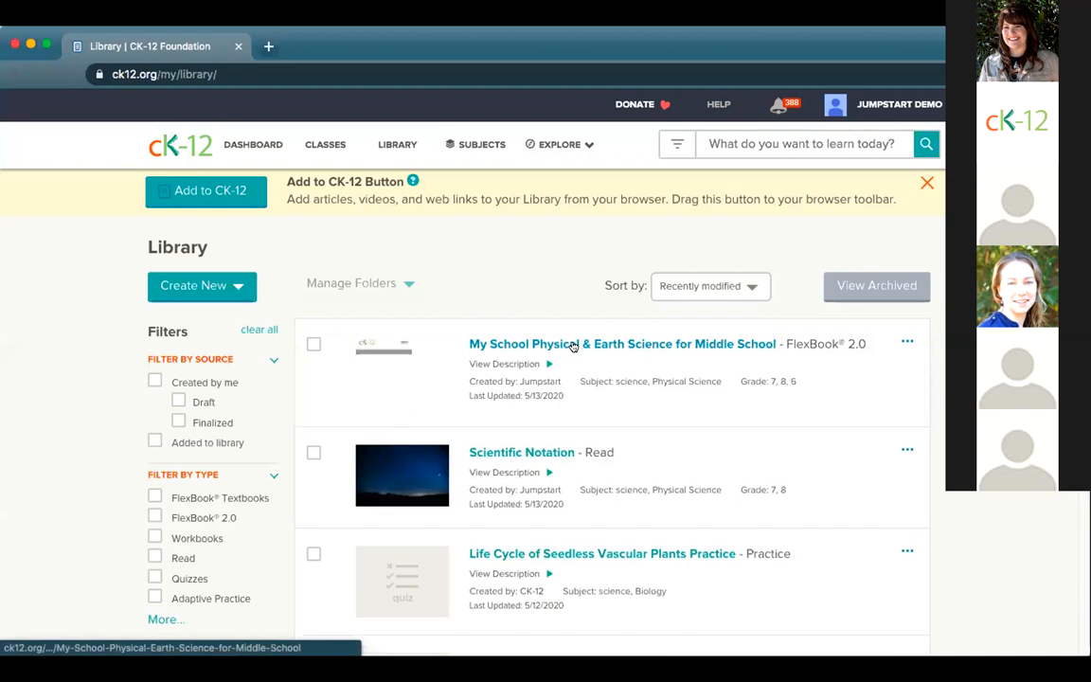
pyautogui.click(574, 346)
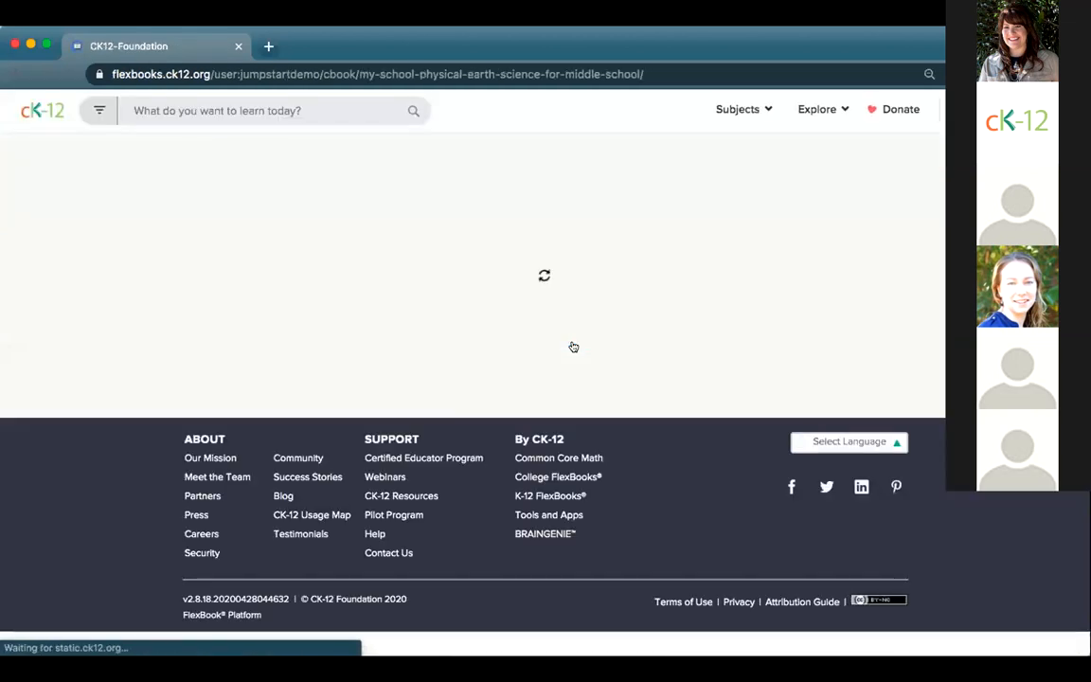
# Step: Expand the Introduction to Physical Science chapter and open lesson 1.29 Scientific Notation
pyautogui.scroll(-3, 546, 414)
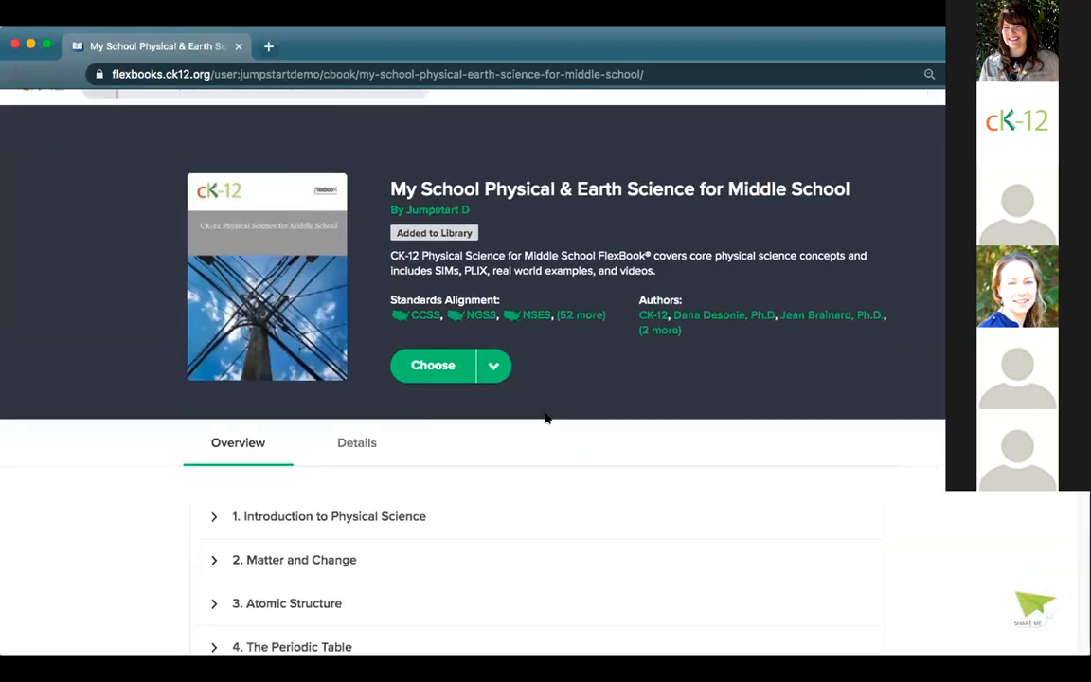
pyautogui.click(429, 321)
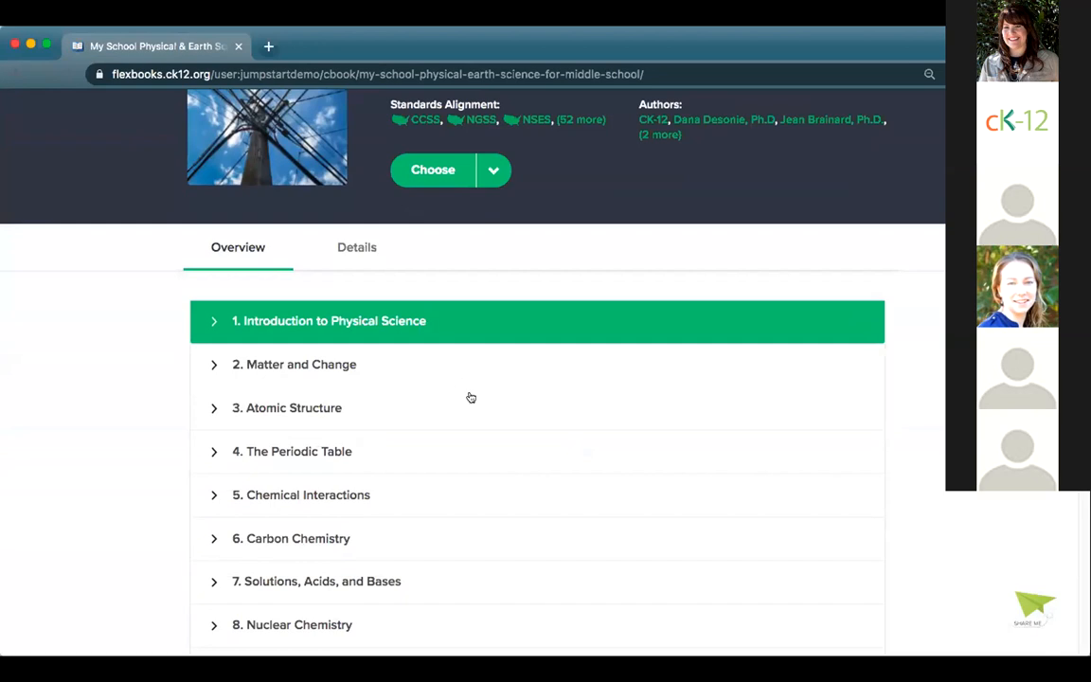
pyautogui.scroll(-8, 470, 397)
pyautogui.scroll(-3, 454, 455)
pyautogui.click(333, 469)
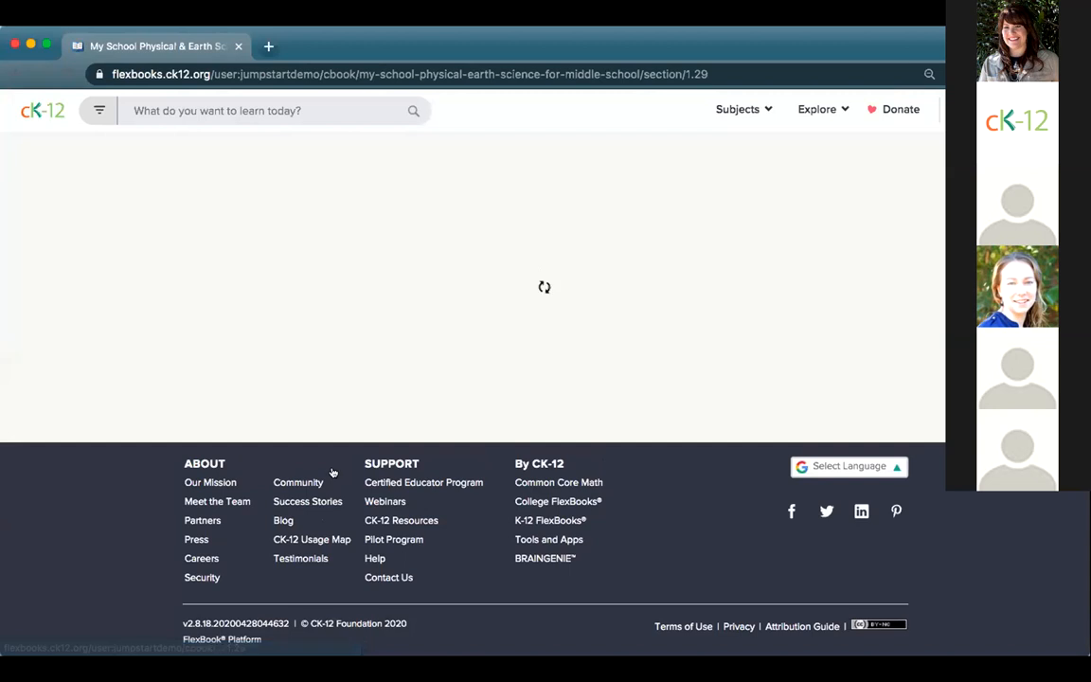
pyautogui.click(453, 366)
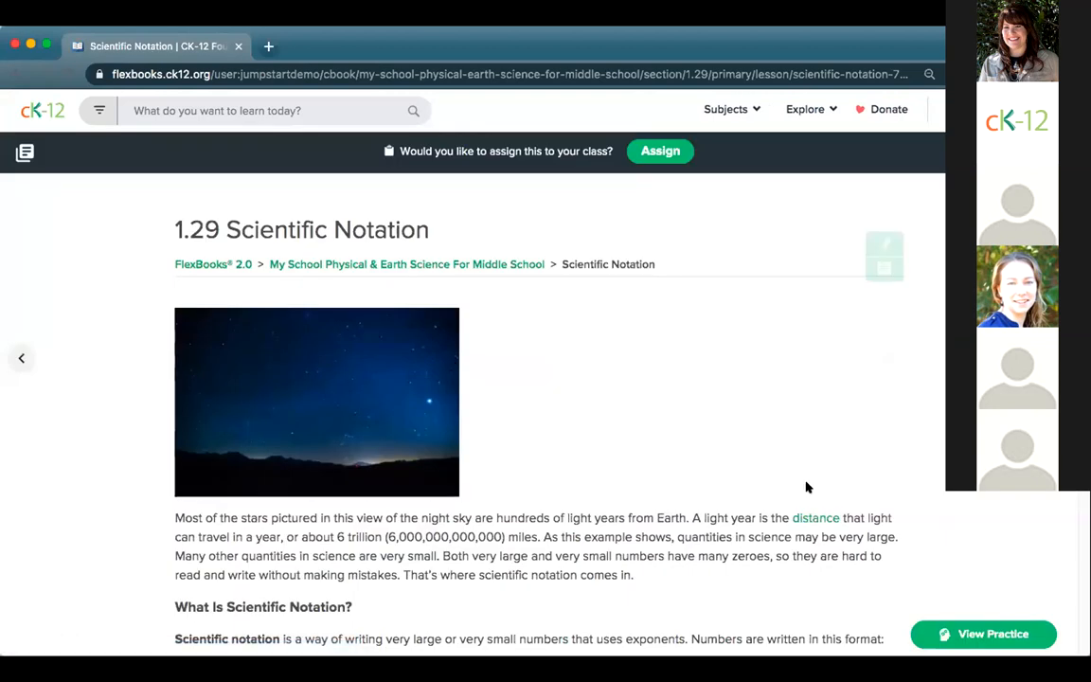
# Step: Open the lesson's adaptive practice and choose to customize it as a new quiz
pyautogui.click(995, 636)
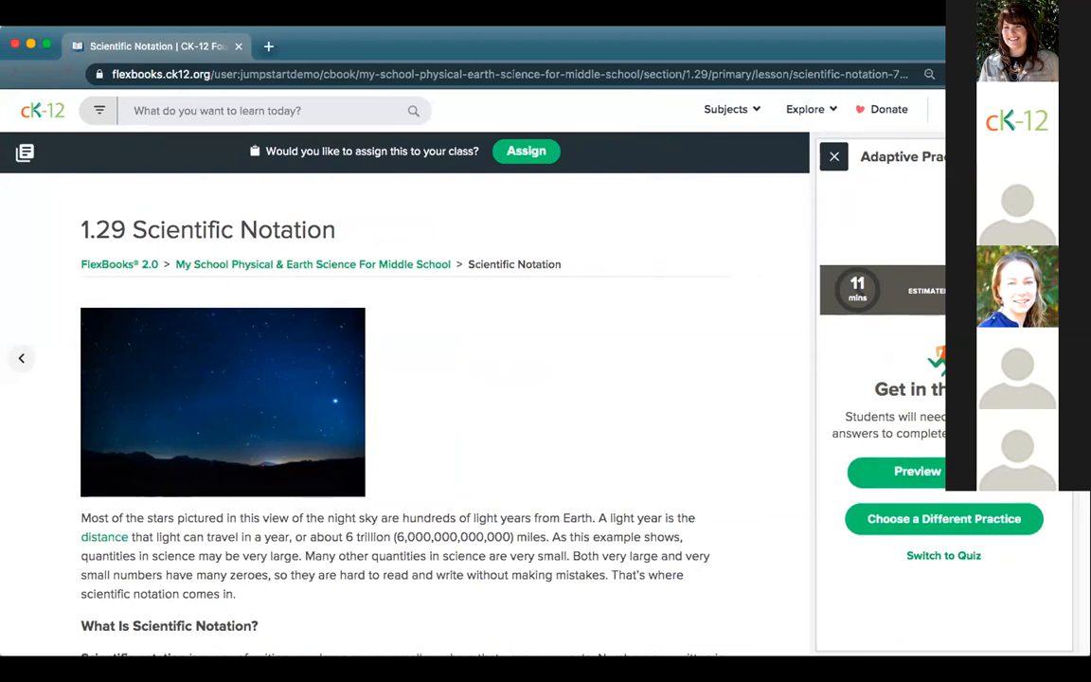
pyautogui.click(928, 476)
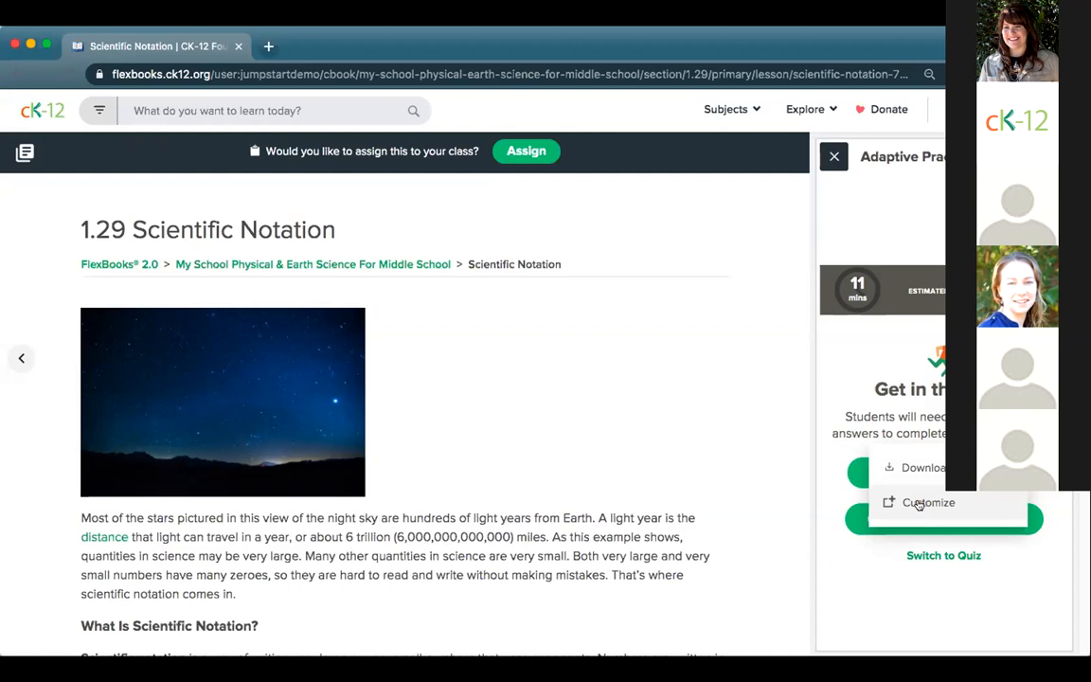
pyautogui.click(918, 503)
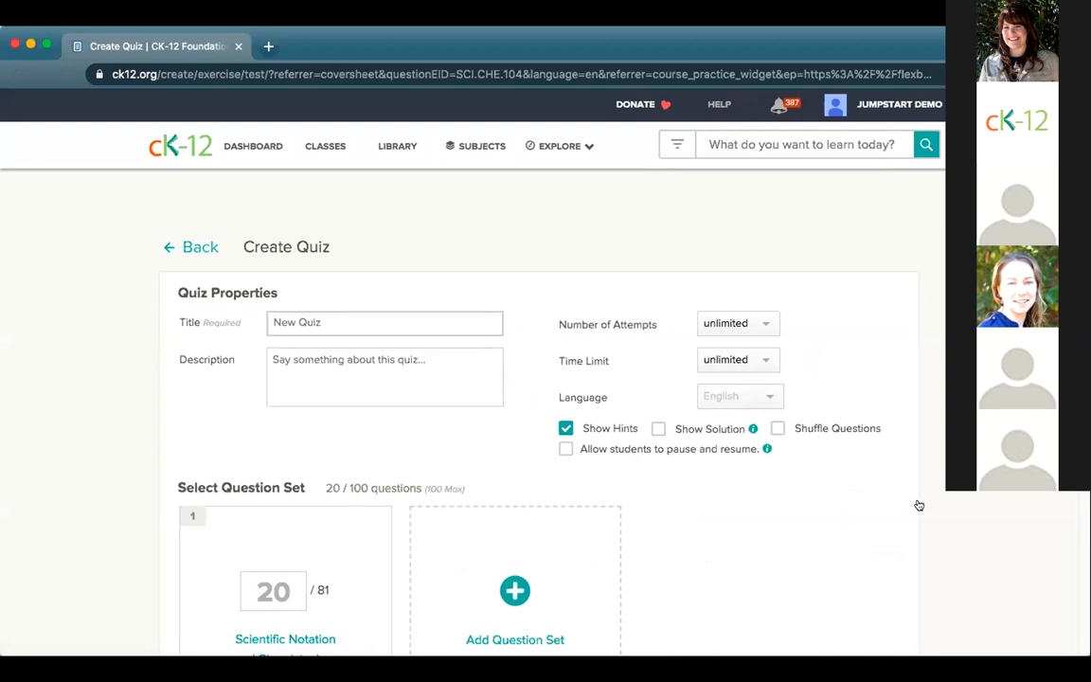
pyautogui.scroll(-3, 818, 492)
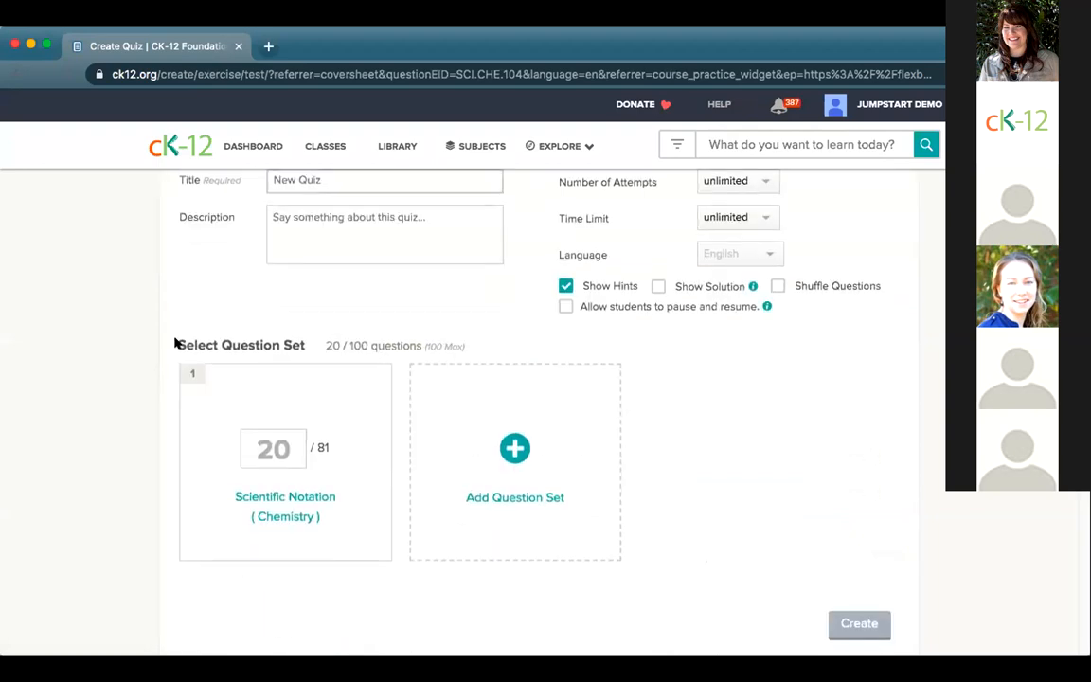
pyautogui.moveTo(212, 438)
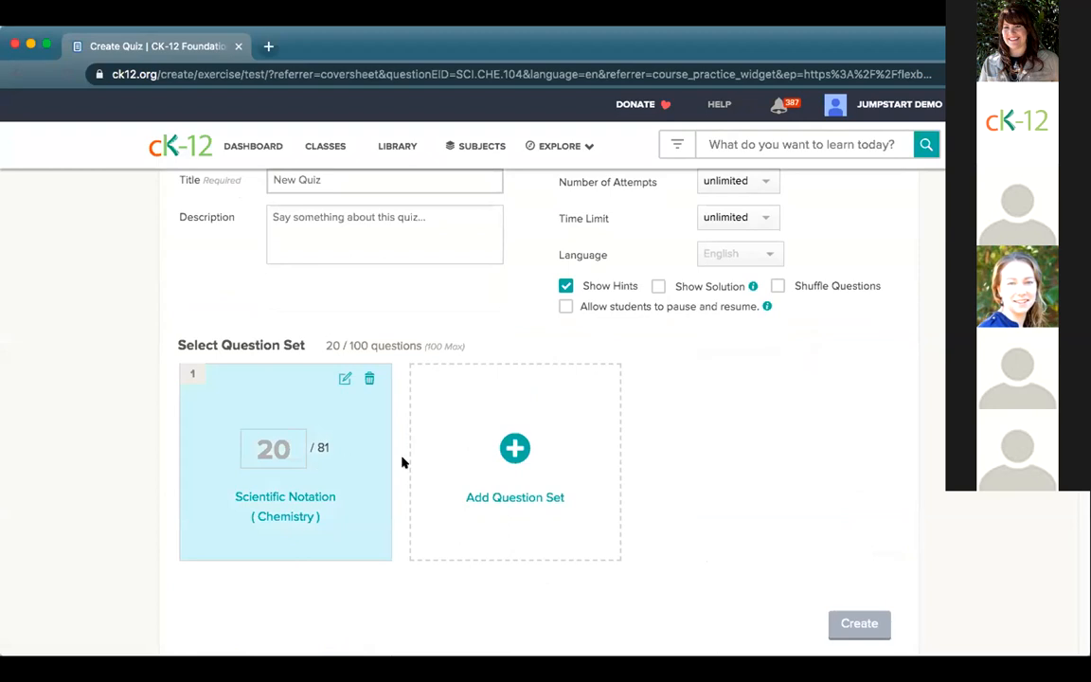
# Step: Title the new quiz SciNotation-May
pyautogui.scroll(3, 417, 457)
pyautogui.click(332, 308)
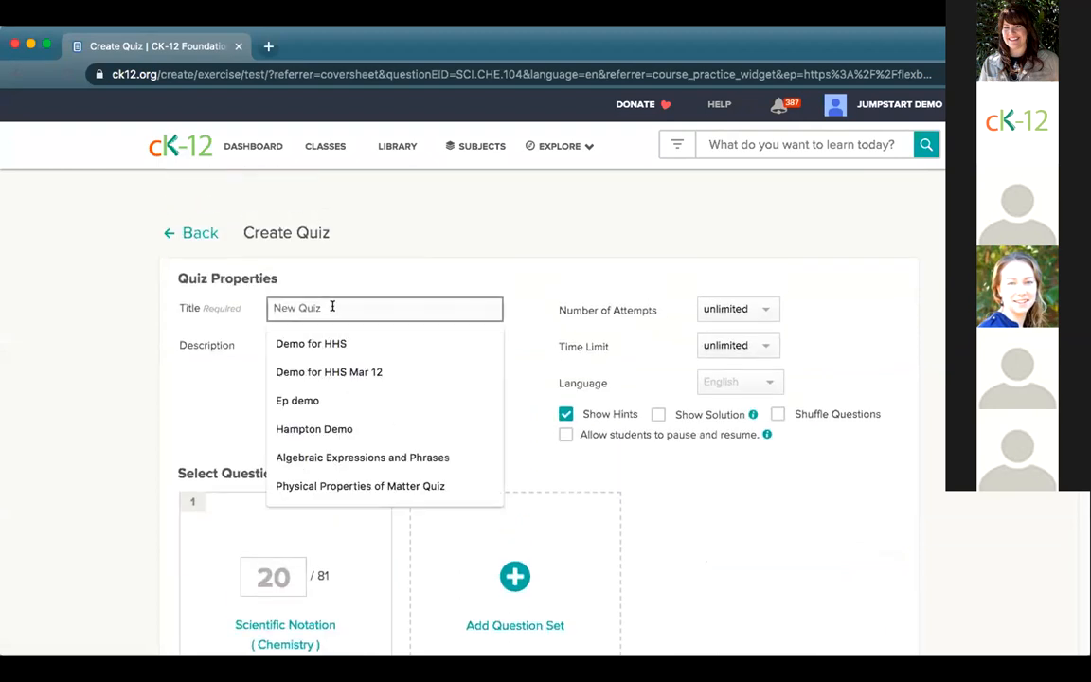
pyautogui.write('SciN')
pyautogui.press('BackSpace')
pyautogui.press('BackSpace')
pyautogui.write('N')
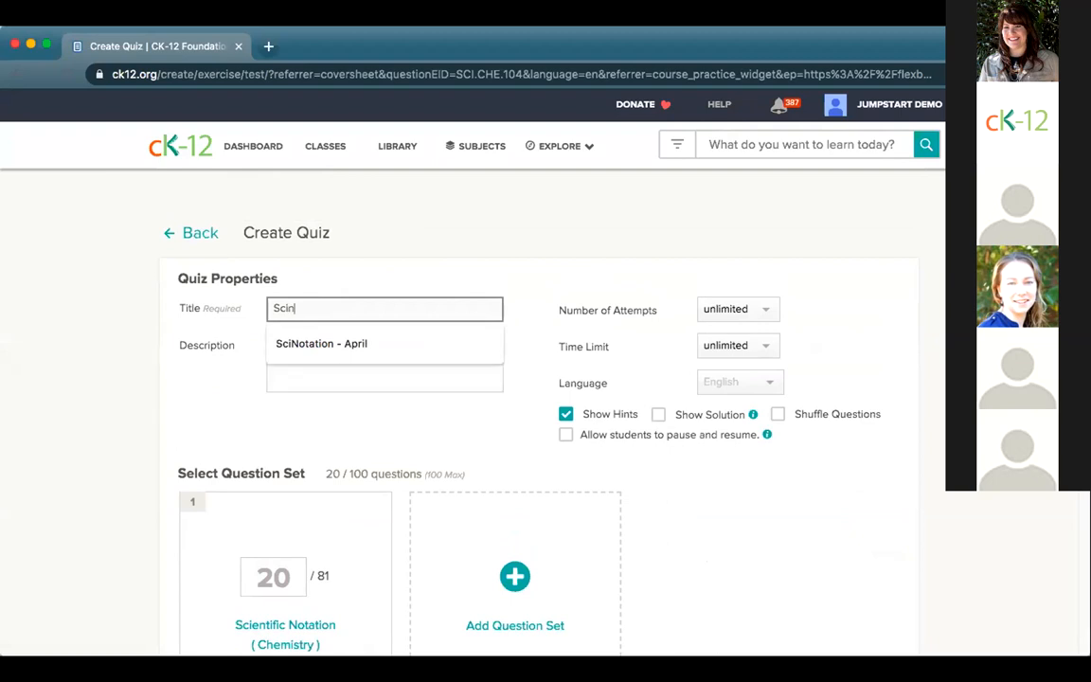
pyautogui.write('otation-May')
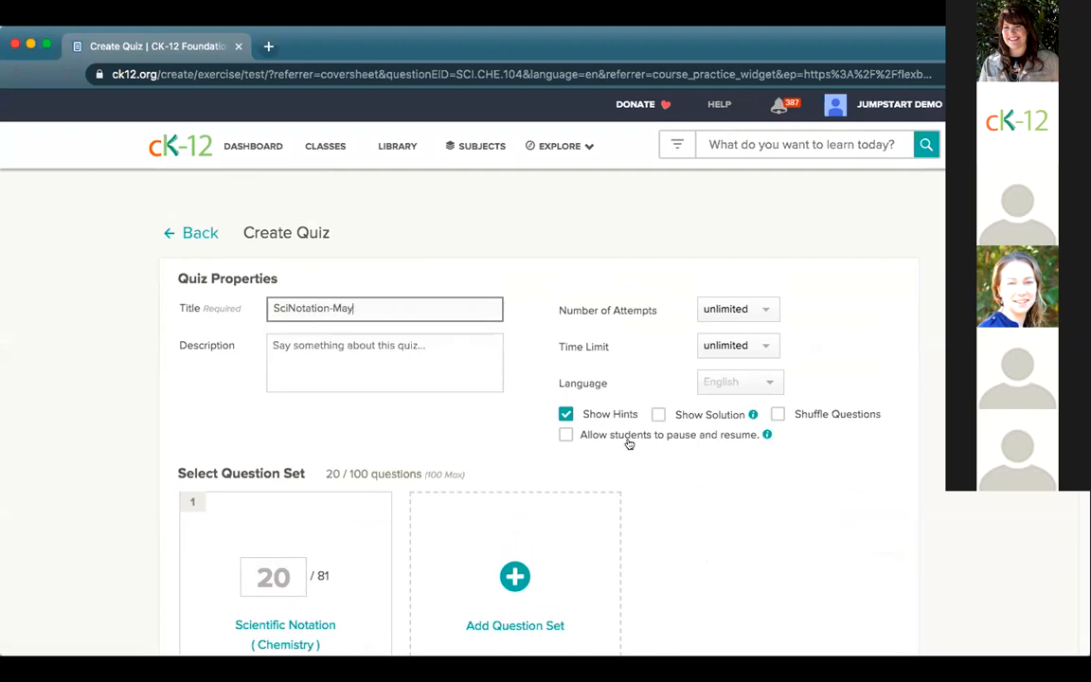
pyautogui.click(685, 527)
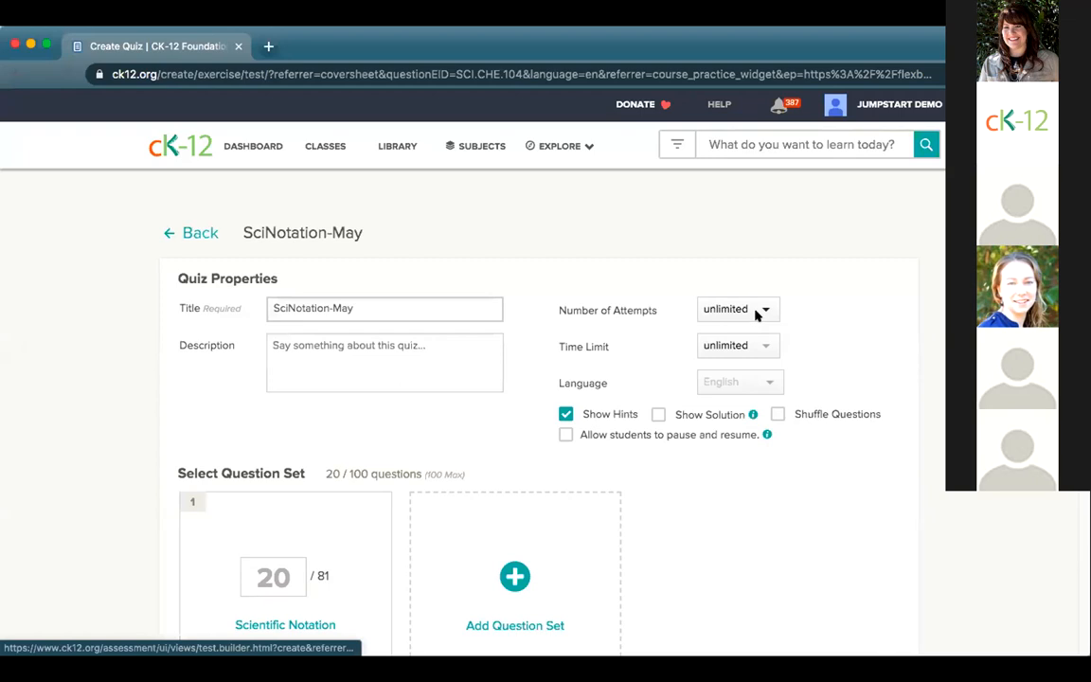
# Step: Limit the quiz to 3 attempts and allow students to pause and resume
pyautogui.click(757, 312)
pyautogui.click(723, 398)
pyautogui.click(565, 434)
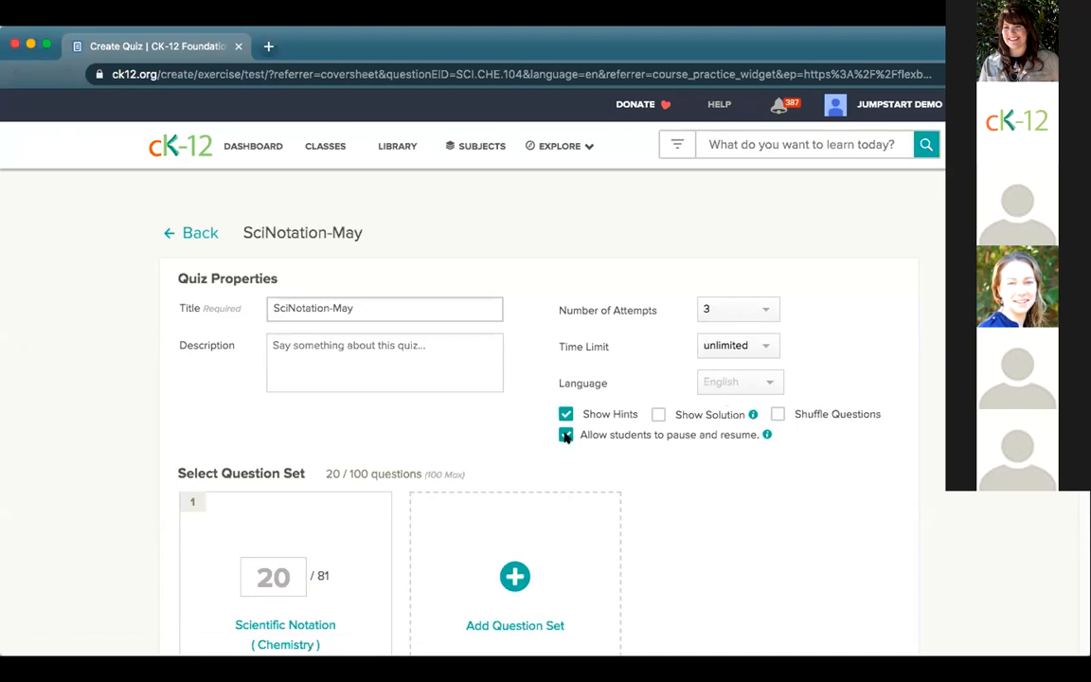
# Step: Set the Scientific Notation (Chemistry) question set to 8 questions and accept the change
pyautogui.scroll(-3, 568, 523)
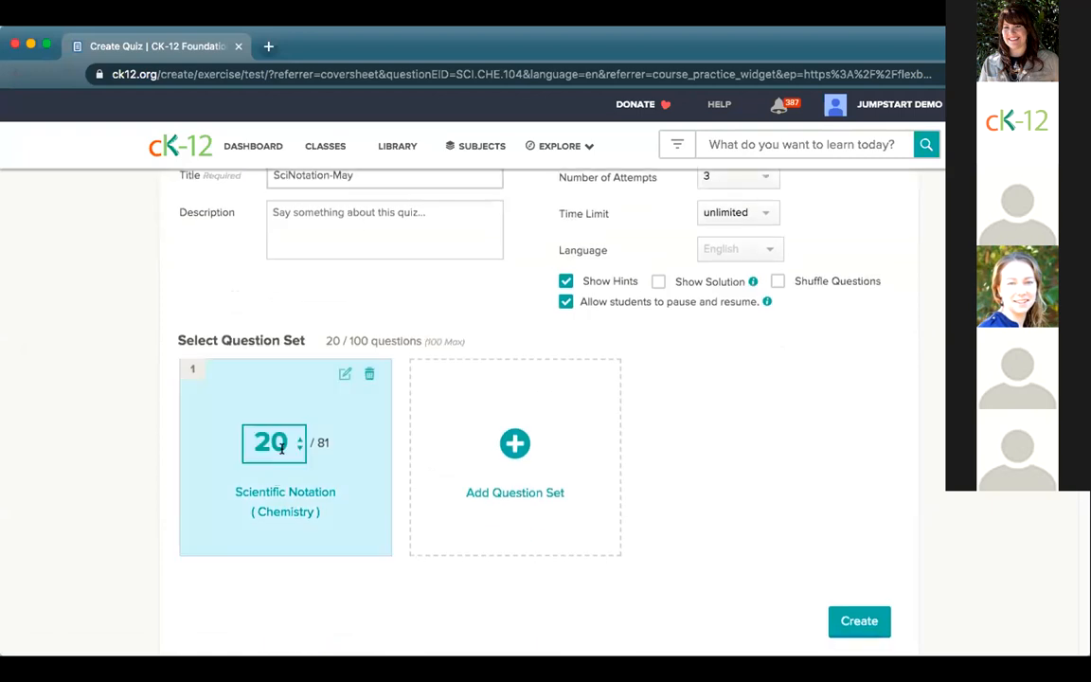
pyautogui.moveTo(296, 448); pyautogui.dragTo(295, 448)
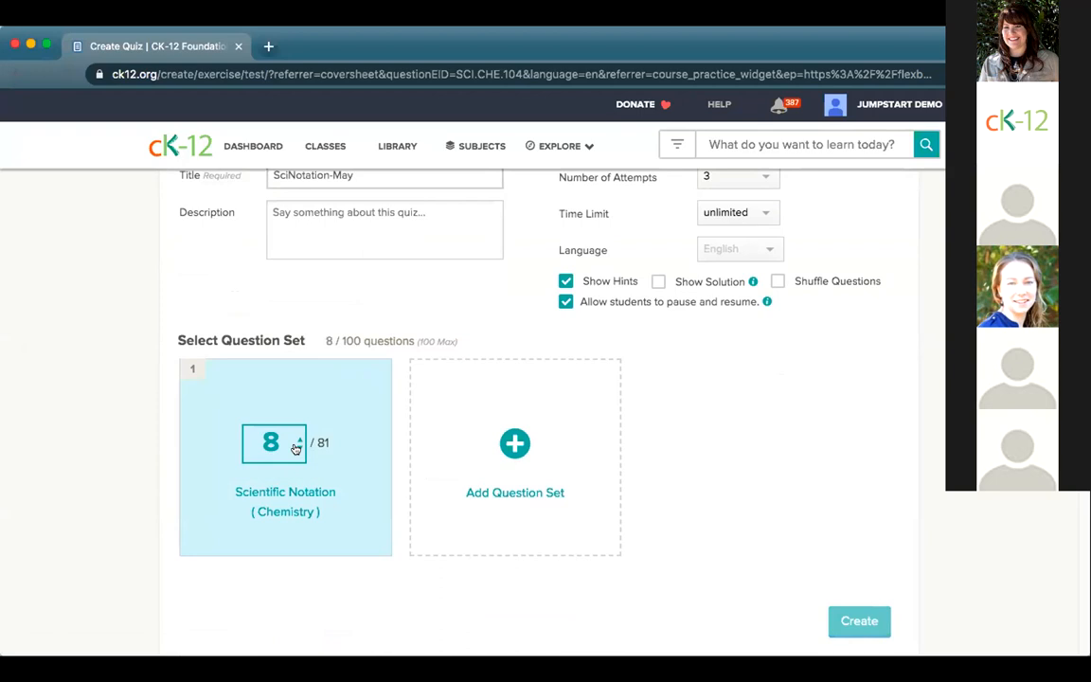
pyautogui.click(786, 468)
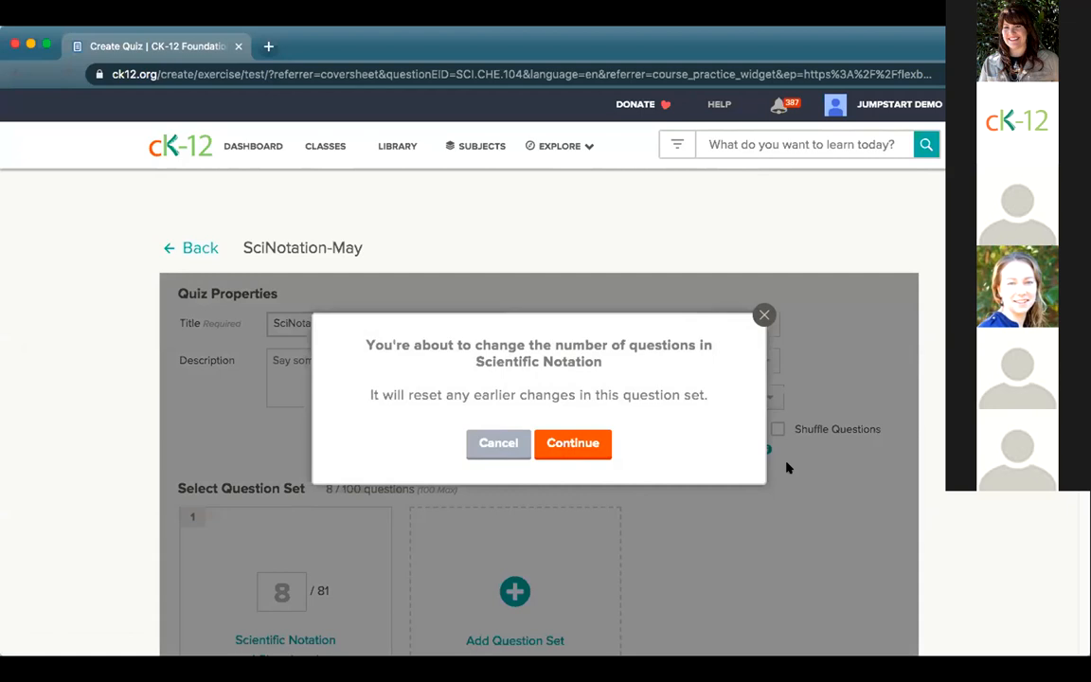
pyautogui.click(575, 446)
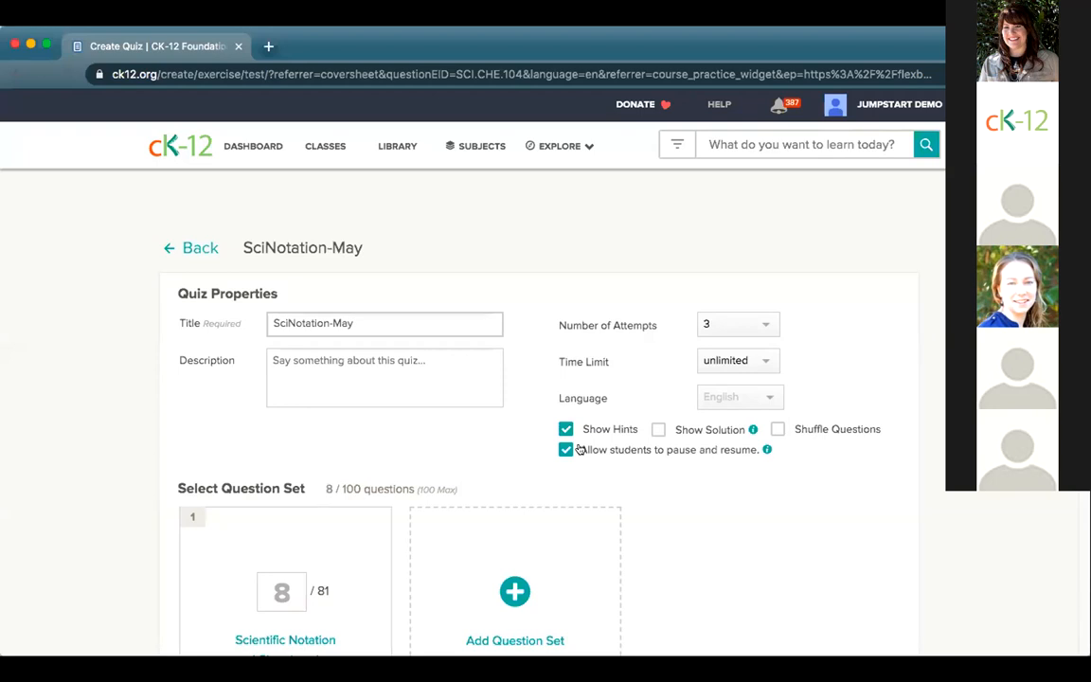
# Step: Search the concepts for "scientific notation" and add the Arithmetic Scientific Notation question set to the quiz
pyautogui.scroll(-3, 628, 519)
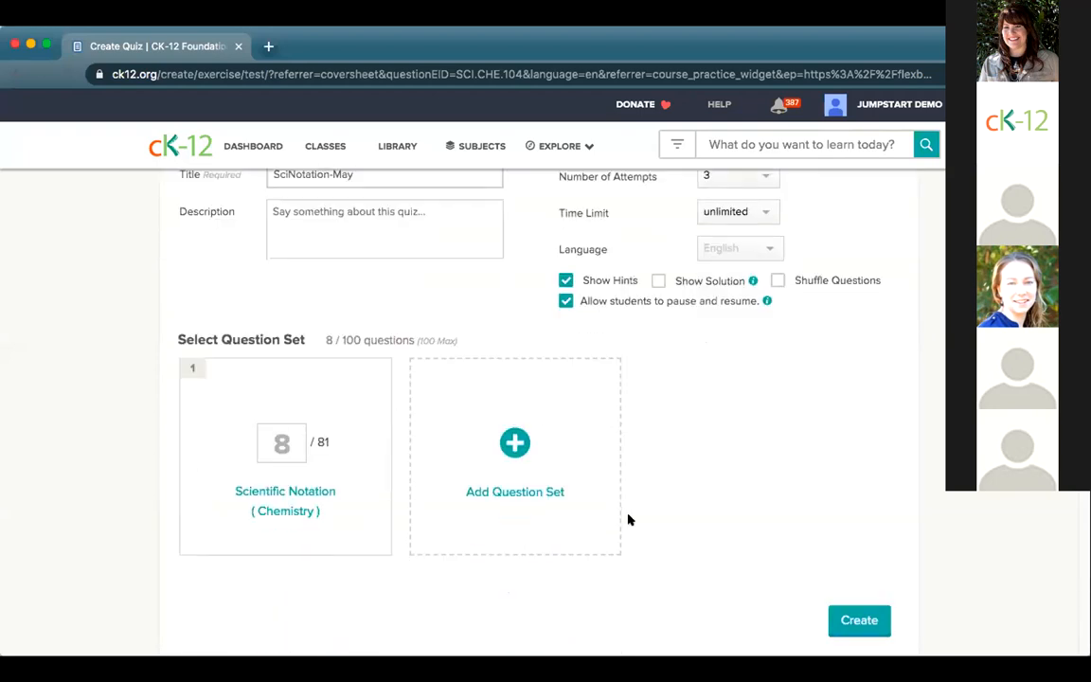
pyautogui.click(514, 443)
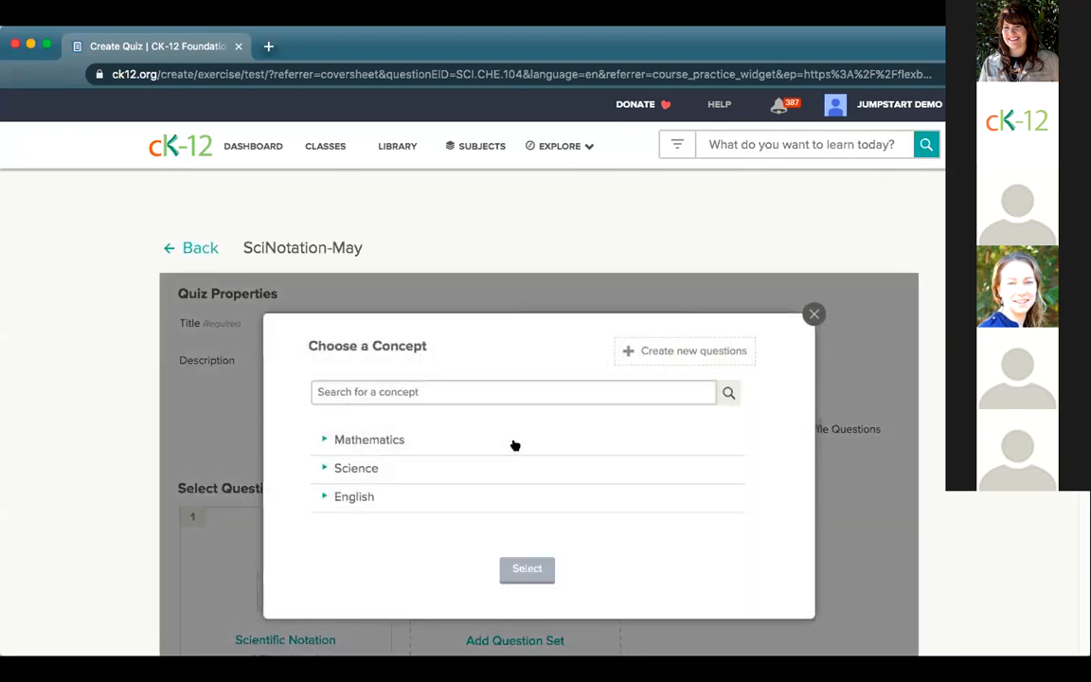
pyautogui.click(411, 391)
pyautogui.write('sc')
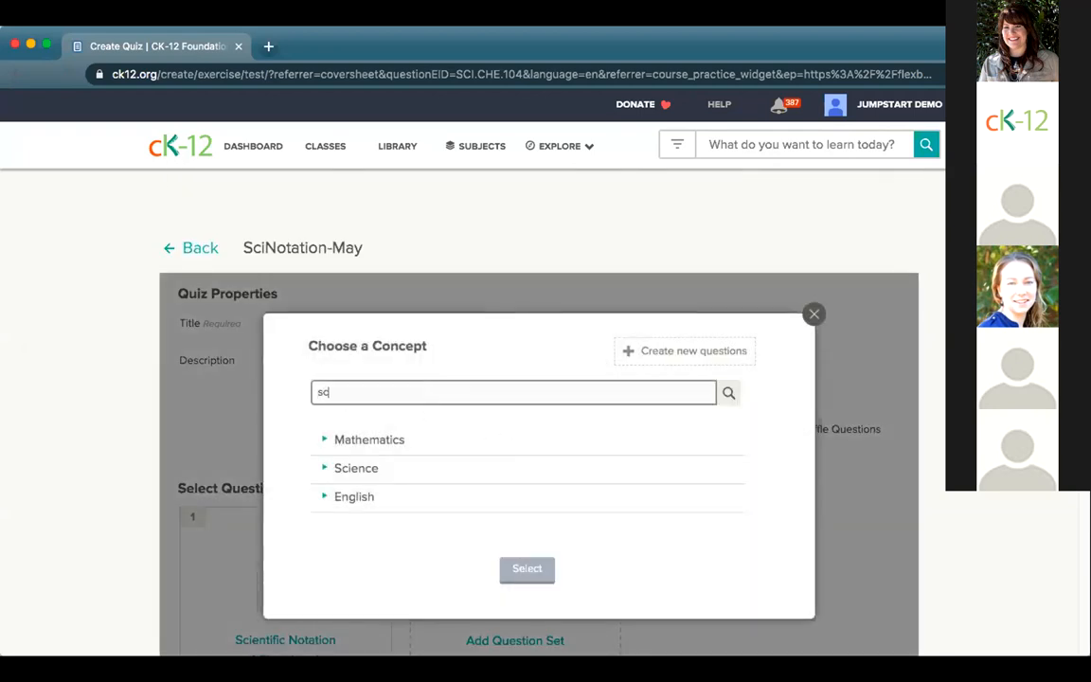
pyautogui.write('ientific notat')
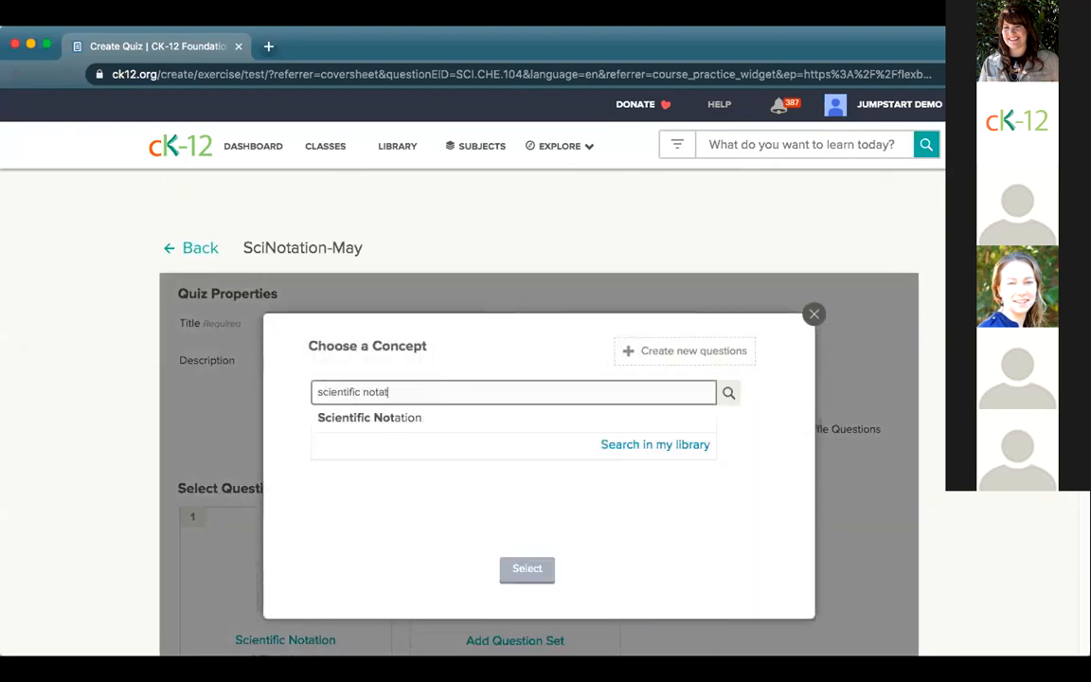
pyautogui.write('ion')
pyautogui.press('Return')
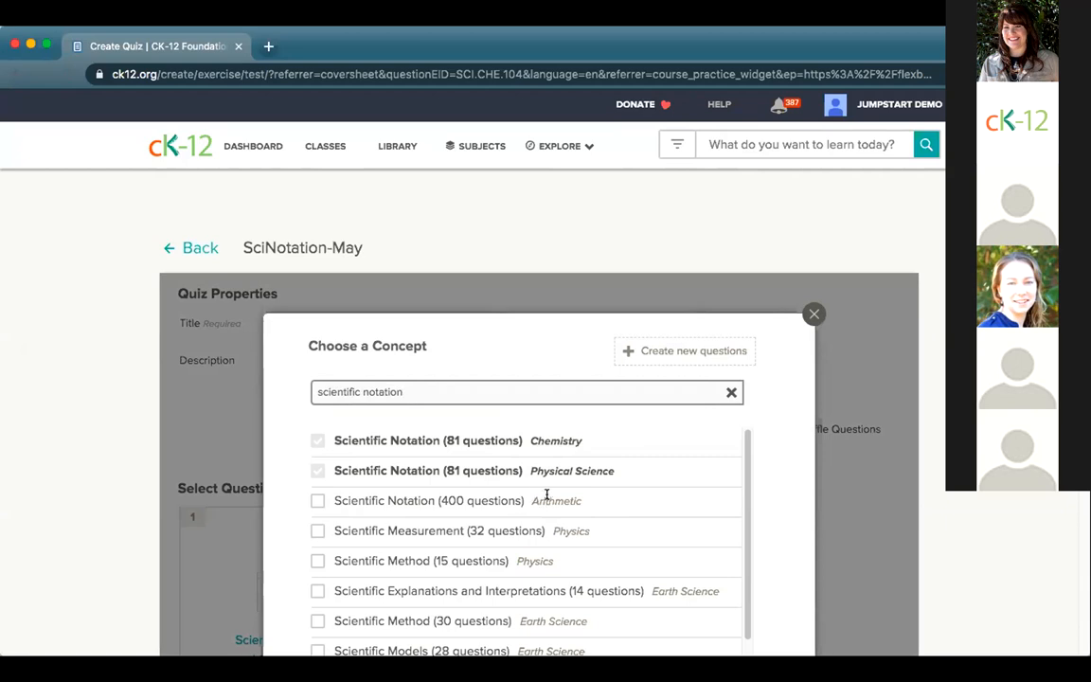
pyautogui.click(316, 502)
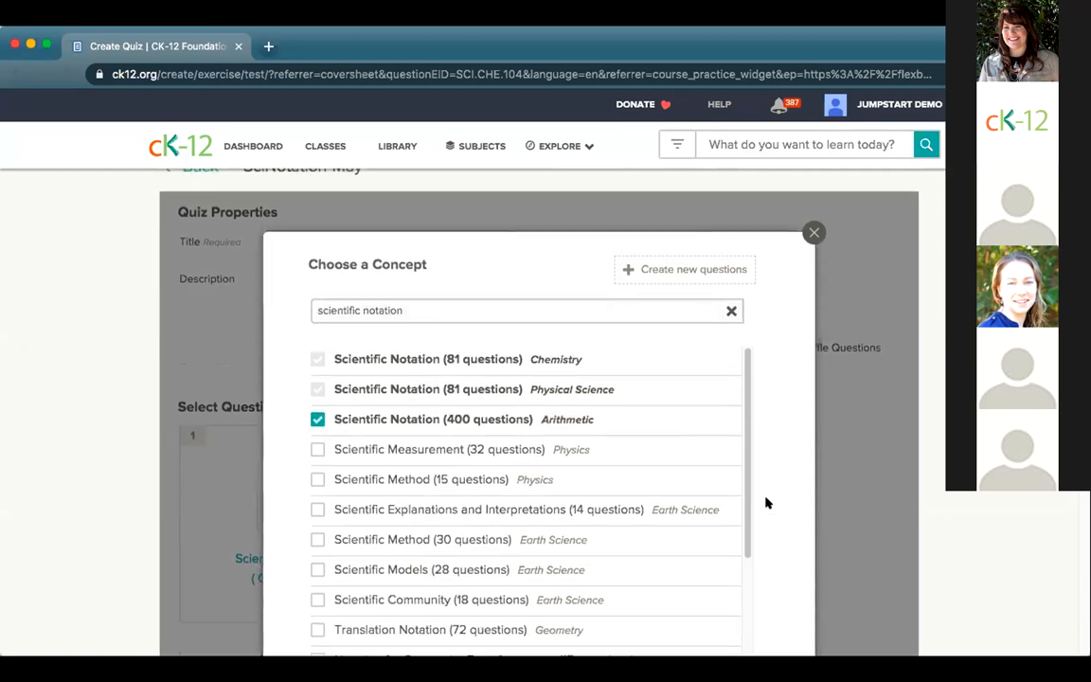
pyautogui.scroll(-3, 764, 502)
pyautogui.click(528, 612)
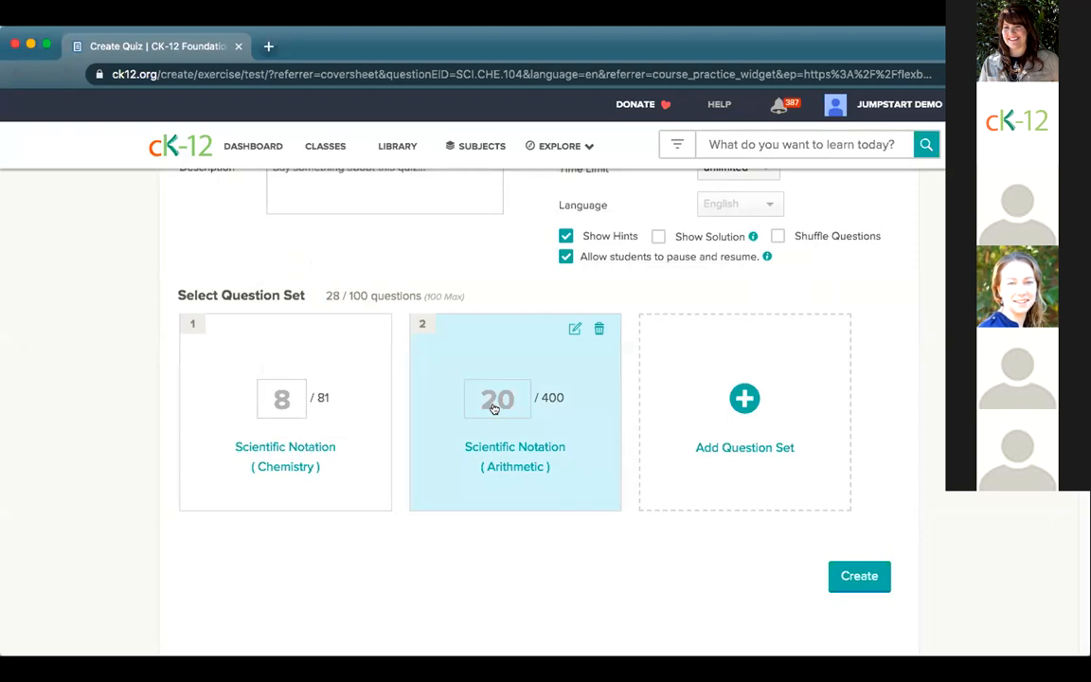
# Step: Set the Scientific Notation (Arithmetic) question set to 4 questions and accept the change
pyautogui.click(494, 405)
pyautogui.click(523, 407)
pyautogui.click(524, 407)
pyautogui.click(524, 407)
pyautogui.click(524, 408)
pyautogui.click(523, 407)
pyautogui.click(523, 407)
pyautogui.click(524, 407)
pyautogui.click(565, 559)
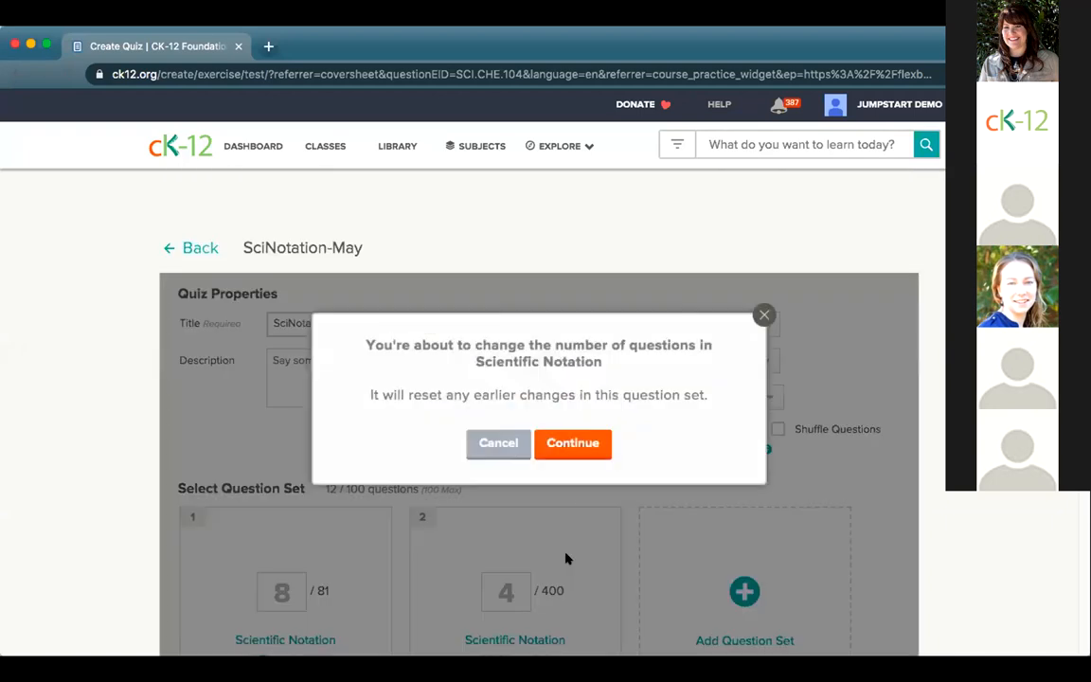
pyautogui.click(566, 451)
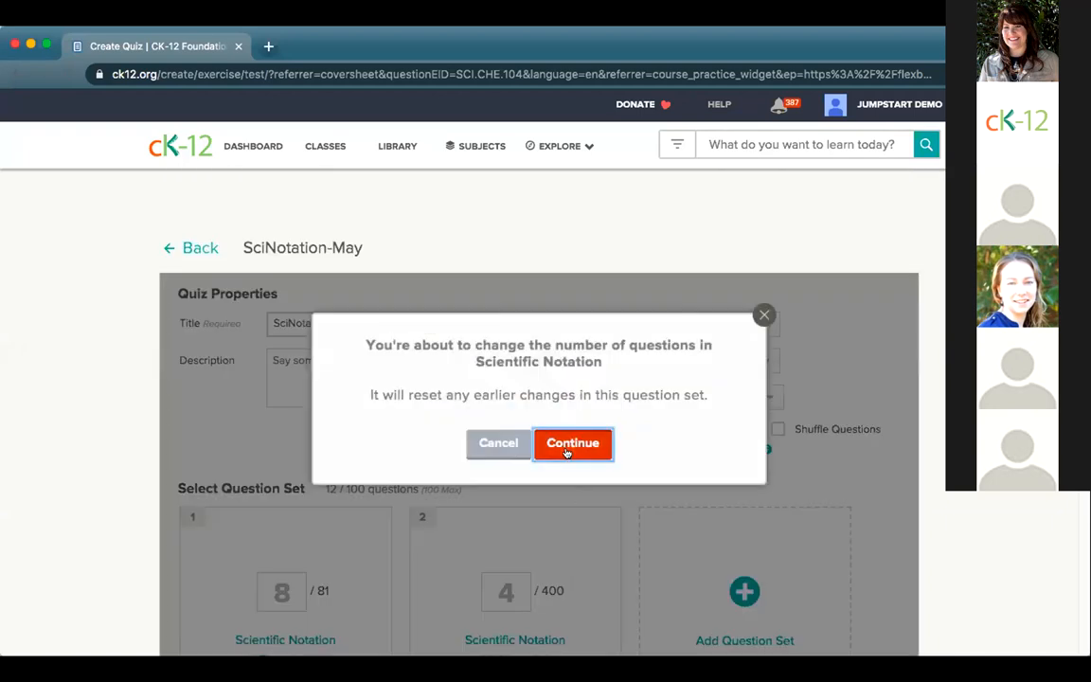
# Step: Open the Scientific Notation (Chemistry) question set for editing and review its selected and available questions
pyautogui.scroll(-3, 875, 531)
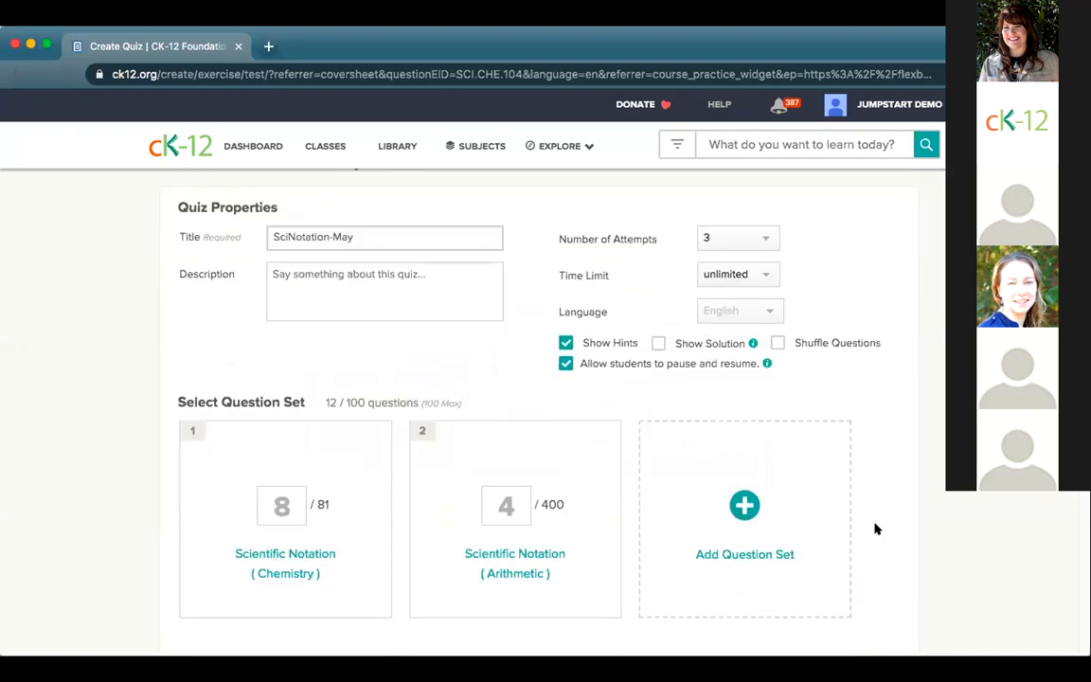
pyautogui.moveTo(343, 418)
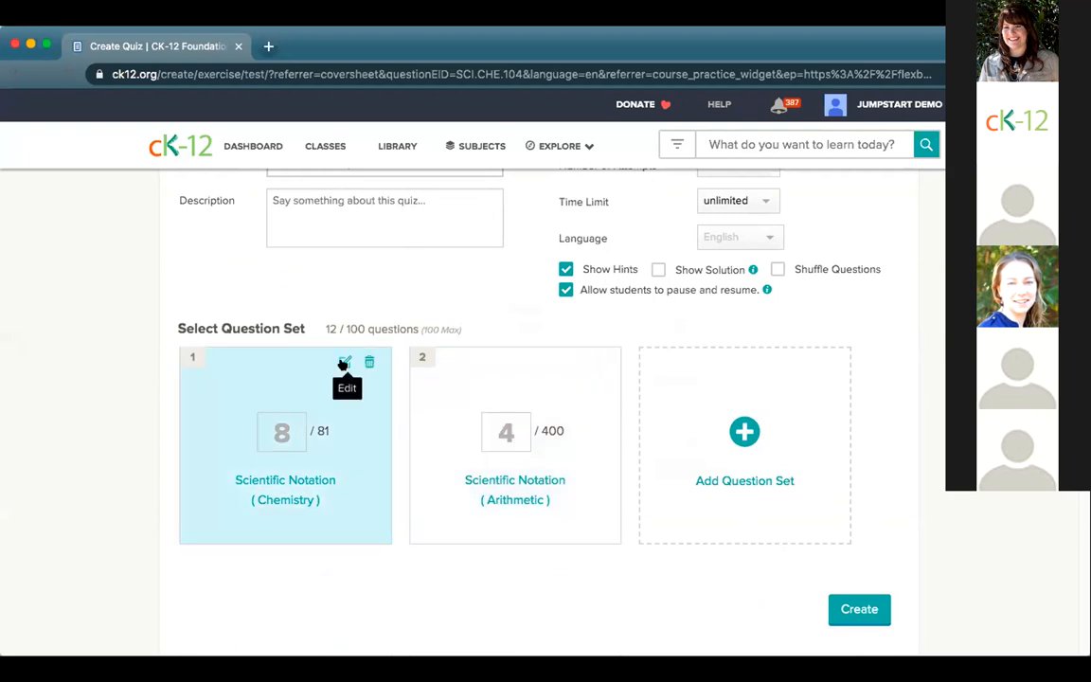
pyautogui.click(343, 363)
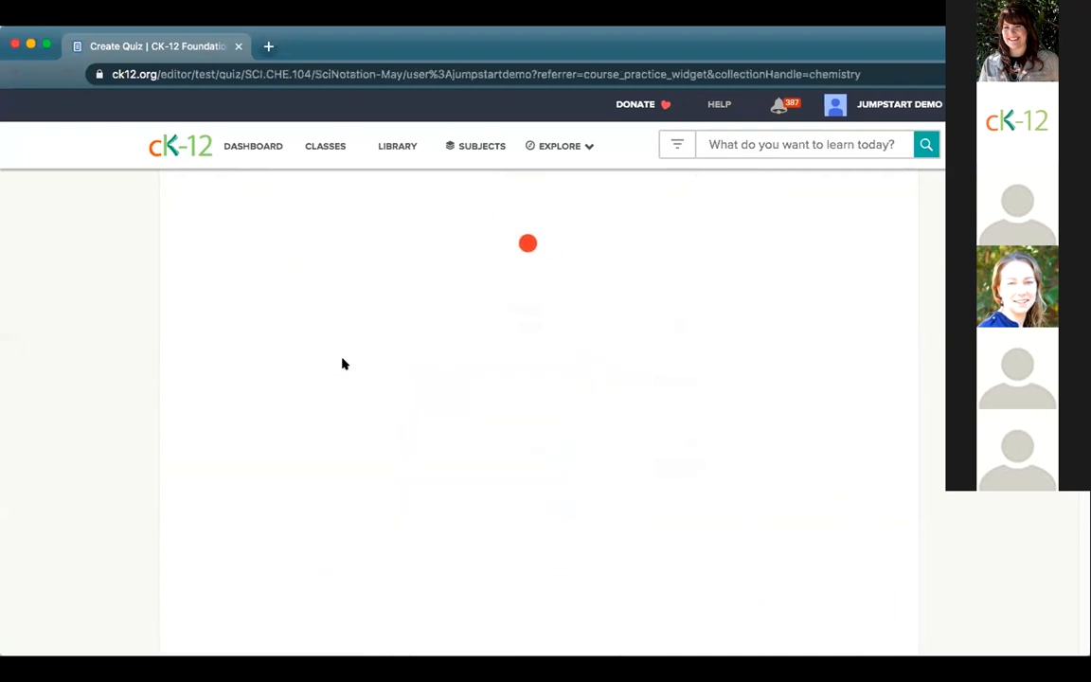
pyautogui.scroll(-3, 584, 394)
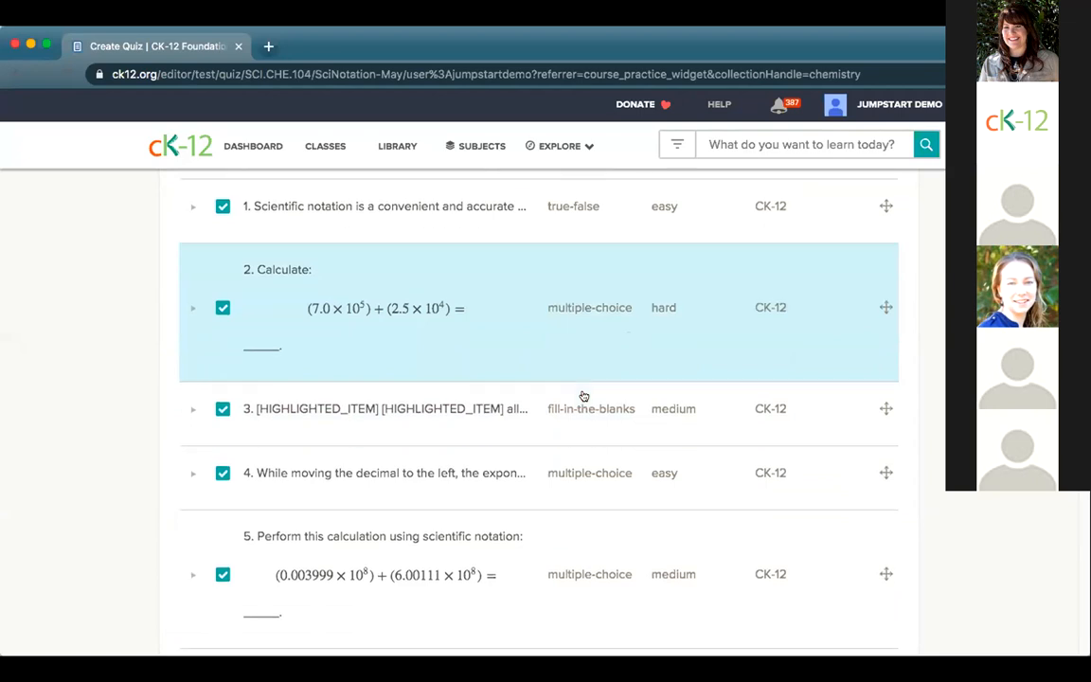
pyautogui.scroll(-2, 584, 396)
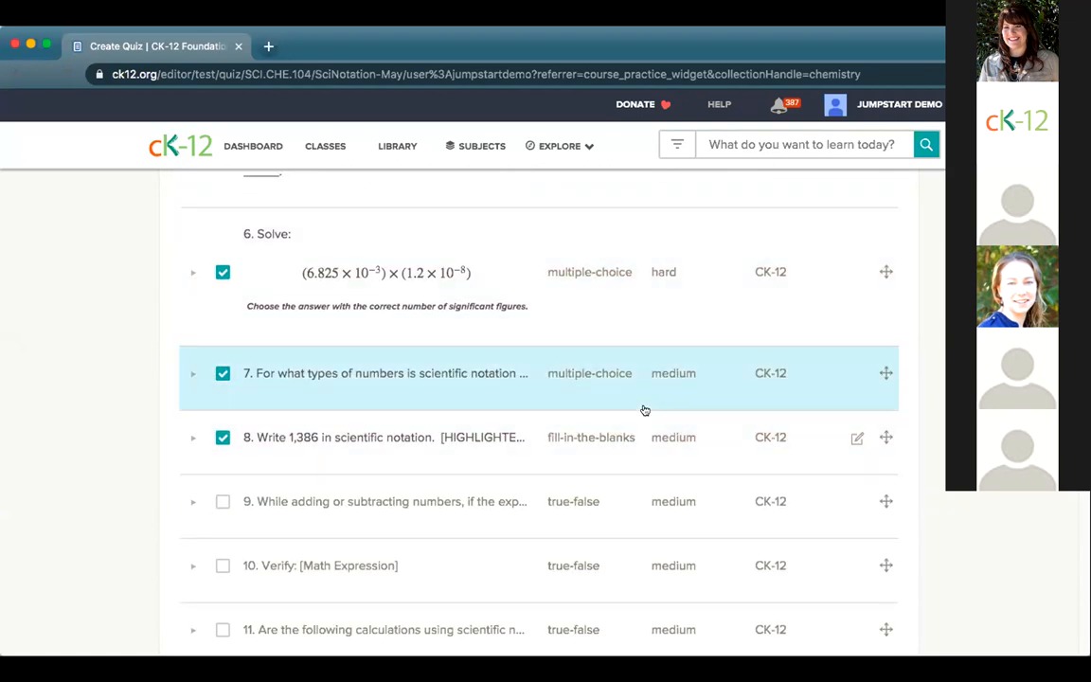
# Step: Preview question 1, check TRUE as its answer, reset it to view its hint, and close the preview
pyautogui.scroll(3, 610, 374)
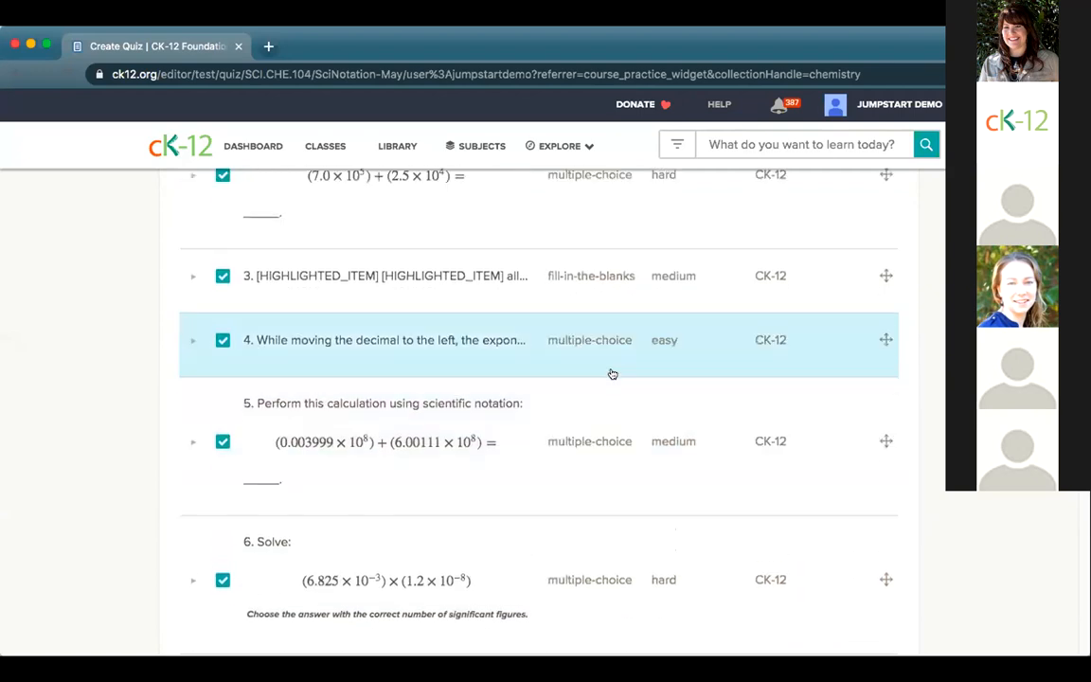
pyautogui.scroll(2, 612, 374)
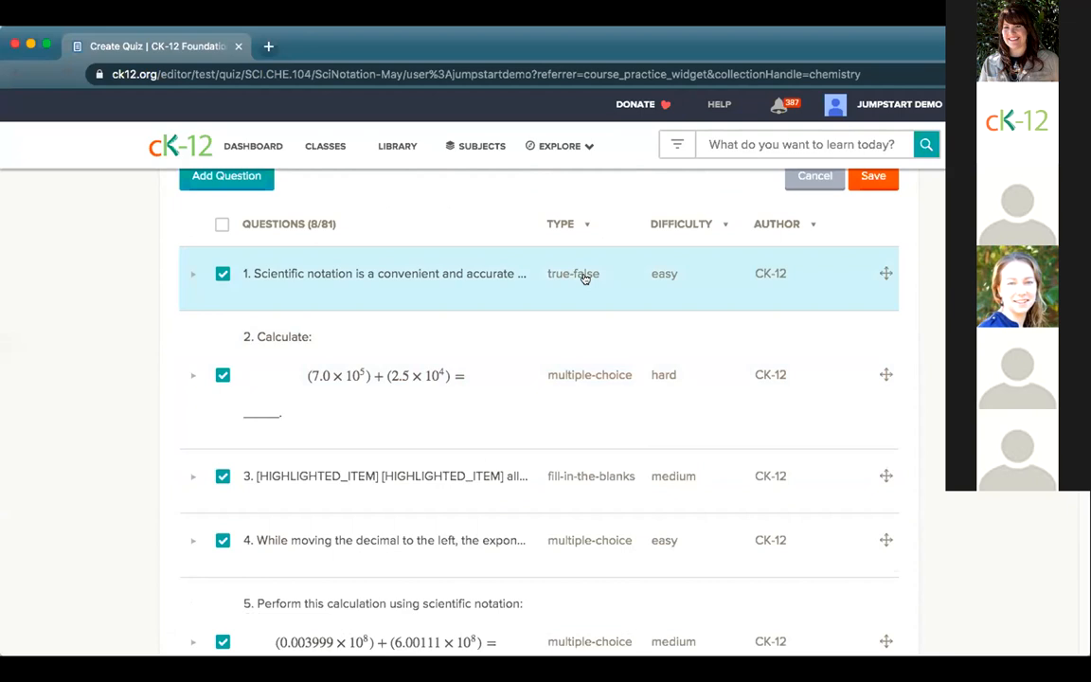
pyautogui.click(191, 278)
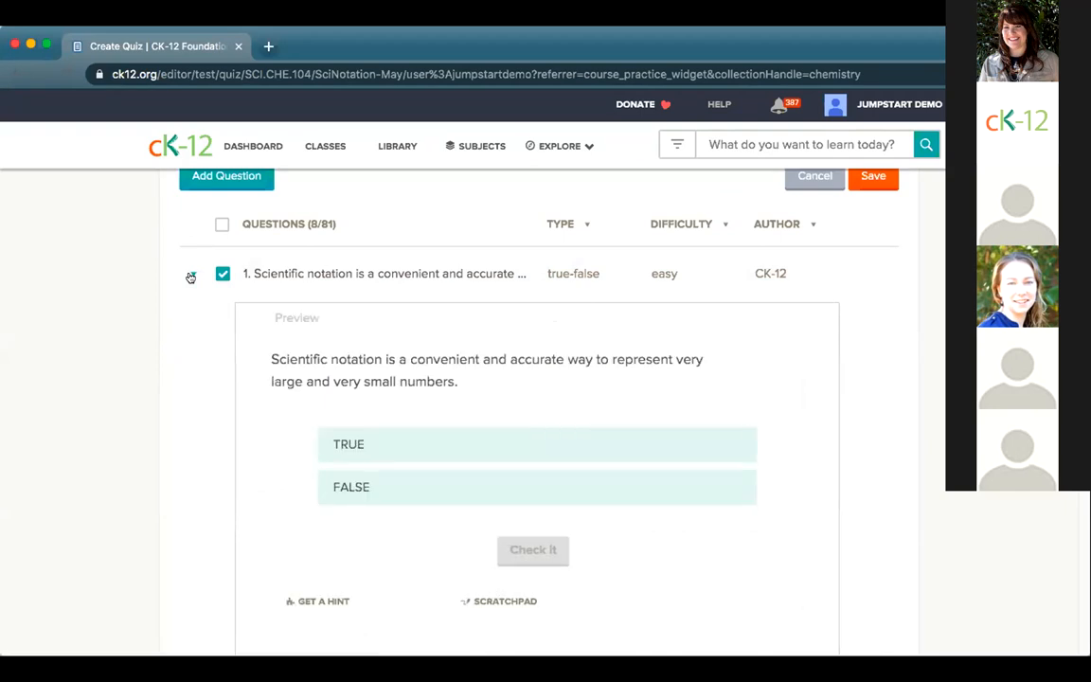
pyautogui.click(459, 445)
pyautogui.click(532, 550)
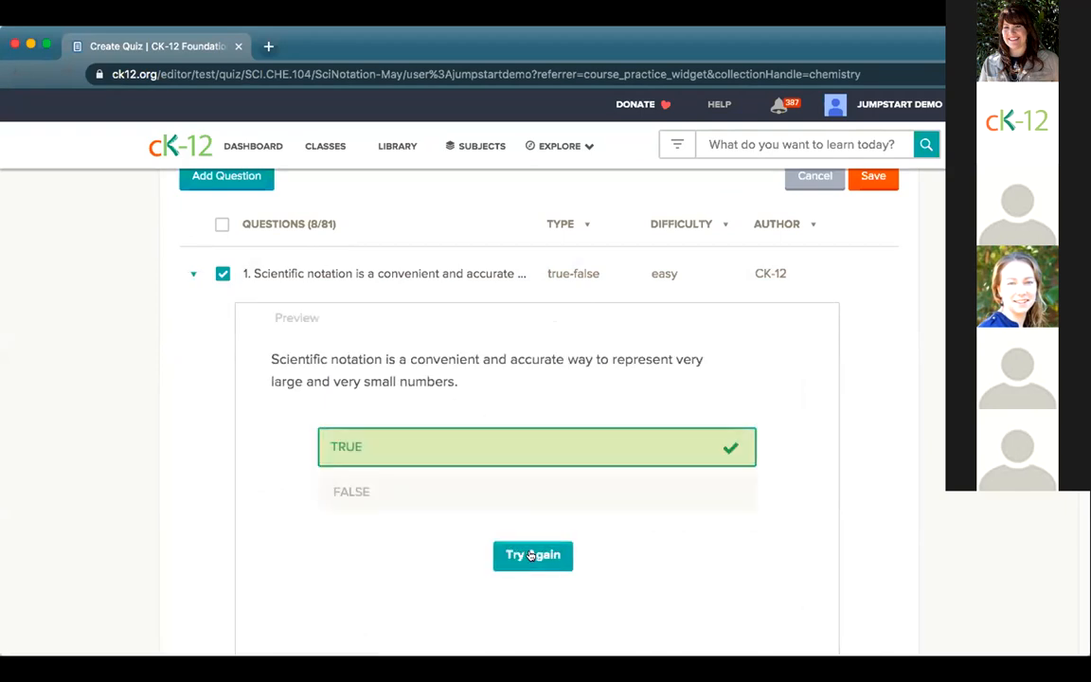
pyautogui.click(532, 555)
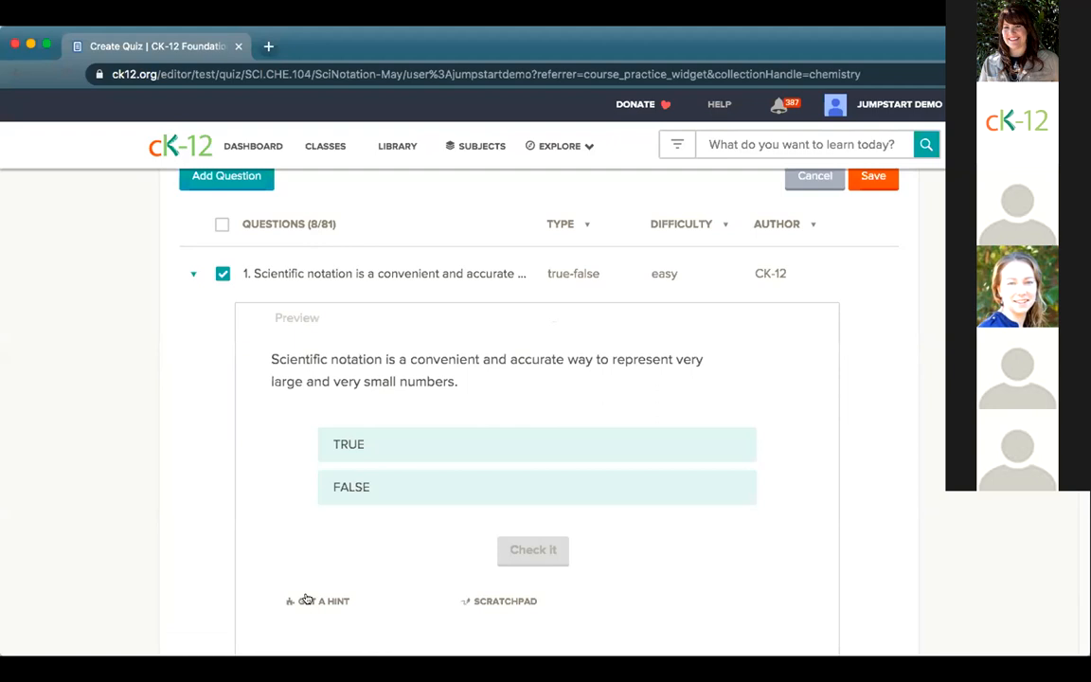
pyautogui.click(307, 598)
pyautogui.scroll(1, 510, 603)
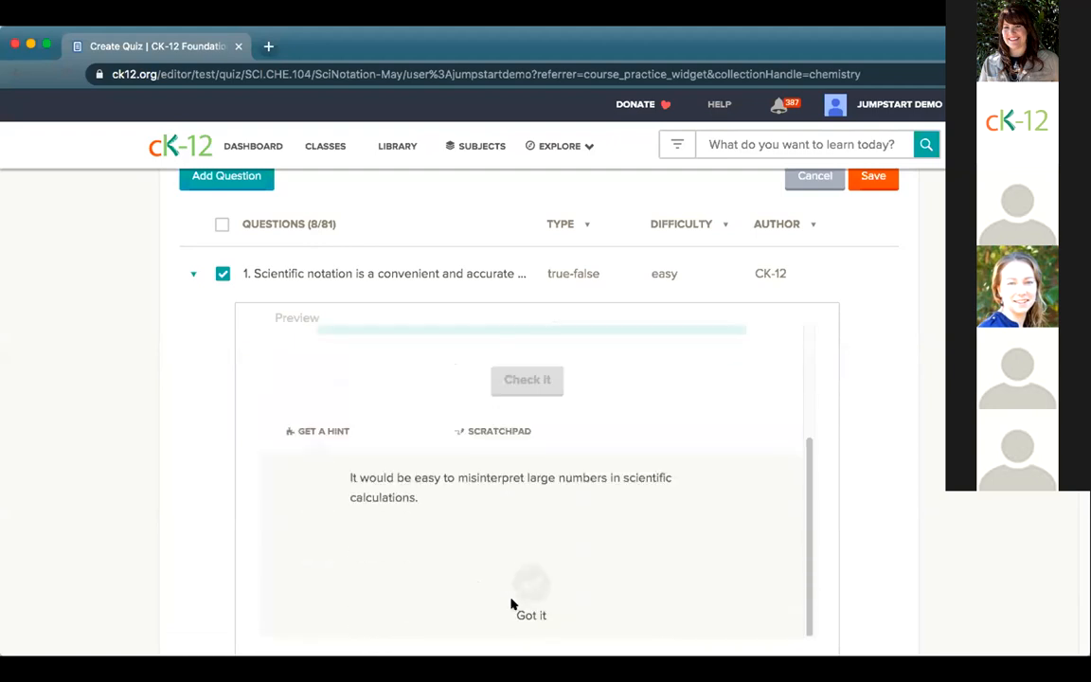
pyautogui.click(193, 273)
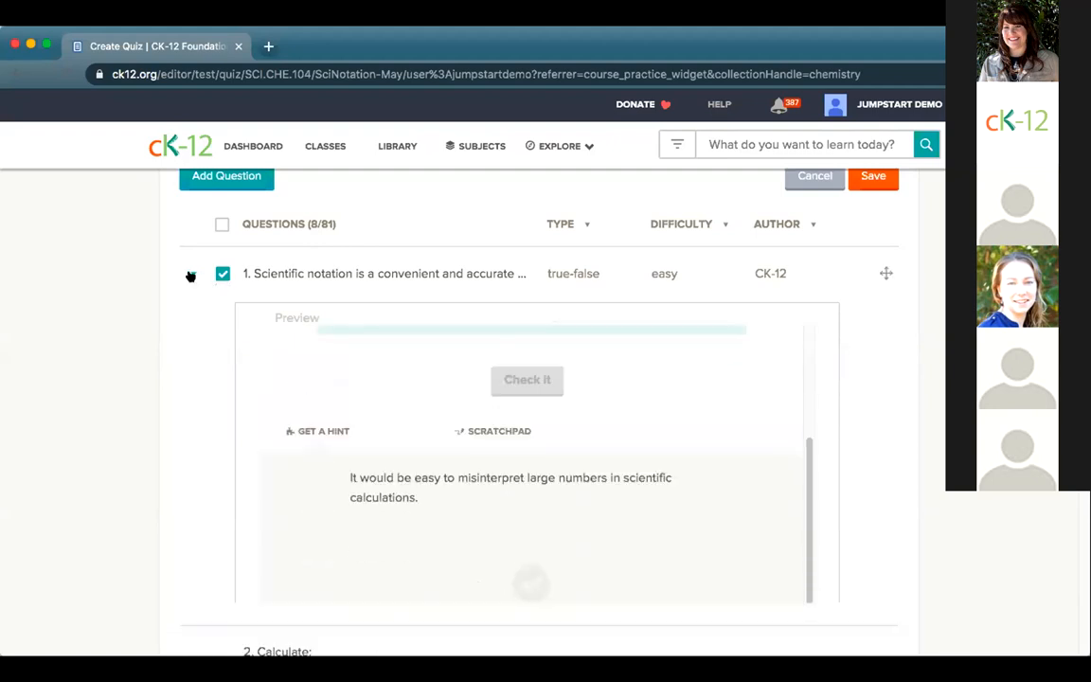
# Step: Deselect question 5 and select true-false question 14 in its place, checking FALSE as its answer in the preview
pyautogui.scroll(-3, 453, 473)
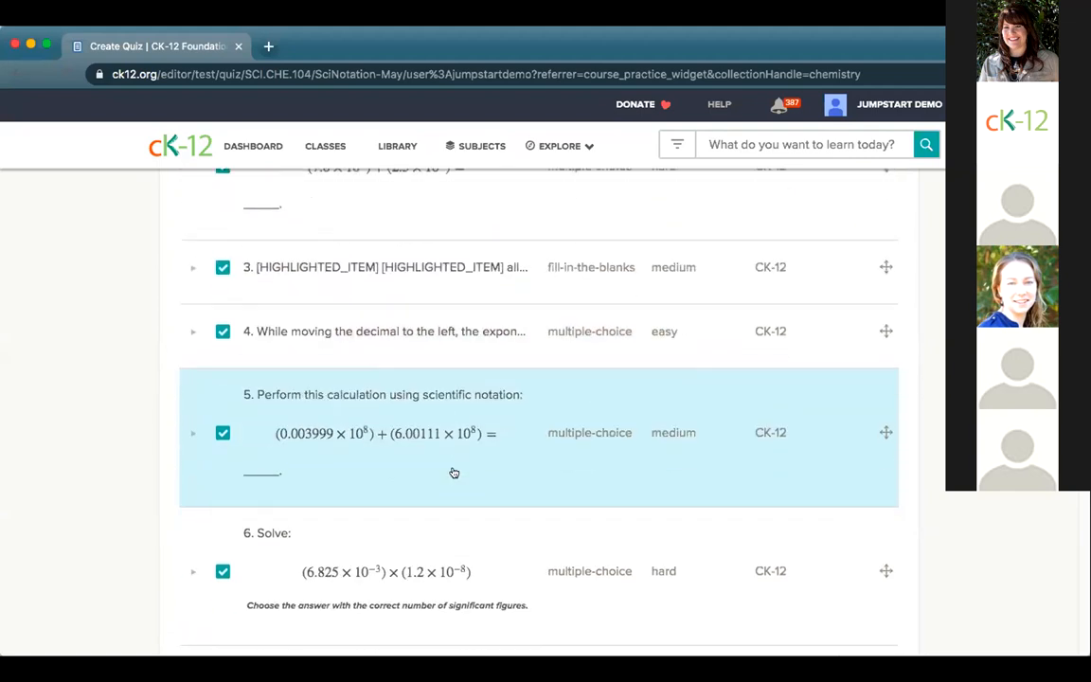
pyautogui.click(221, 427)
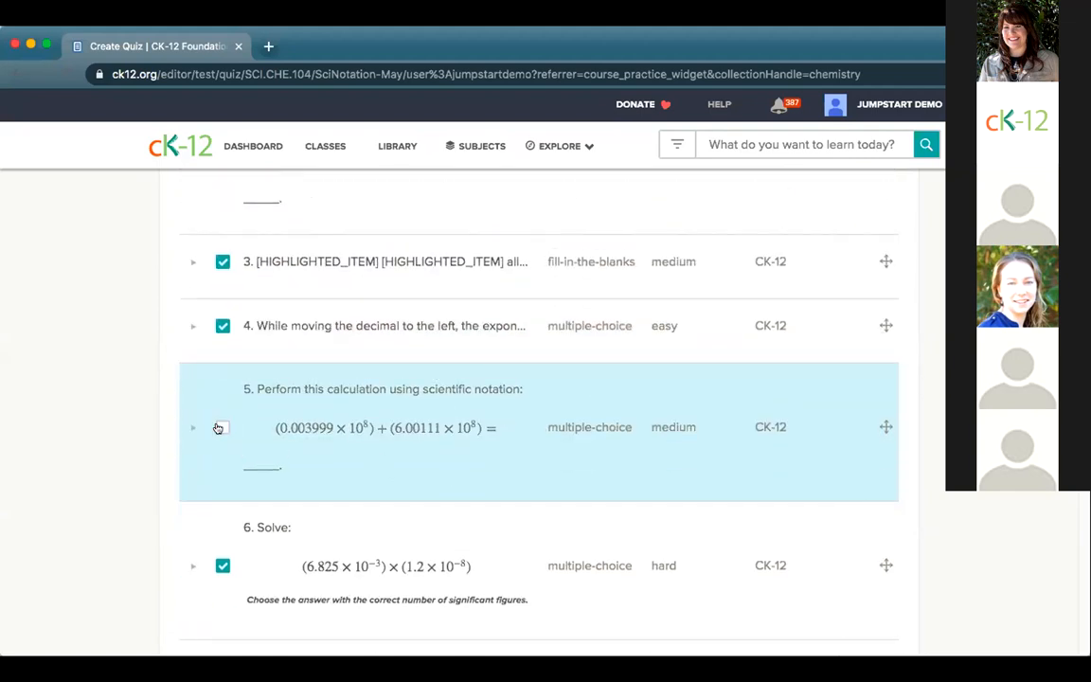
pyautogui.scroll(-6, 425, 506)
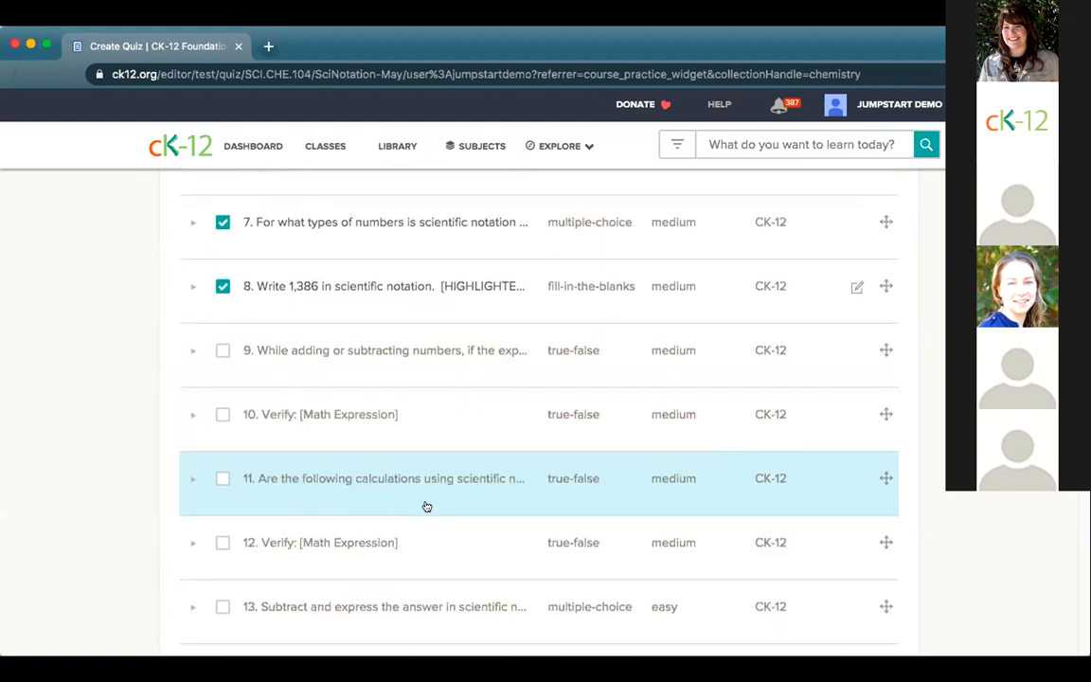
pyautogui.scroll(-2, 426, 507)
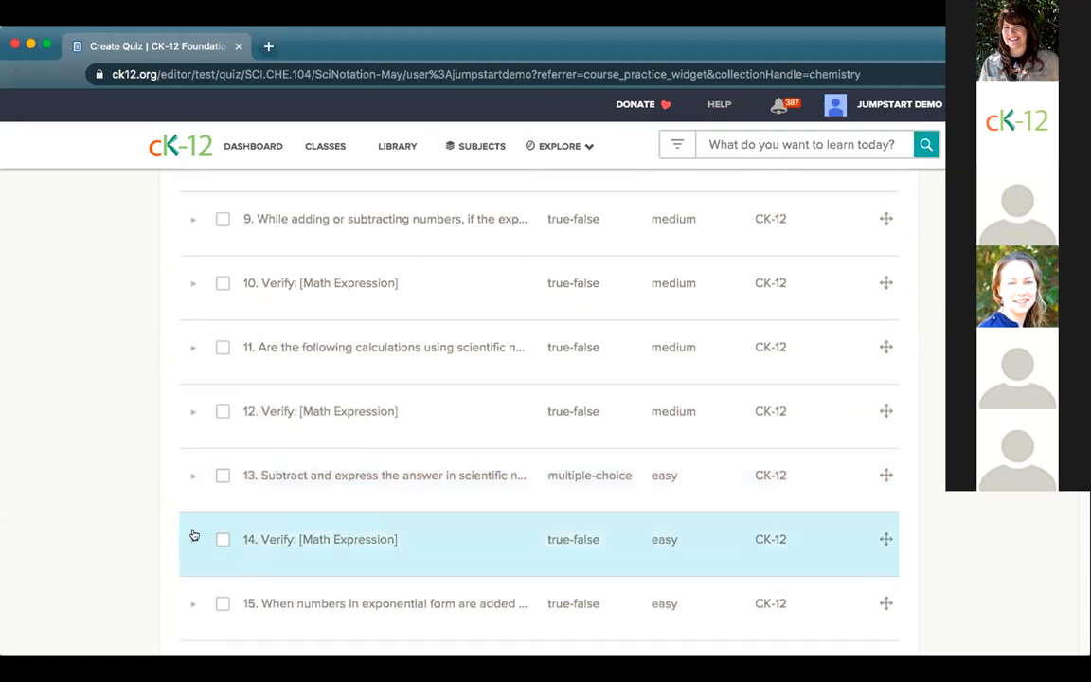
pyautogui.click(193, 537)
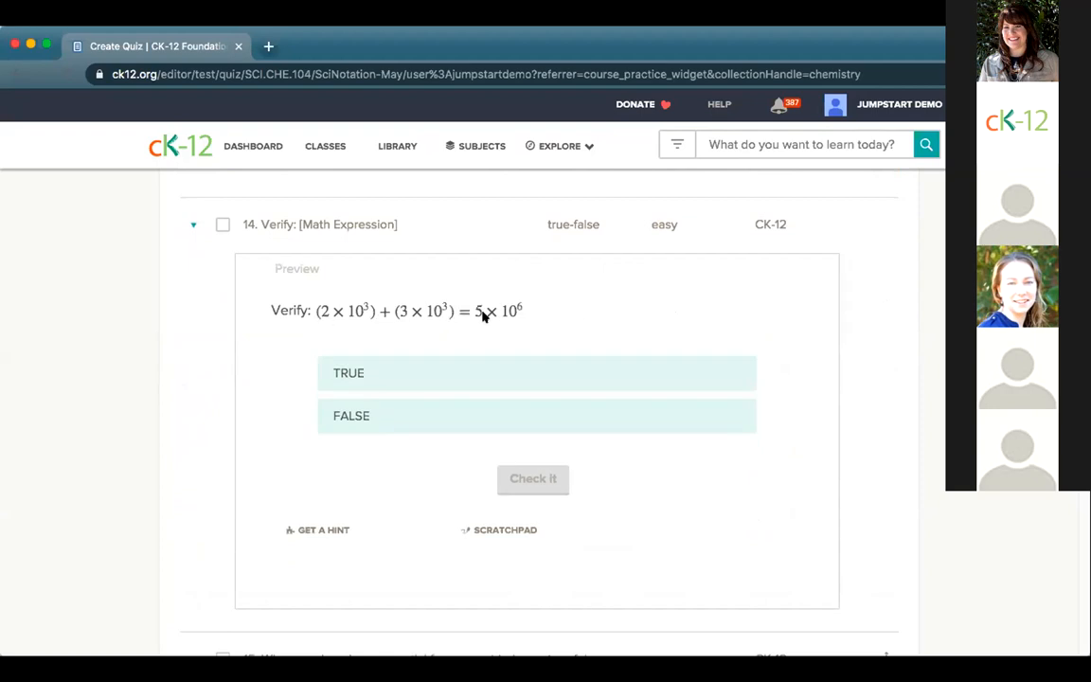
pyautogui.click(509, 424)
pyautogui.click(514, 478)
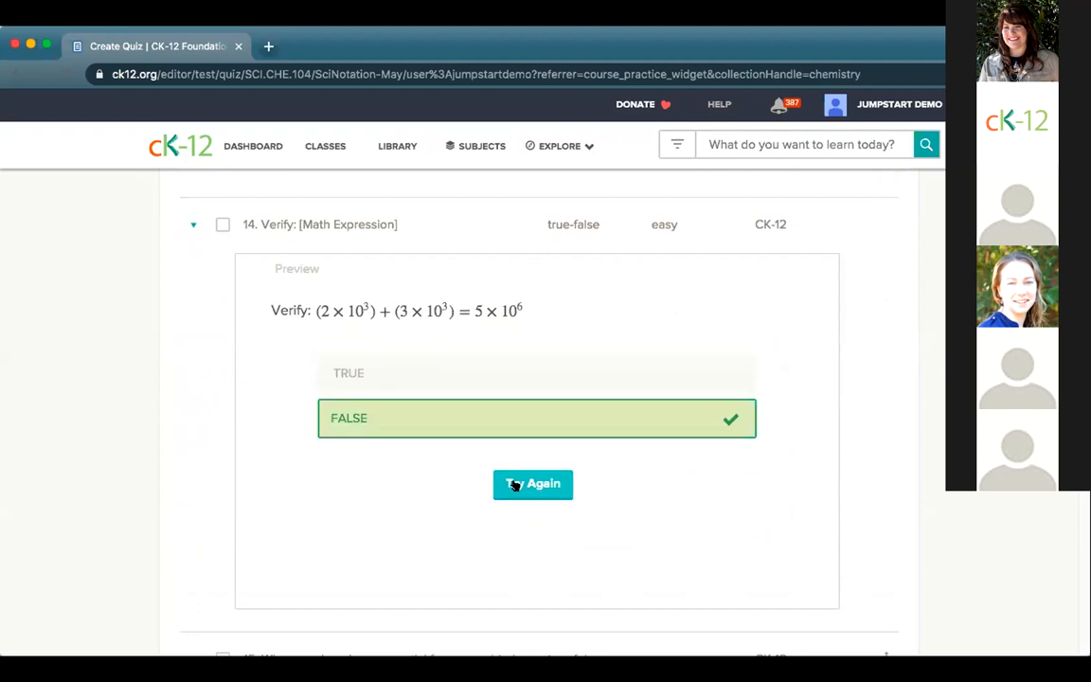
pyautogui.click(220, 225)
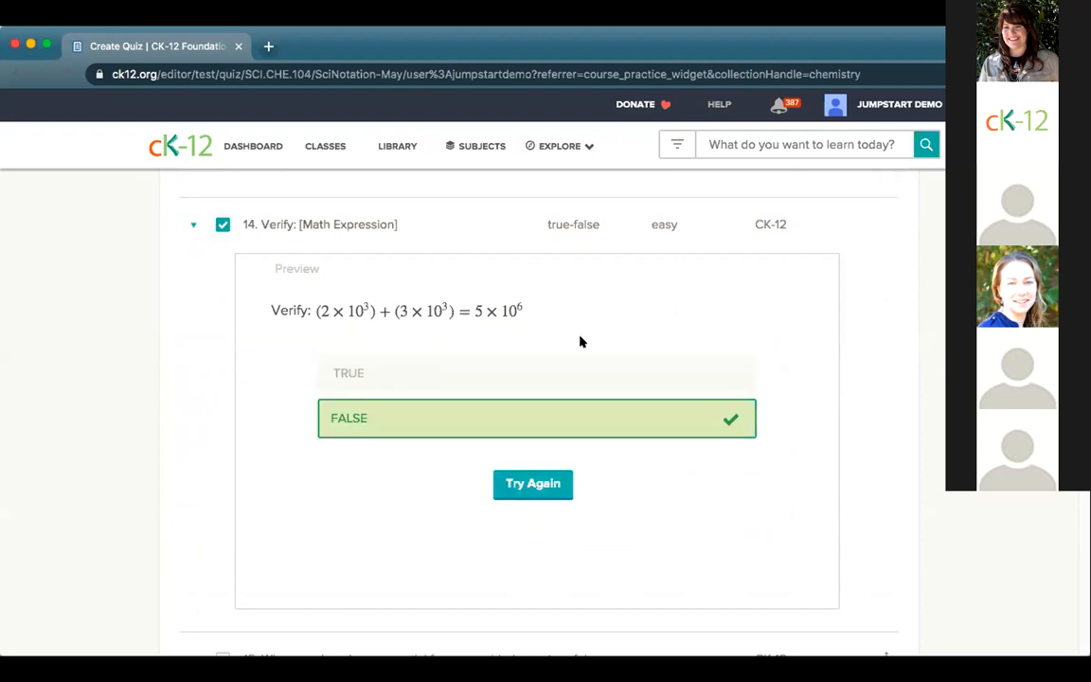
# Step: Close question 14's preview, review the changed selection, and start a new question for the Scientific Notation set
pyautogui.scroll(-2, 865, 409)
pyautogui.scroll(5, 864, 409)
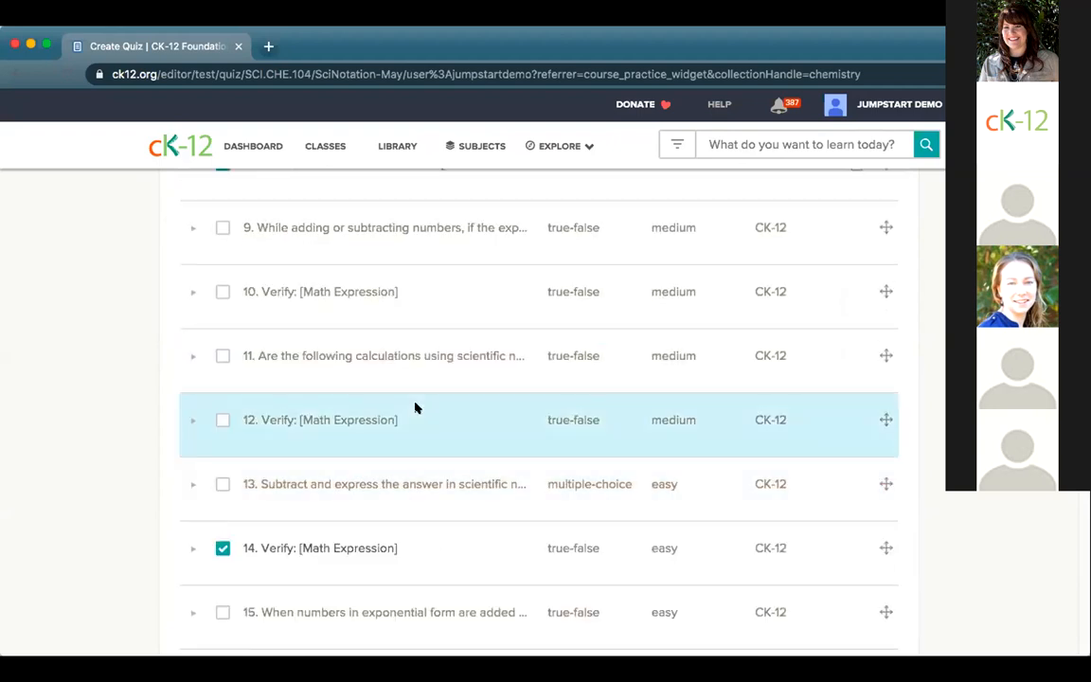
pyautogui.scroll(4, 413, 406)
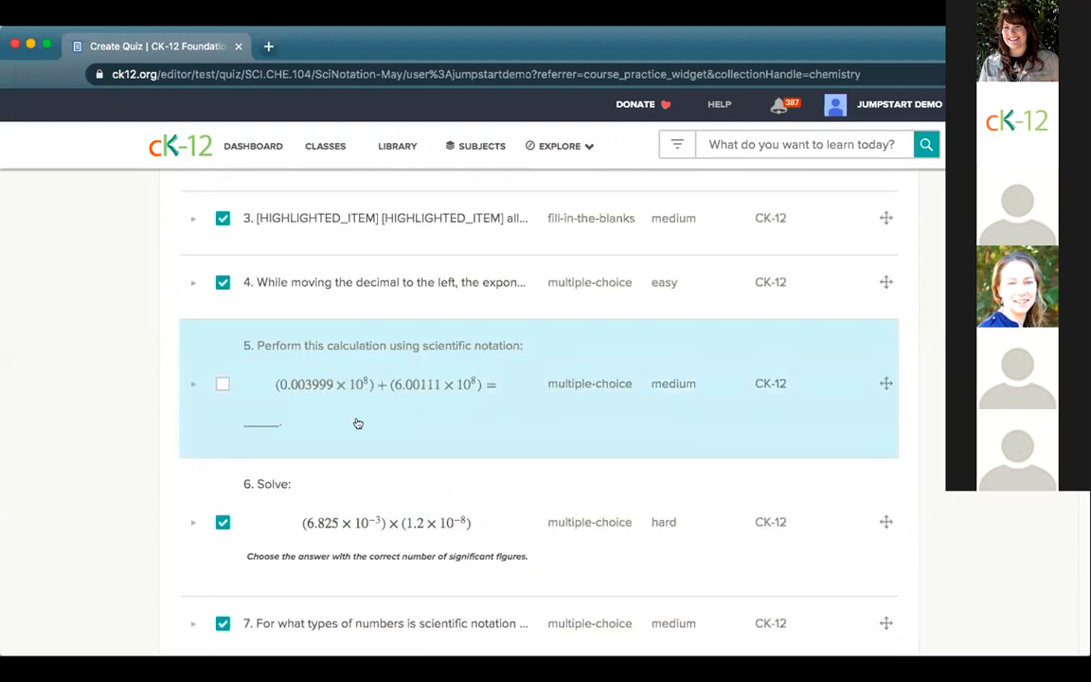
pyautogui.scroll(-5, 394, 494)
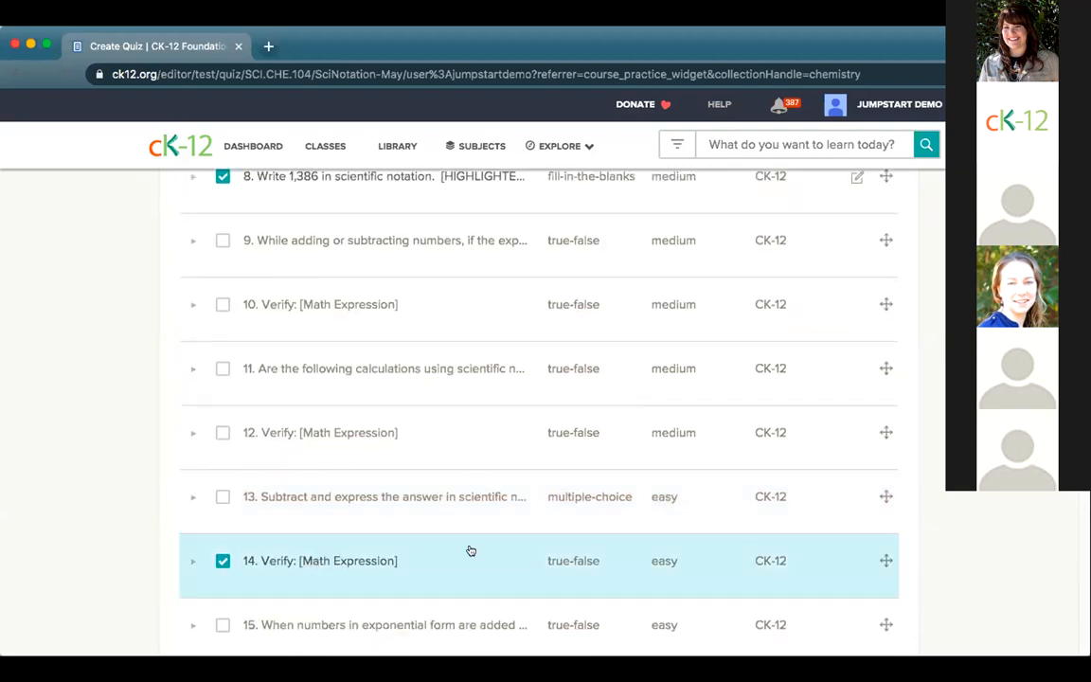
pyautogui.scroll(6, 616, 533)
pyautogui.scroll(3, 618, 534)
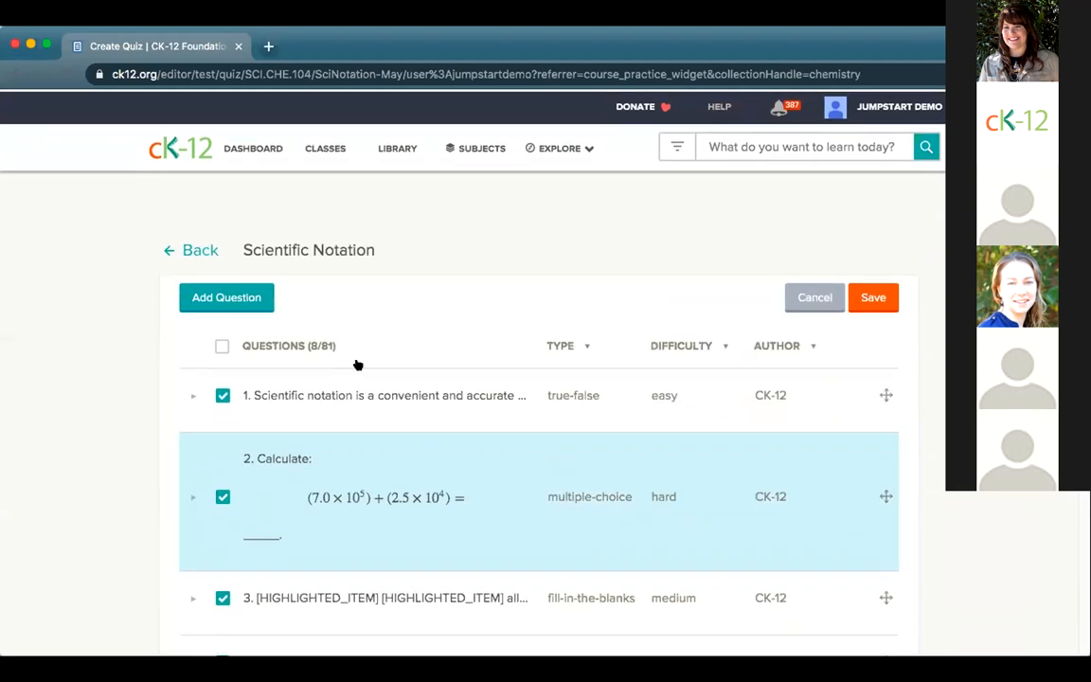
pyautogui.click(221, 296)
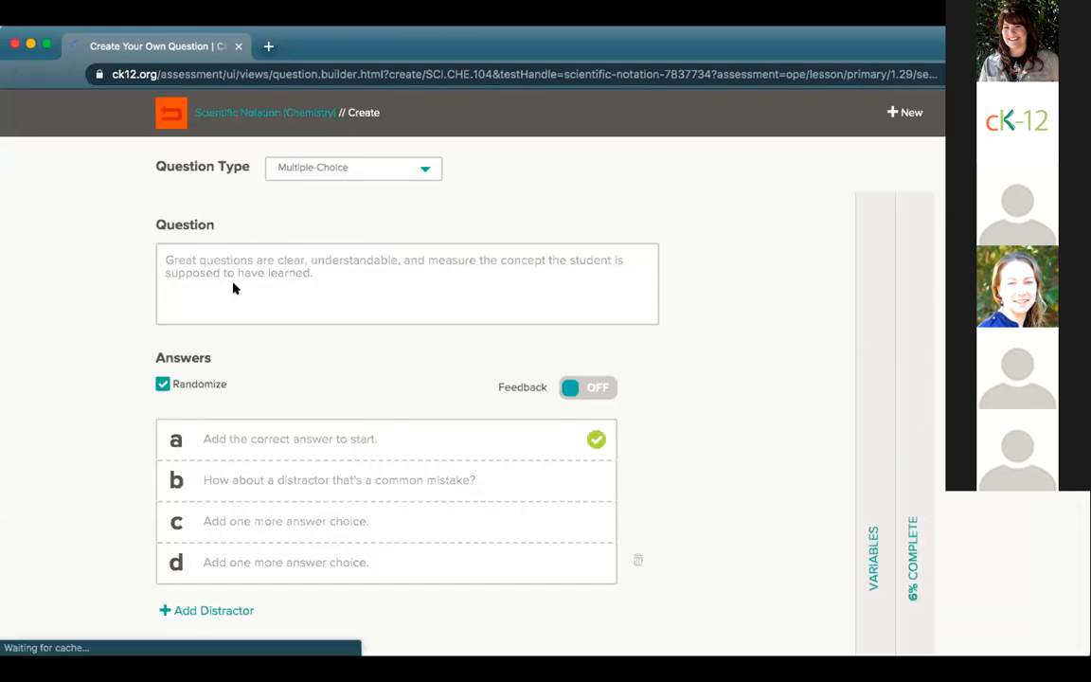
# Step: View the available question types and delete answer choice d from the multiple-choice question
pyautogui.click(426, 170)
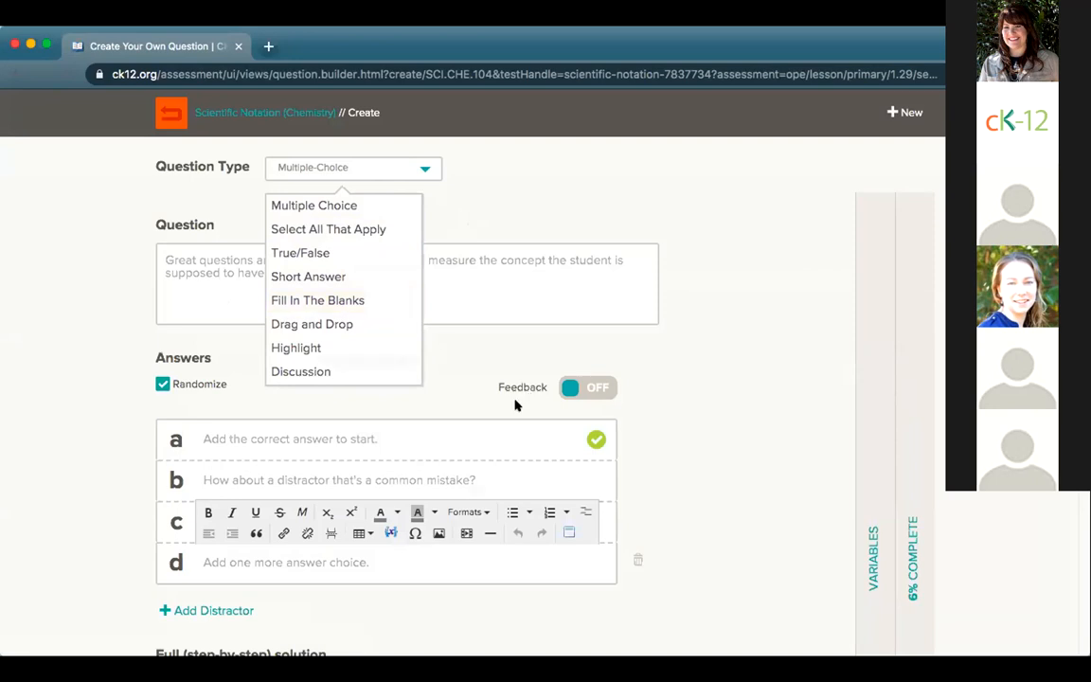
pyautogui.click(450, 564)
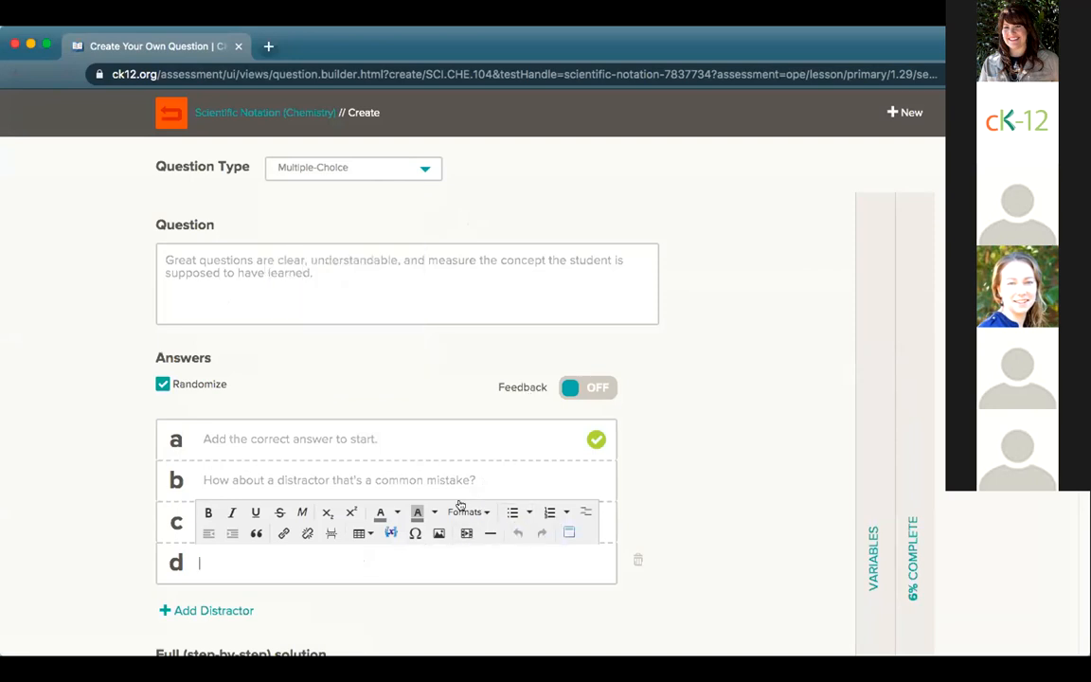
pyautogui.click(458, 473)
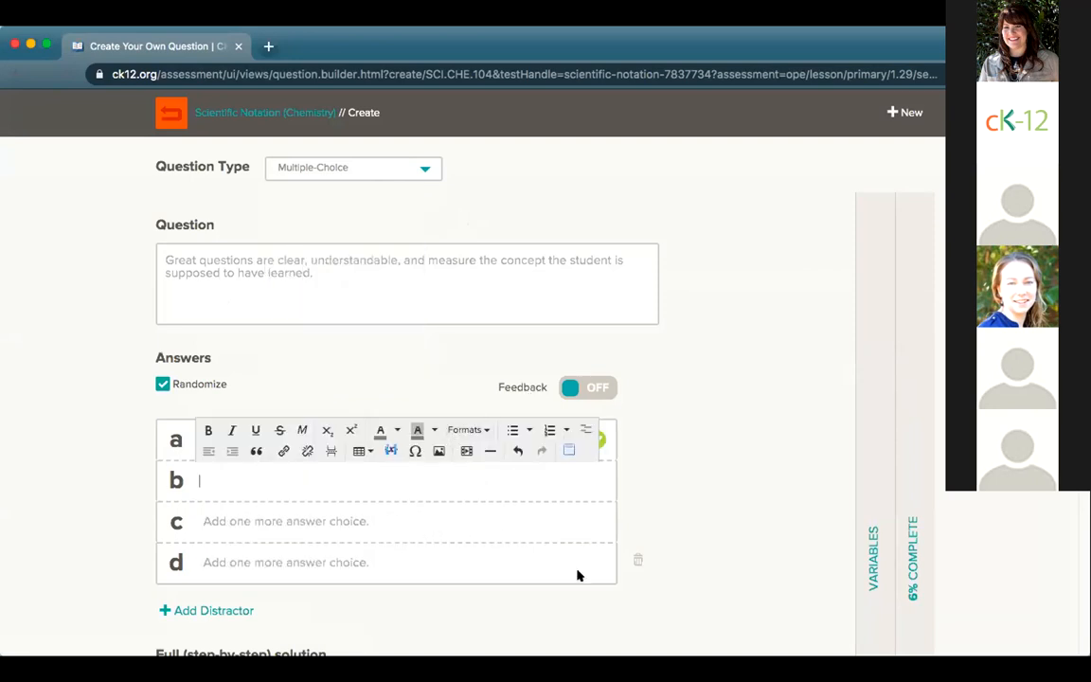
pyautogui.click(636, 560)
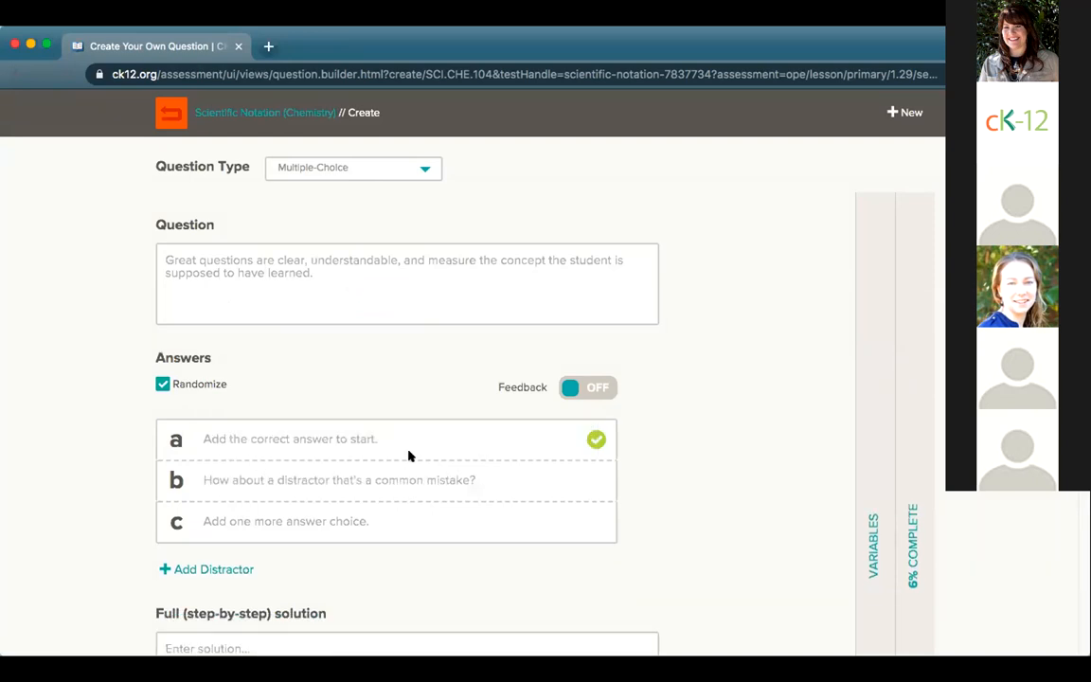
# Step: Change the question type to True/False and open the FALSE answer for editing
pyautogui.click(419, 167)
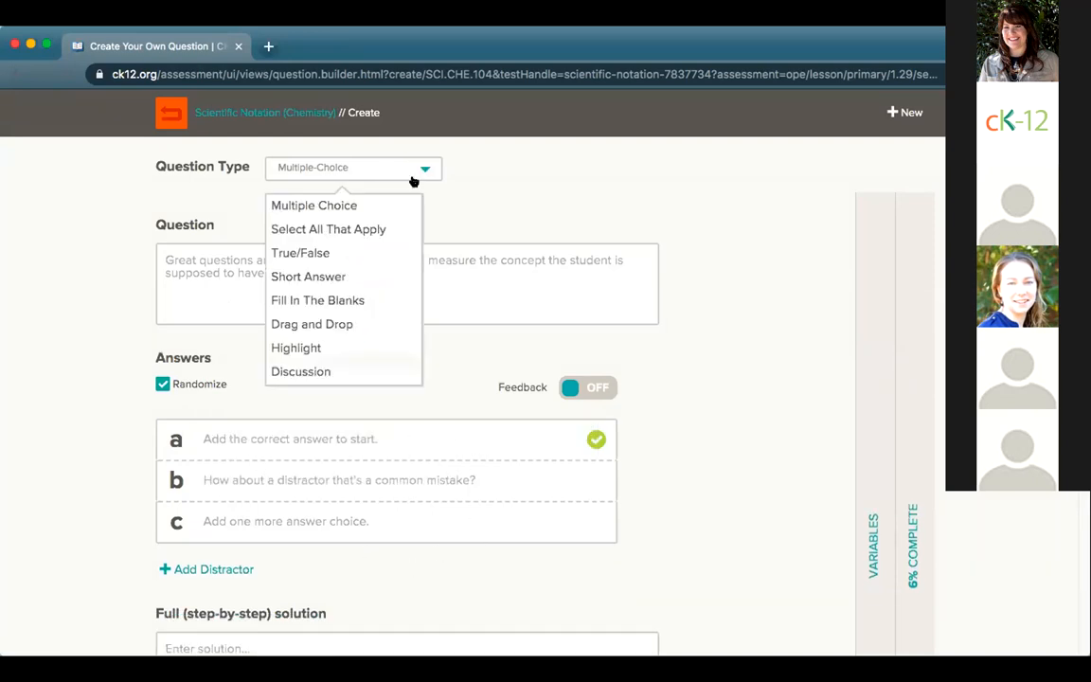
pyautogui.click(350, 252)
pyautogui.click(275, 480)
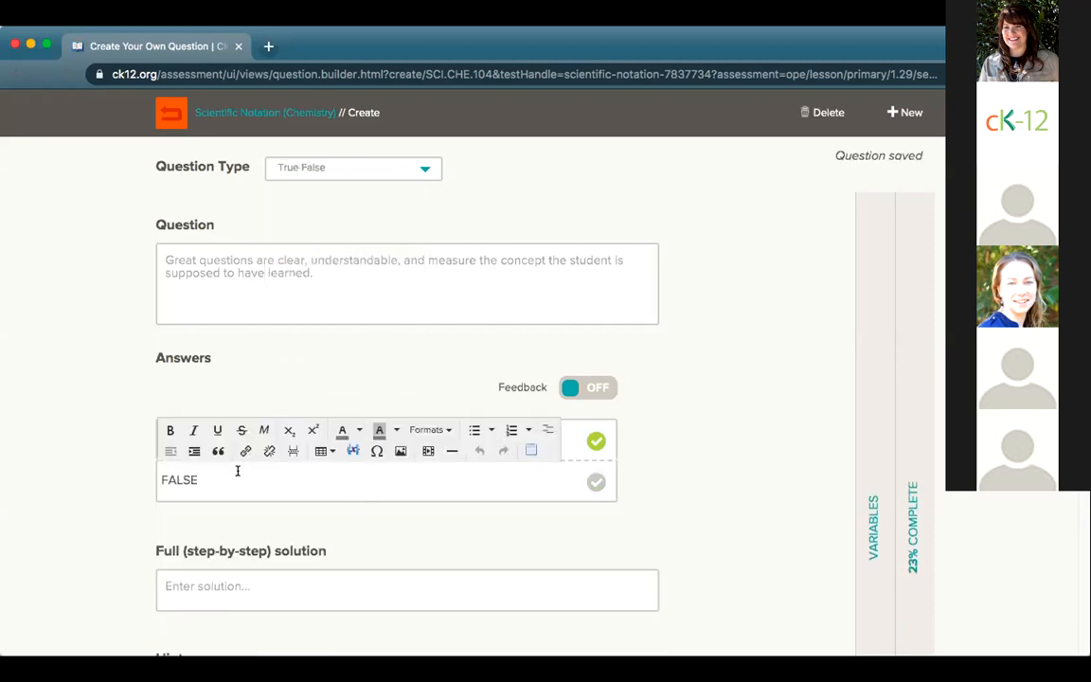
# Step: Change the question type to Short Answer and enter 1/2 with .5 as an alternate correct answer
pyautogui.click(356, 176)
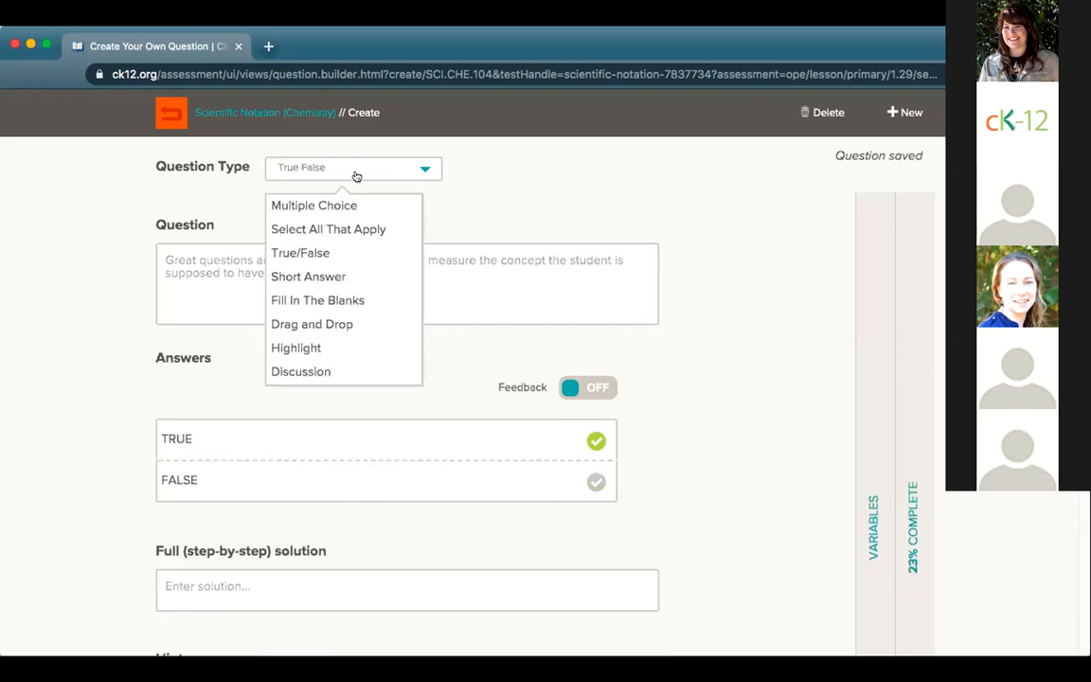
pyautogui.click(348, 280)
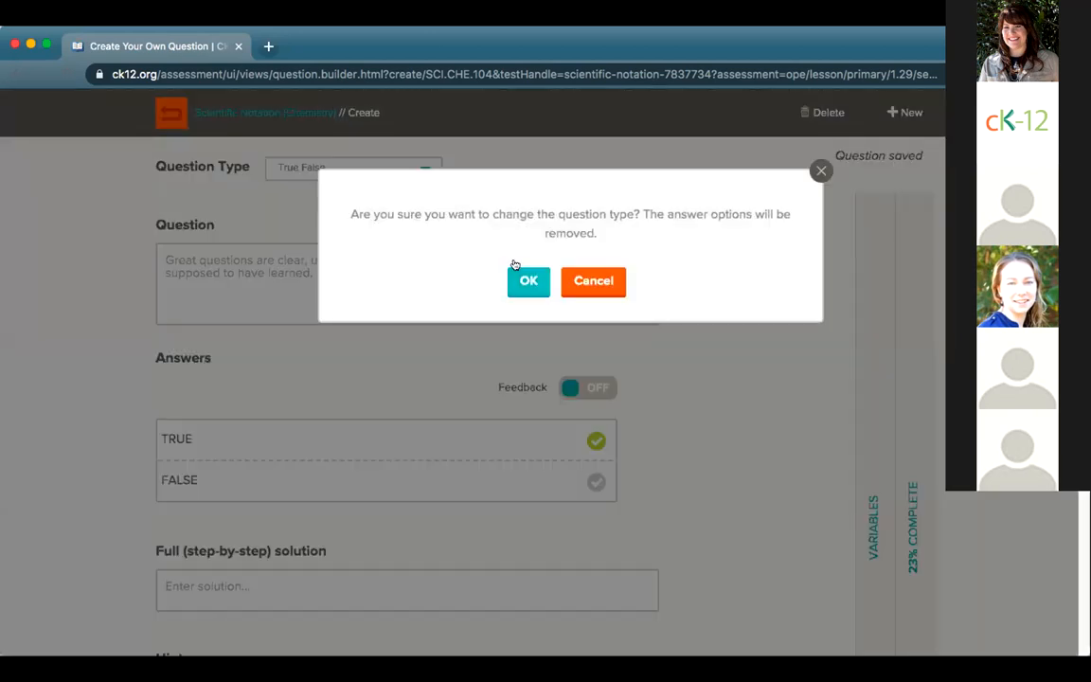
pyautogui.click(526, 282)
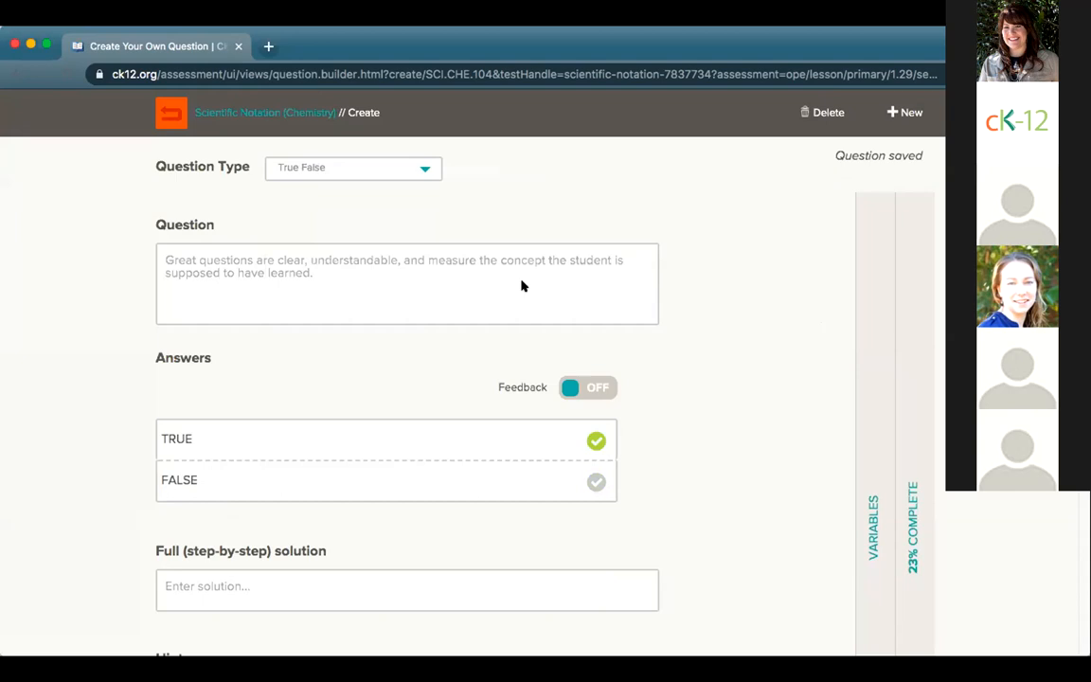
pyautogui.click(236, 441)
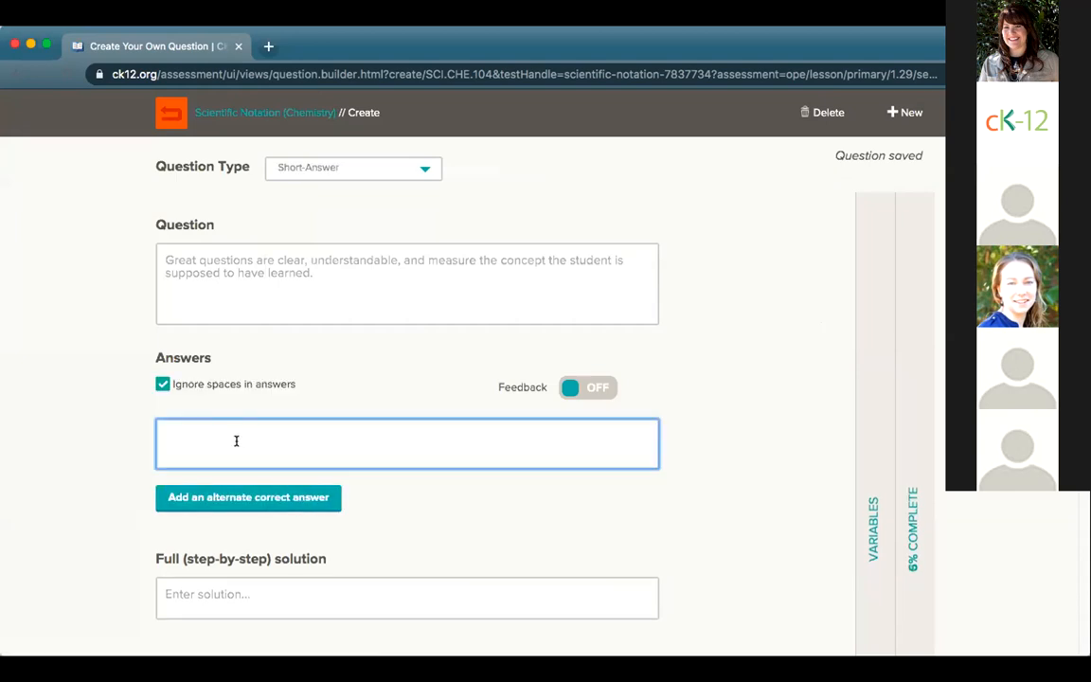
pyautogui.write('1/2')
pyautogui.click(204, 499)
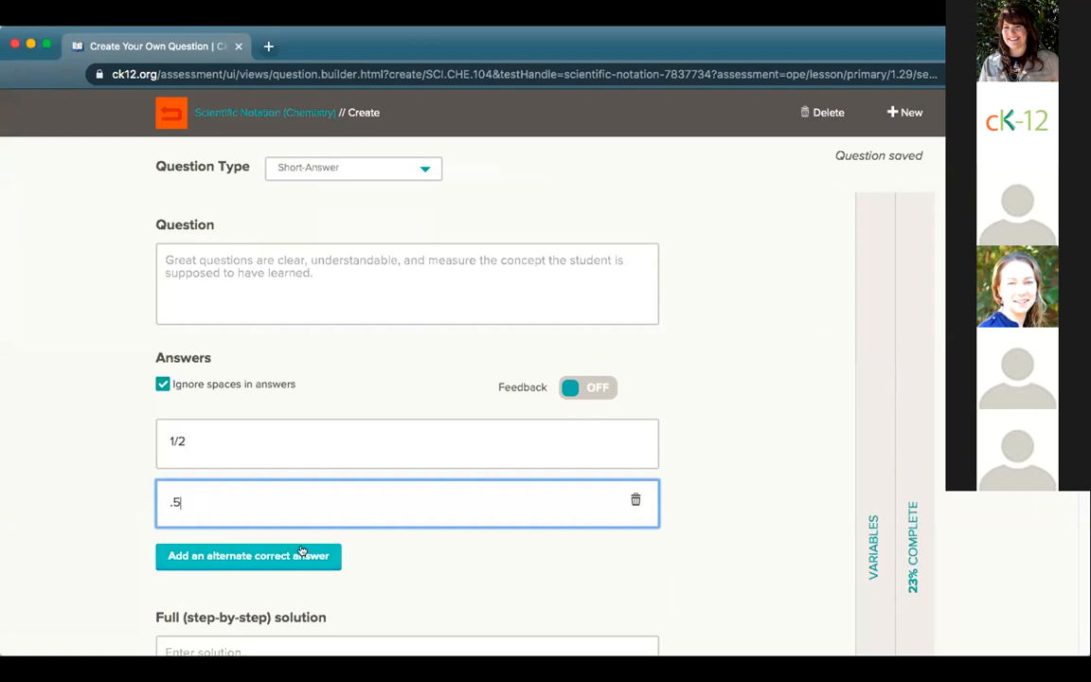
# Step: Change the question type to Fill In The Blanks, accepting the removal of the answer options
pyautogui.click(419, 168)
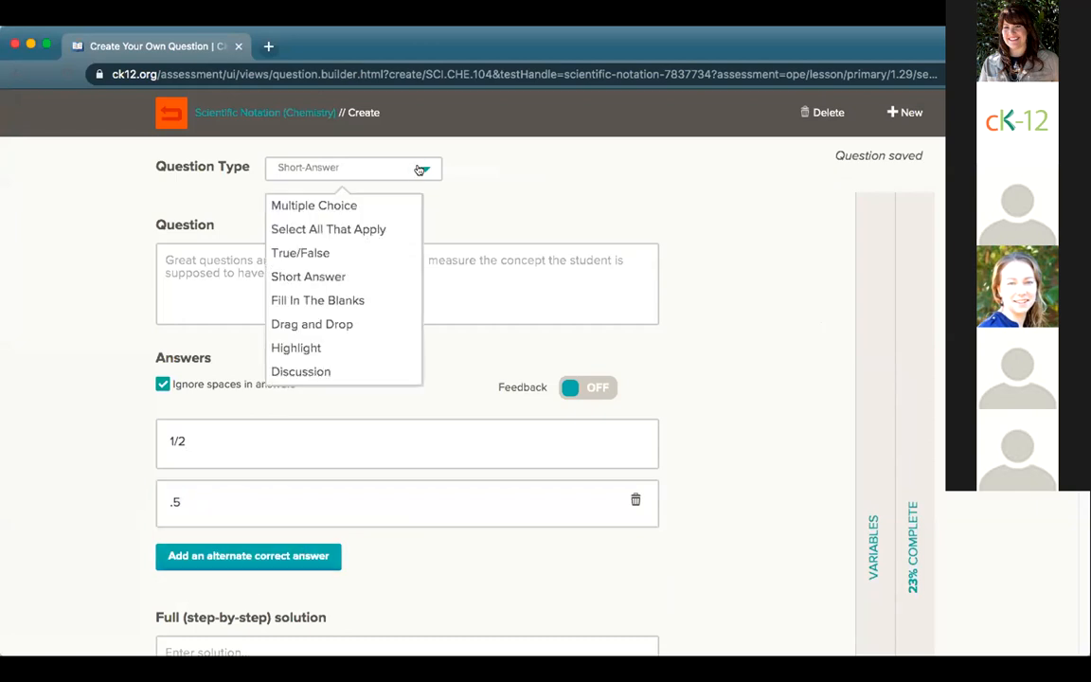
pyautogui.click(383, 298)
pyautogui.click(526, 282)
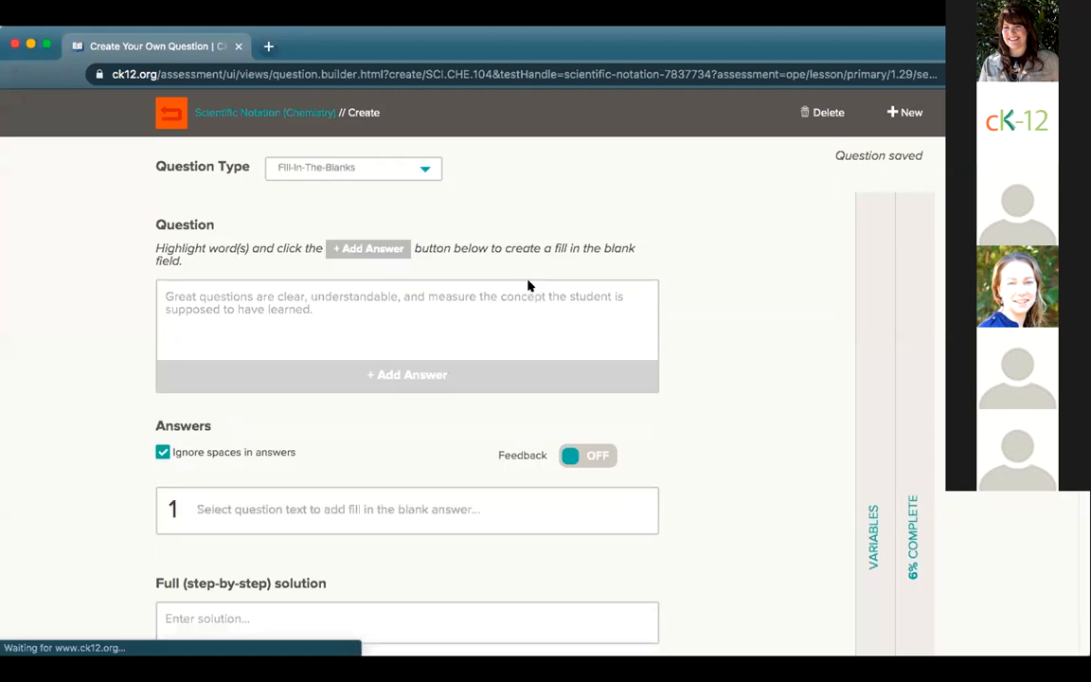
# Step: Enter the question "Rewrite 1,386 in scientific notation." with 1.386 x 10 and a superscript 3 on the second line
pyautogui.click(299, 301)
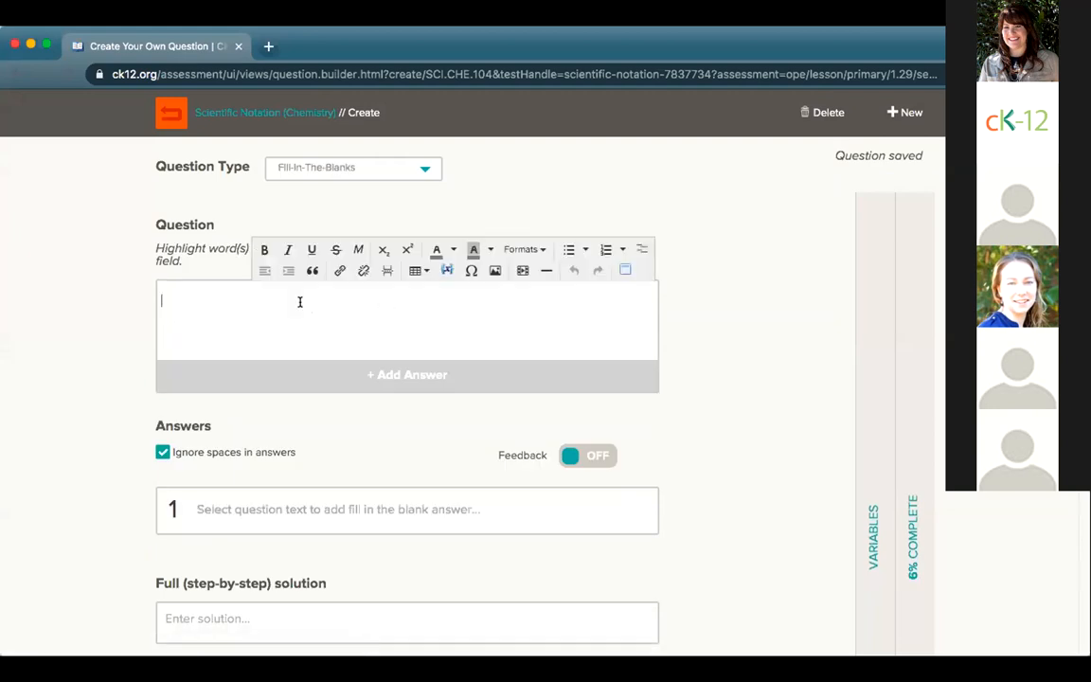
pyautogui.write('Rewrite 1,386 in scientific notation.')
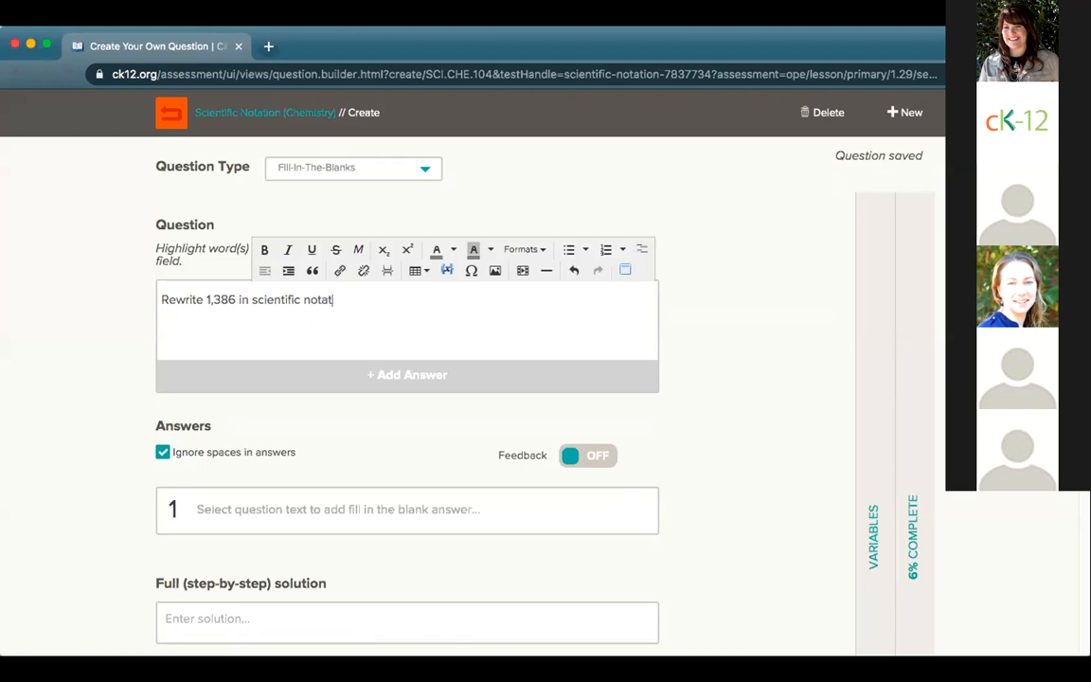
pyautogui.press('Return')
pyautogui.write('1.386')
pyautogui.moveTo(222, 319); pyautogui.dragTo(214, 319)
pyautogui.click(407, 249)
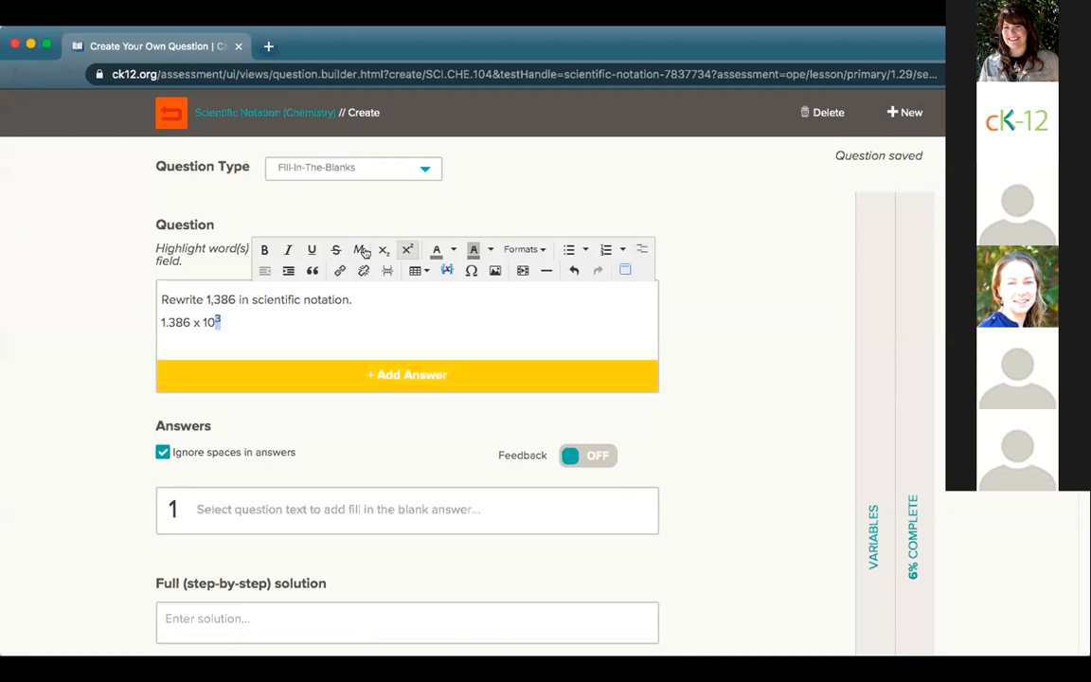
# Step: Turn the exponent 3 and the number 1.386 in the question text into fill-in-the-blank answers 1 and 2
pyautogui.click(350, 379)
pyautogui.moveTo(191, 322); pyautogui.dragTo(158, 322)
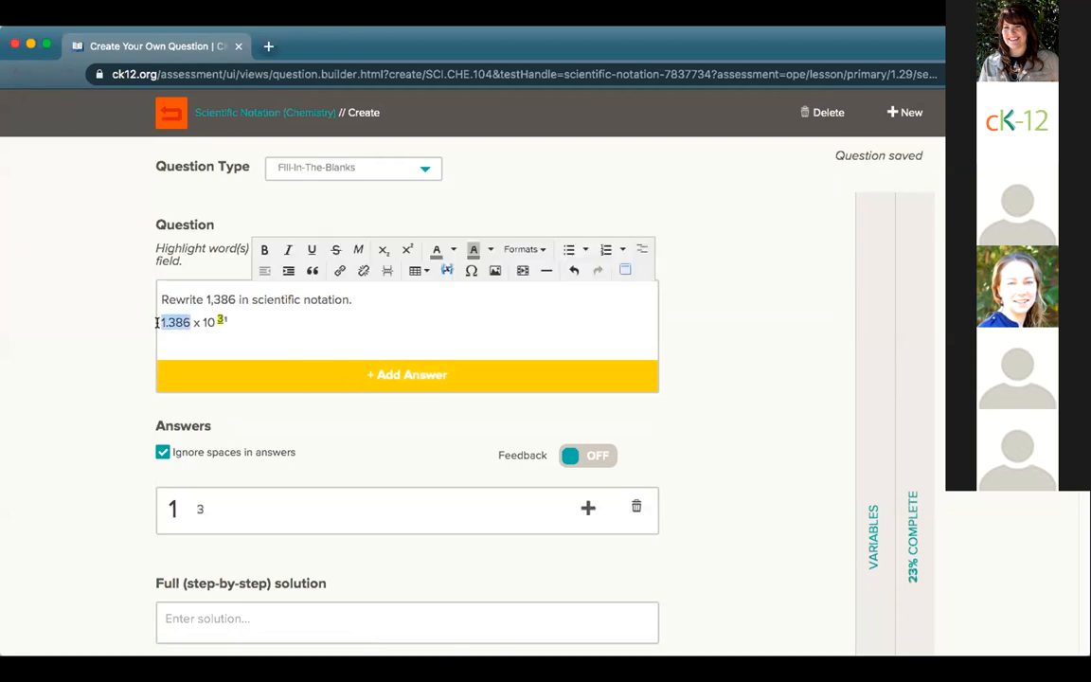
pyautogui.click(285, 385)
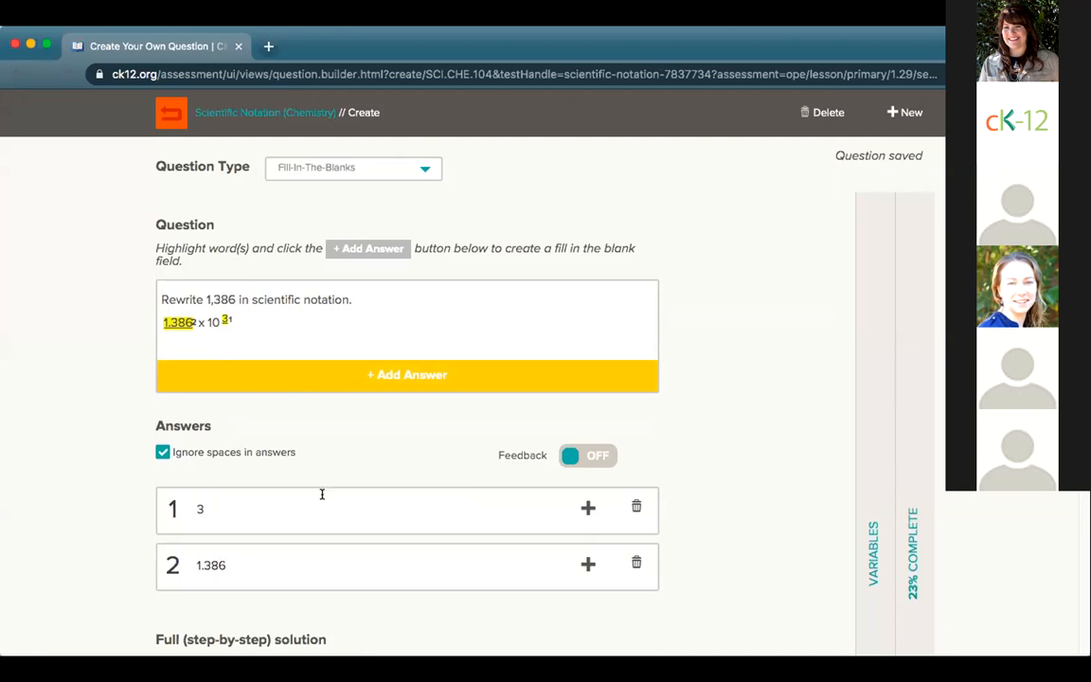
# Step: Add the hint "Don't forget to move the decimal point." to the fill-in-the-blanks question
pyautogui.scroll(-5, 756, 562)
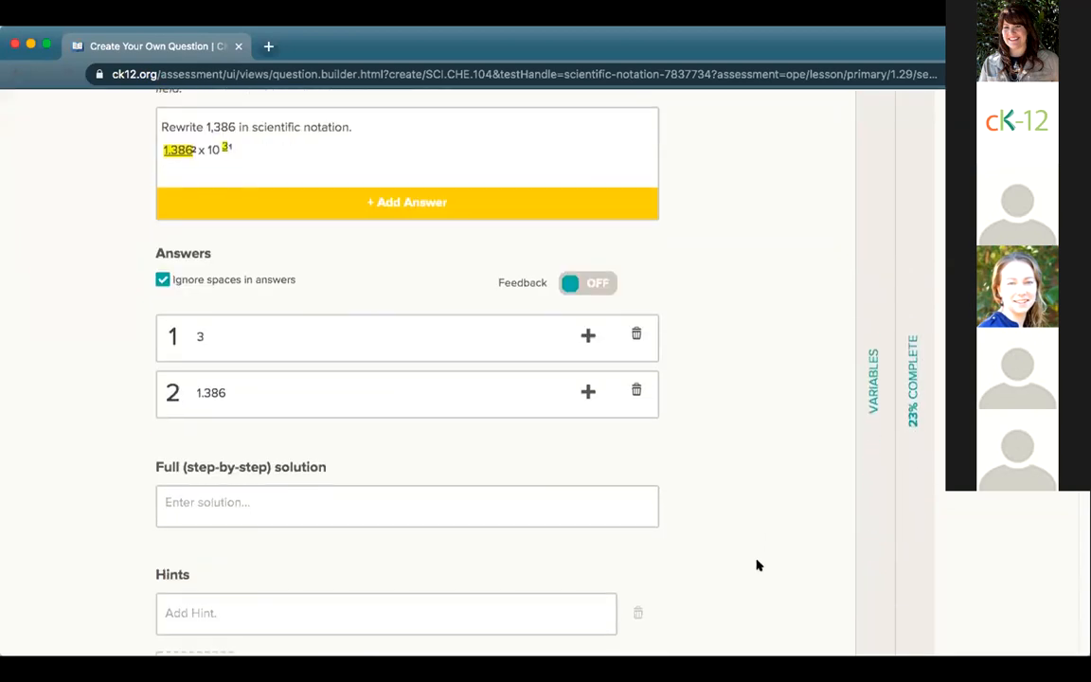
pyautogui.scroll(-2, 755, 559)
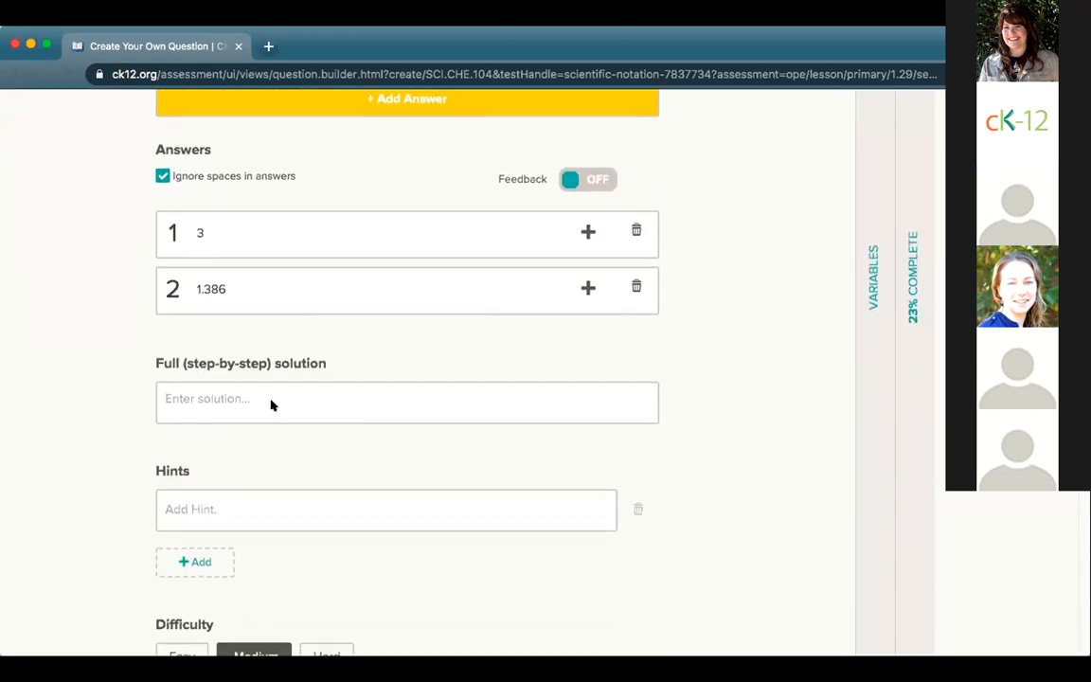
pyautogui.click(255, 508)
pyautogui.write("Don't f")
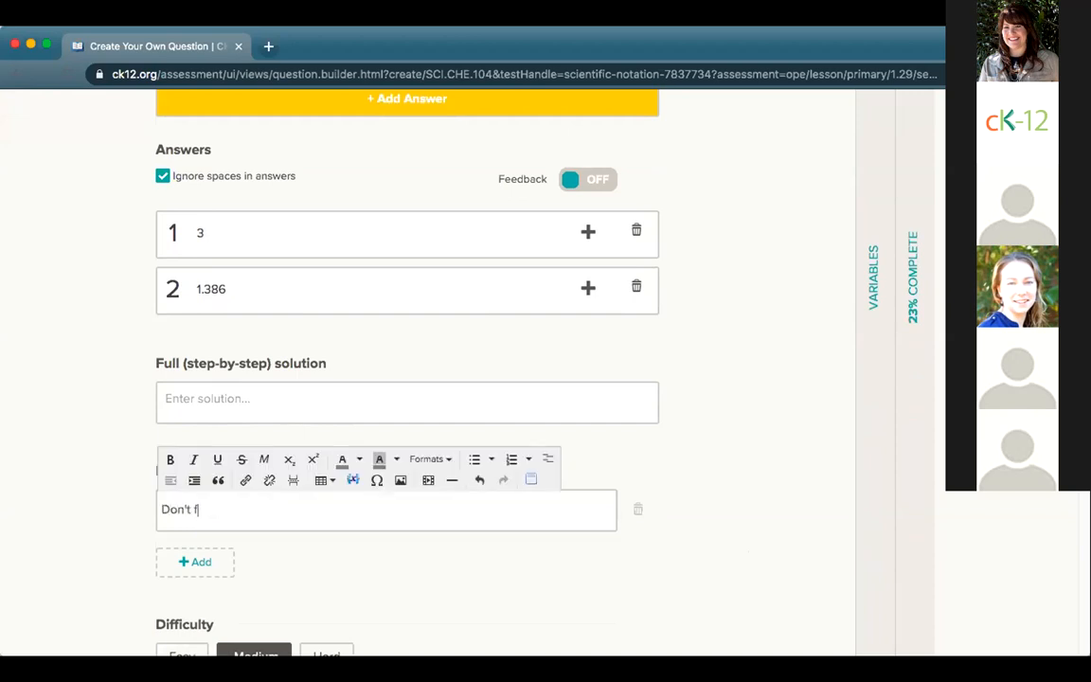
pyautogui.write('orget to move the d')
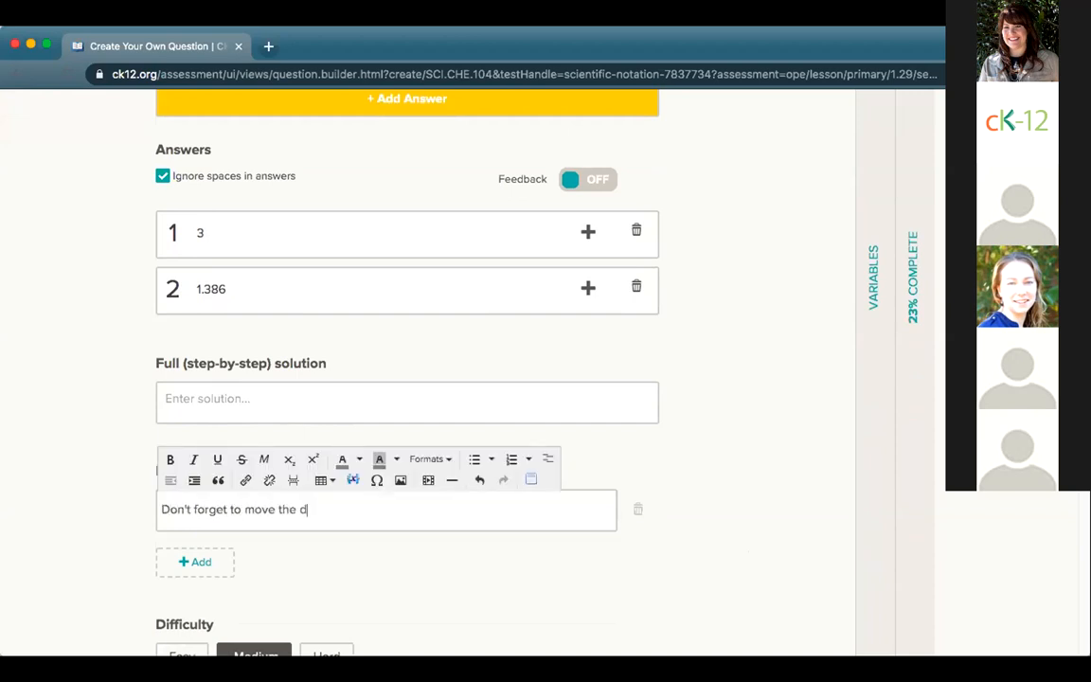
pyautogui.write('ecimal point.')
# Step: Add the Scientific Notation (Arithmetic) concept to the question details, then remove it again
pyautogui.scroll(-5, 538, 571)
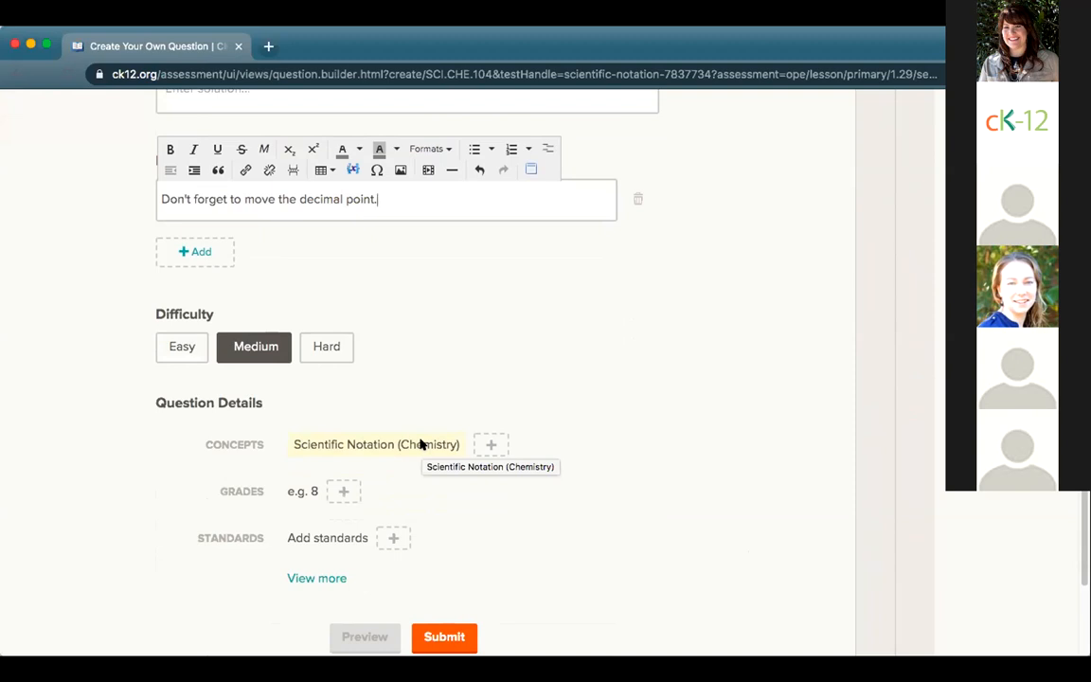
pyautogui.click(490, 444)
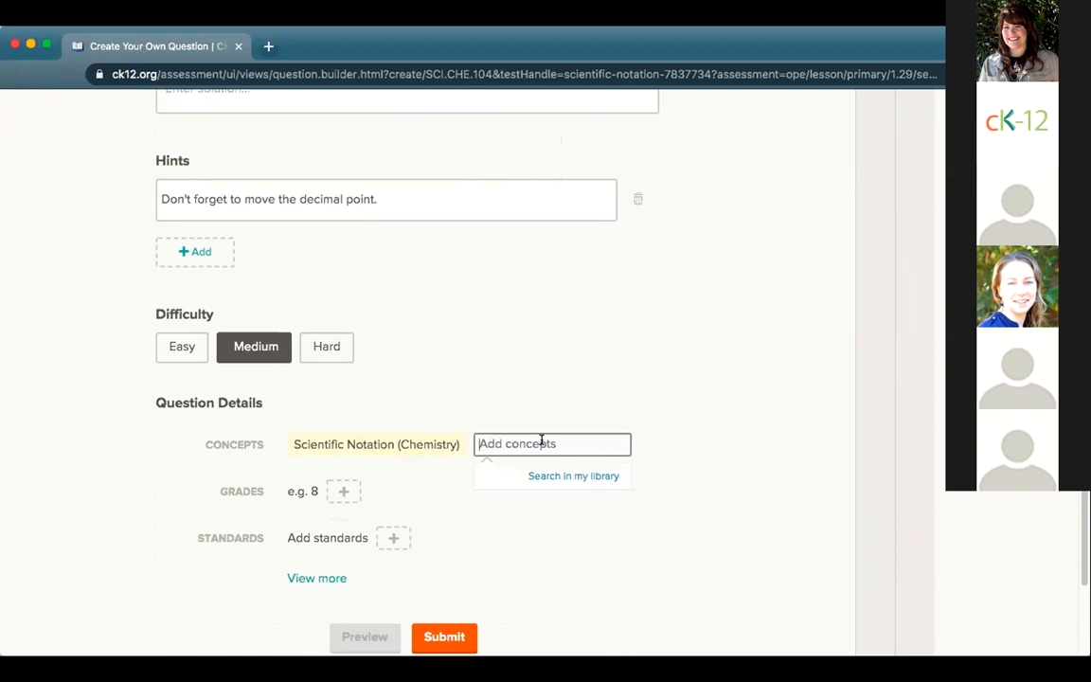
pyautogui.write('scien')
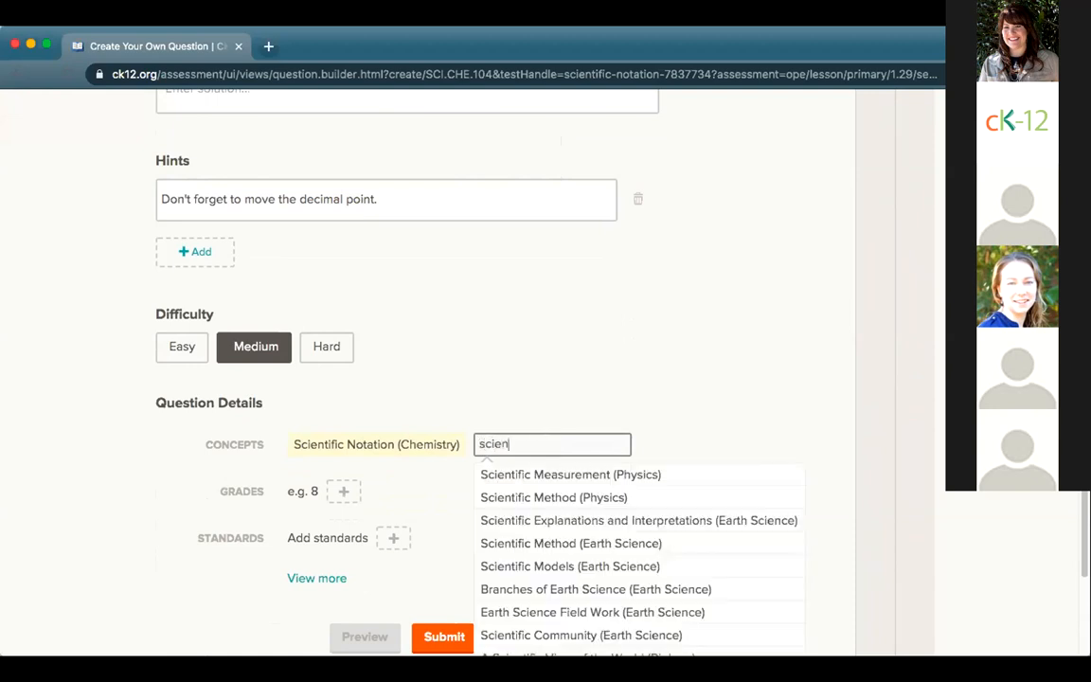
pyautogui.write('tifiction')
pyautogui.press('BackSpace')
pyautogui.press('BackSpace')
pyautogui.press('BackSpace')
pyautogui.press('BackSpace')
pyautogui.write('notation')
pyautogui.press('Down')
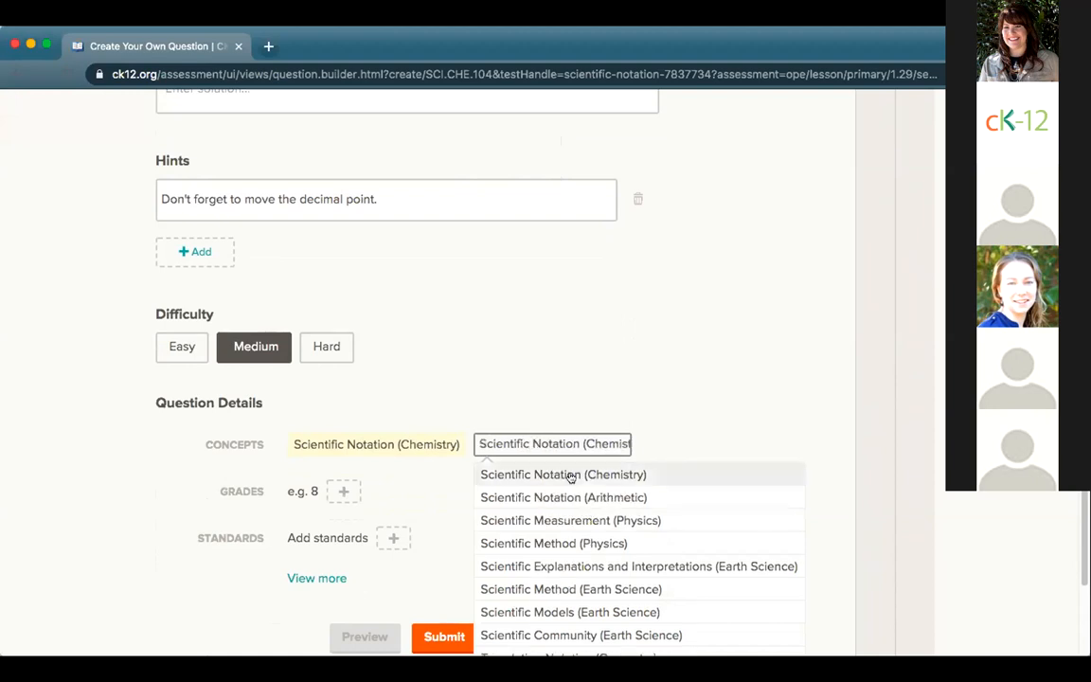
pyautogui.press('Down')
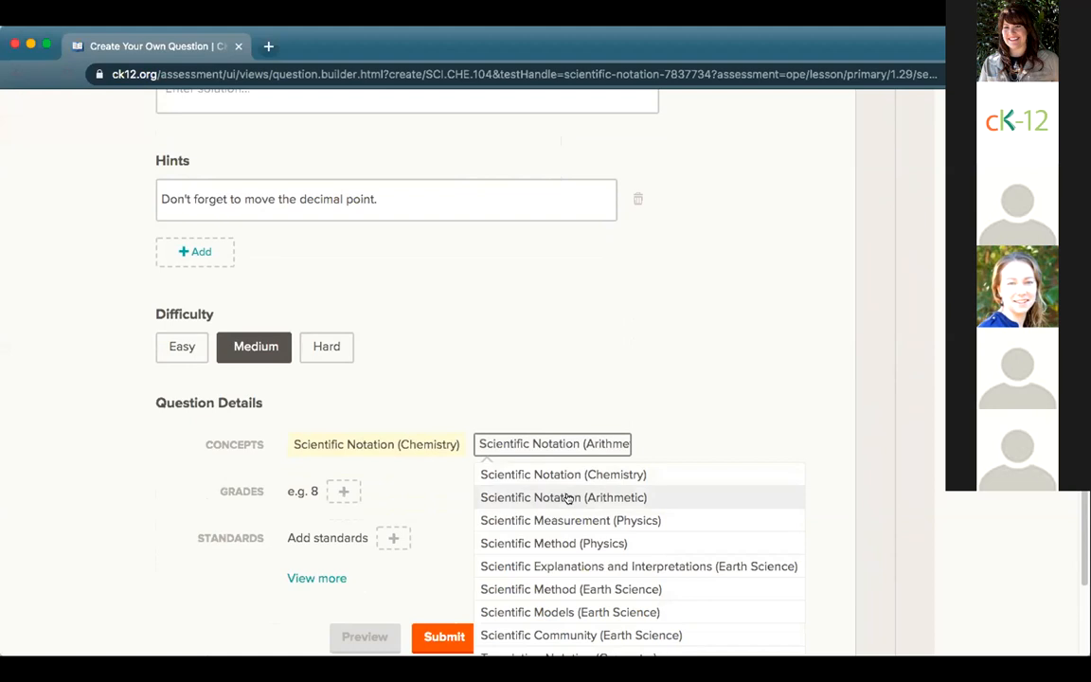
pyautogui.click(568, 499)
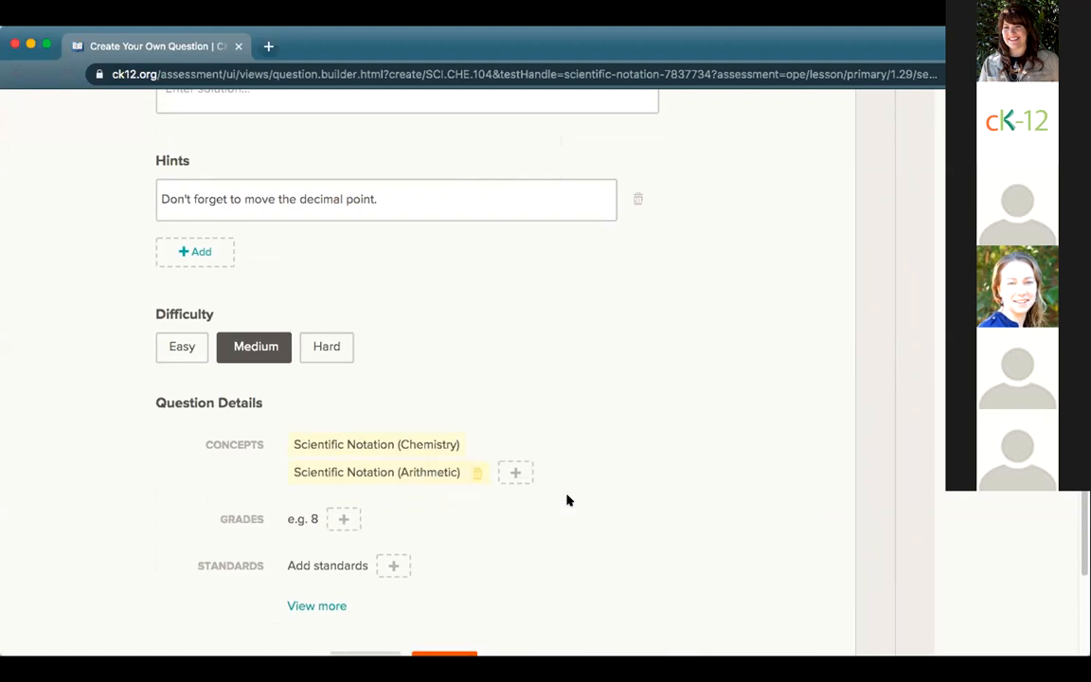
pyautogui.click(477, 476)
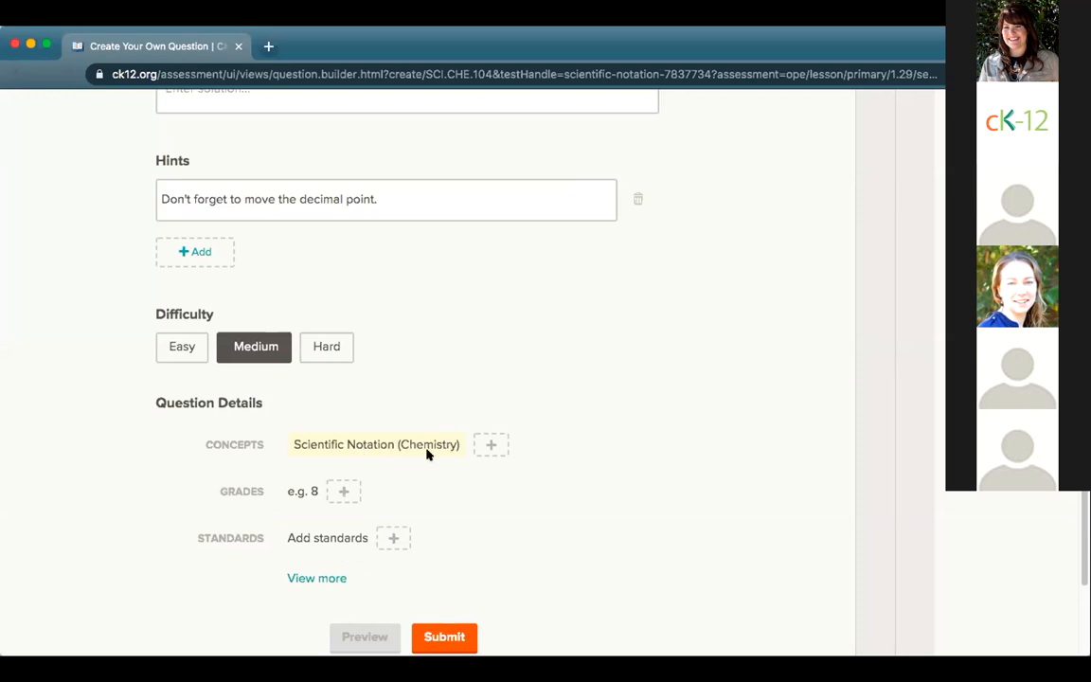
# Step: Search the personal library for "literature" concepts, add Writing about Literature: The Basics to the question, and remove it again
pyautogui.click(481, 444)
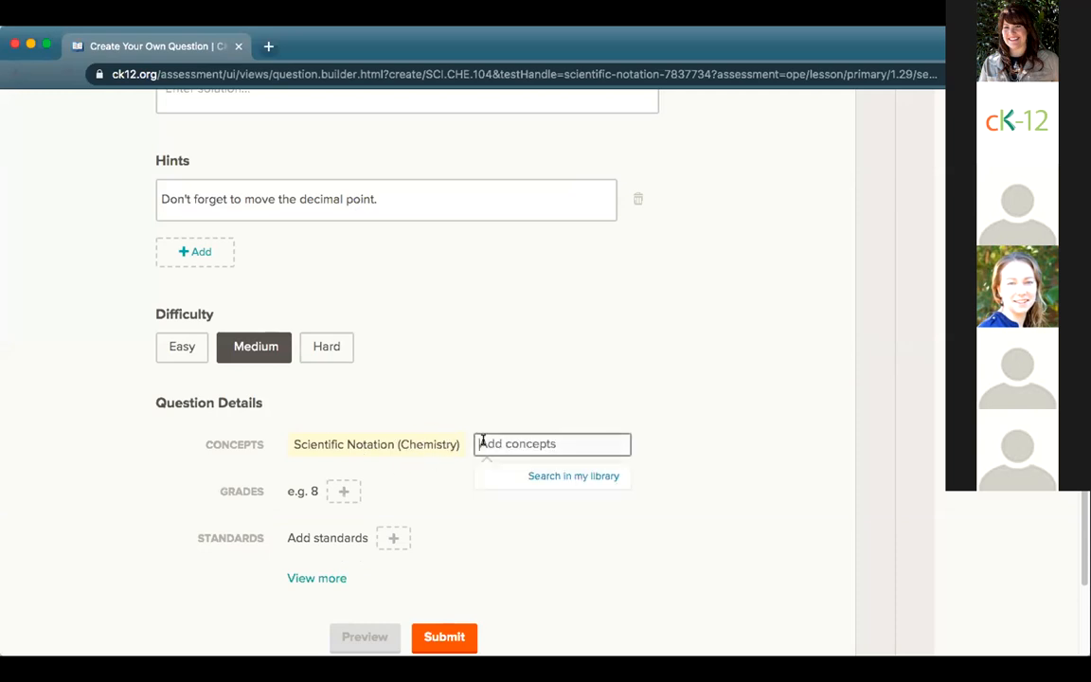
pyautogui.write('literature')
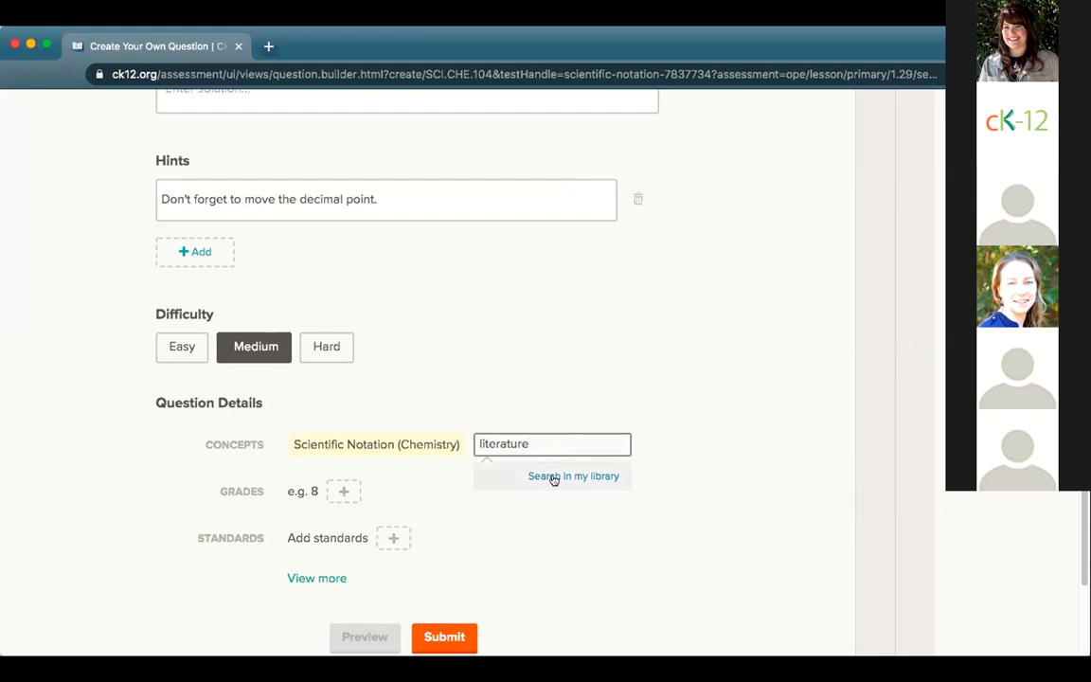
pyautogui.click(554, 478)
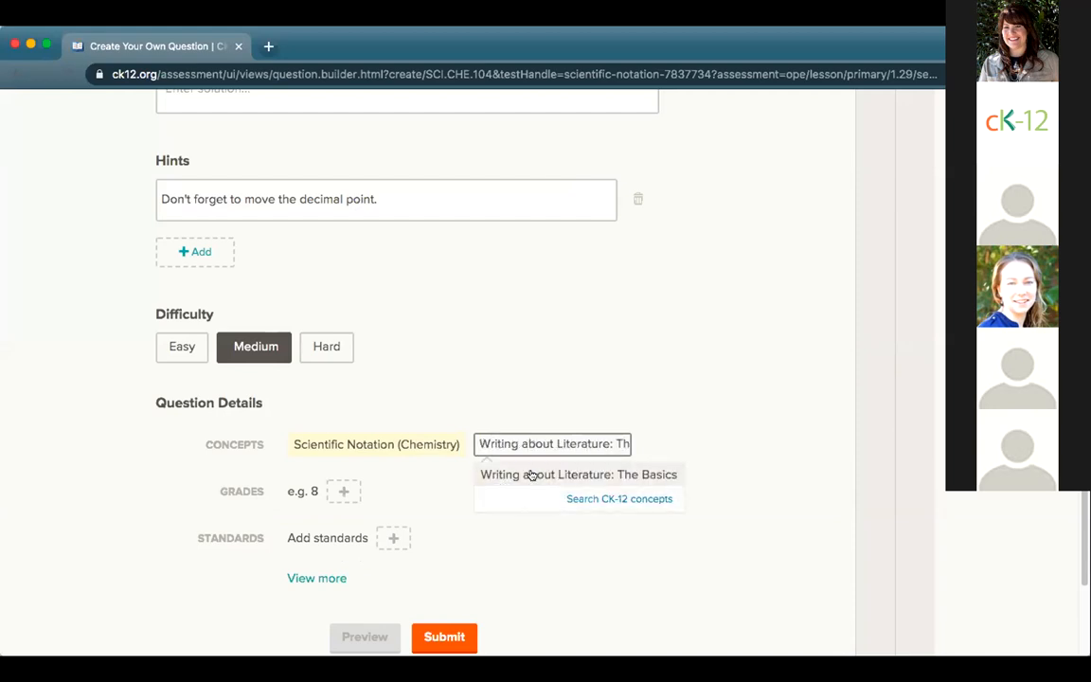
pyautogui.click(531, 475)
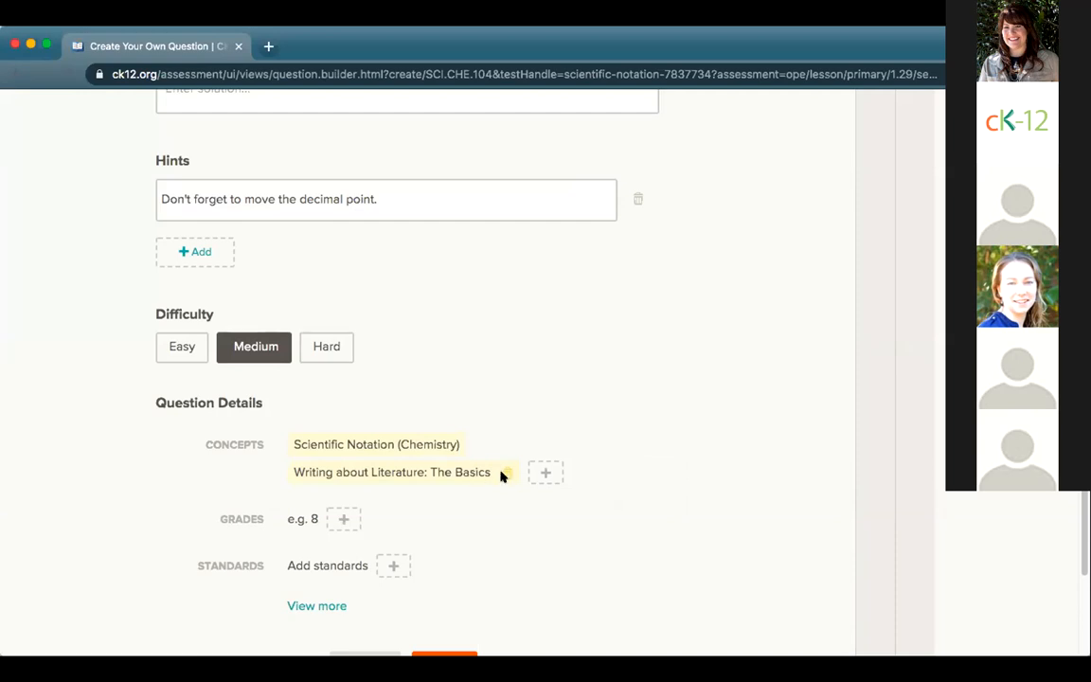
pyautogui.click(503, 475)
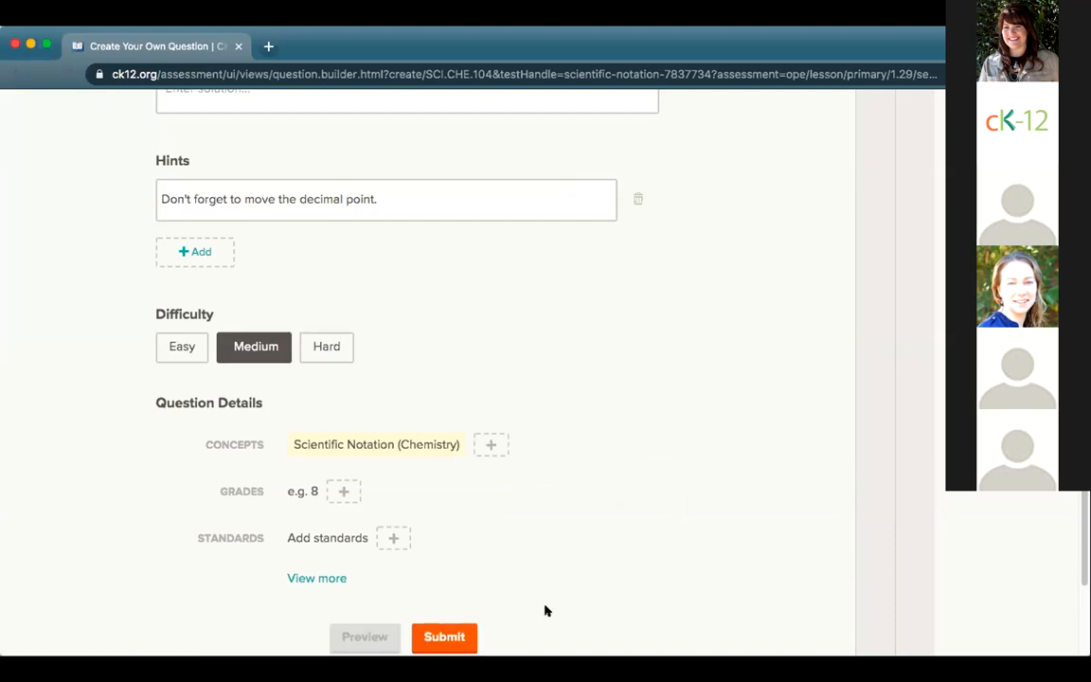
# Step: Expand the additional question details and review the question form from the metadata up to the question text
pyautogui.scroll(-2, 544, 610)
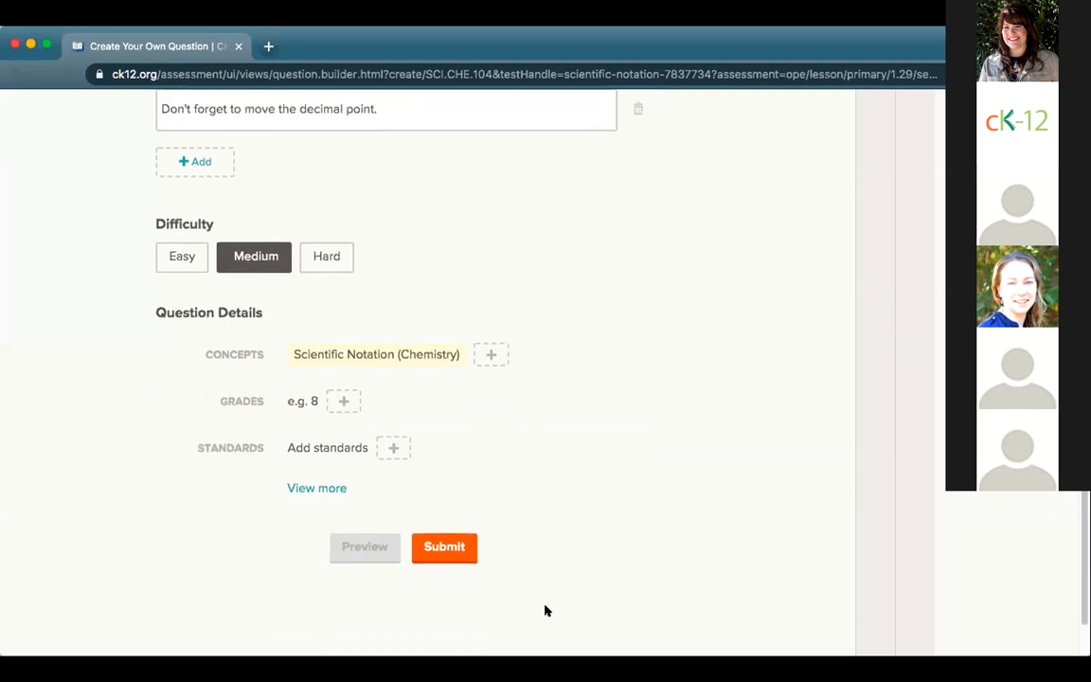
pyautogui.click(310, 485)
pyautogui.scroll(-5, 511, 587)
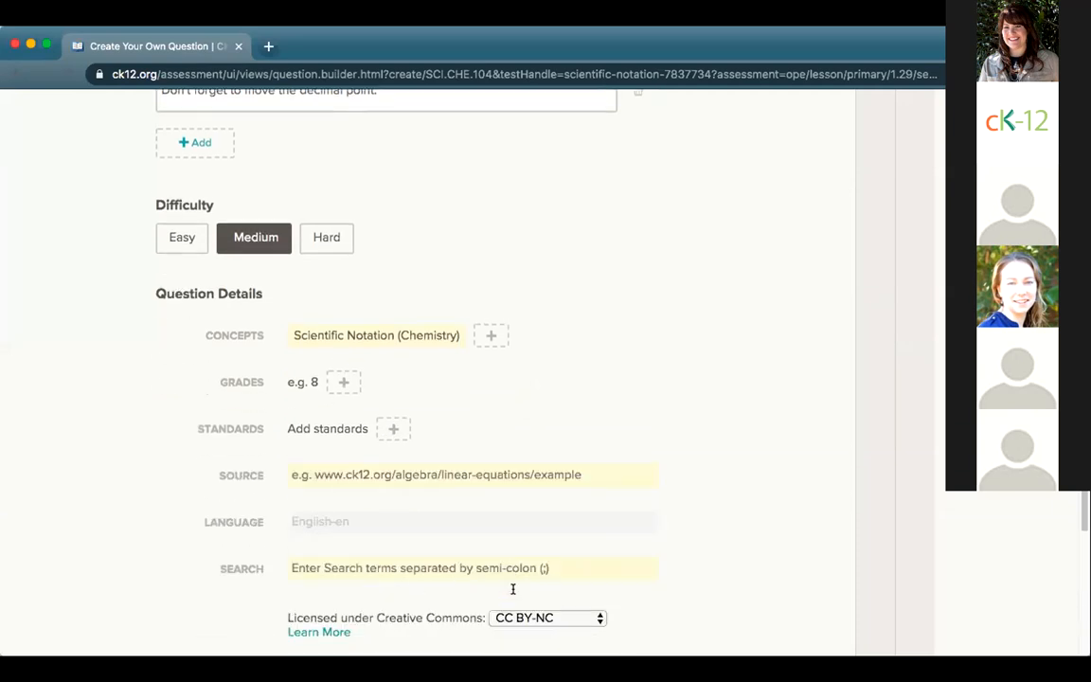
pyautogui.scroll(5, 400, 221)
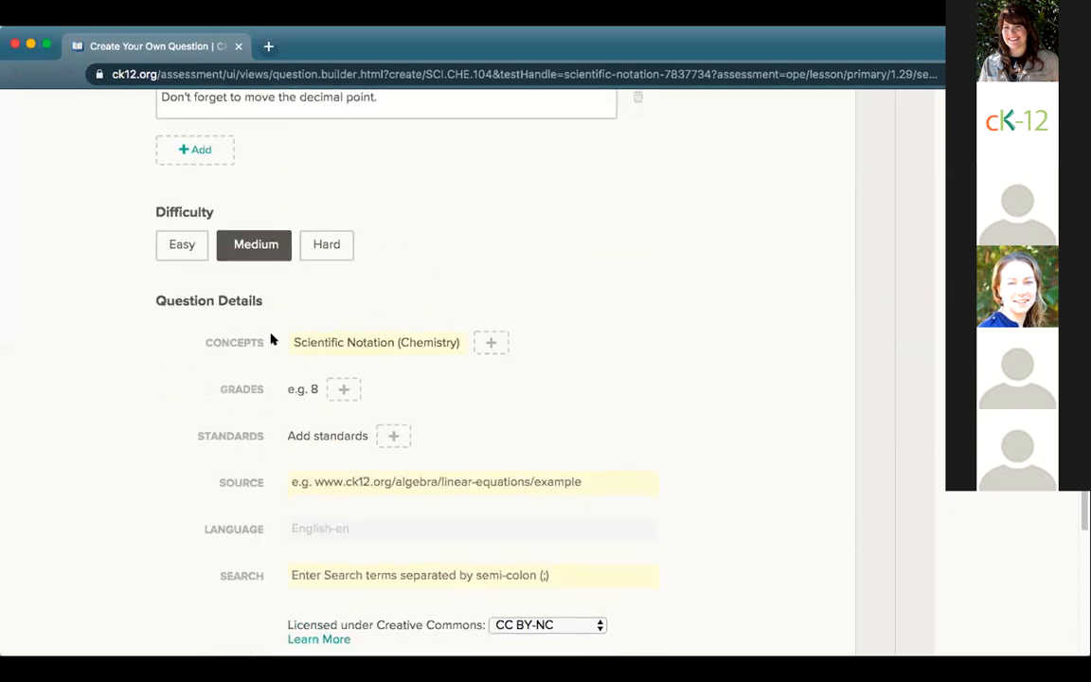
pyautogui.scroll(10, 523, 341)
pyautogui.scroll(4, 524, 341)
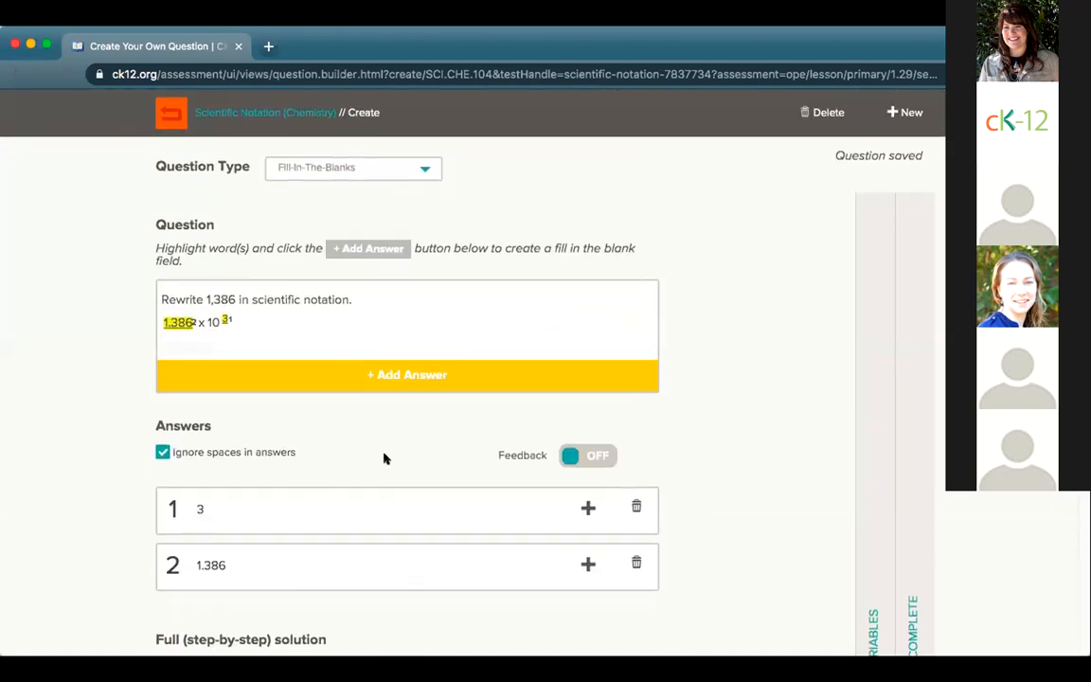
# Step: Submit the 1,386 scientific notation question and finish without previewing it or adding another
pyautogui.scroll(-15, 753, 620)
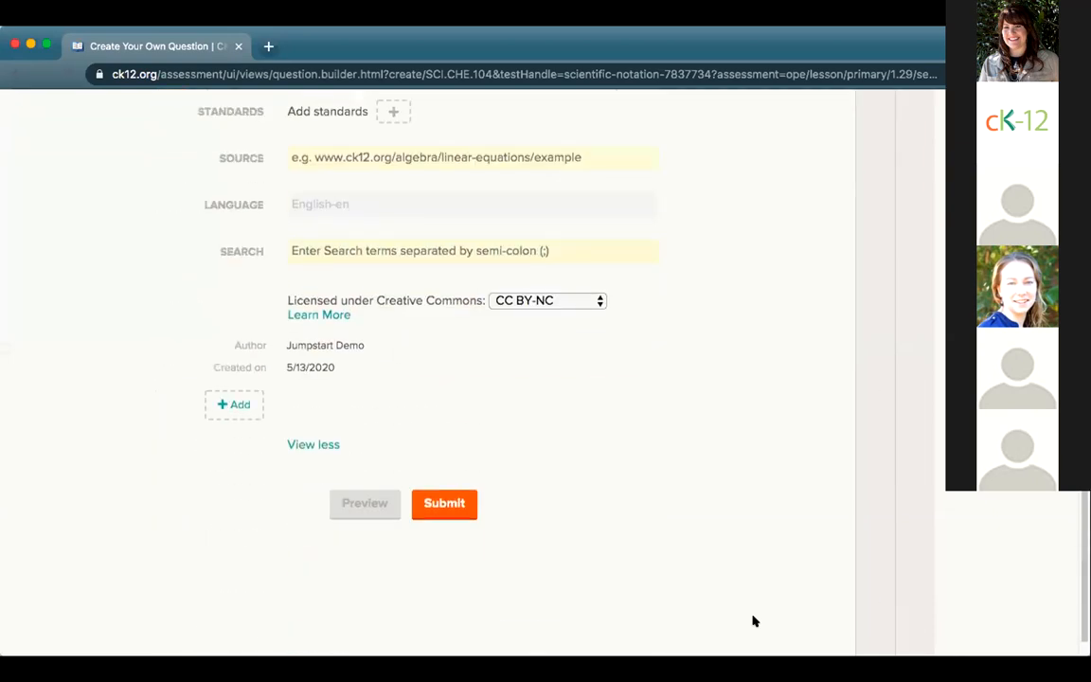
pyautogui.click(440, 481)
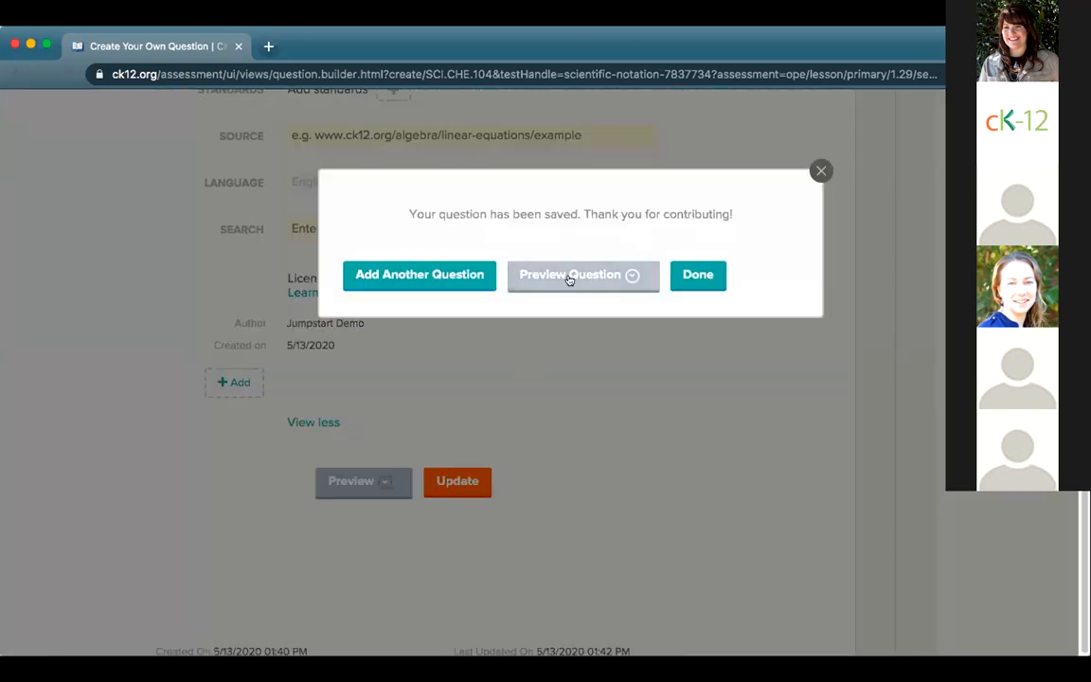
pyautogui.click(697, 275)
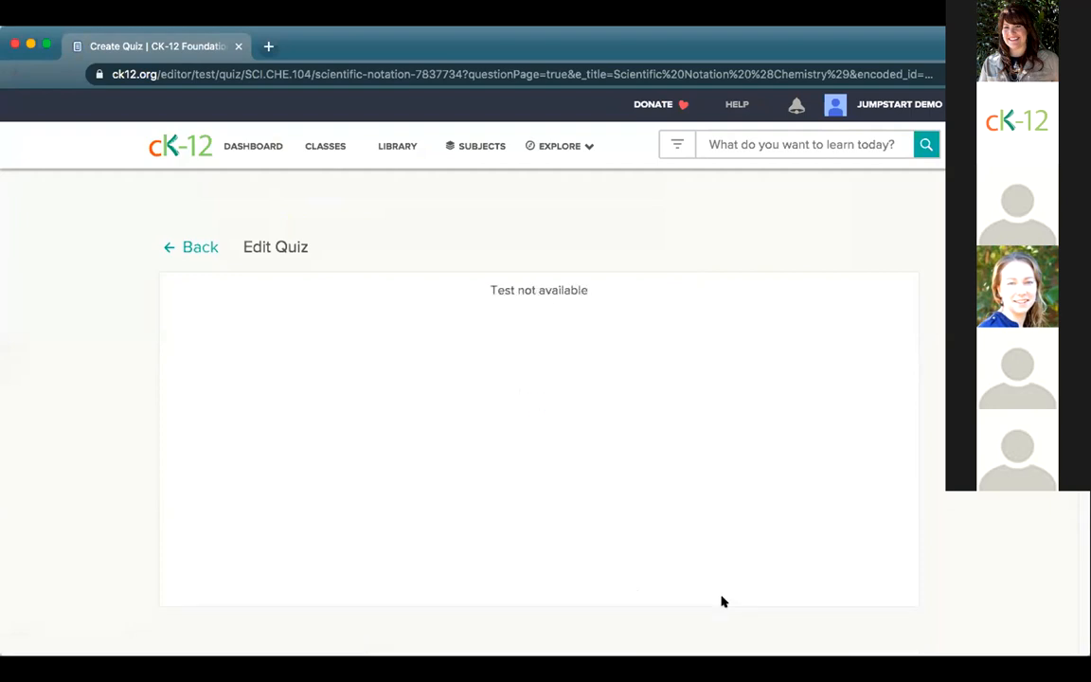
# Step: Return to the library and open the SciNotation-May quiz for editing
pyautogui.click(194, 248)
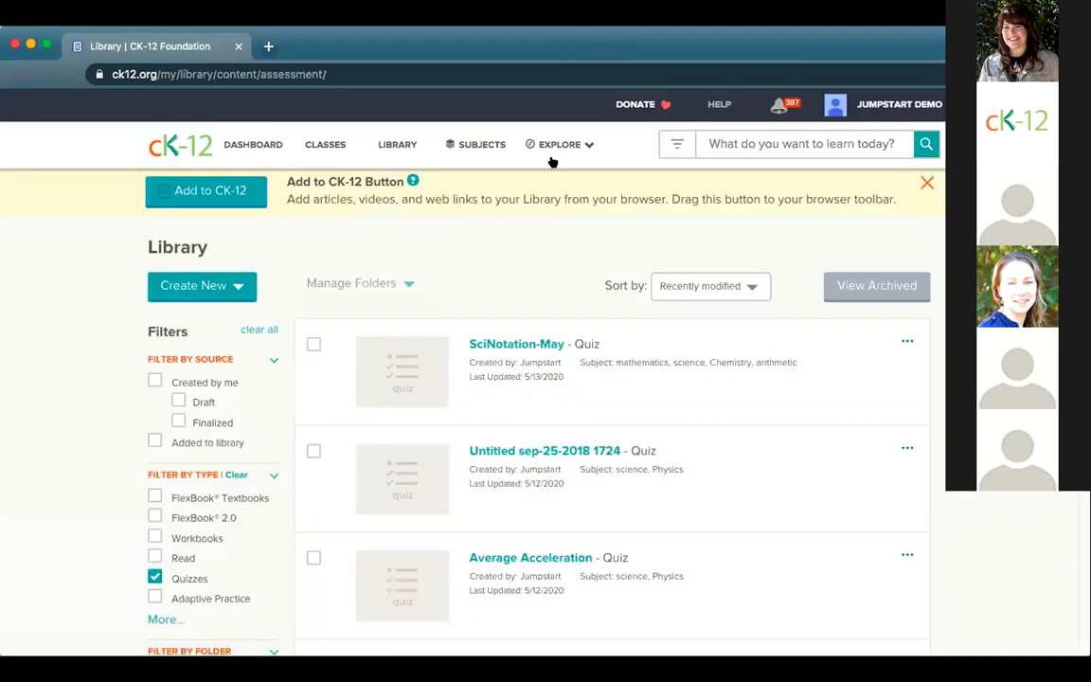
pyautogui.click(511, 345)
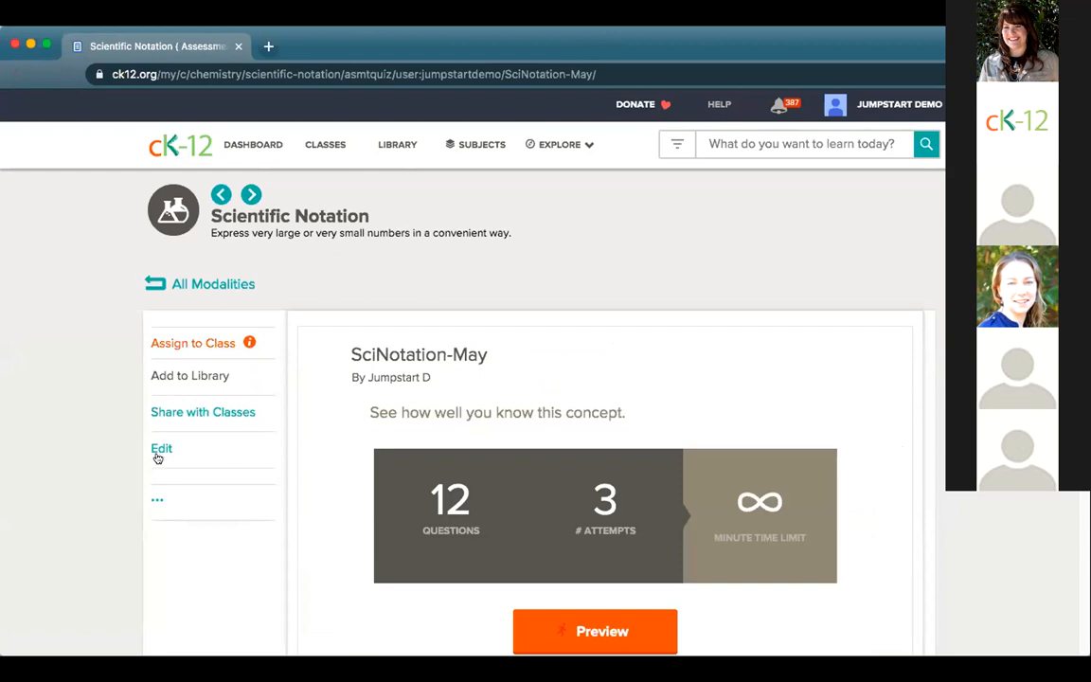
pyautogui.click(160, 447)
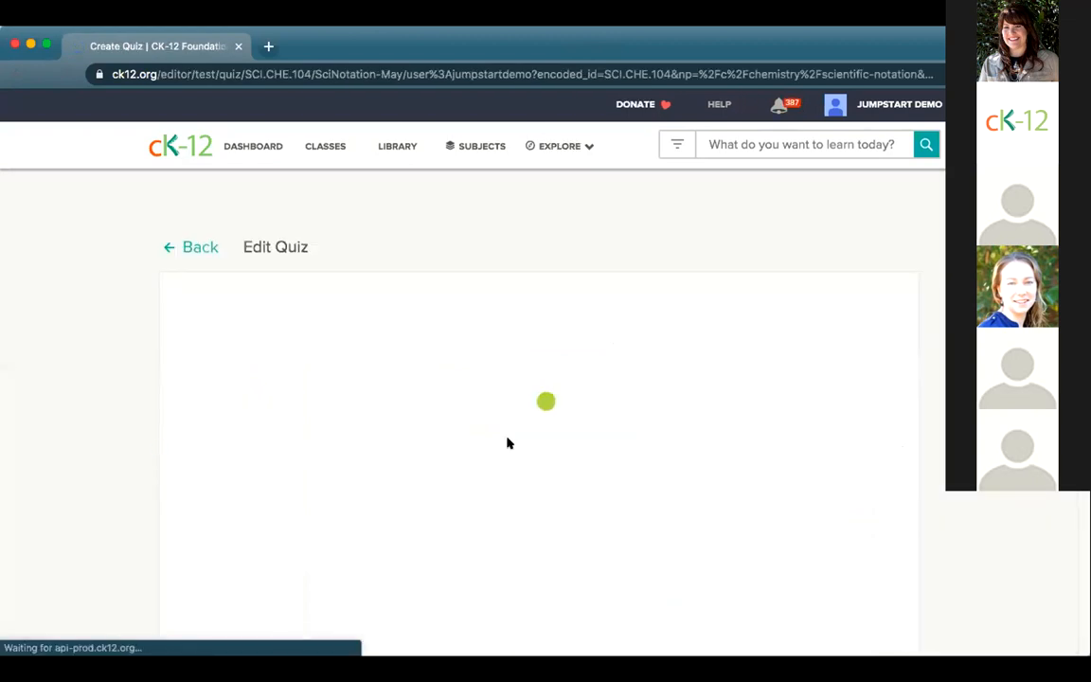
# Step: Open the quiz's Scientific Notation (Chemistry) question set for editing and look over its question list
pyautogui.scroll(-3, 506, 442)
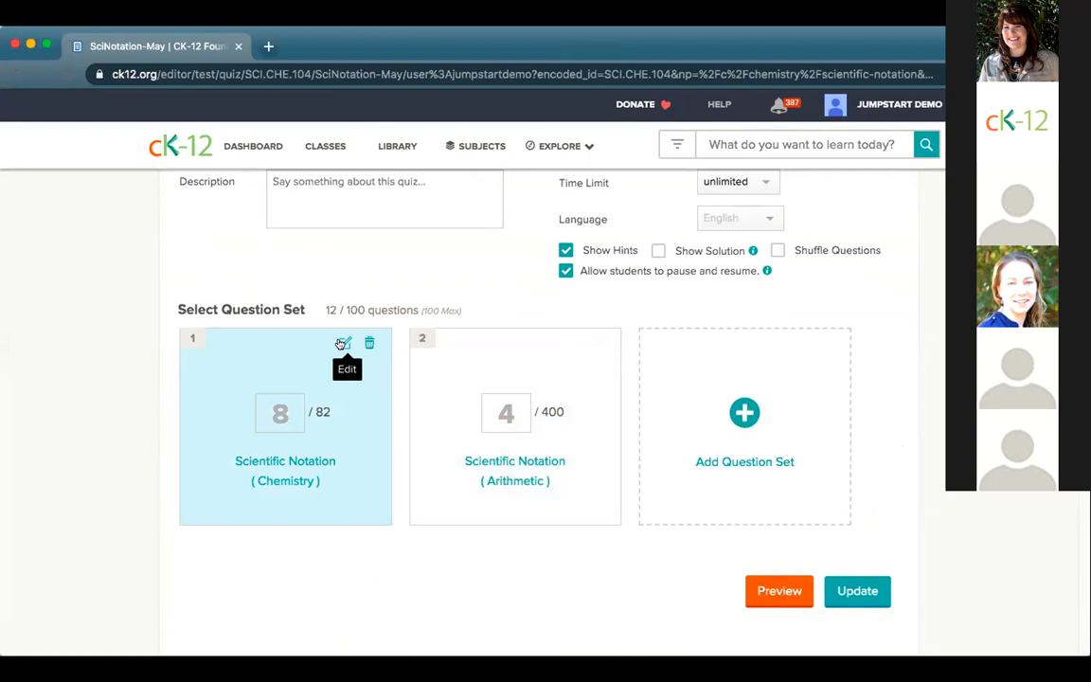
pyautogui.click(342, 343)
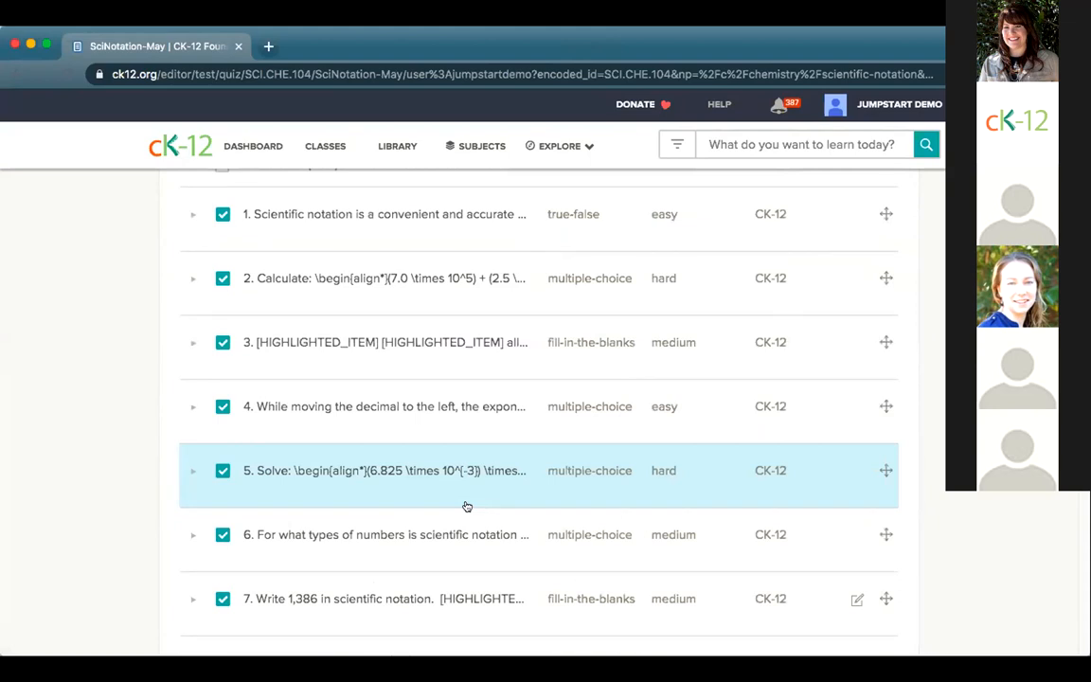
pyautogui.scroll(3, 467, 507)
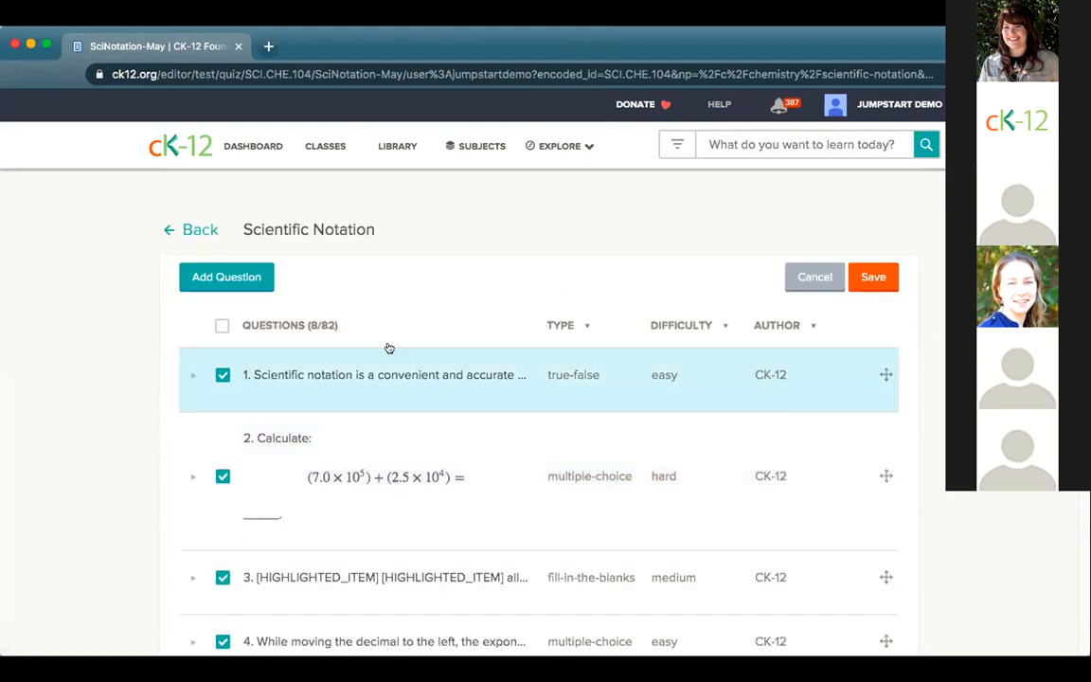
# Step: Expand the preview of question 7 about writing 1,386 in scientific notation and check the answer 1.386 x 10 to the power 2
pyautogui.scroll(-10, 395, 437)
pyautogui.scroll(-1, 395, 437)
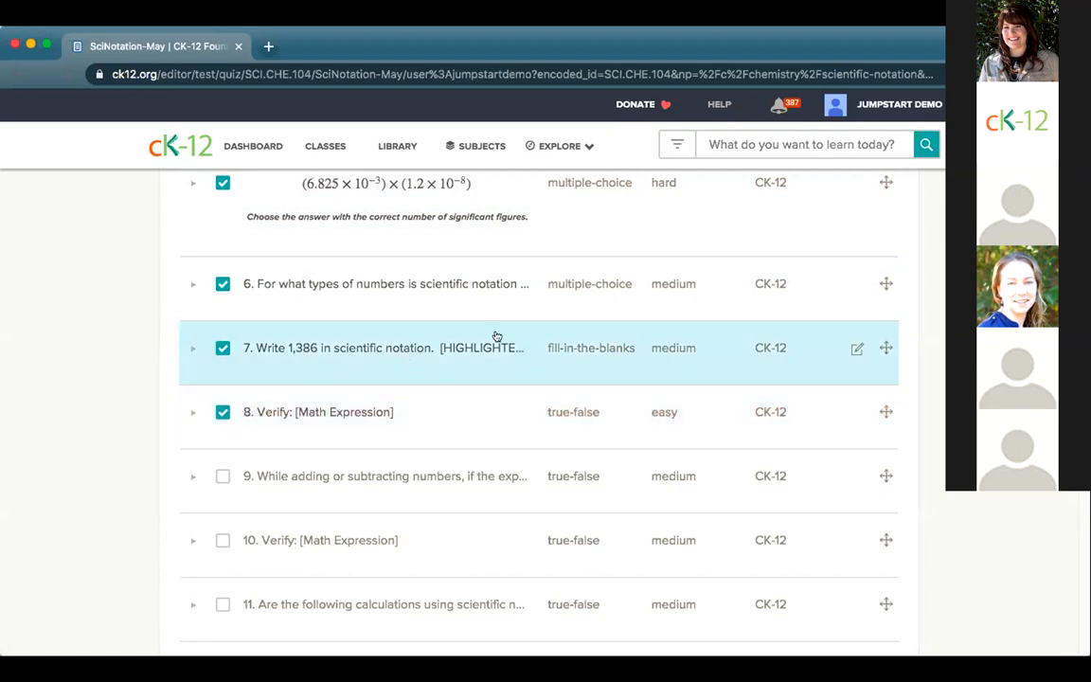
pyautogui.click(190, 349)
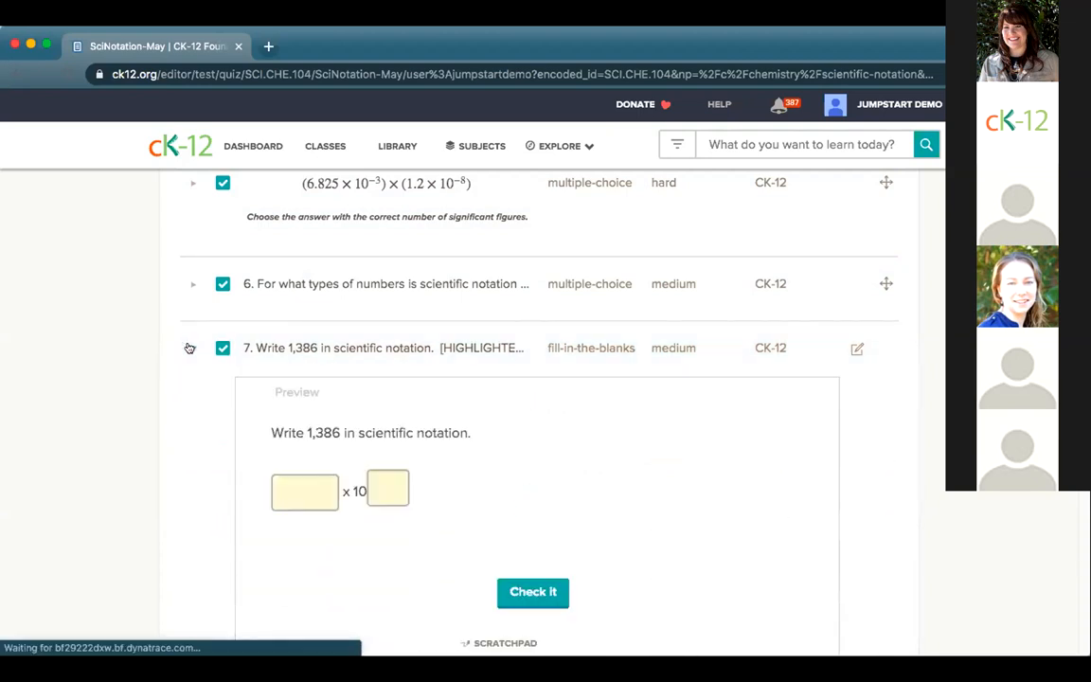
pyautogui.write('1.386')
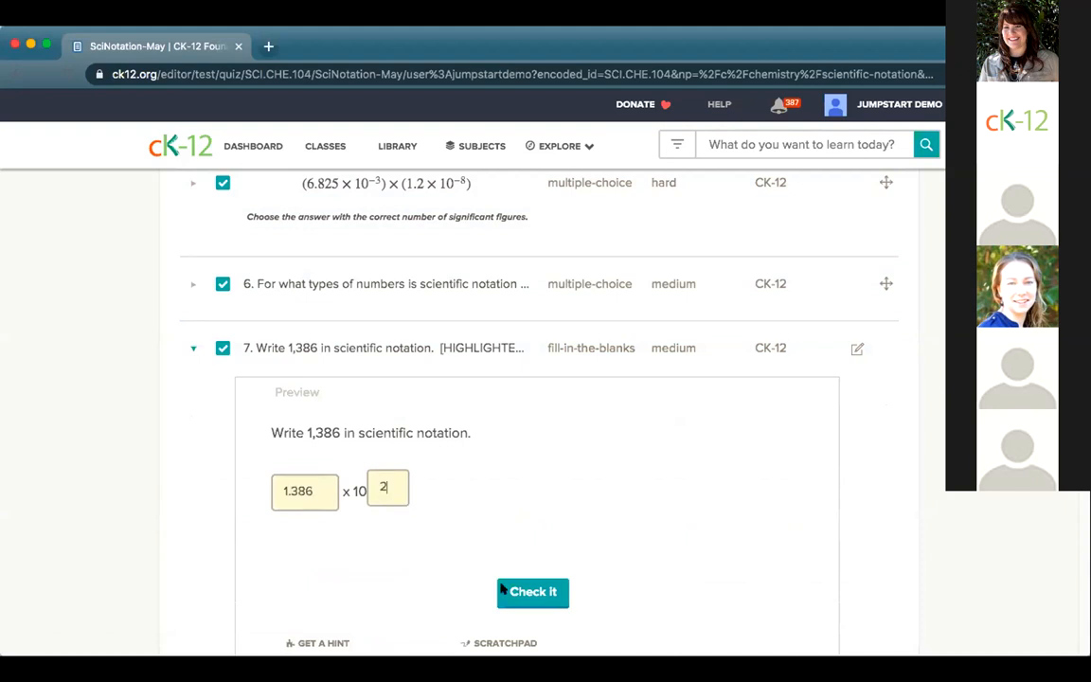
pyautogui.click(546, 593)
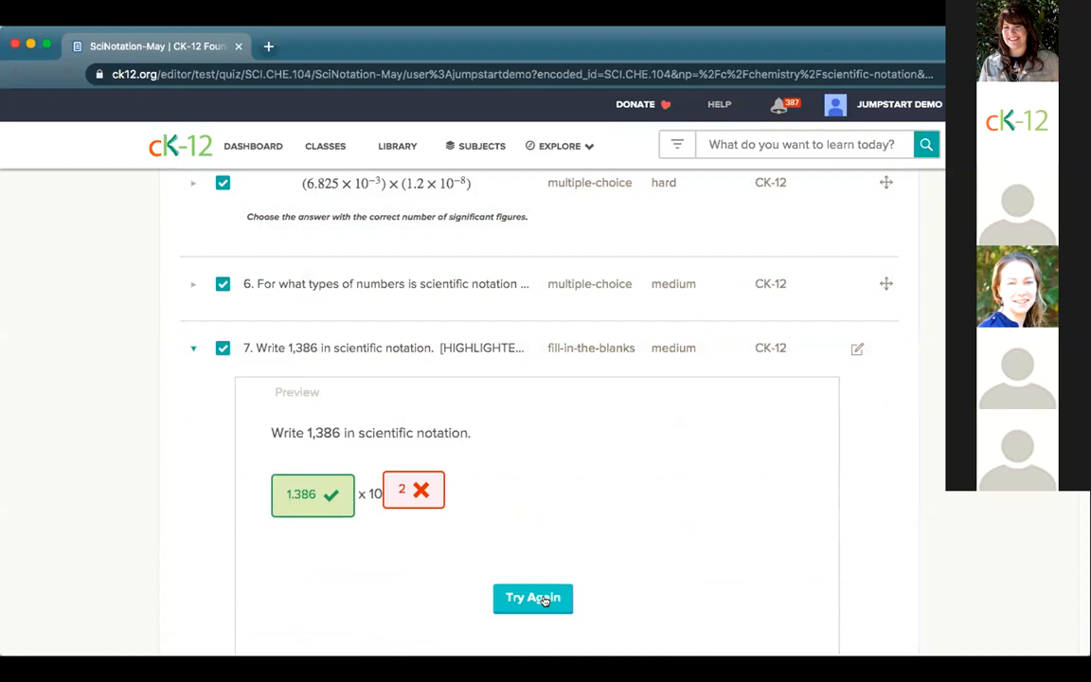
pyautogui.scroll(-3, 597, 580)
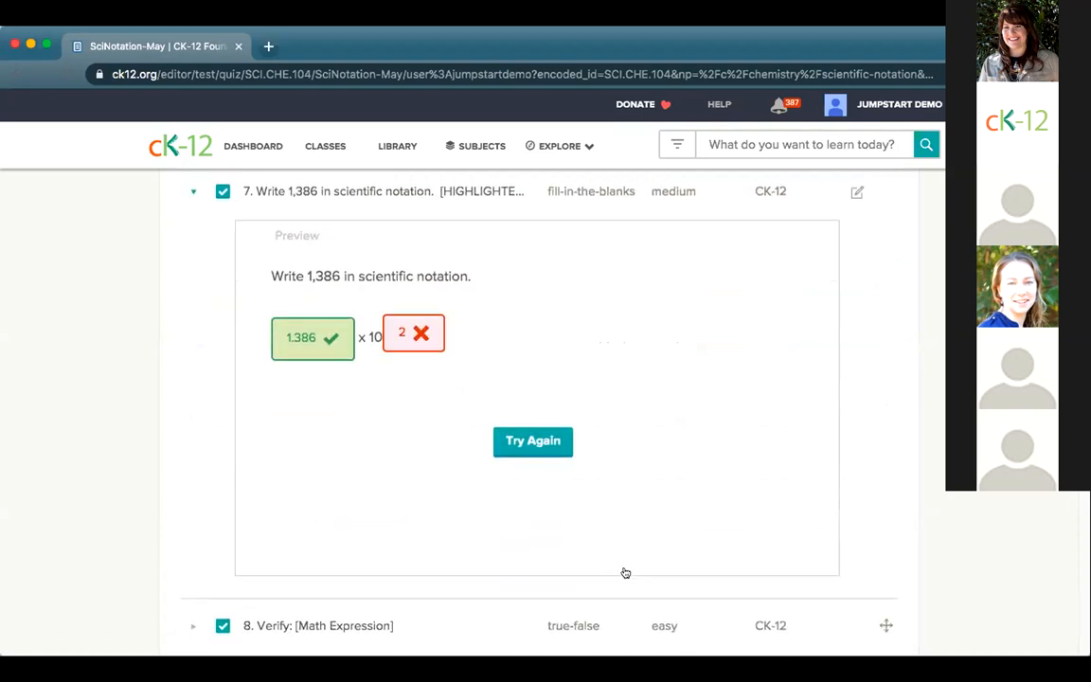
pyautogui.scroll(9, 625, 517)
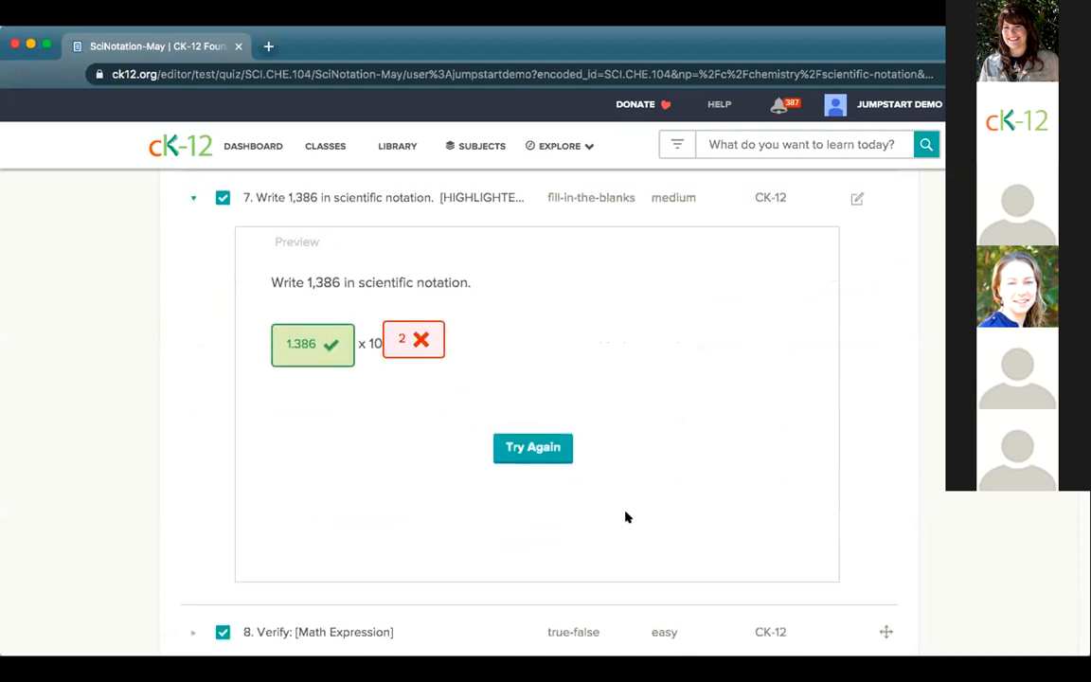
# Step: Save the Scientific Notation (Chemistry) question set and move the Arithmetic question set ahead of it in the quiz
pyautogui.scroll(5, 625, 518)
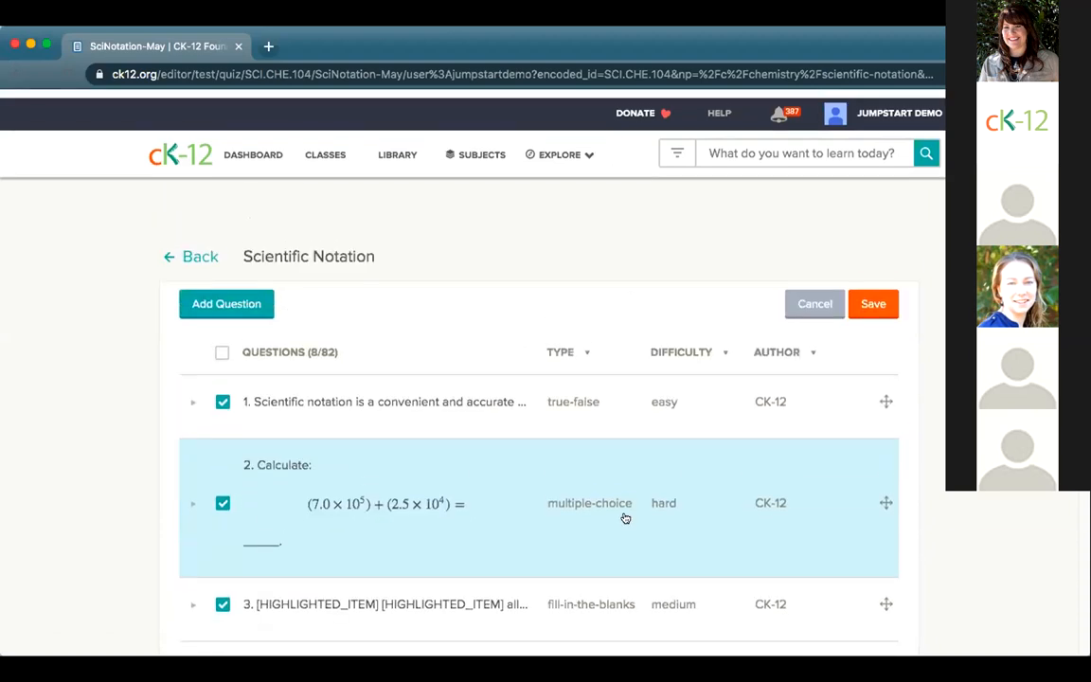
pyautogui.click(873, 296)
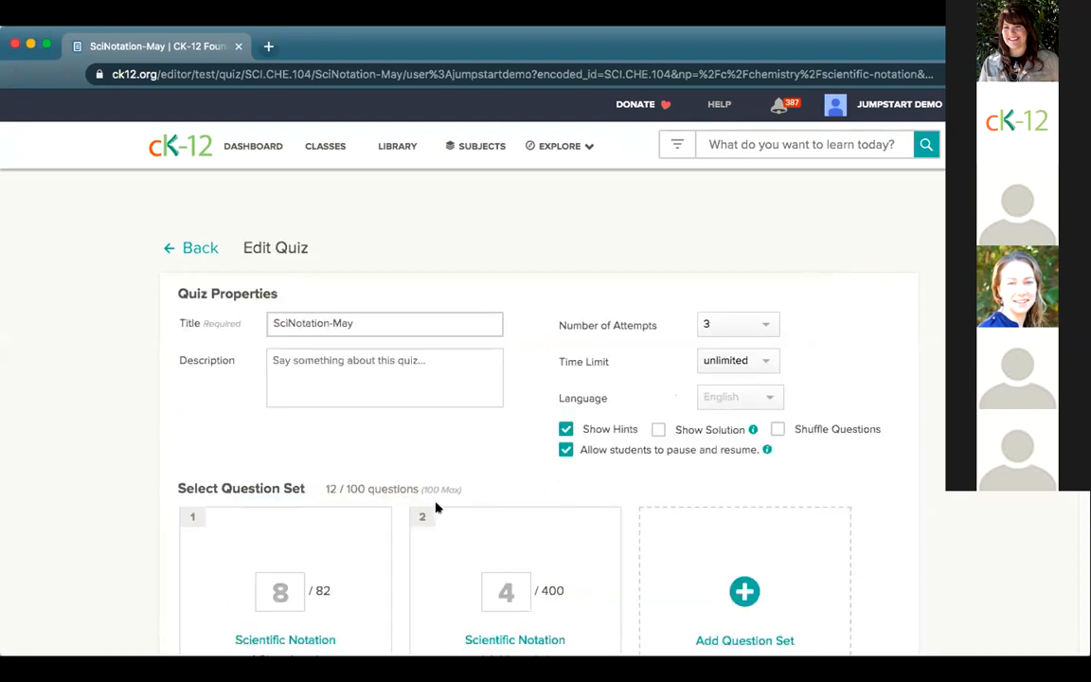
pyautogui.moveTo(419, 516); pyautogui.dragTo(179, 519)
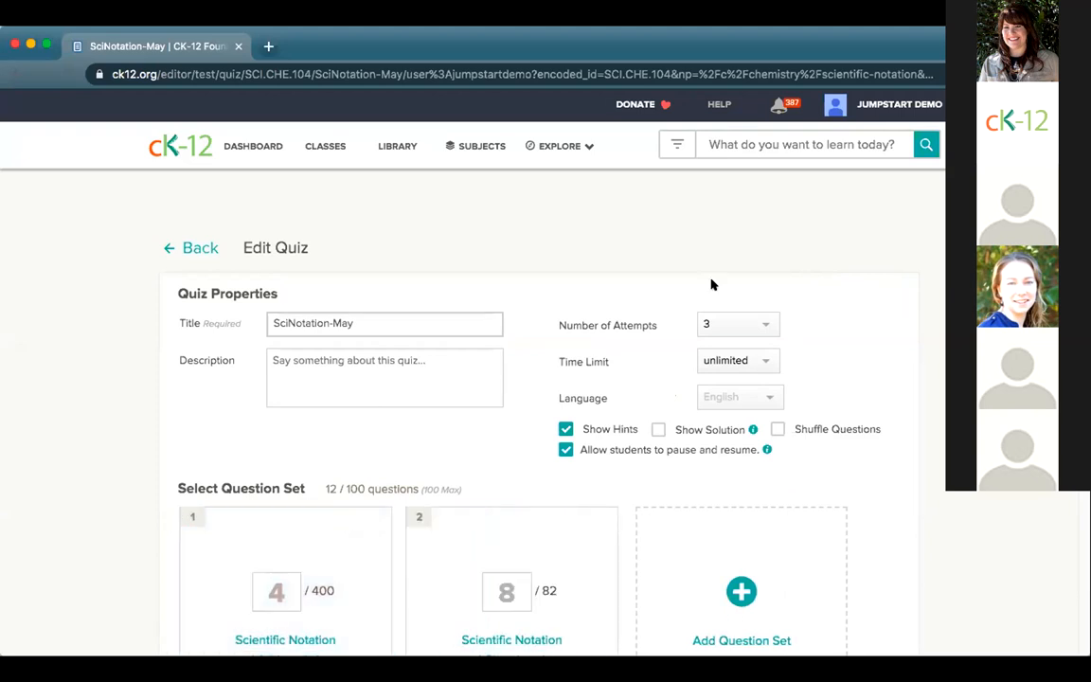
# Step: Update the SciNotation-May quiz and return to its overview page without previewing it
pyautogui.scroll(-3, 923, 486)
pyautogui.rightClick(923, 487)
pyautogui.click(857, 540)
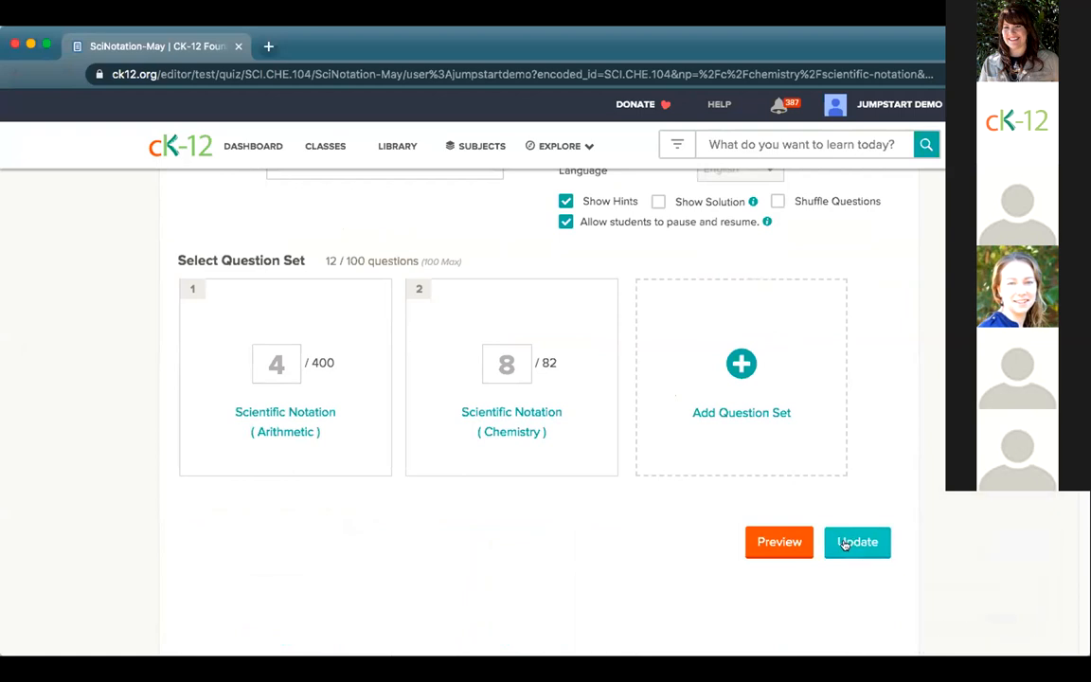
pyautogui.click(843, 542)
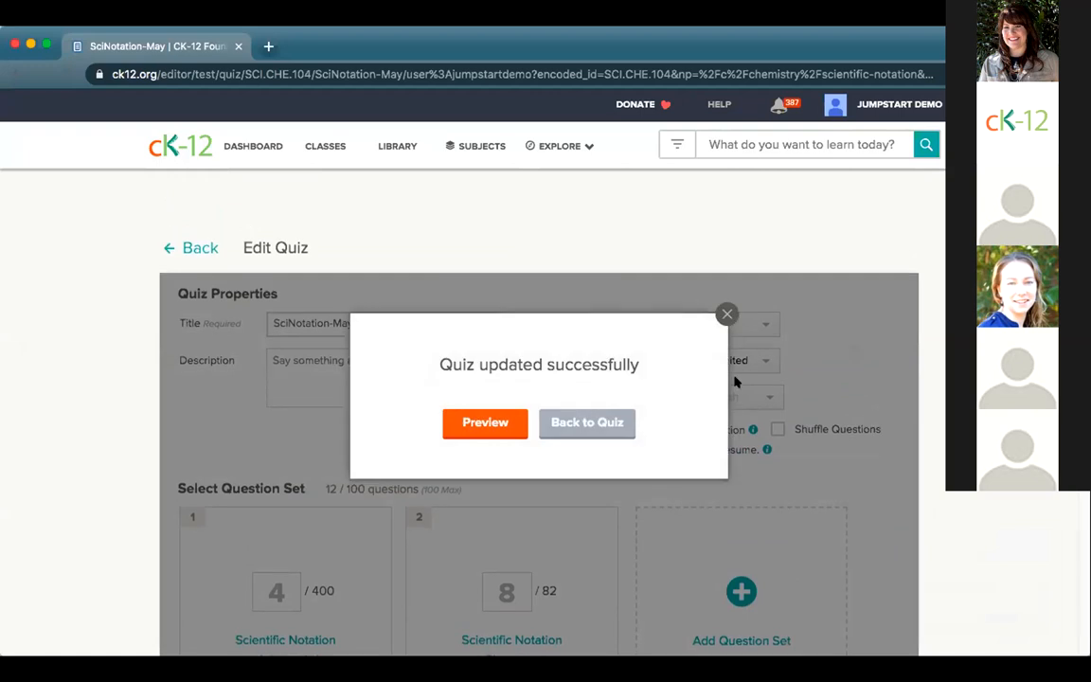
pyautogui.click(616, 423)
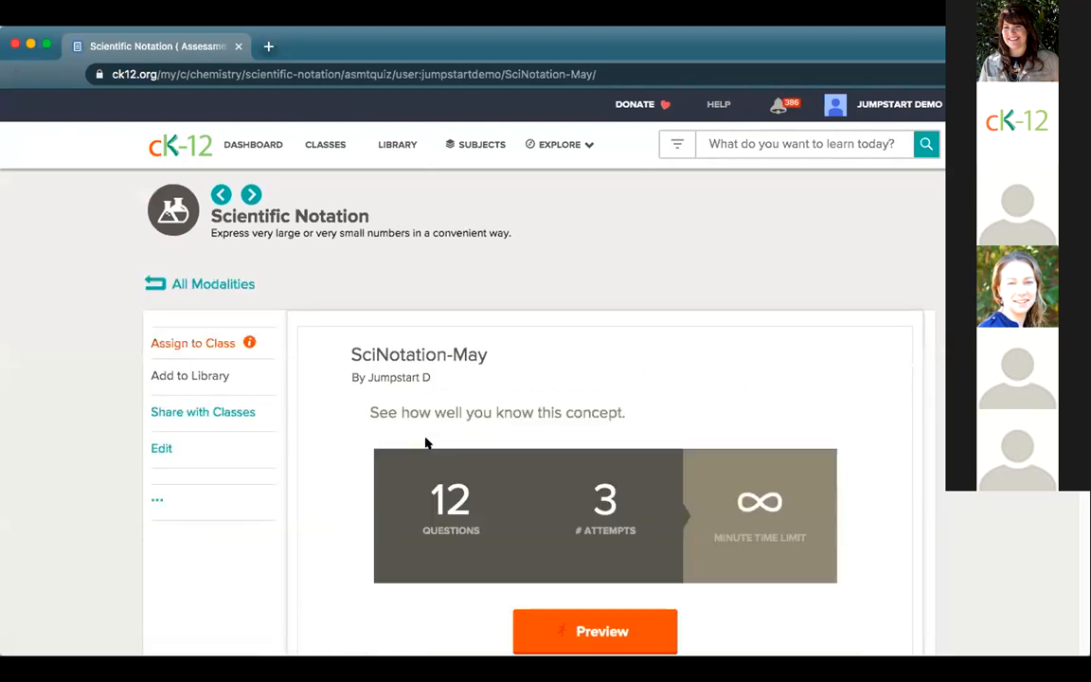
# Step: Check the platforms available for assigning the quiz to a class, and close the dialog without assigning it
pyautogui.click(177, 344)
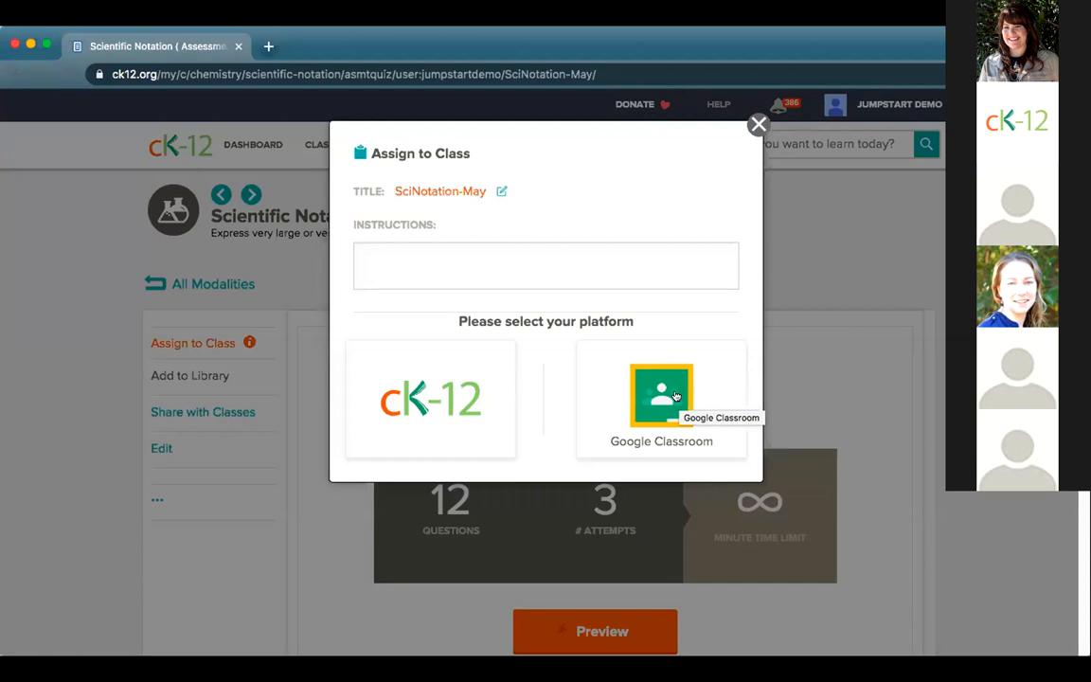
pyautogui.click(758, 125)
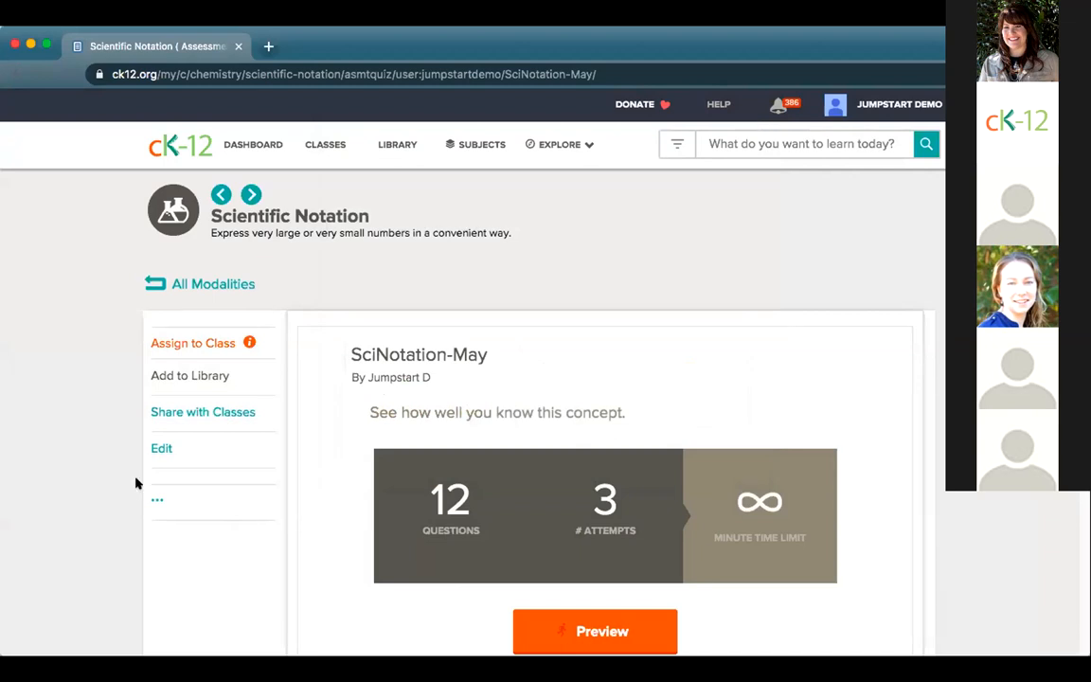
# Step: Show the quiz's embed code for inline questions and copy the complete iframe code
pyautogui.click(152, 502)
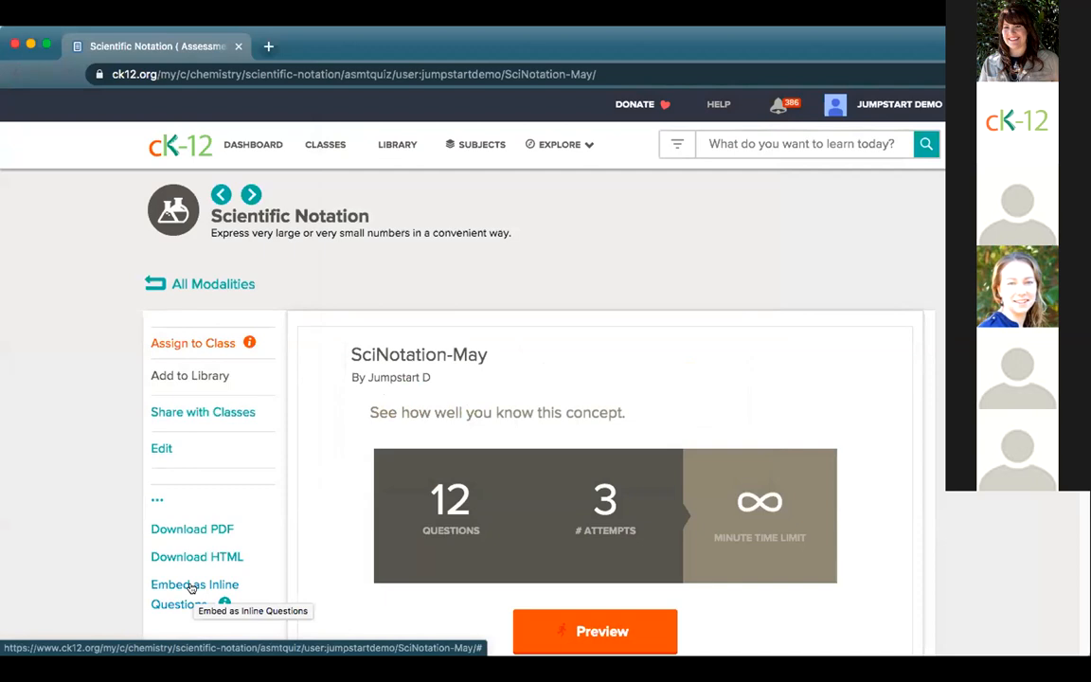
pyautogui.click(183, 592)
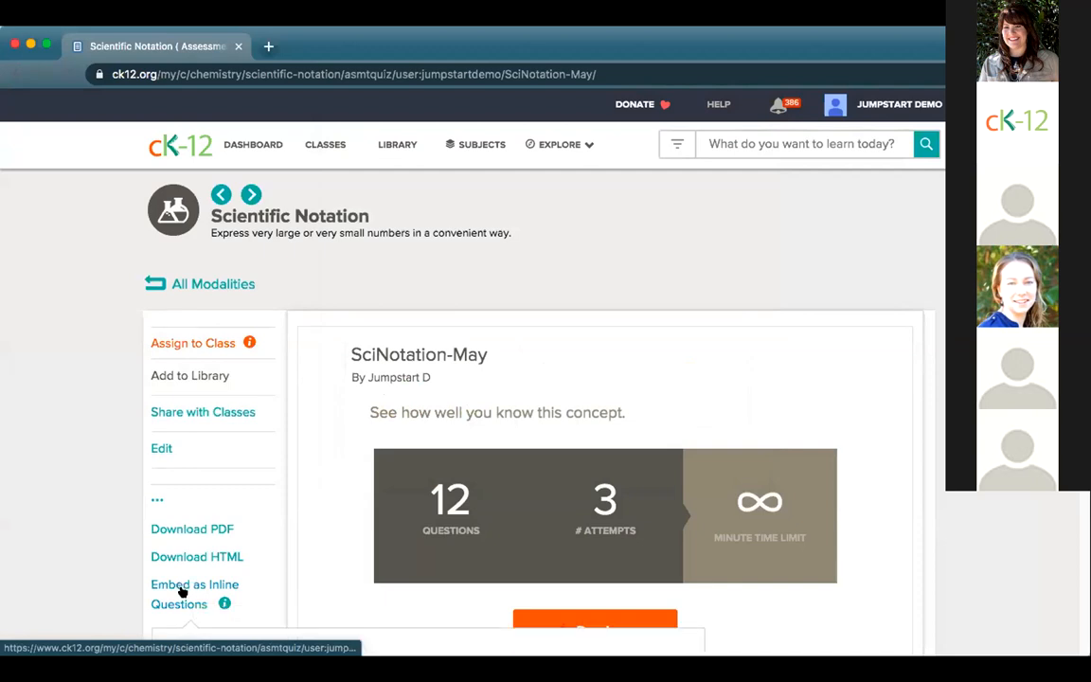
pyautogui.scroll(-2, 331, 553)
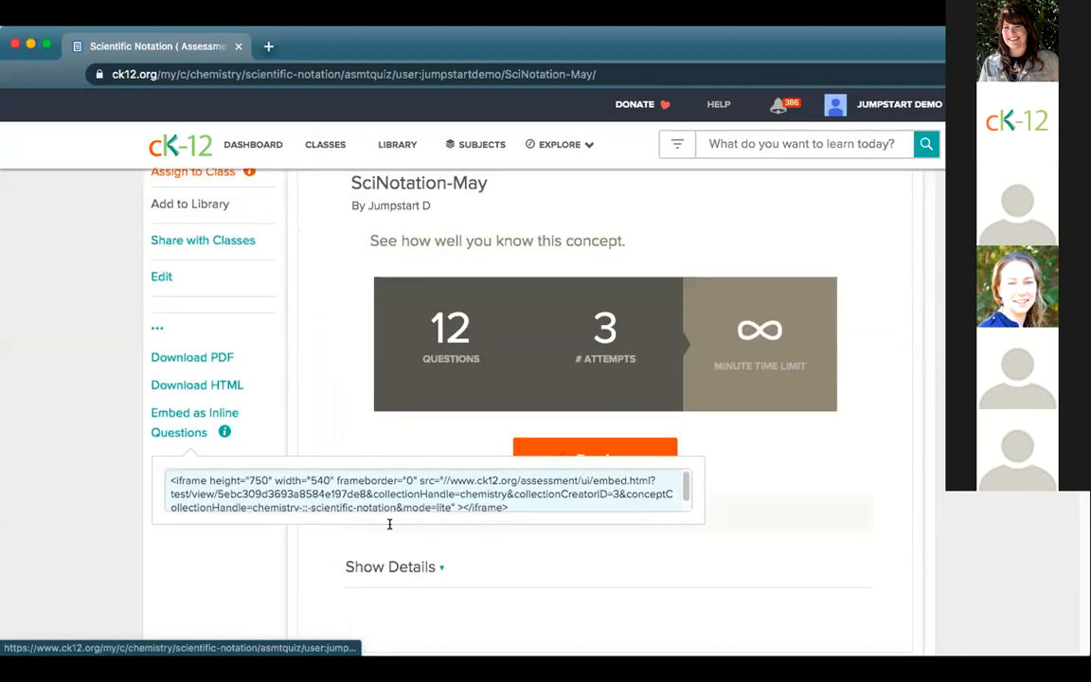
pyautogui.click(443, 494)
pyautogui.rightClick(443, 494)
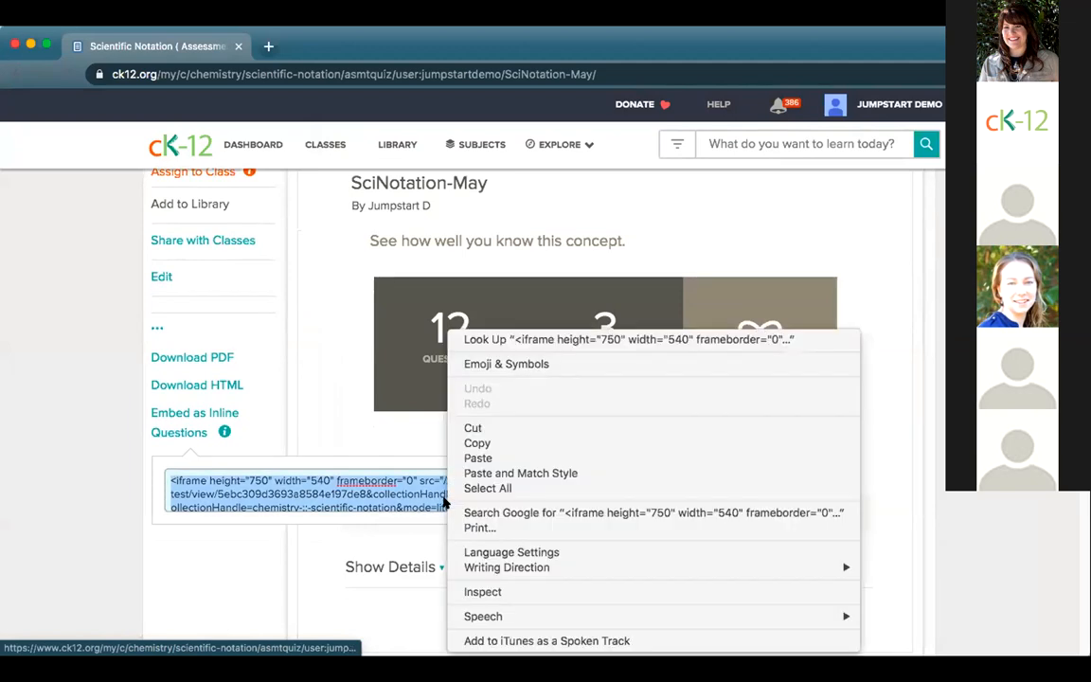
pyautogui.click(497, 444)
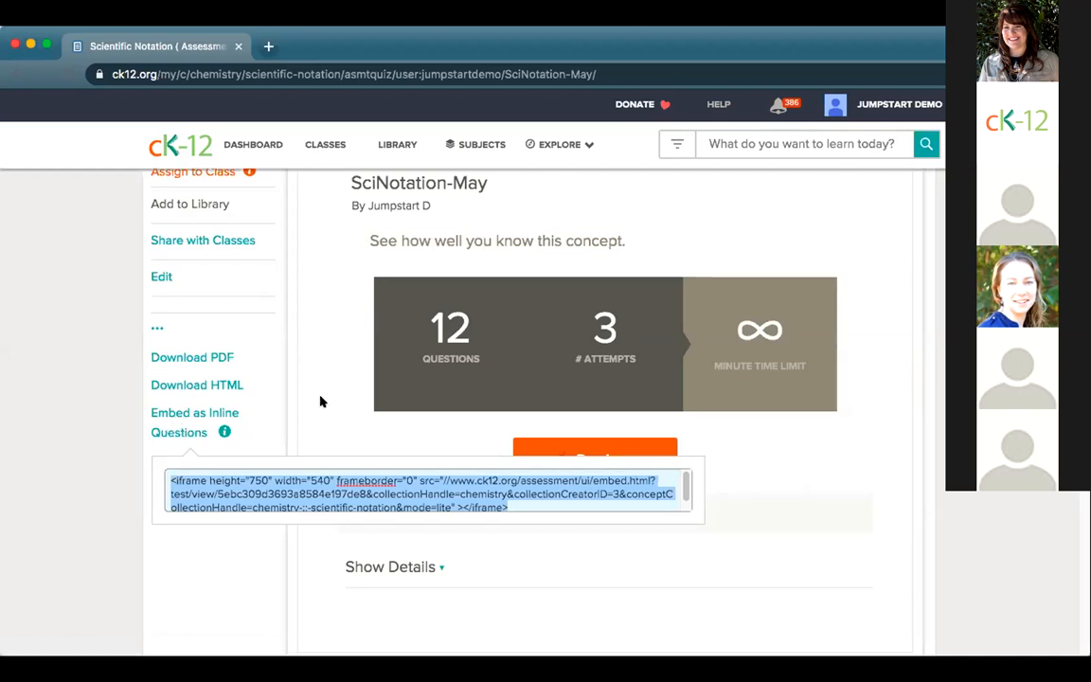
# Step: Return to the library and open the My School Physical & Earth Science for Middle School FlexBook
pyautogui.scroll(4, 384, 382)
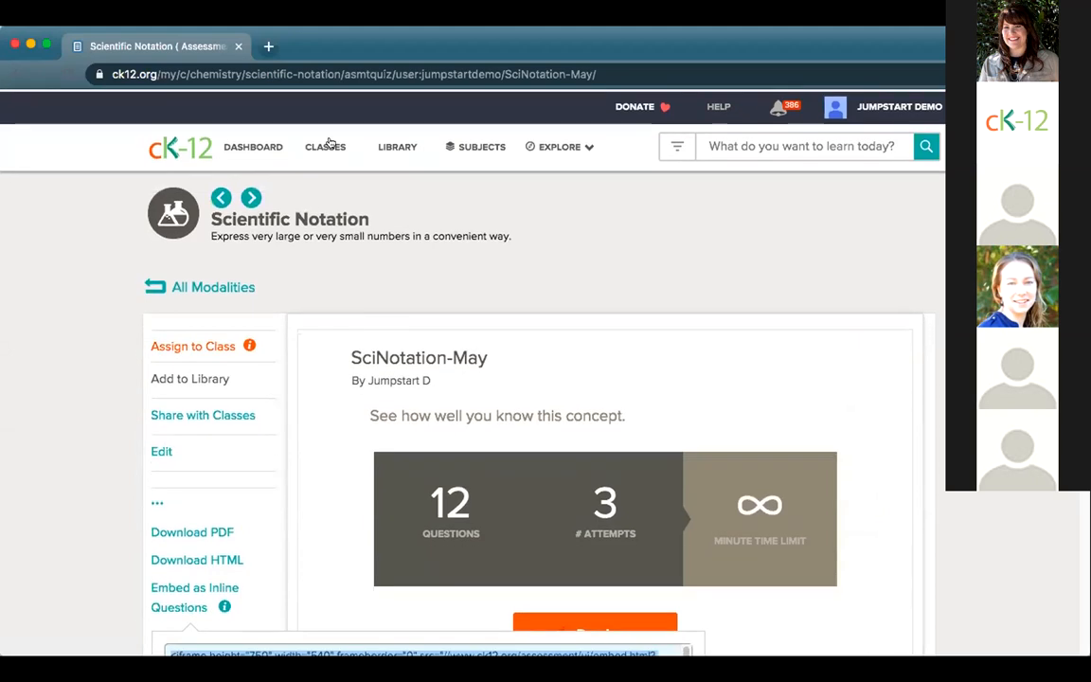
pyautogui.click(403, 153)
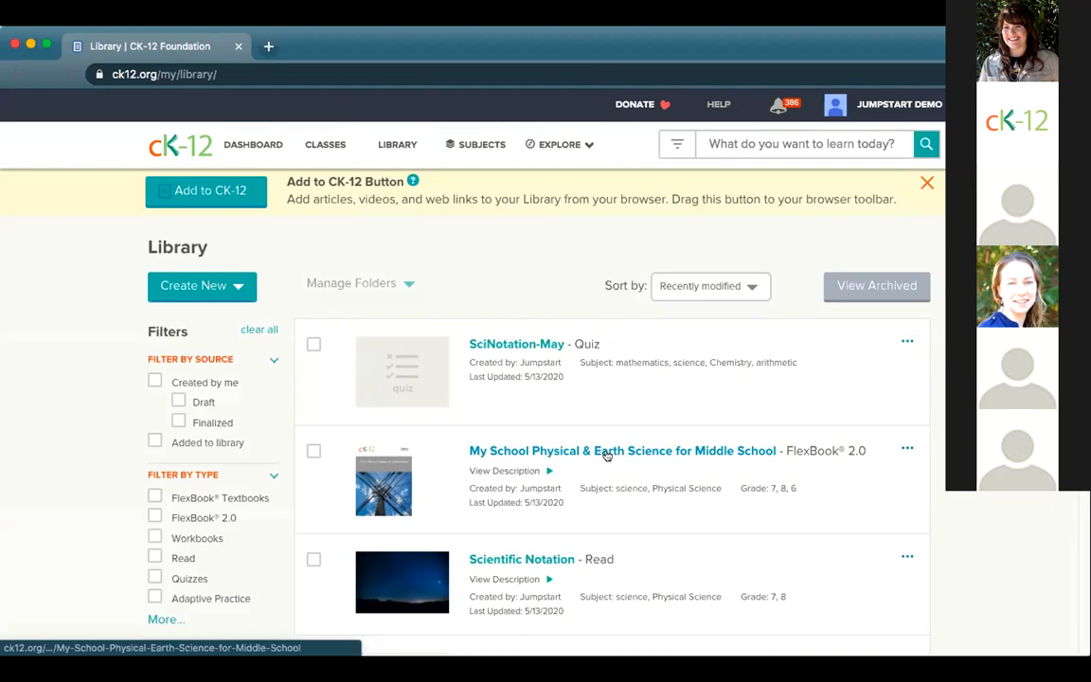
pyautogui.click(607, 456)
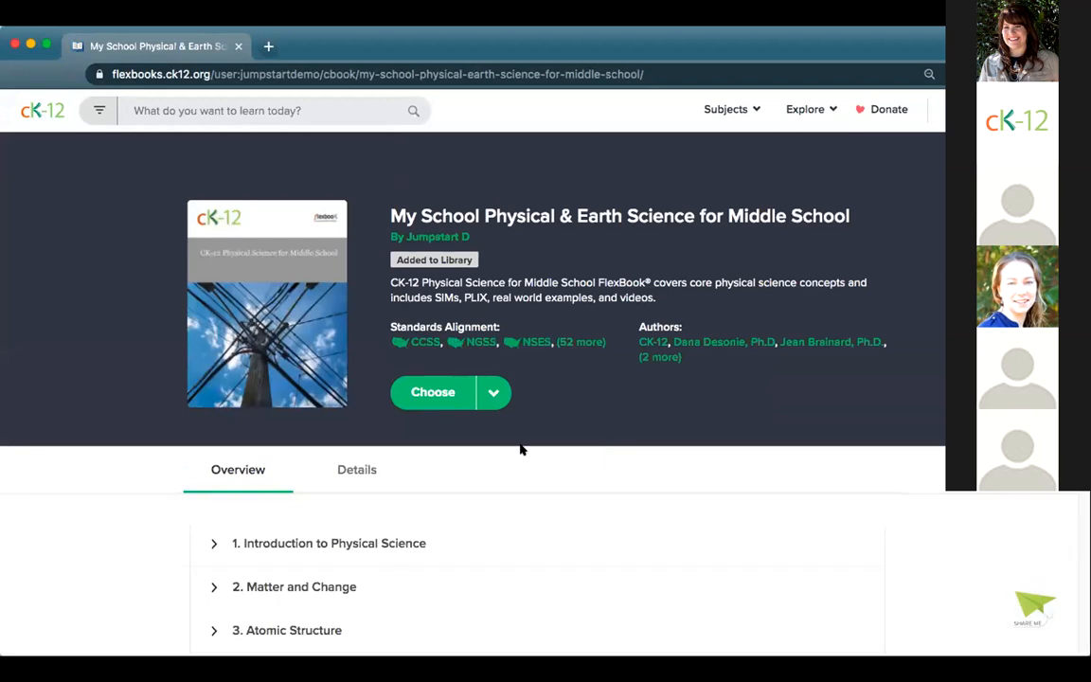
# Step: Open and start lesson 1.29 Scientific Notation from the chapter Introduction to Physical Science
pyautogui.click(359, 545)
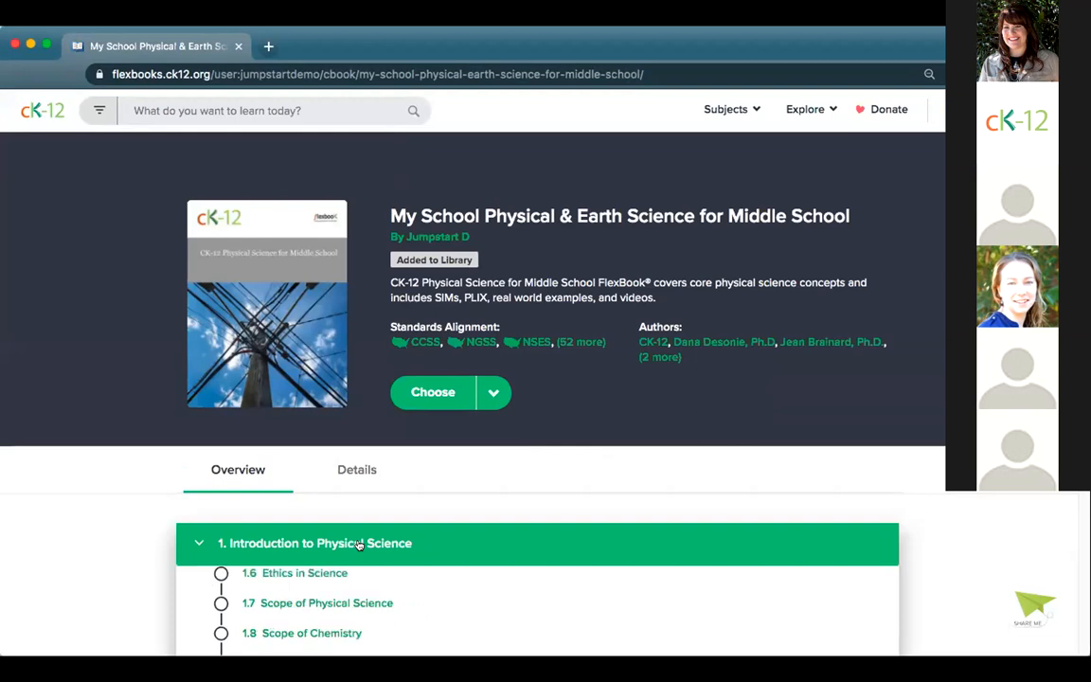
pyautogui.scroll(-6, 497, 563)
pyautogui.scroll(-10, 499, 563)
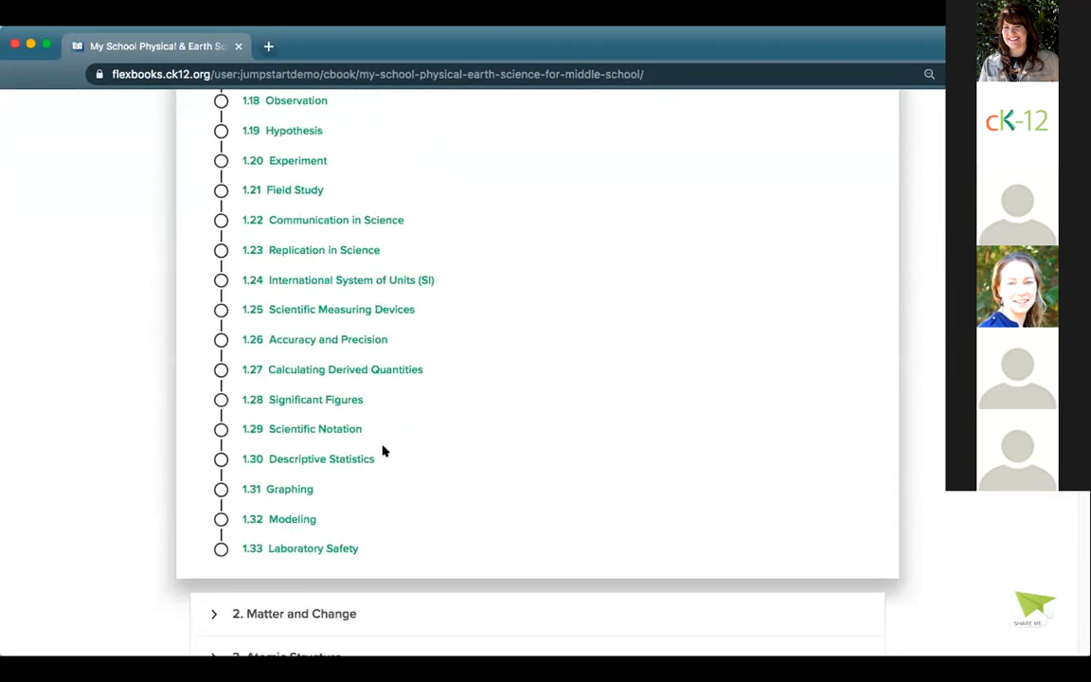
pyautogui.click(325, 430)
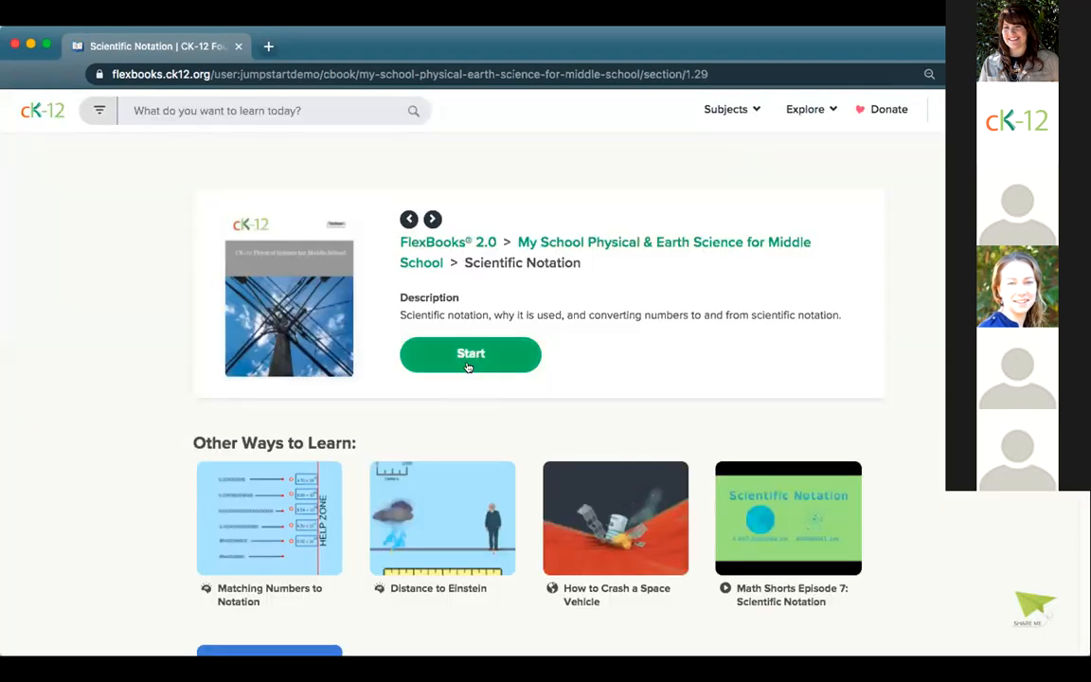
pyautogui.click(470, 366)
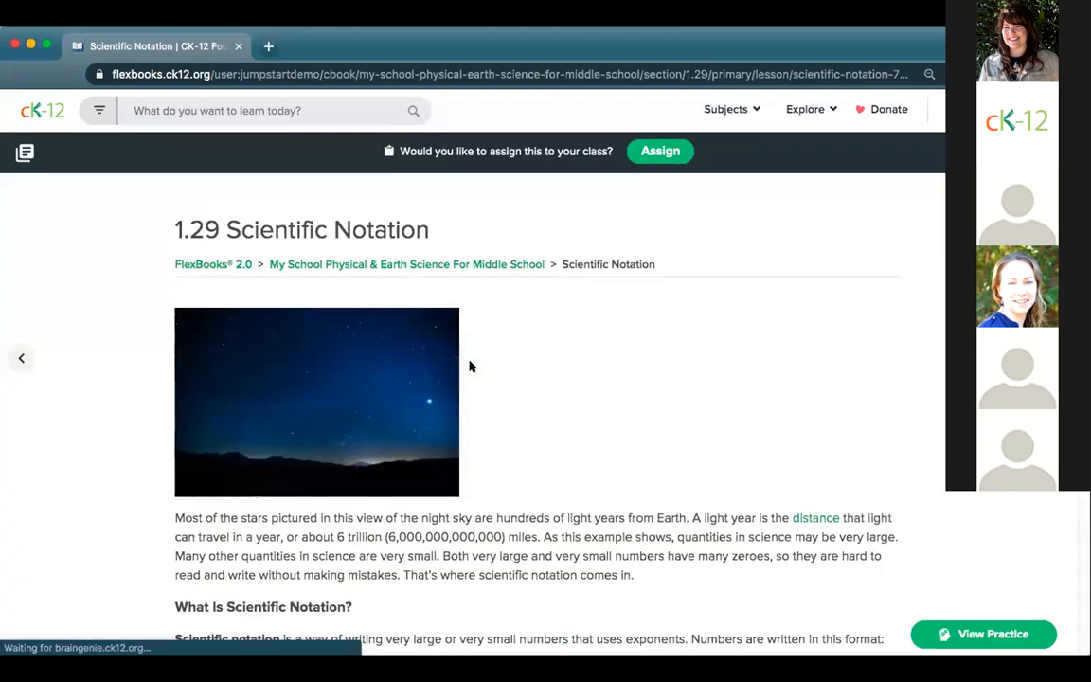
# Step: Switch the lesson's adaptive practice to a quiz and add the SciNotation-May quiz to it
pyautogui.click(984, 635)
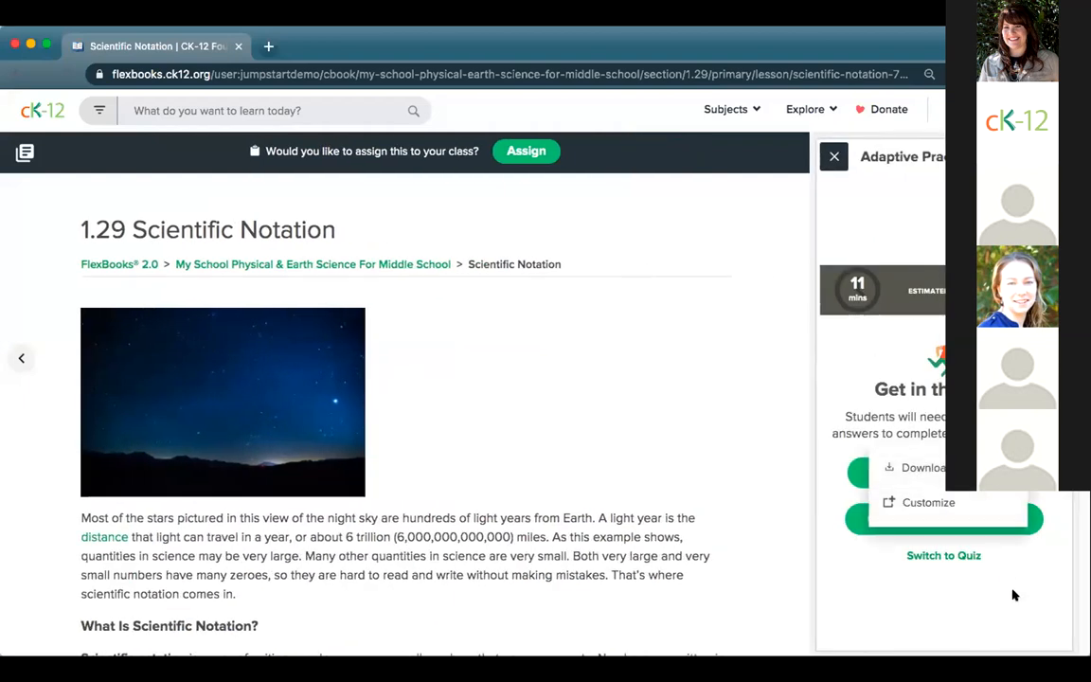
pyautogui.click(940, 556)
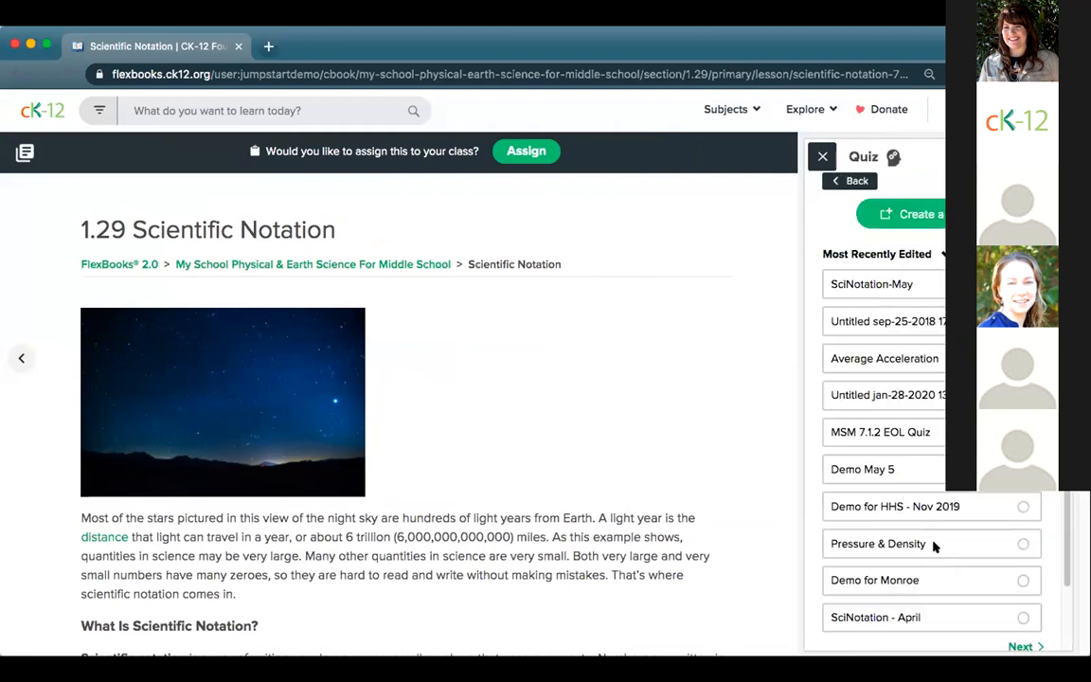
pyautogui.moveTo(901, 469); pyautogui.dragTo(822, 470)
pyautogui.moveTo(937, 395); pyautogui.dragTo(821, 399)
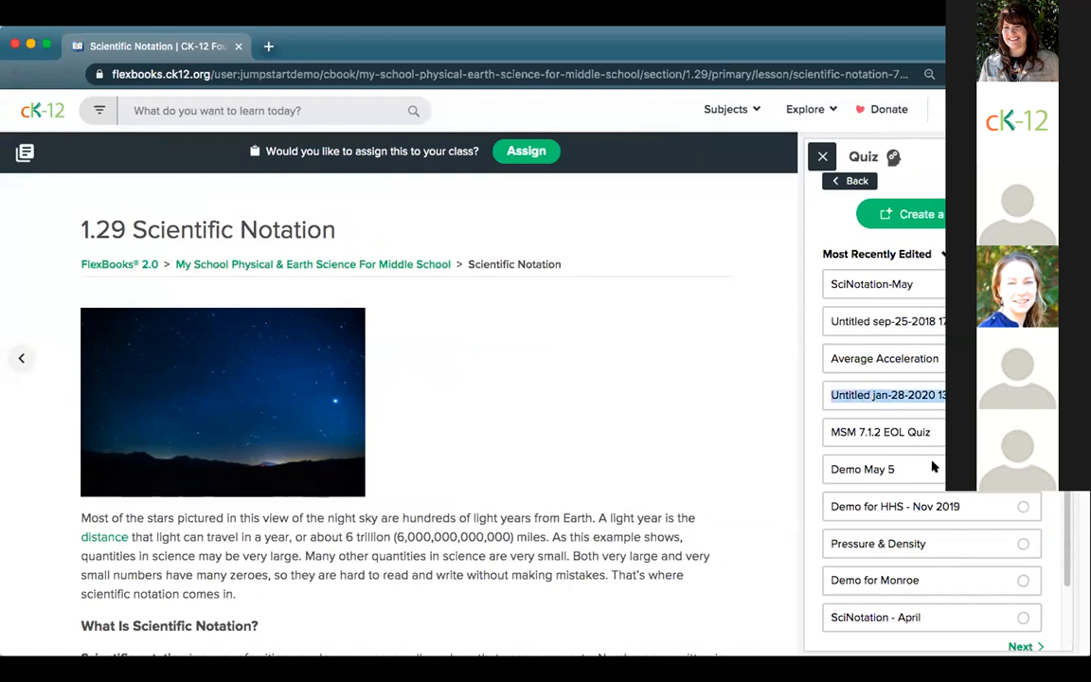
pyautogui.moveTo(933, 433); pyautogui.dragTo(823, 436)
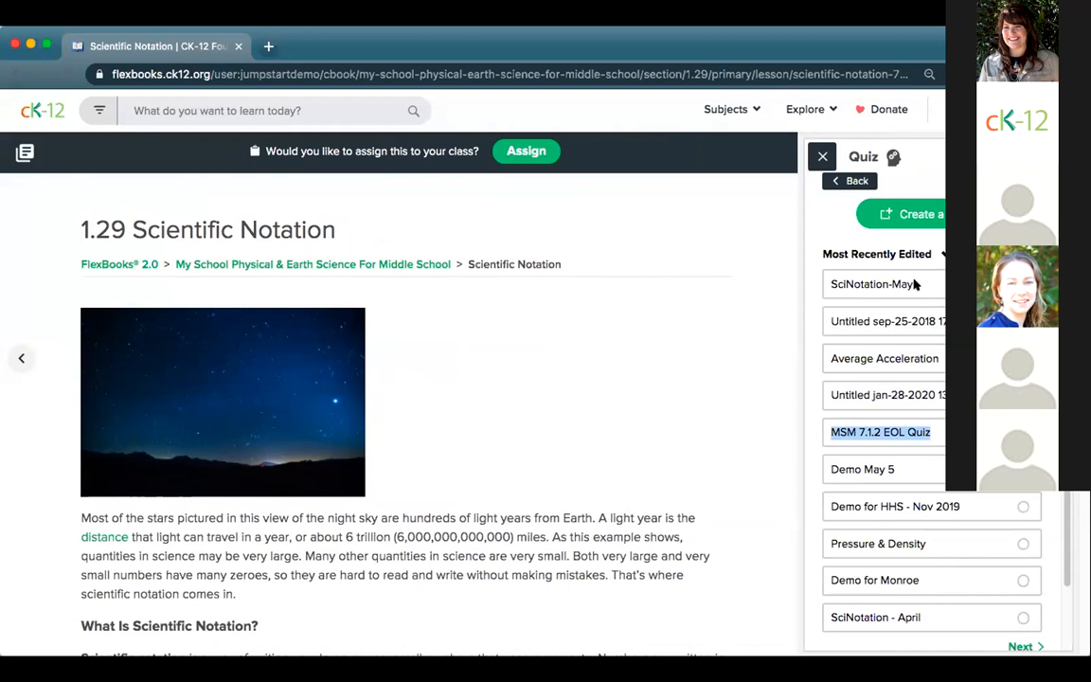
pyautogui.moveTo(915, 284); pyautogui.dragTo(821, 287)
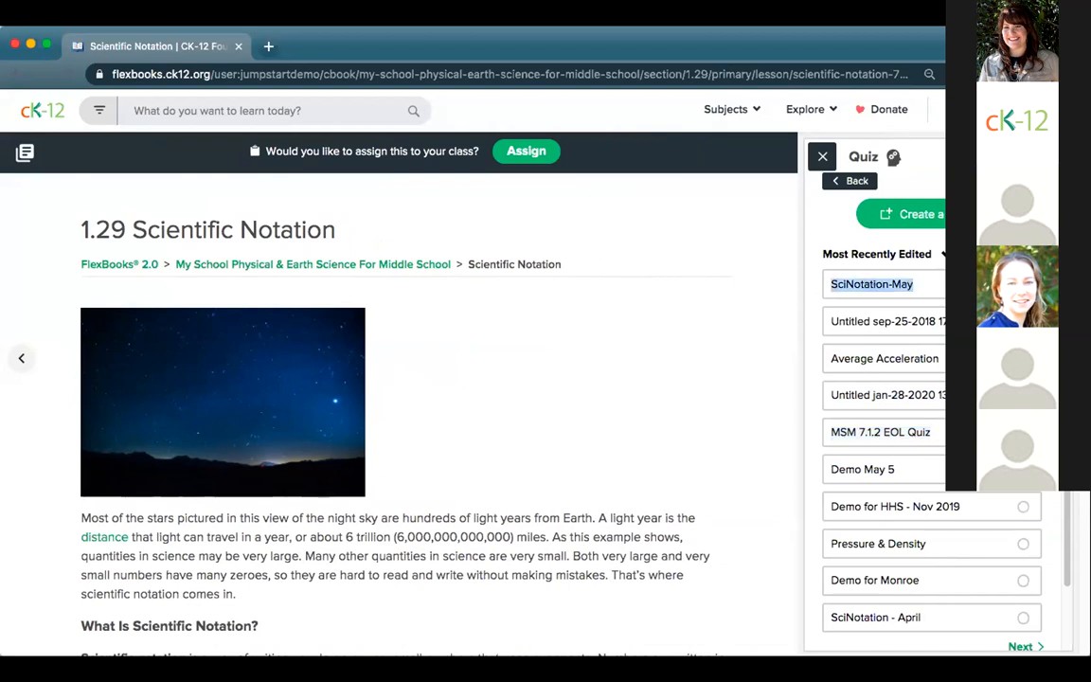
pyautogui.click(784, 257)
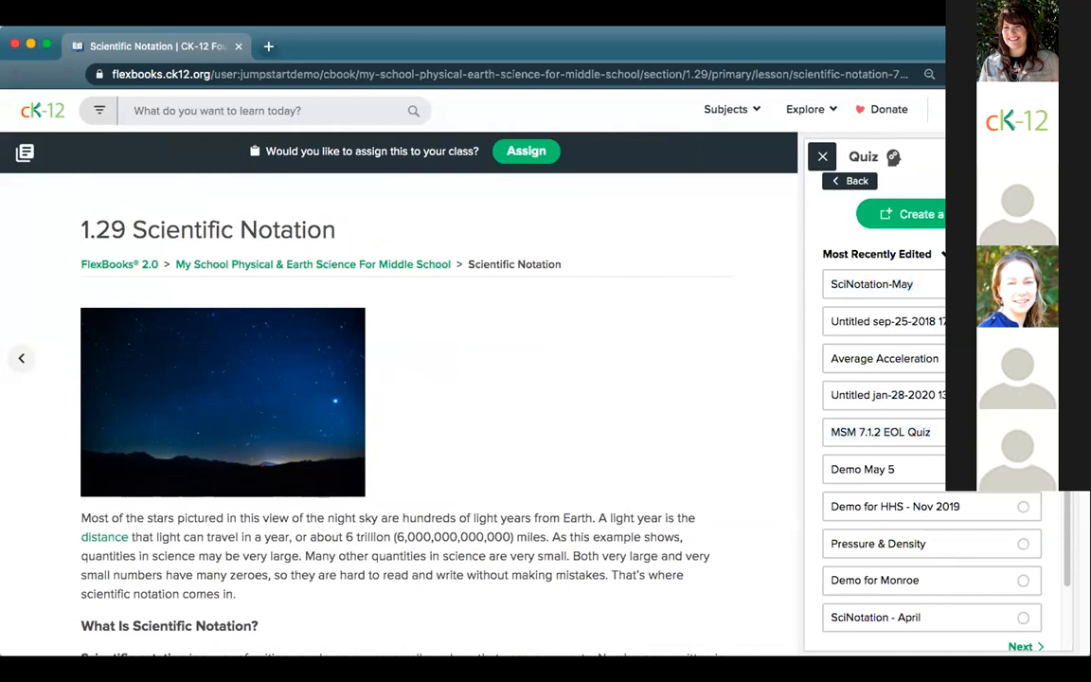
pyautogui.scroll(-2, 928, 568)
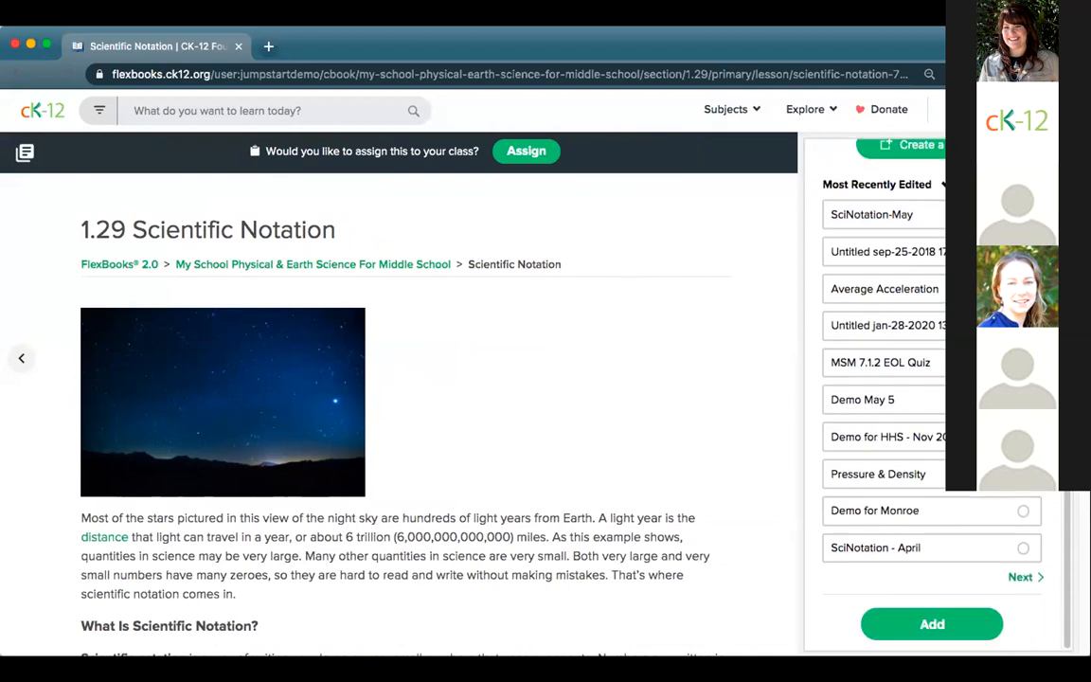
pyautogui.click(925, 623)
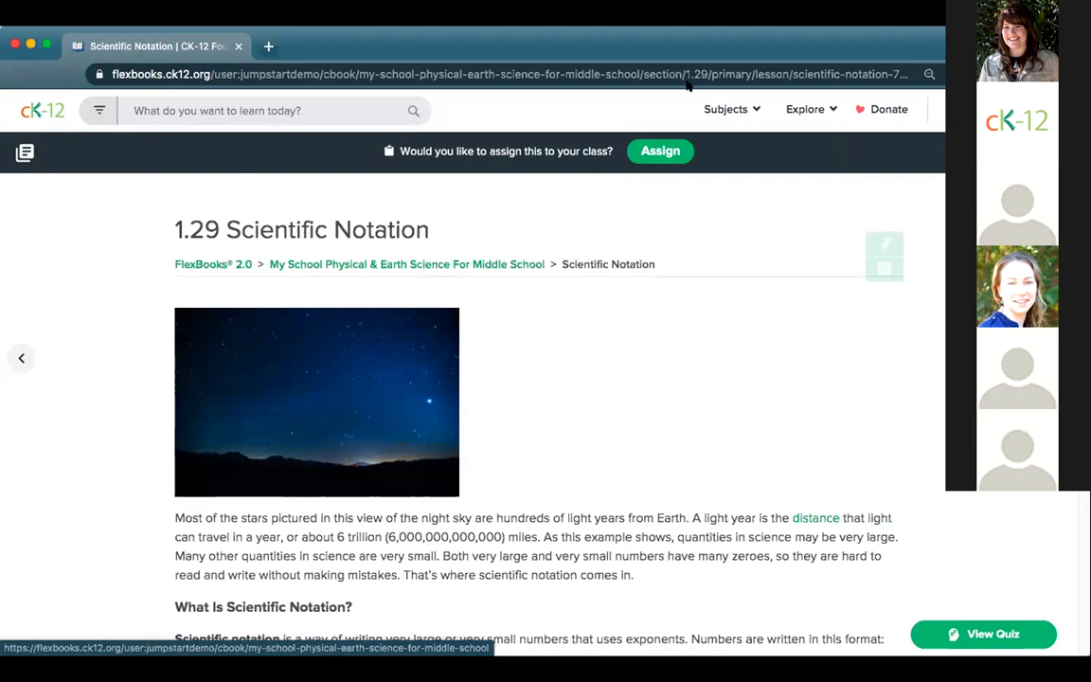
# Step: Open the Grade 7 math FlexBook from the subject list and go to its chapter overview
pyautogui.click(722, 110)
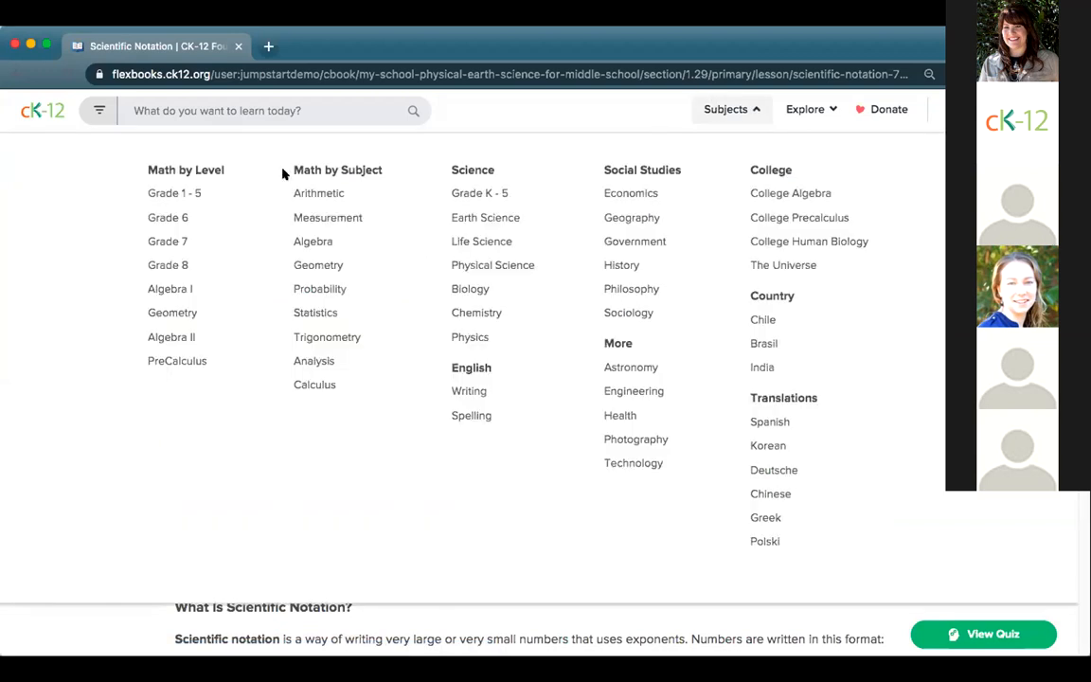
pyautogui.click(169, 242)
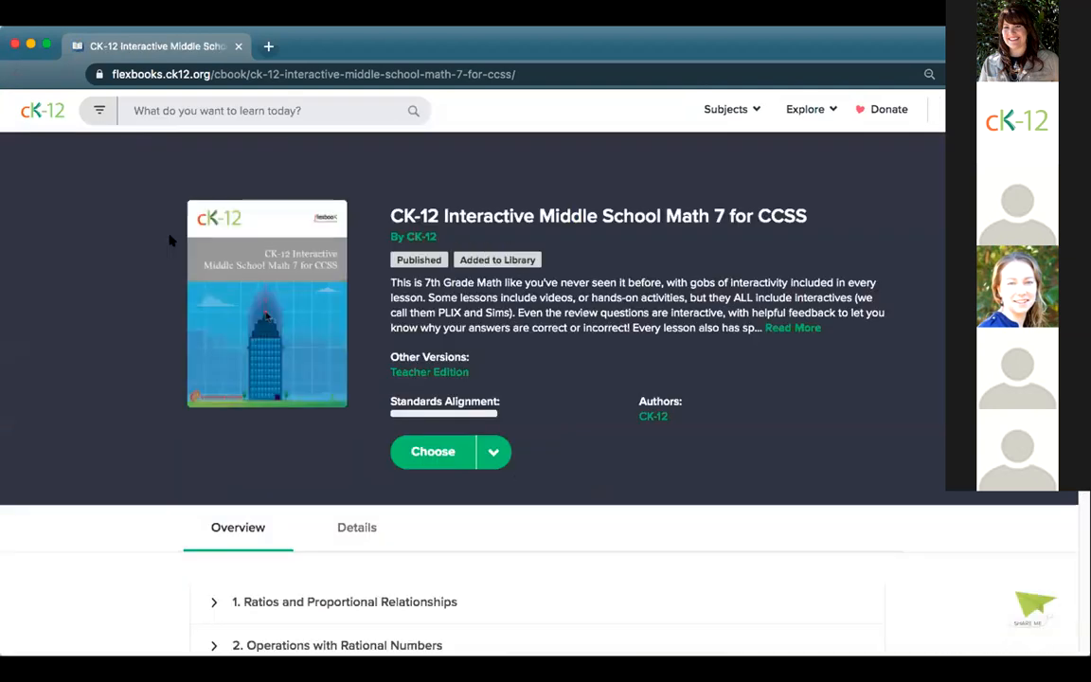
pyautogui.scroll(-2, 303, 442)
pyautogui.scroll(-2, 303, 442)
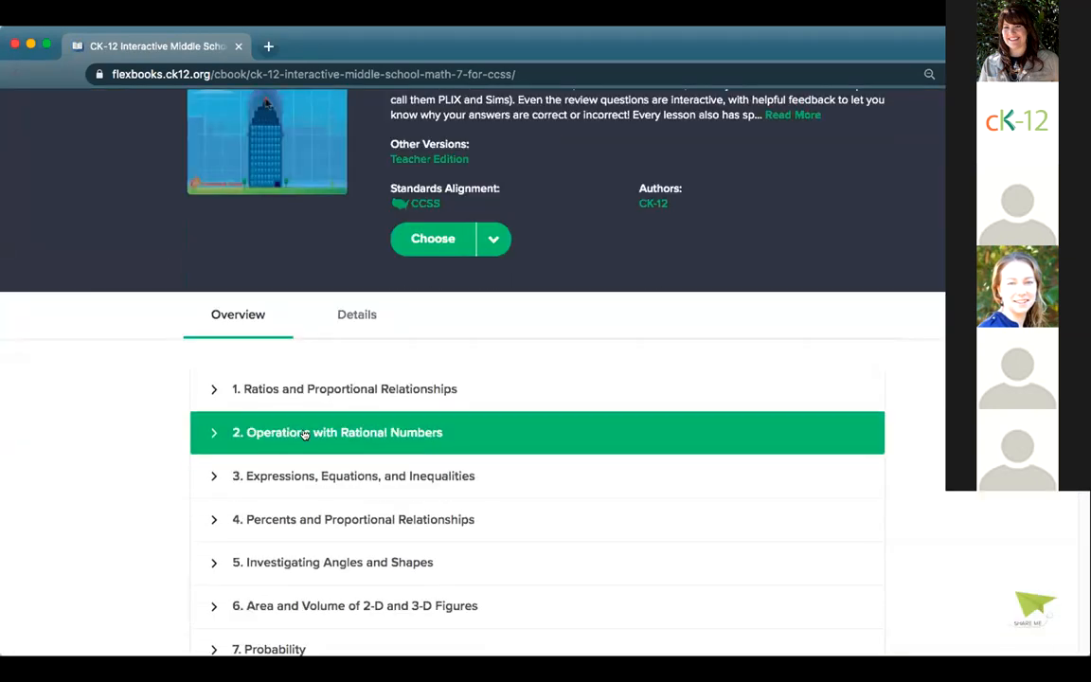
# Step: Open lesson 2.2 in Operations with Rational Numbers and look over the Footline interactive and its first question
pyautogui.click(304, 431)
pyautogui.click(313, 516)
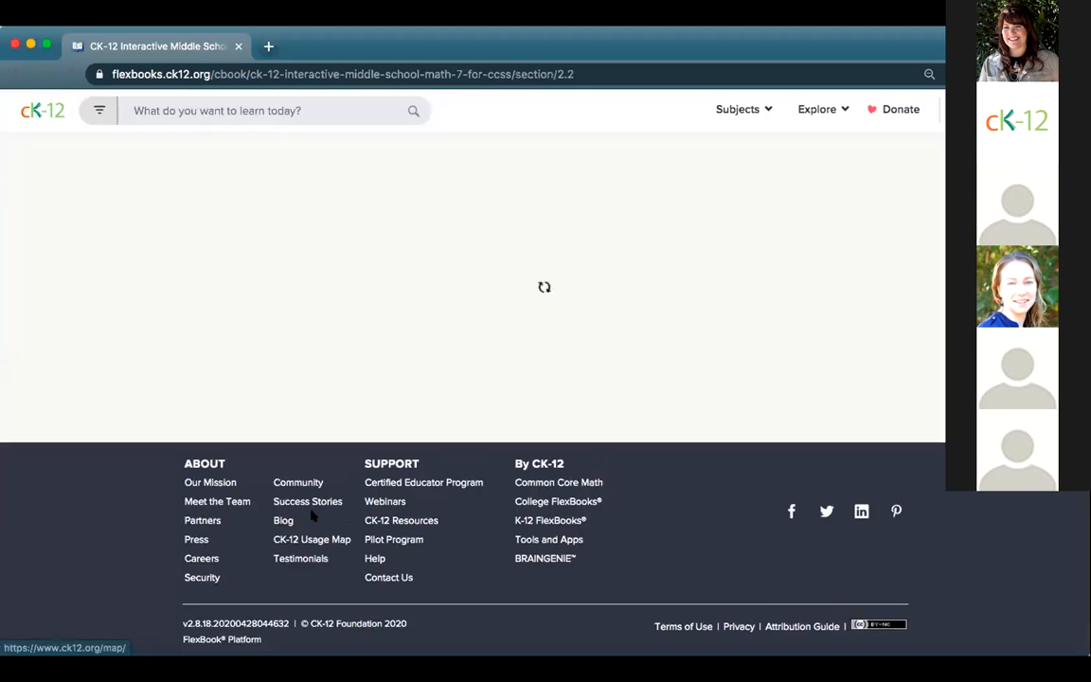
pyautogui.click(509, 378)
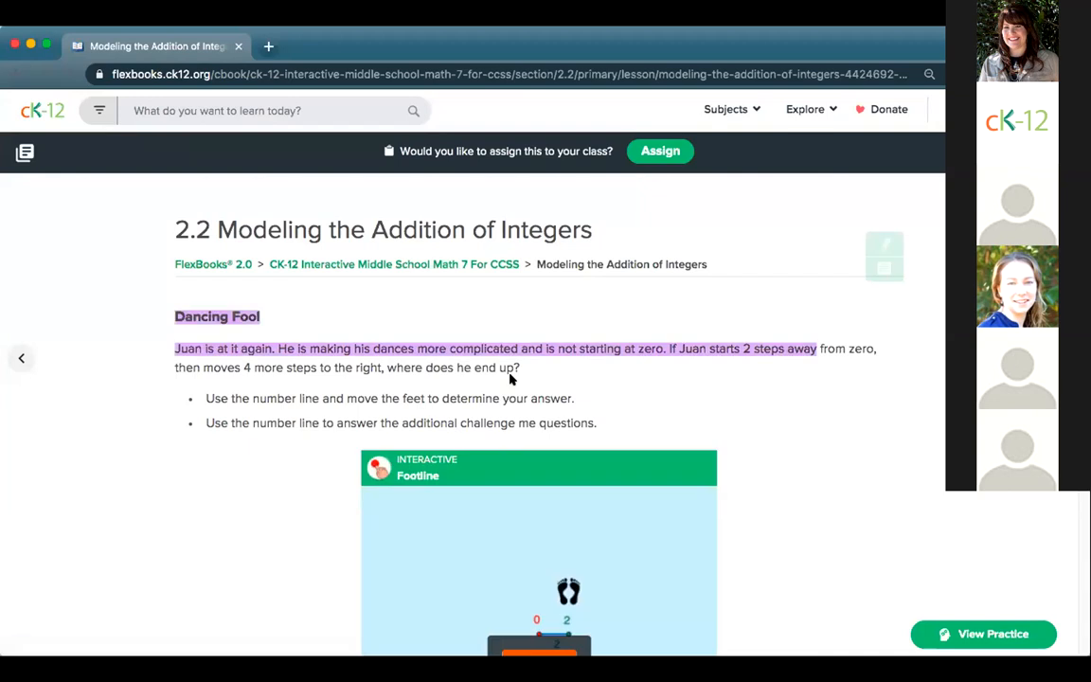
pyautogui.scroll(-5, 792, 541)
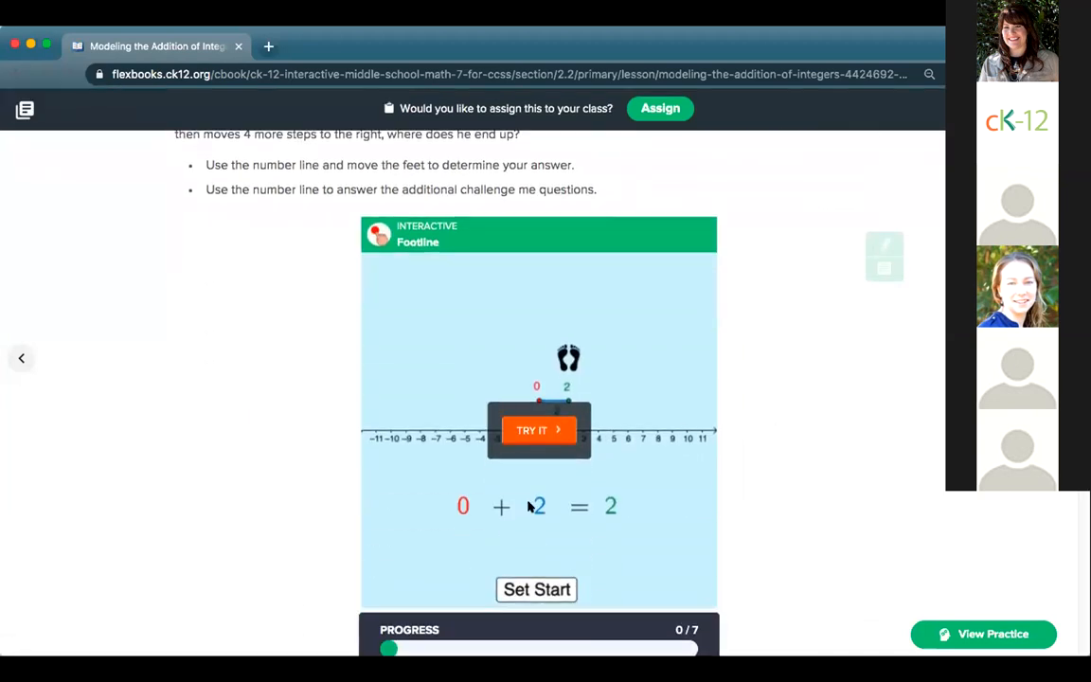
pyautogui.scroll(-8, 774, 463)
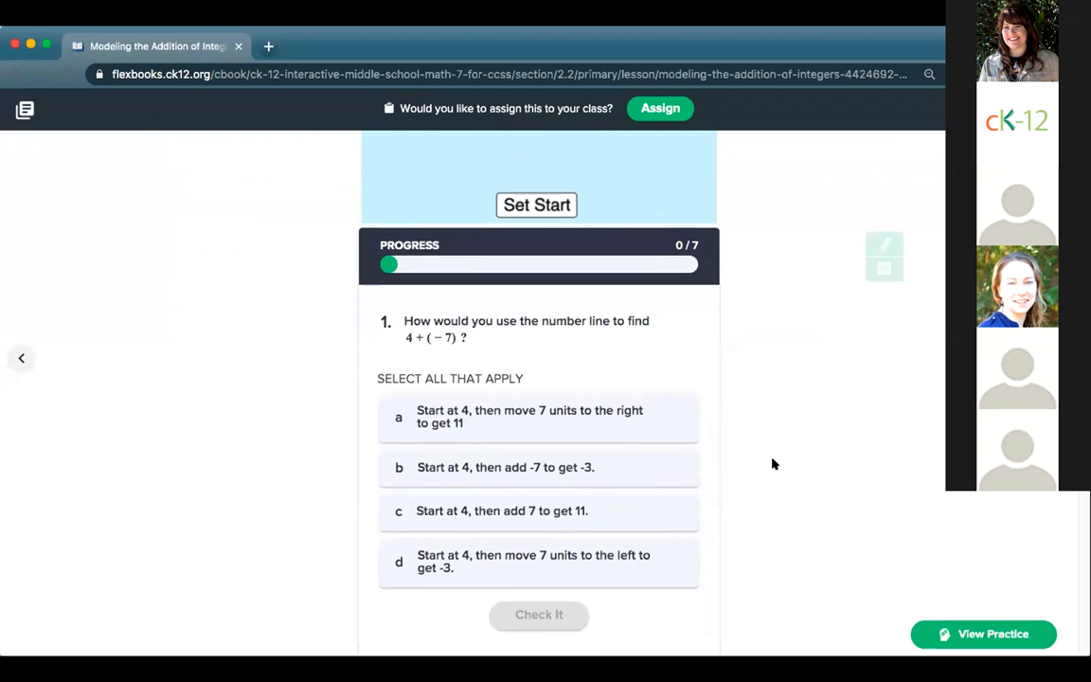
# Step: Try answer a, moving 7 units to the right, for the first Footline question, check it, and restart the question
pyautogui.click(540, 422)
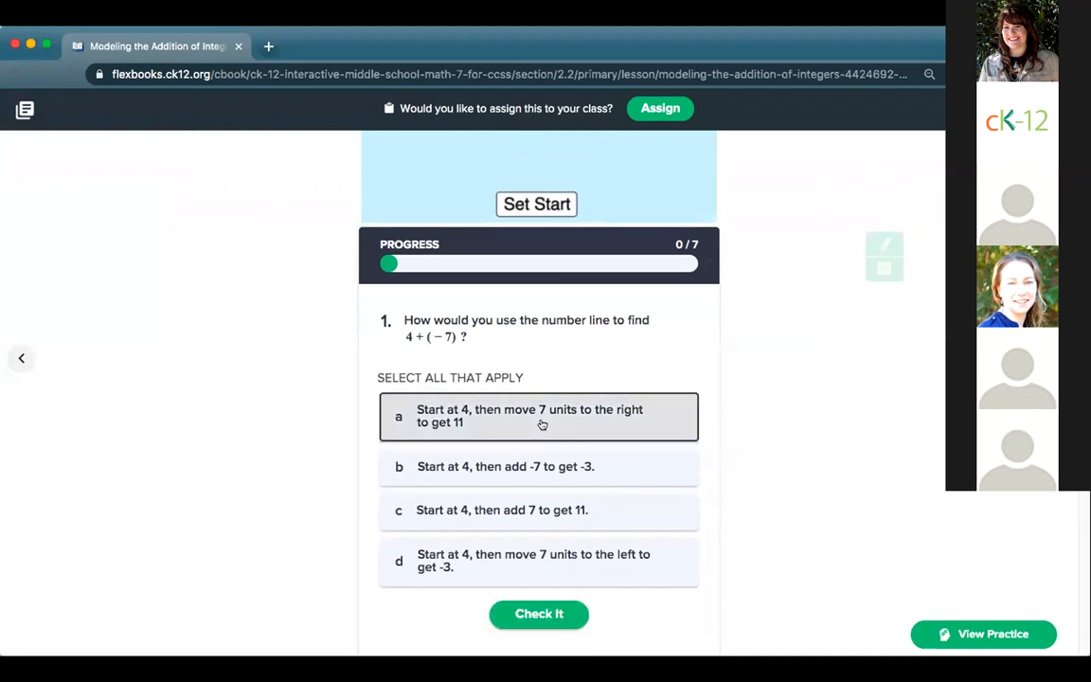
pyautogui.click(529, 610)
pyautogui.scroll(-1, 525, 605)
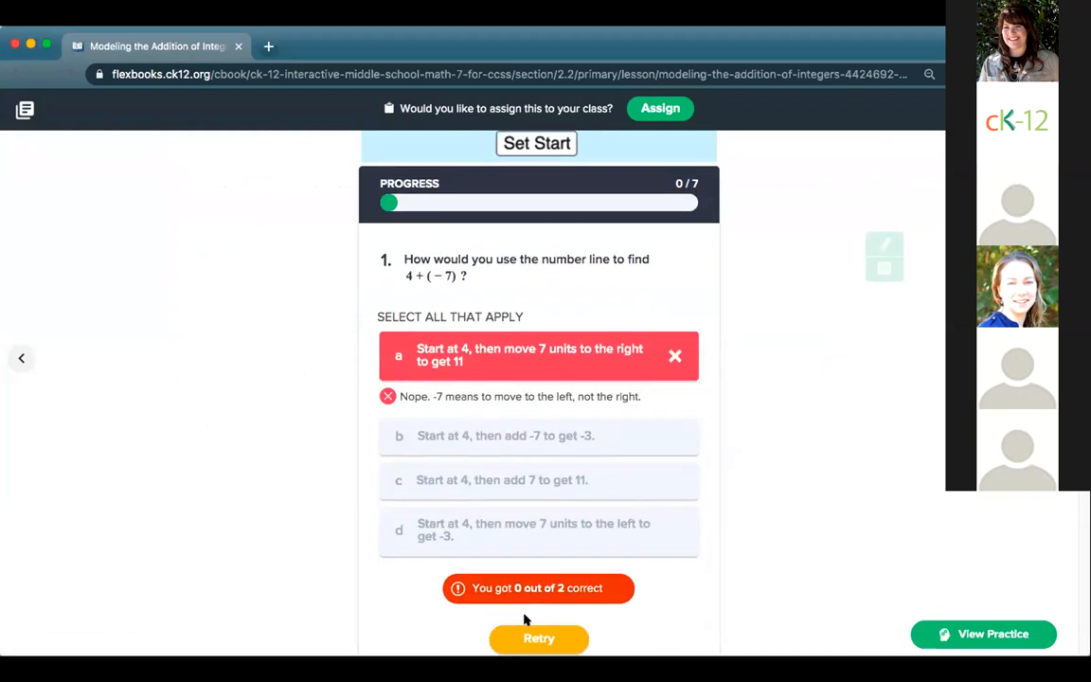
pyautogui.click(533, 640)
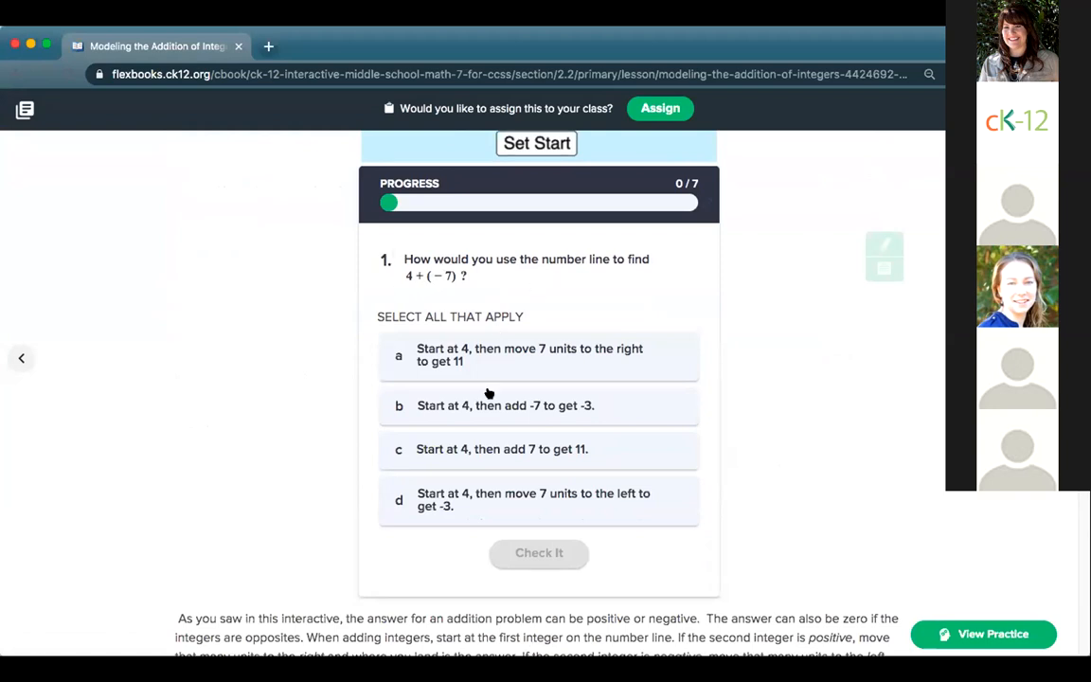
# Step: Answer question 1 with options b and d, check the answer, and proceed to question 2
pyautogui.click(534, 511)
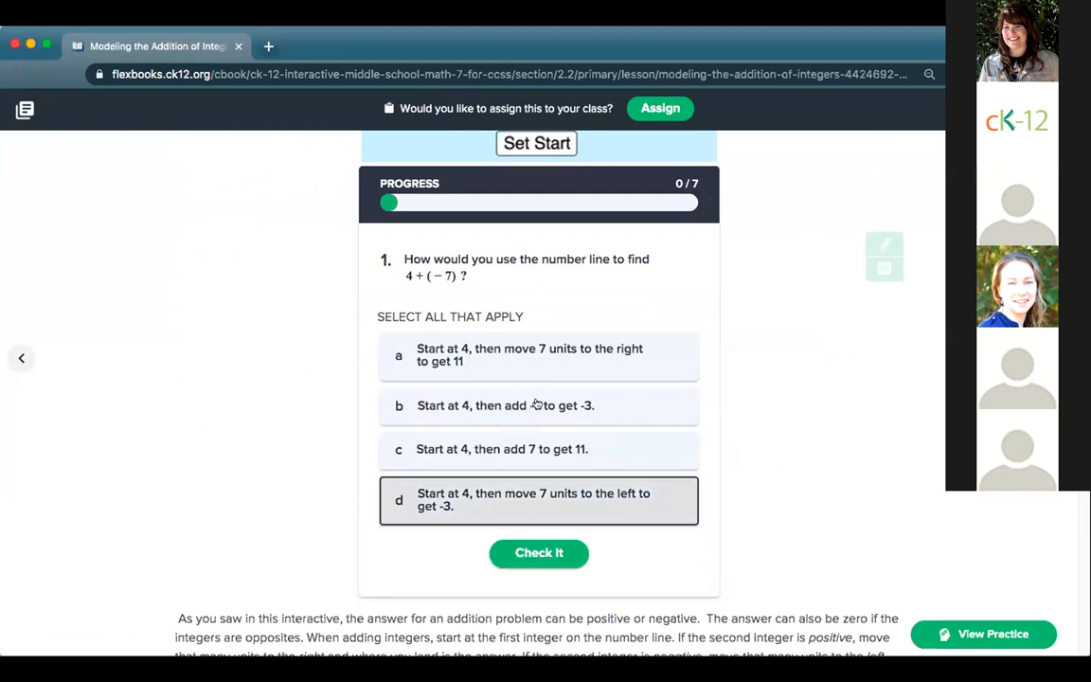
pyautogui.click(537, 405)
pyautogui.click(527, 549)
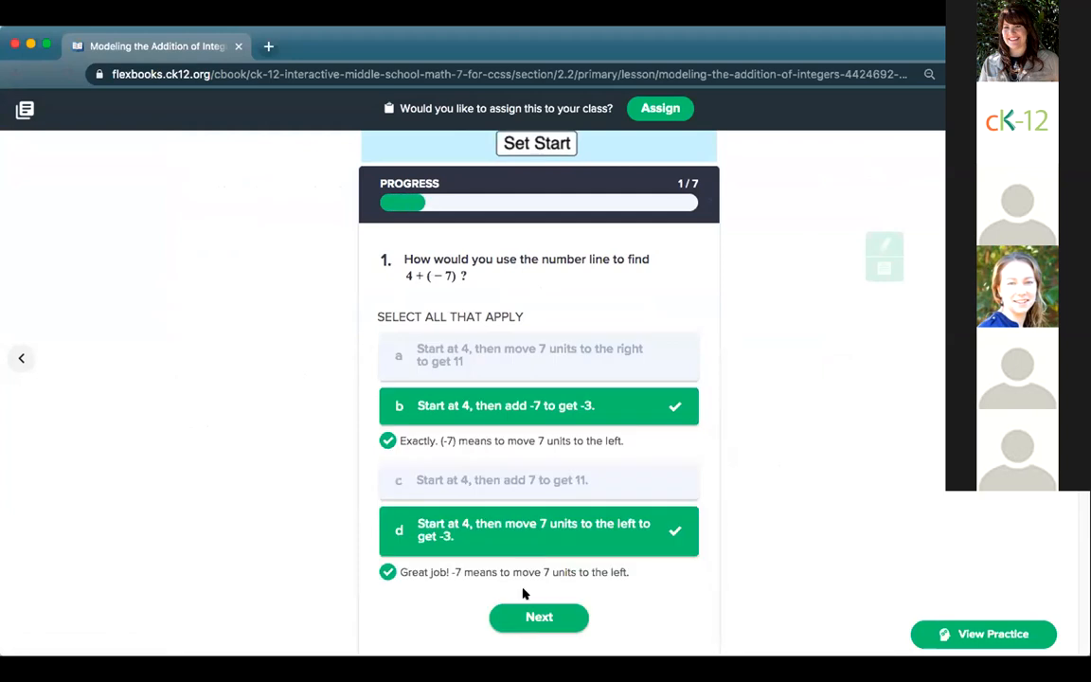
pyautogui.click(530, 616)
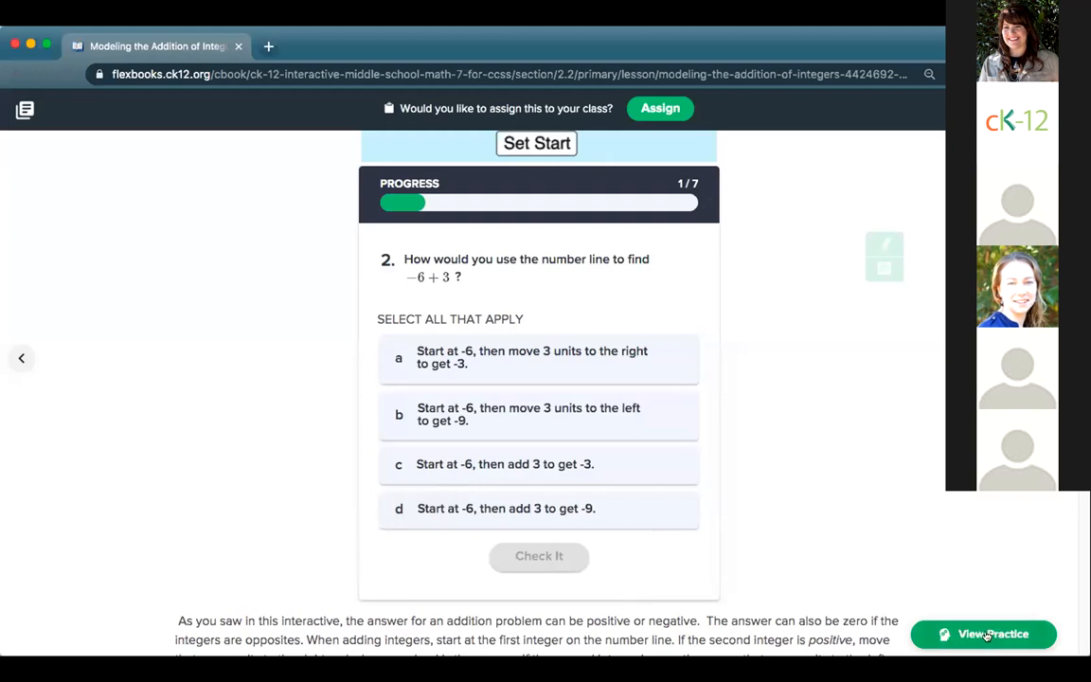
# Step: Open the Winter 2020 class from the account's class list and bring up its reports
pyautogui.scroll(10, 945, 457)
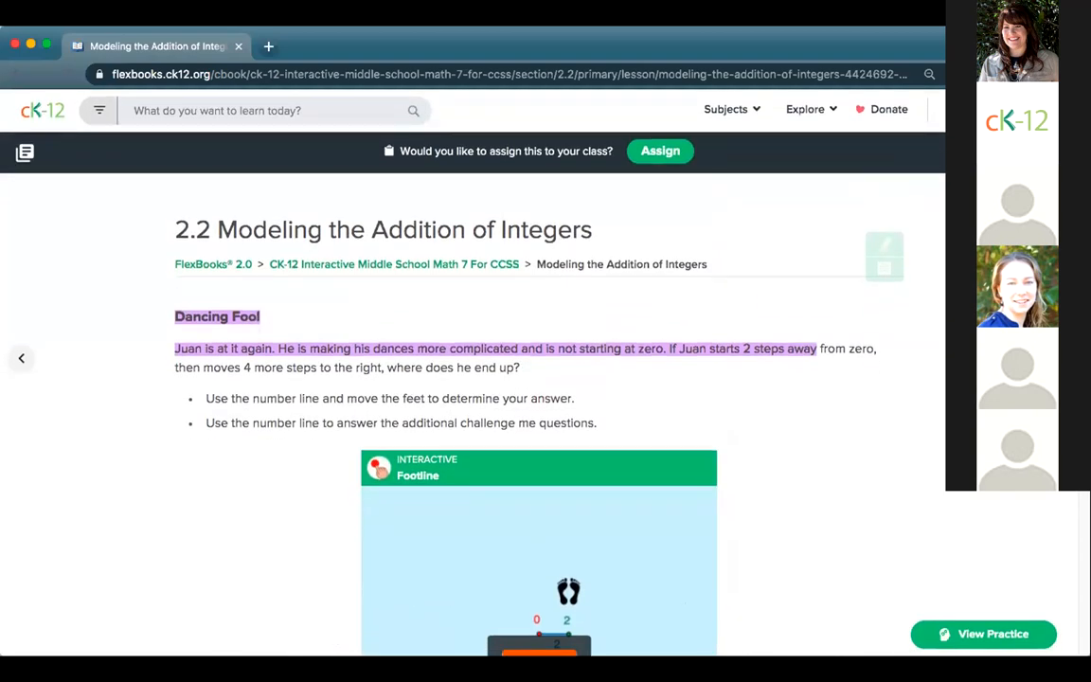
pyautogui.moveTo(984, 109)
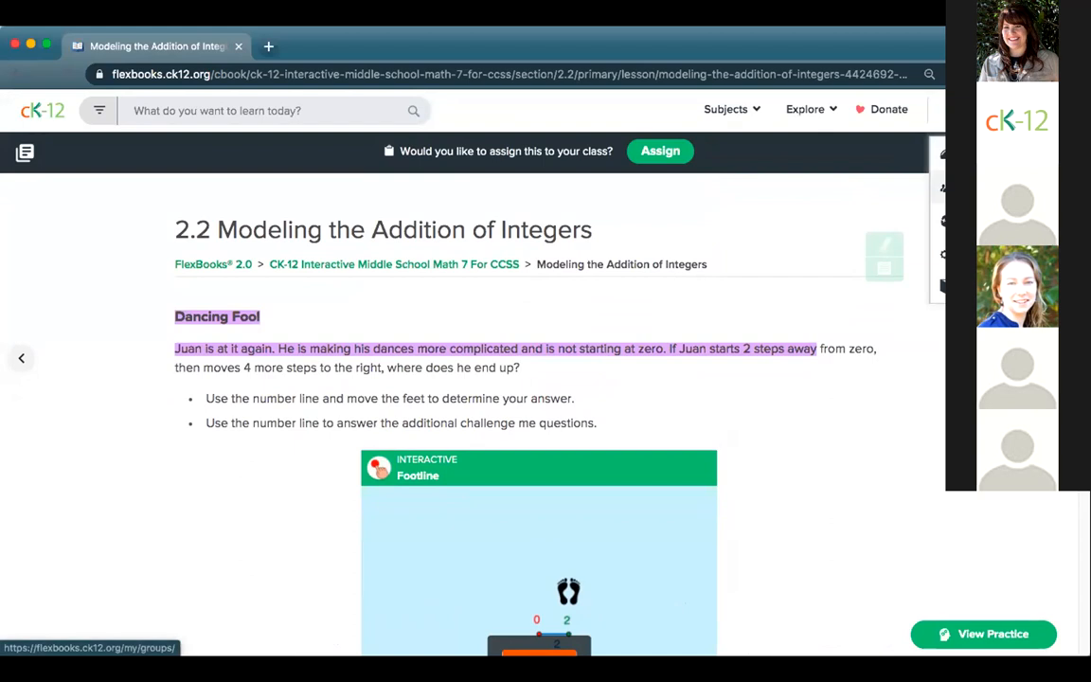
pyautogui.click(980, 187)
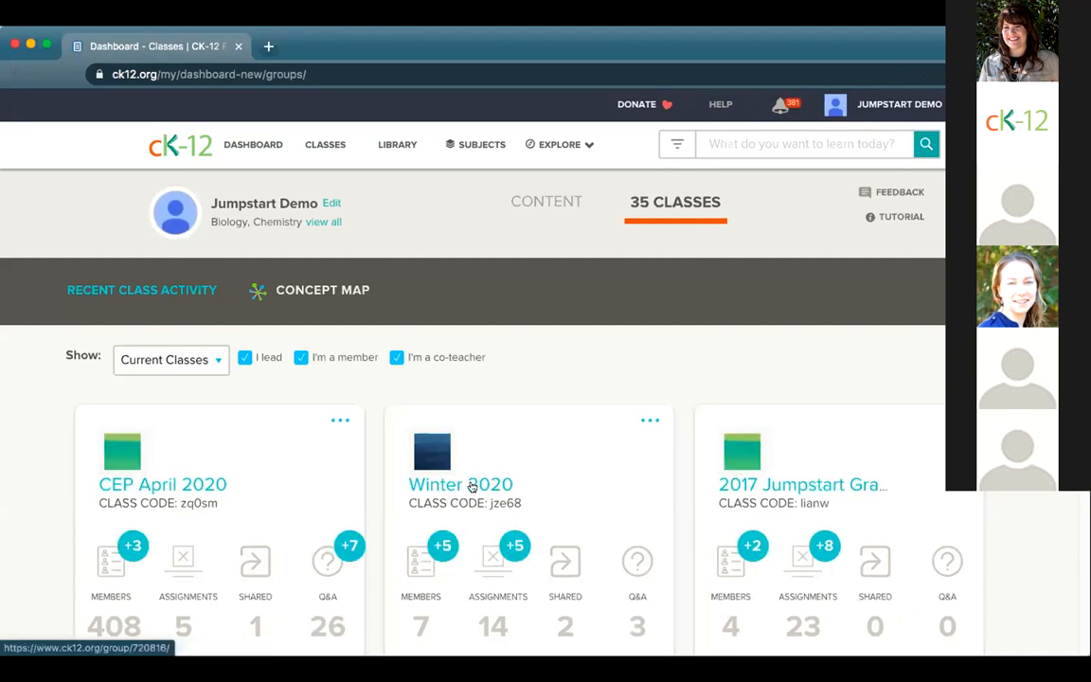
pyautogui.click(472, 486)
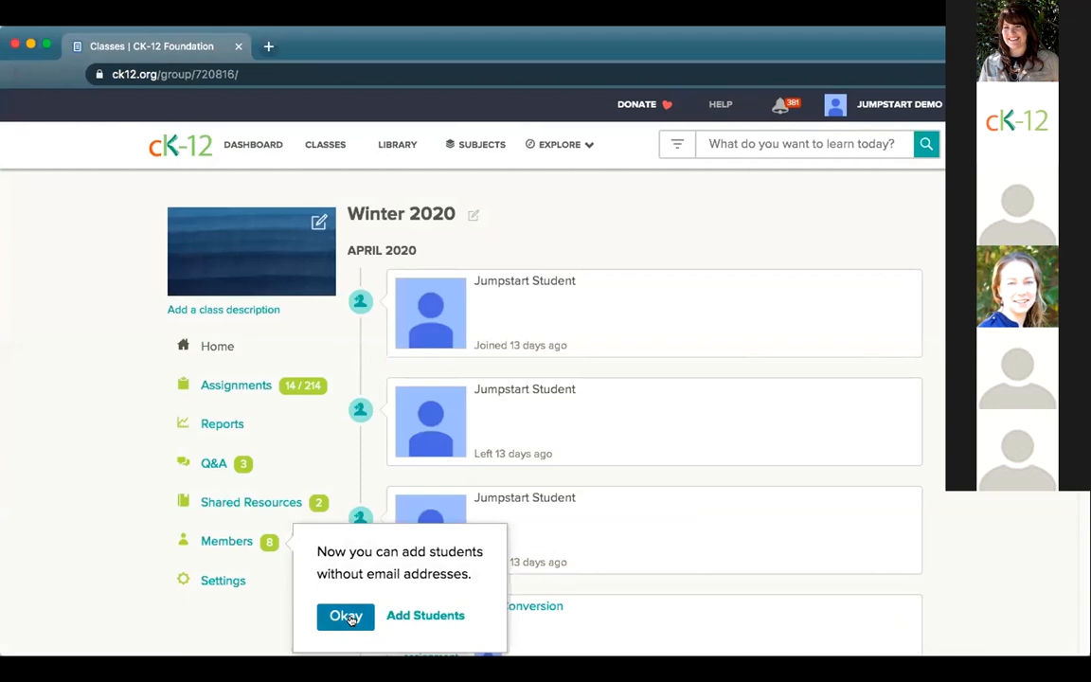
pyautogui.click(345, 615)
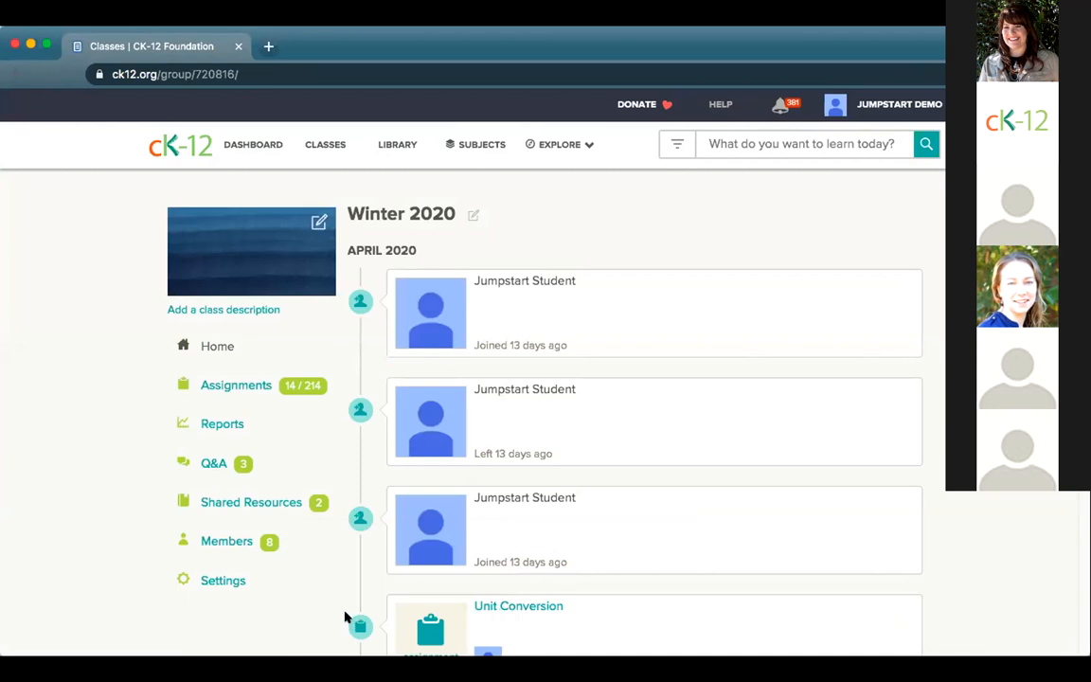
pyautogui.click(218, 425)
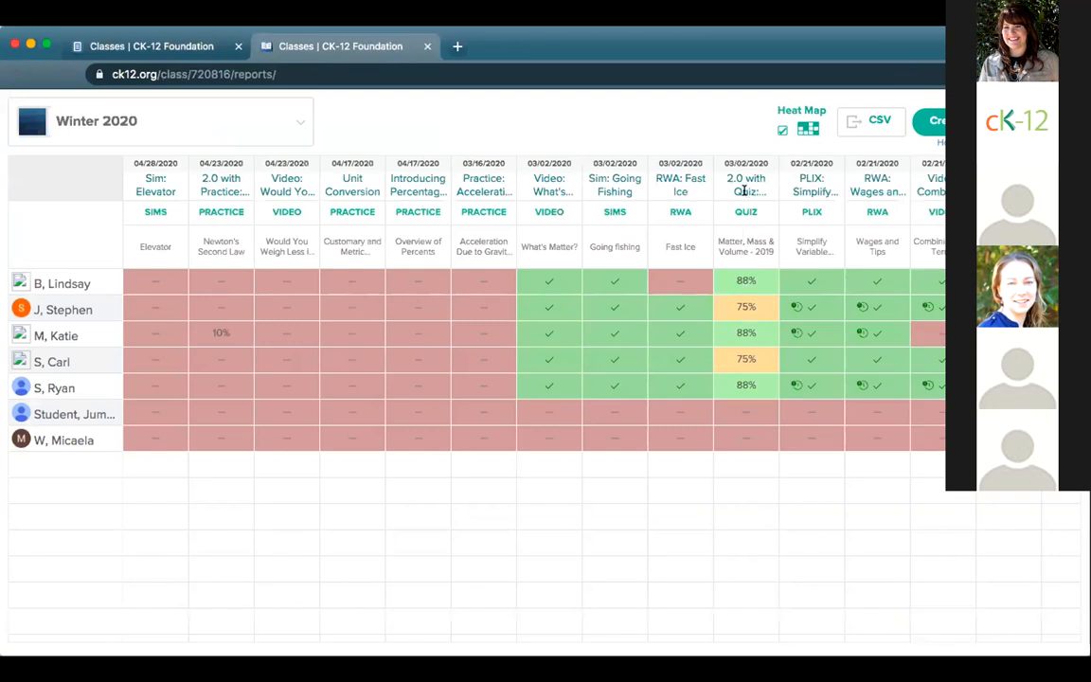
# Step: Open the first student's Matter, Mass & Volume - 2019 quiz result and inspect the score of each attempt
pyautogui.click(745, 282)
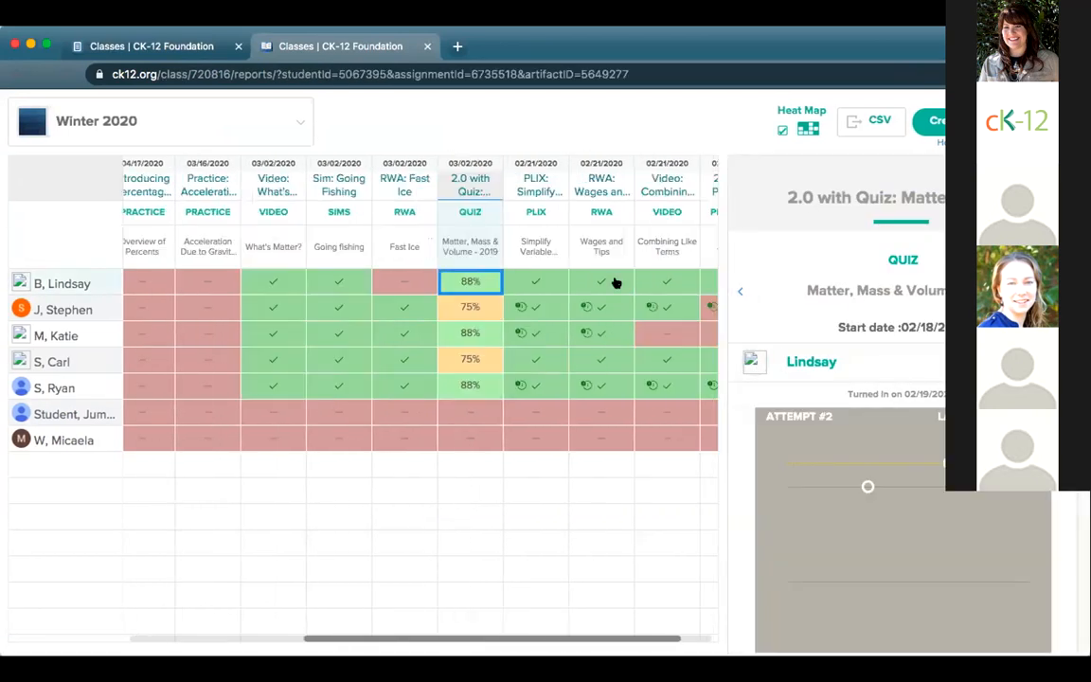
pyautogui.scroll(-3, 932, 524)
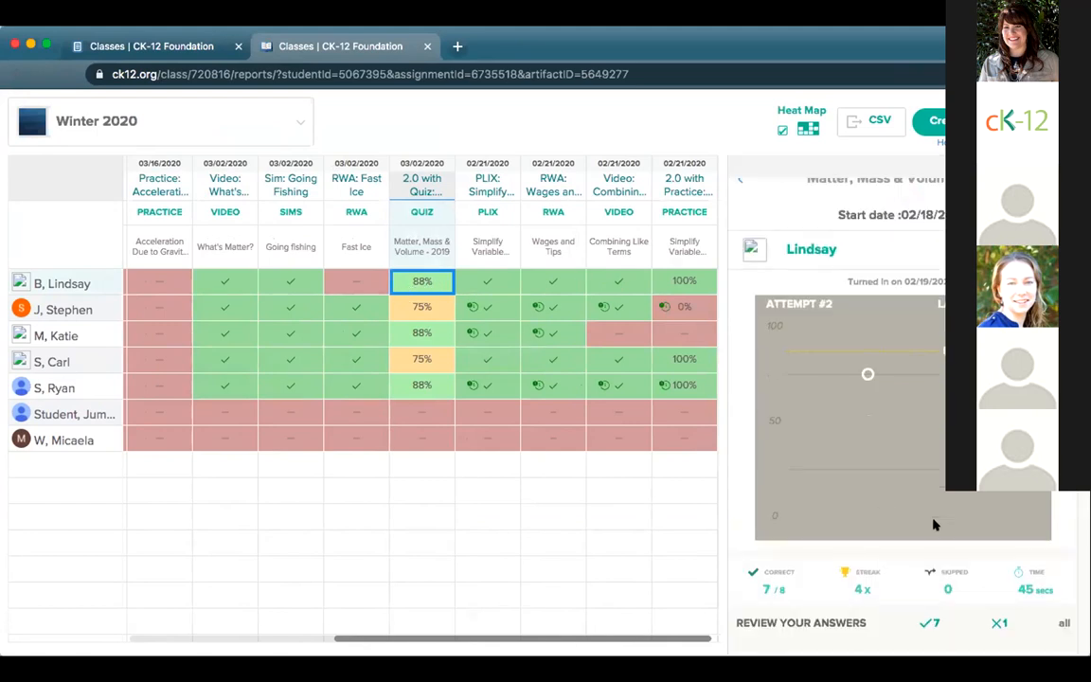
pyautogui.moveTo(864, 377)
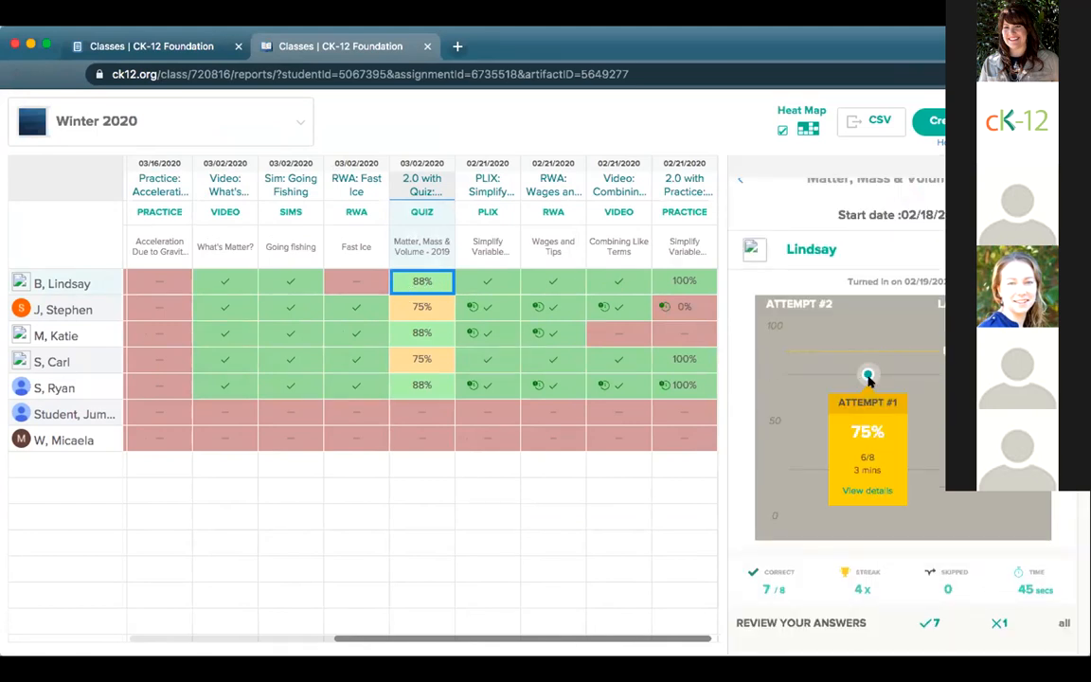
pyautogui.moveTo(943, 350)
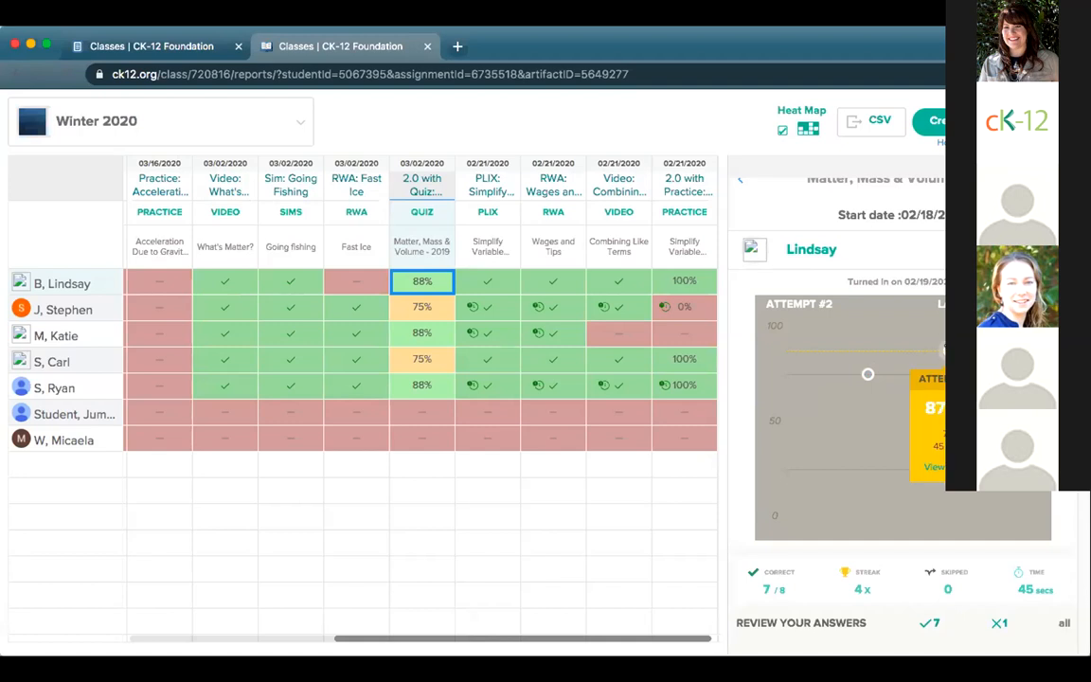
# Step: Review the first student's submitted answers to the quiz questions, then return to the attempts chart
pyautogui.scroll(-2, 992, 568)
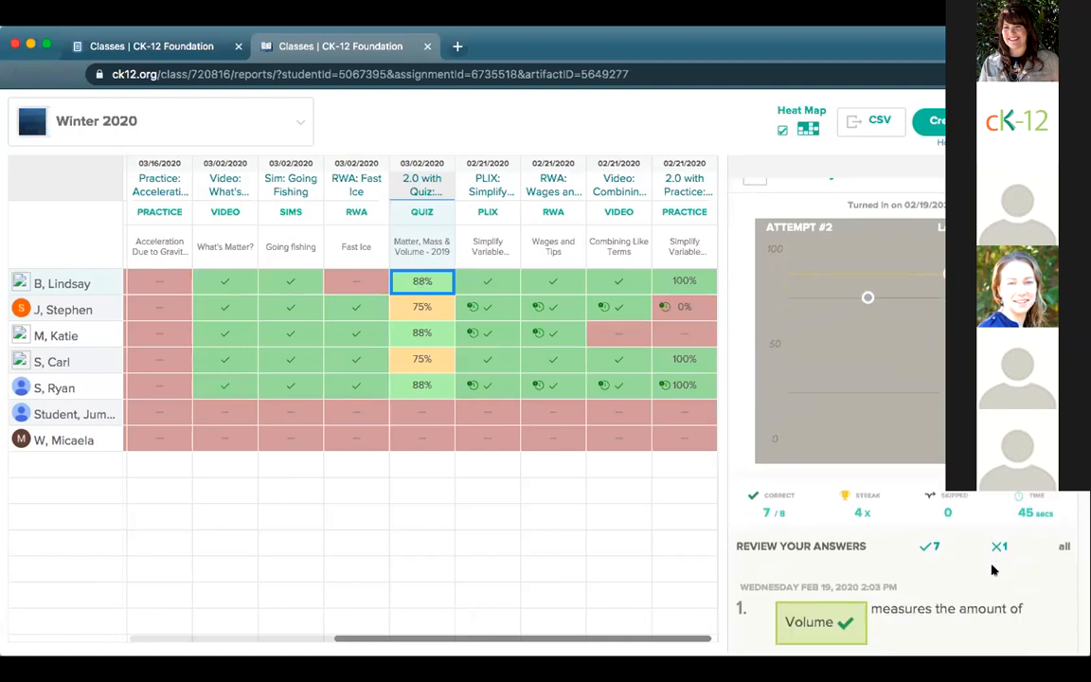
pyautogui.scroll(-10, 992, 568)
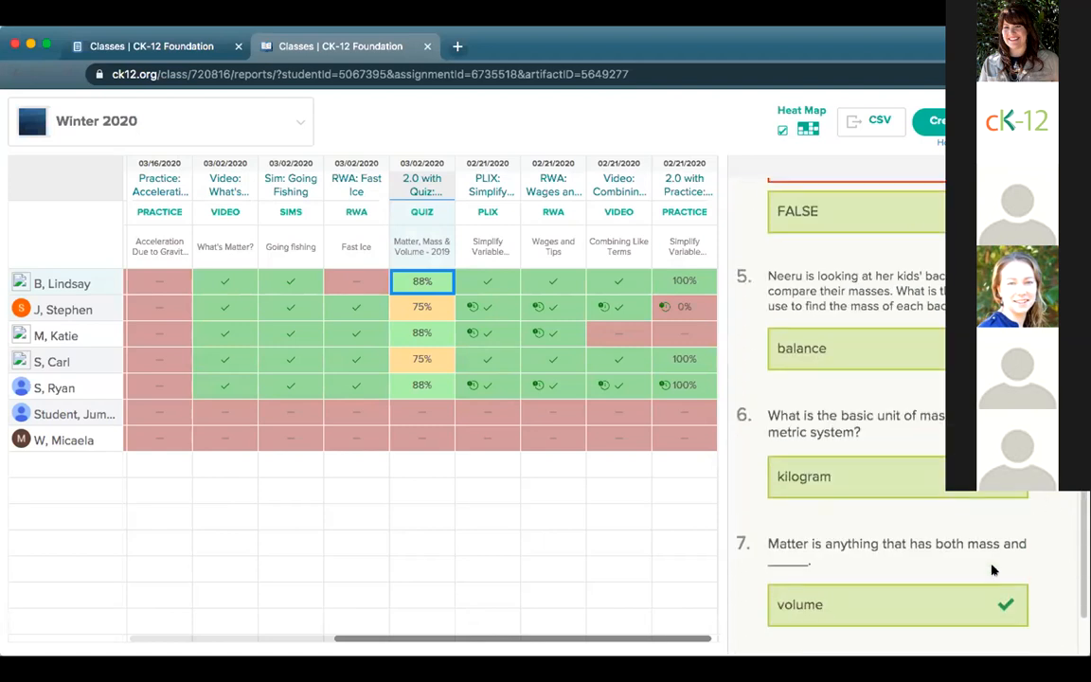
pyautogui.scroll(-2, 992, 569)
pyautogui.scroll(10, 992, 569)
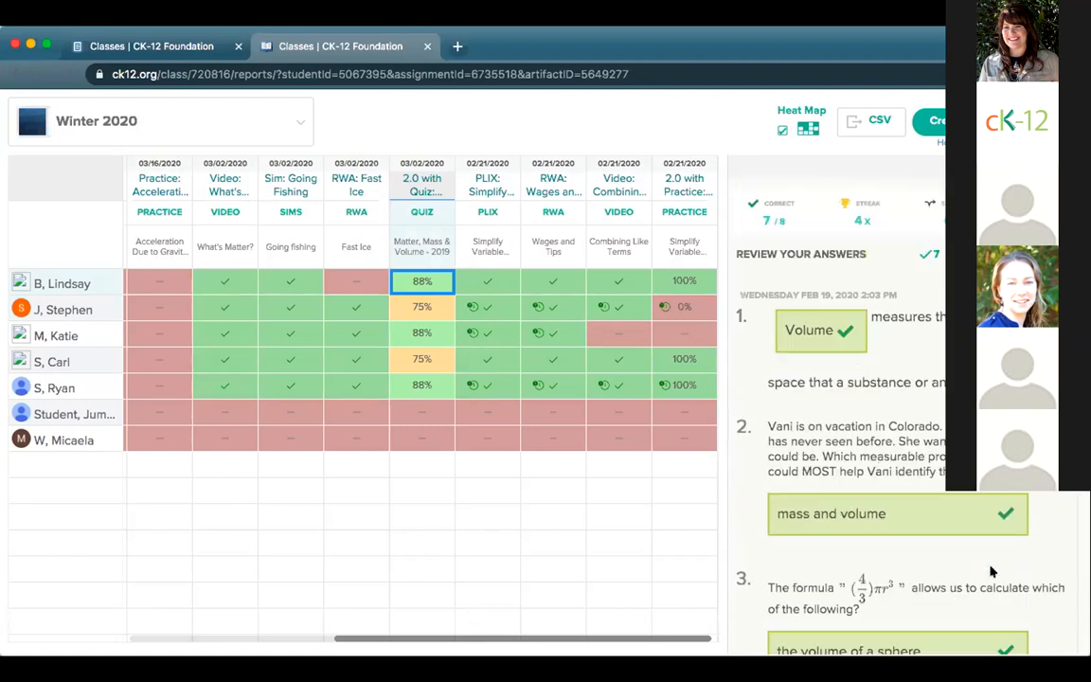
pyautogui.scroll(3, 992, 568)
pyautogui.moveTo(942, 251)
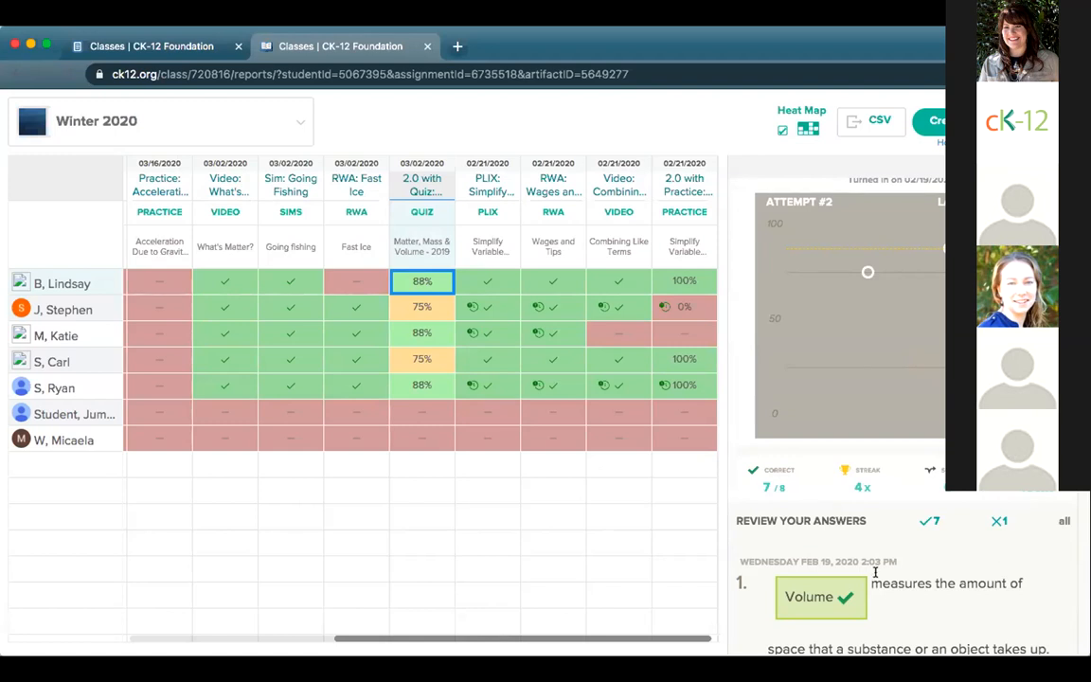
# Step: Show the second student's result for the same quiz and close the class report
pyautogui.scroll(-1, 874, 579)
pyautogui.click(422, 307)
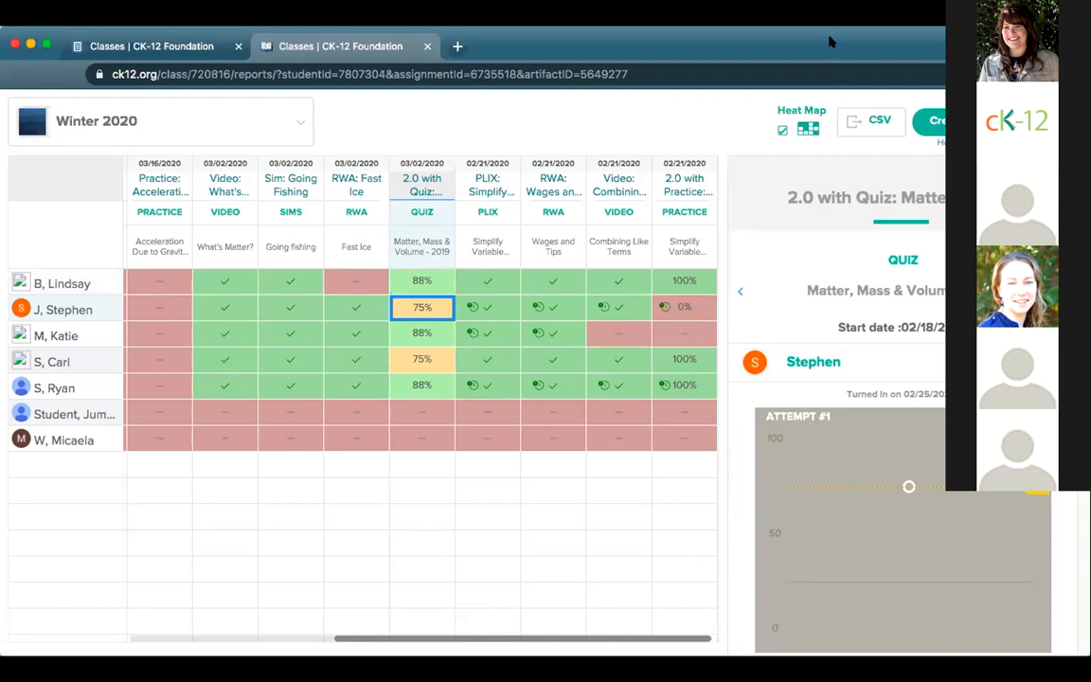
pyautogui.click(426, 46)
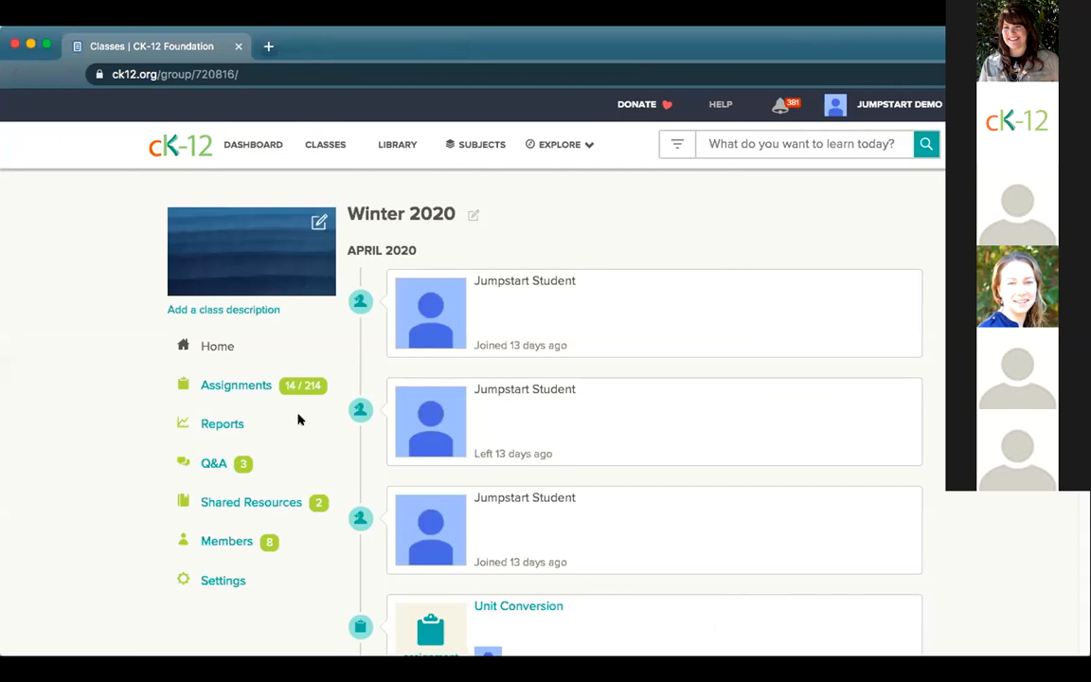
# Step: In the class assignments, expand the March 2020 assignment 2.0 with Quiz: Matter, Mass, and Volume and open its lesson
pyautogui.click(237, 386)
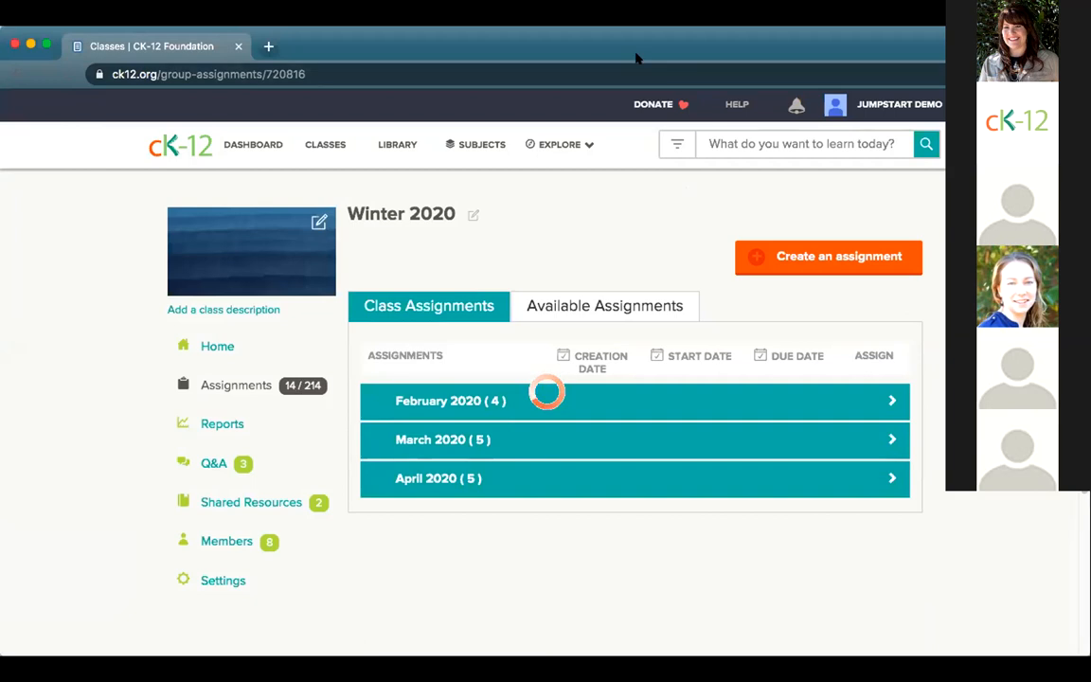
pyautogui.click(596, 401)
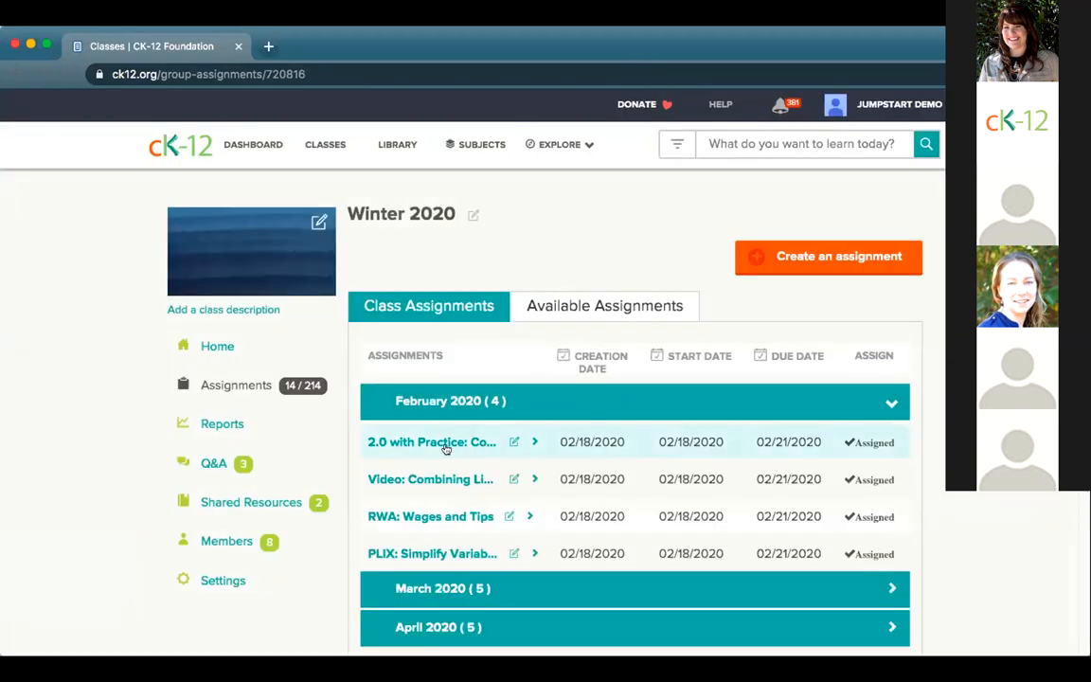
pyautogui.scroll(-2, 472, 468)
pyautogui.click(477, 491)
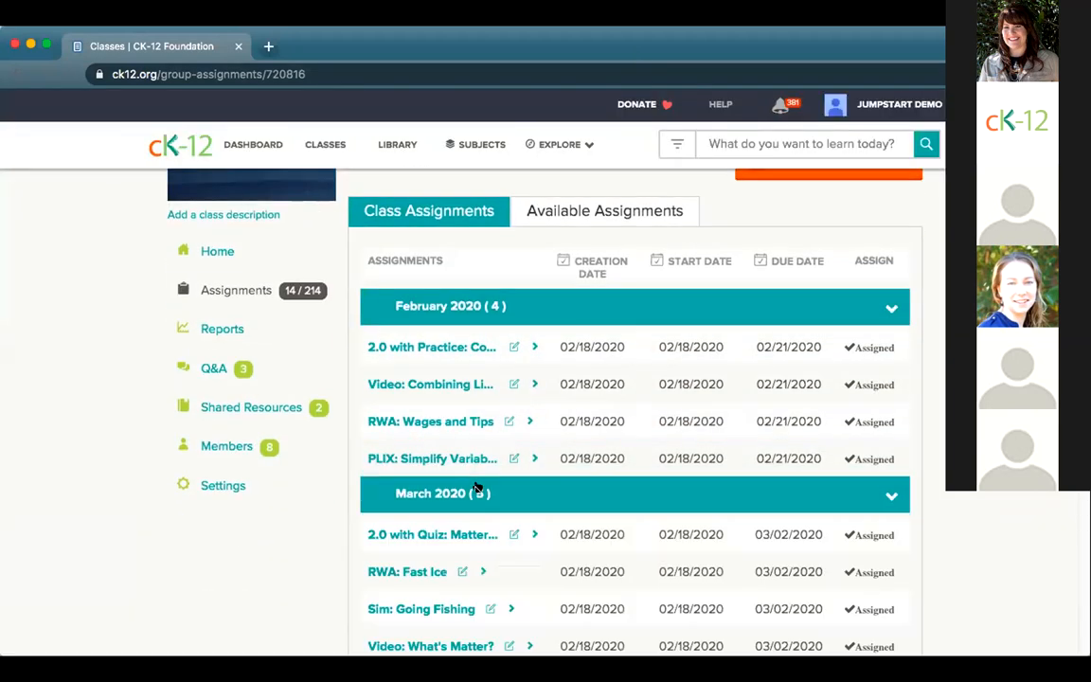
pyautogui.scroll(-2, 469, 485)
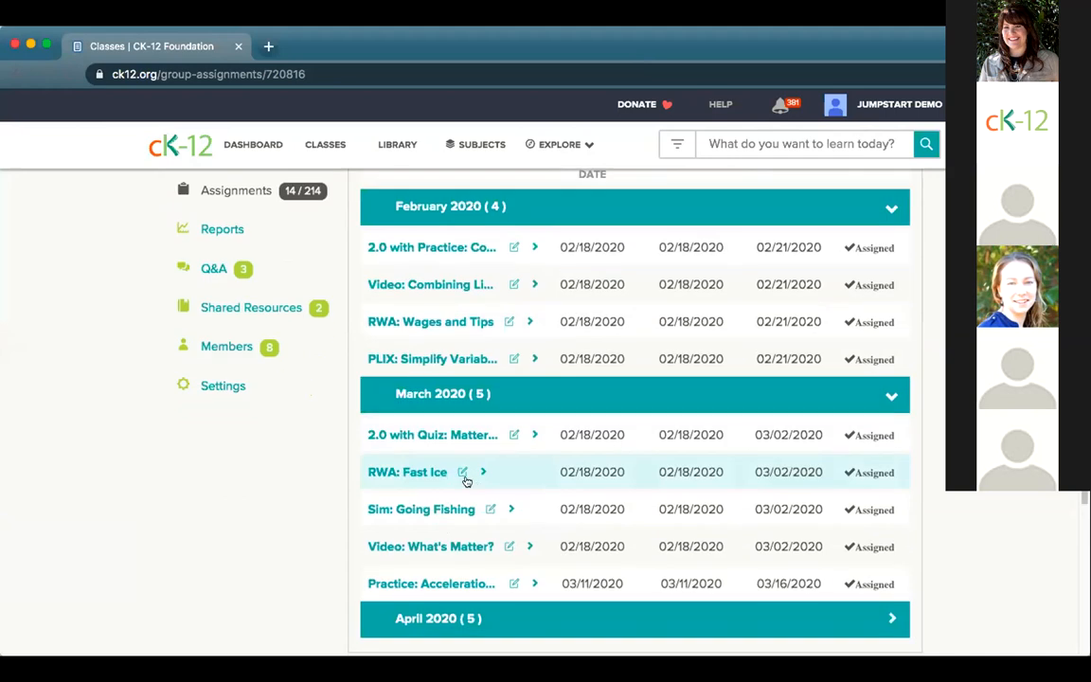
pyautogui.click(413, 435)
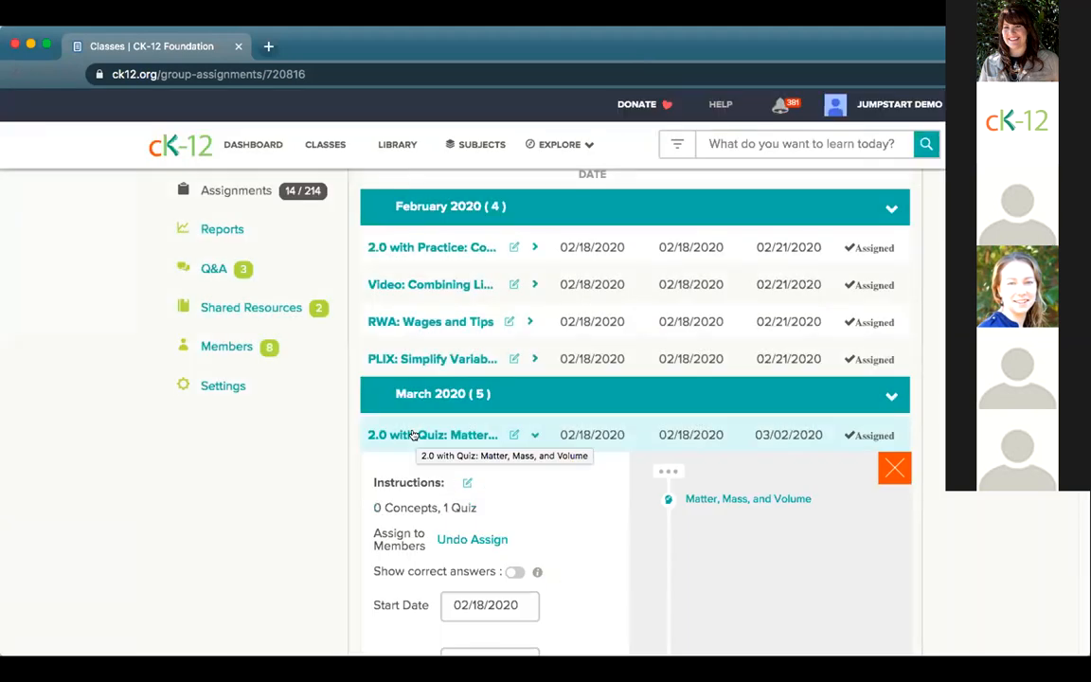
pyautogui.click(751, 502)
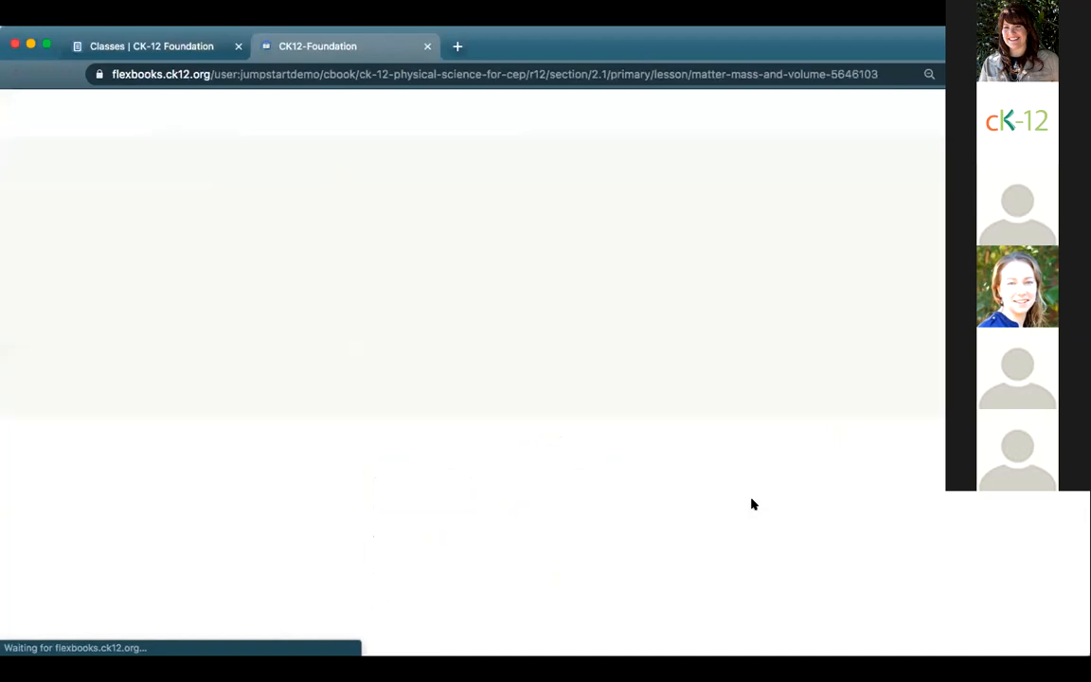
pyautogui.click(156, 46)
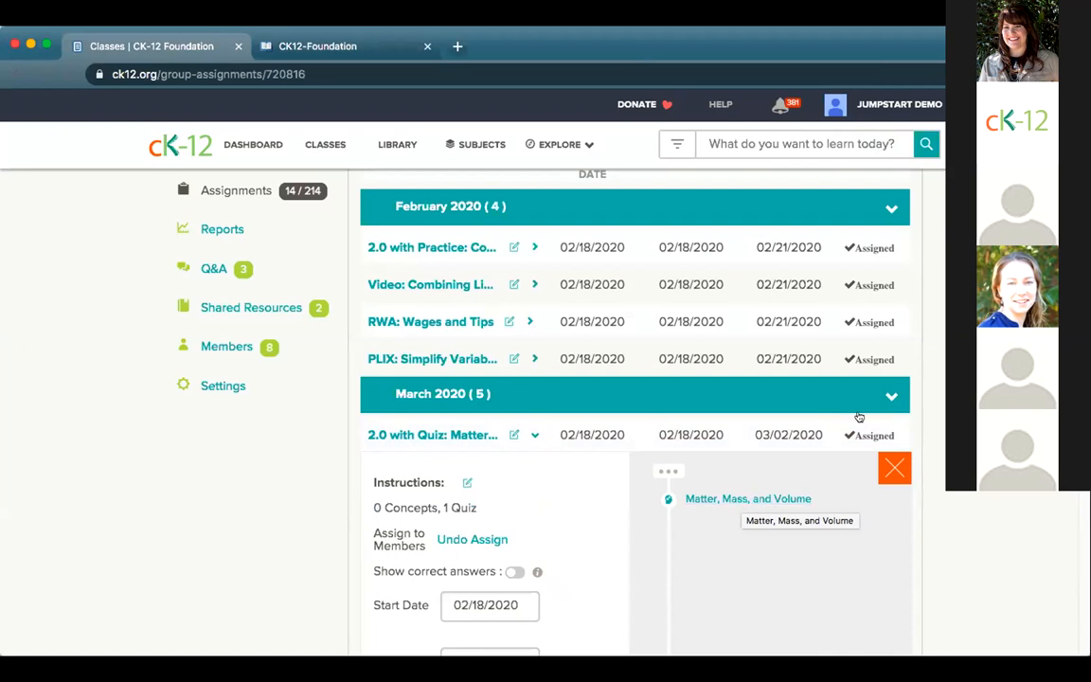
pyautogui.click(309, 48)
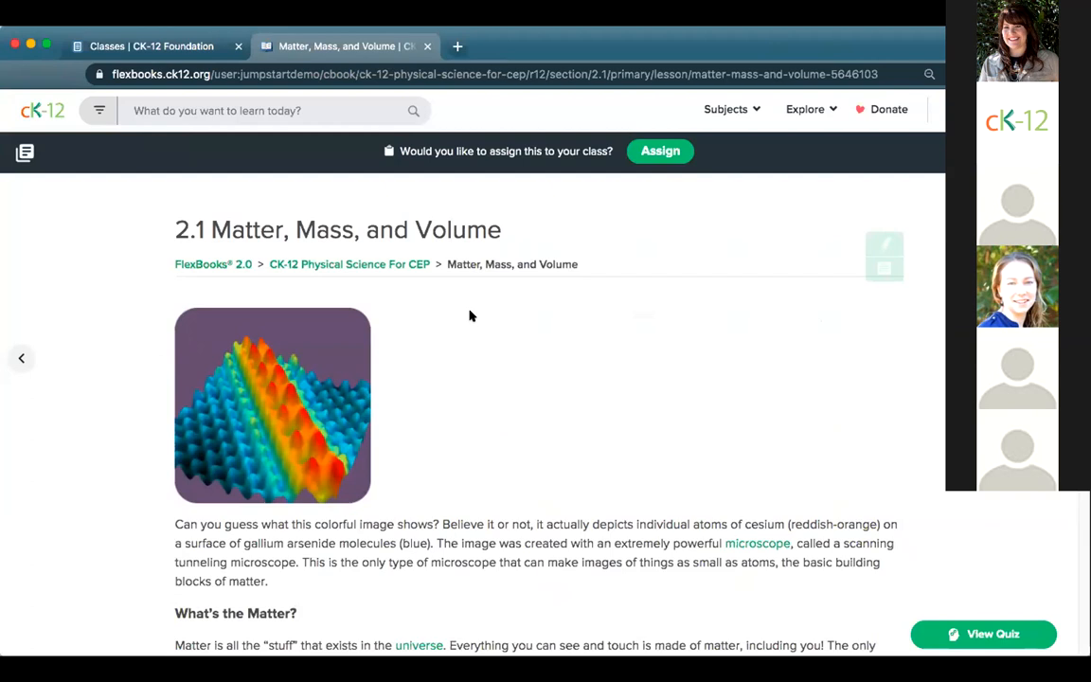
# Step: Open the lesson's Insights for the Winter 2020 class and display the first listed student's activity
pyautogui.click(987, 635)
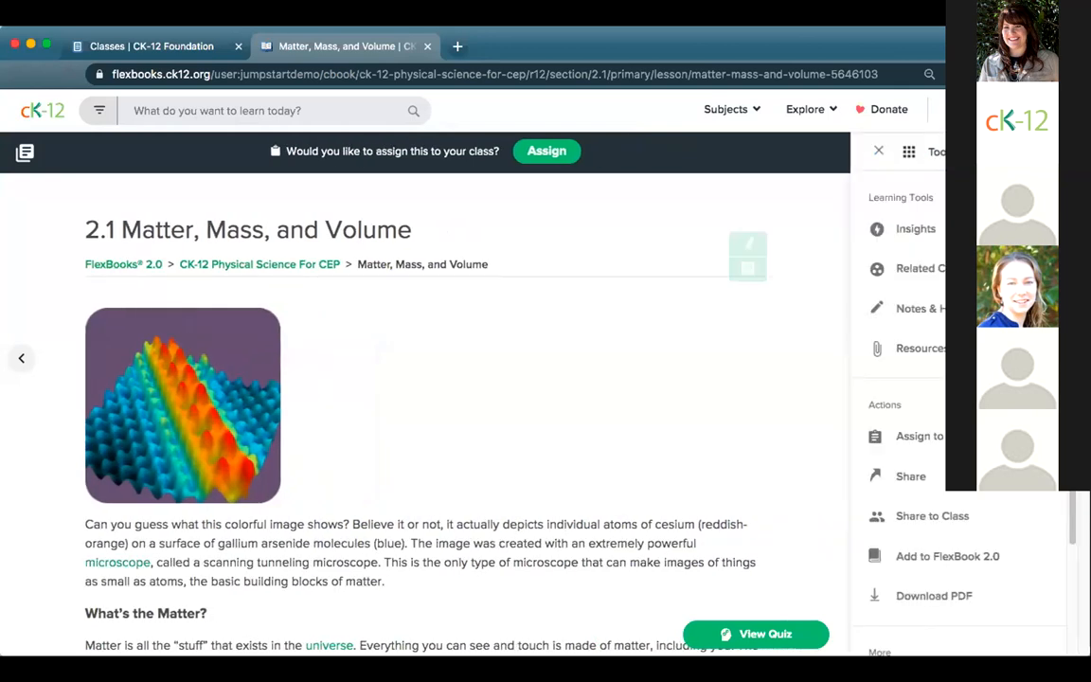
pyautogui.click(915, 228)
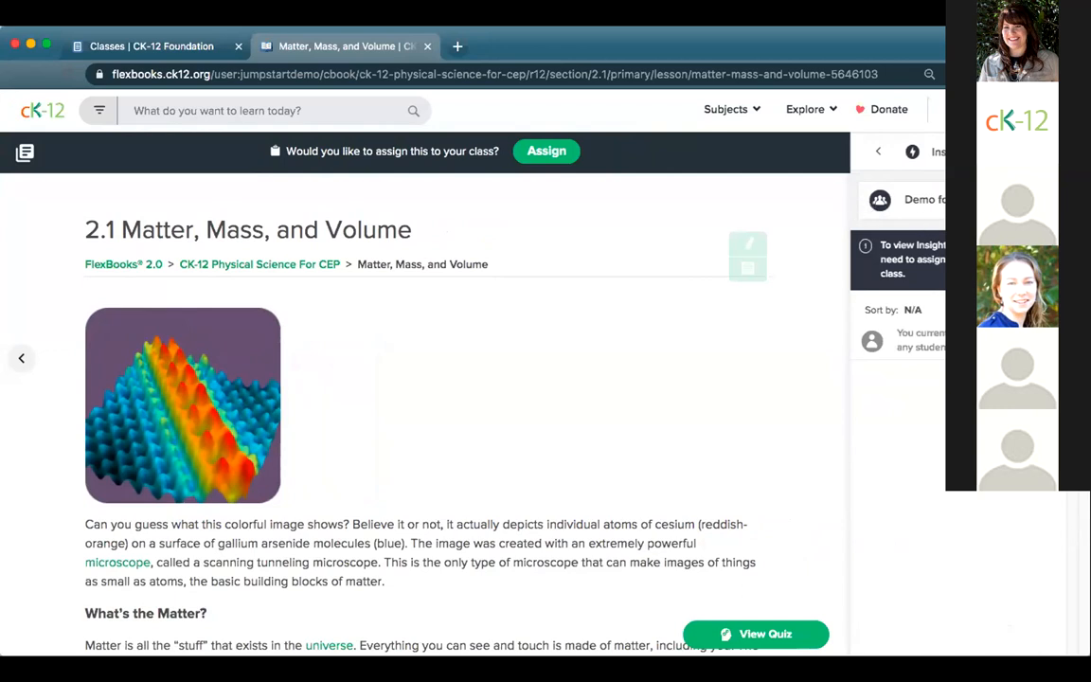
pyautogui.click(958, 200)
pyautogui.scroll(-3, 958, 257)
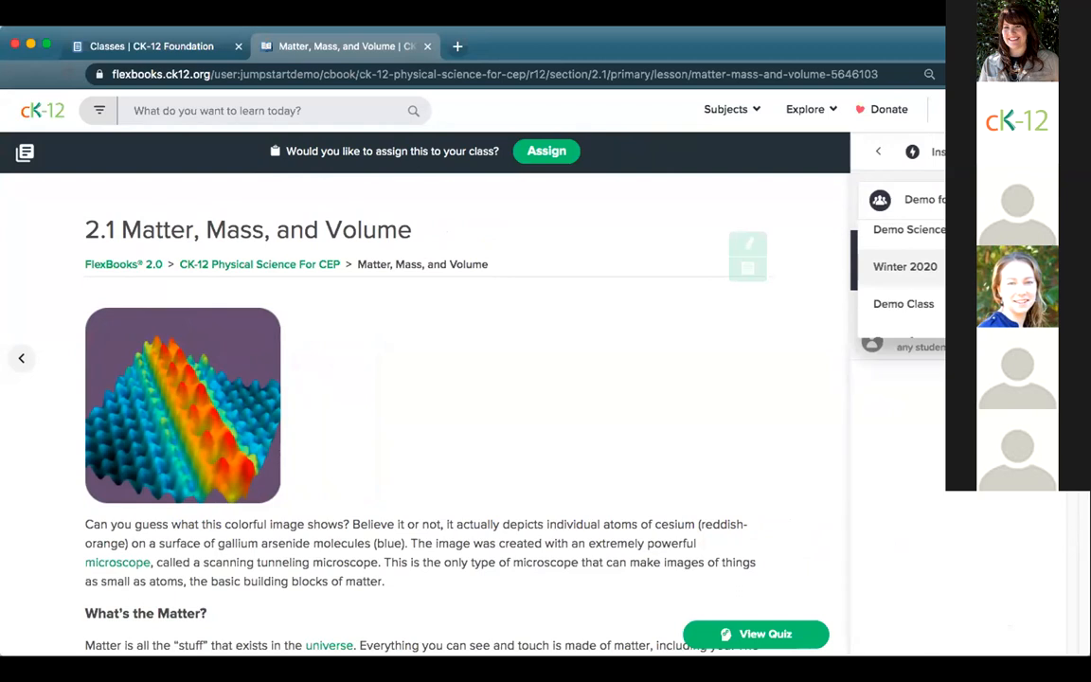
pyautogui.click(958, 266)
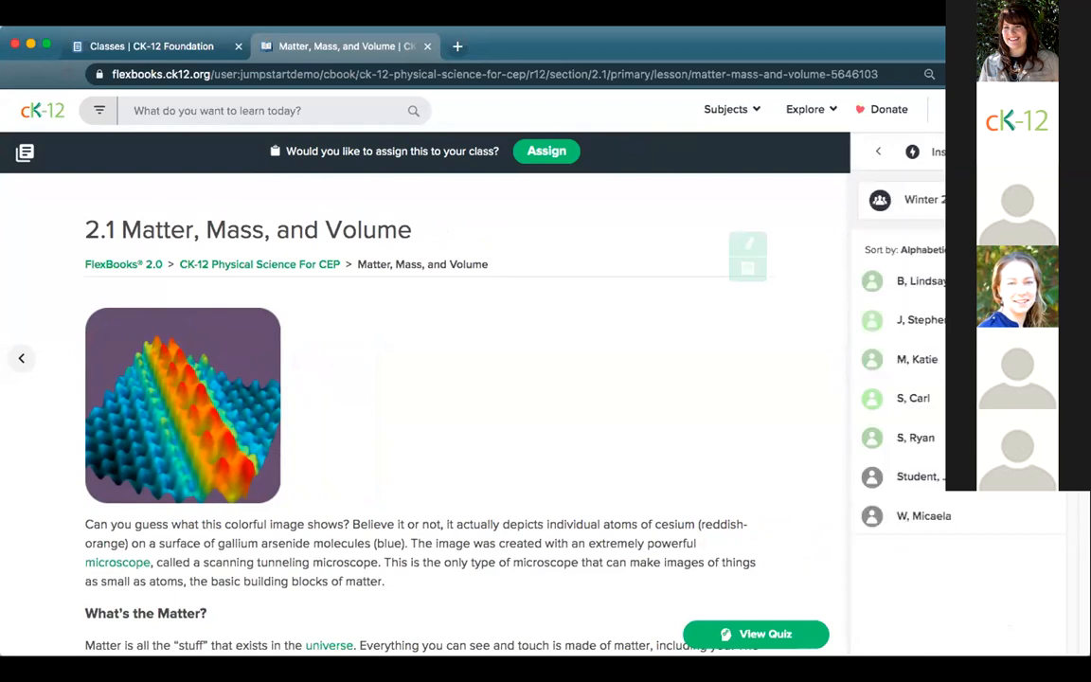
pyautogui.click(928, 281)
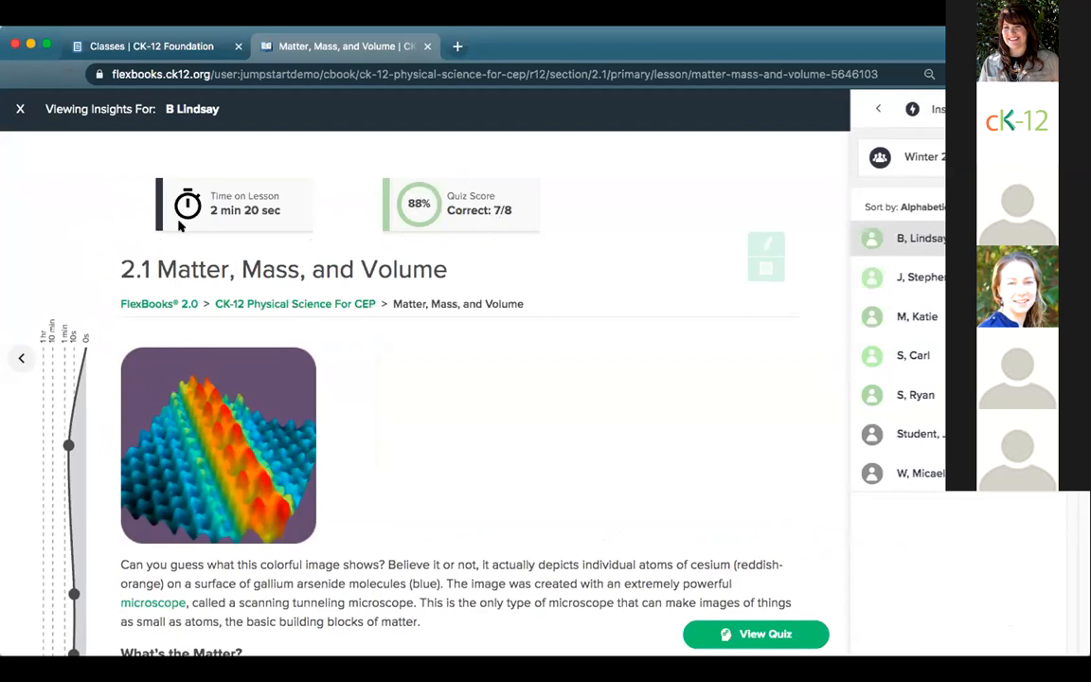
# Step: Examine the first listed student's time graph alongside the Matter, Mass, and Volume lesson, then return to the lesson's start
pyautogui.scroll(-12, 201, 577)
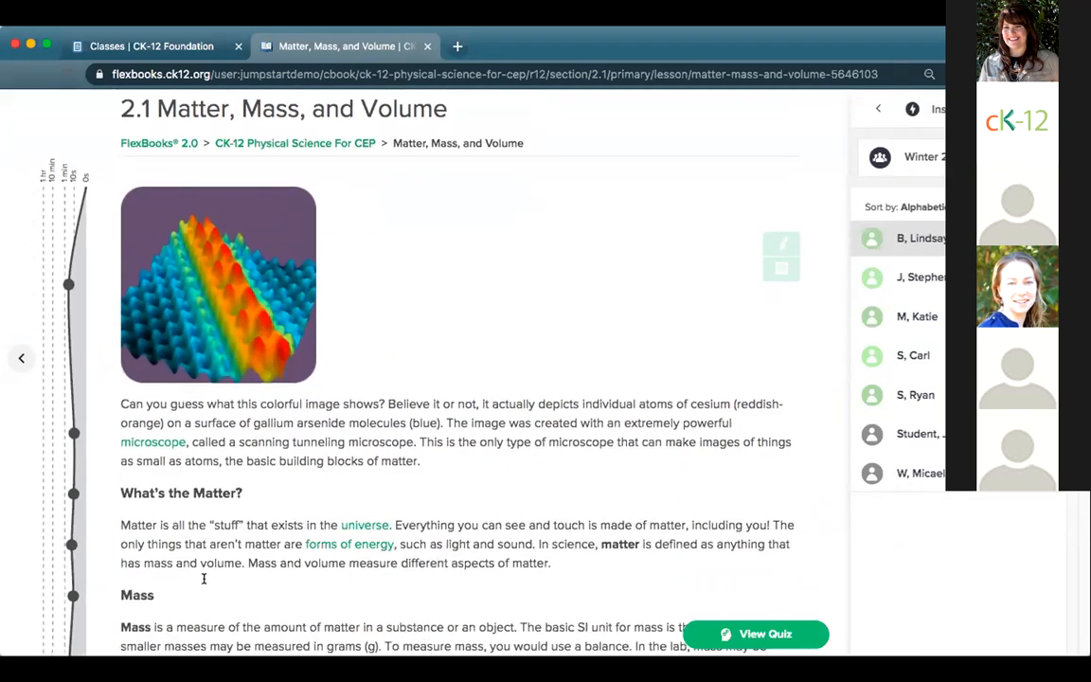
pyautogui.scroll(-10, 204, 579)
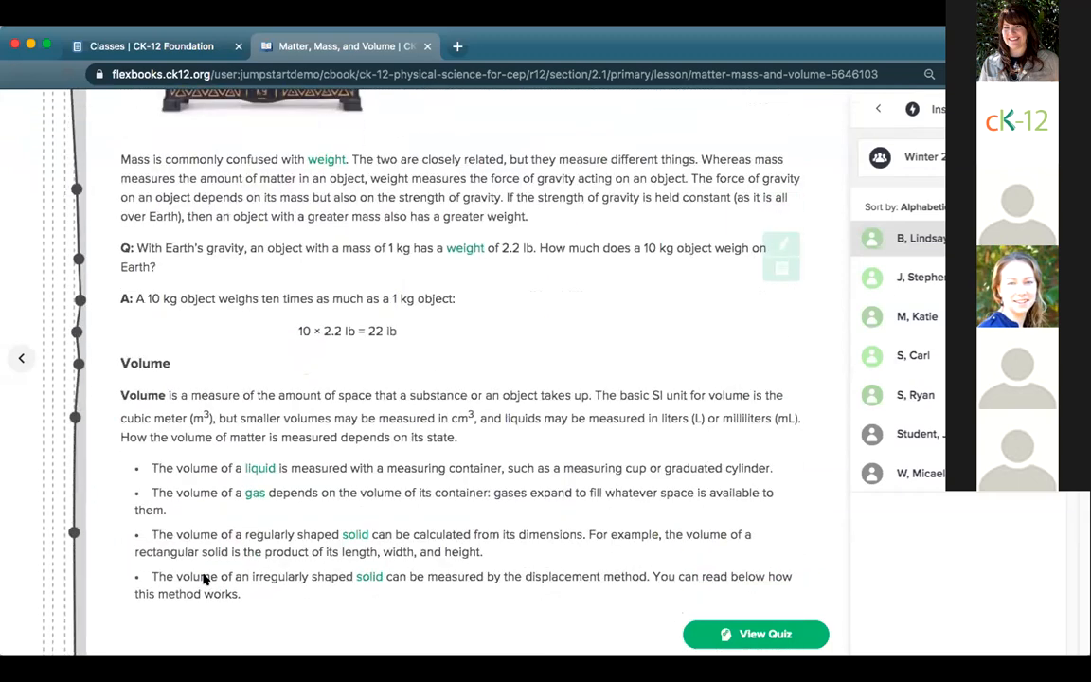
pyautogui.scroll(20, 780, 377)
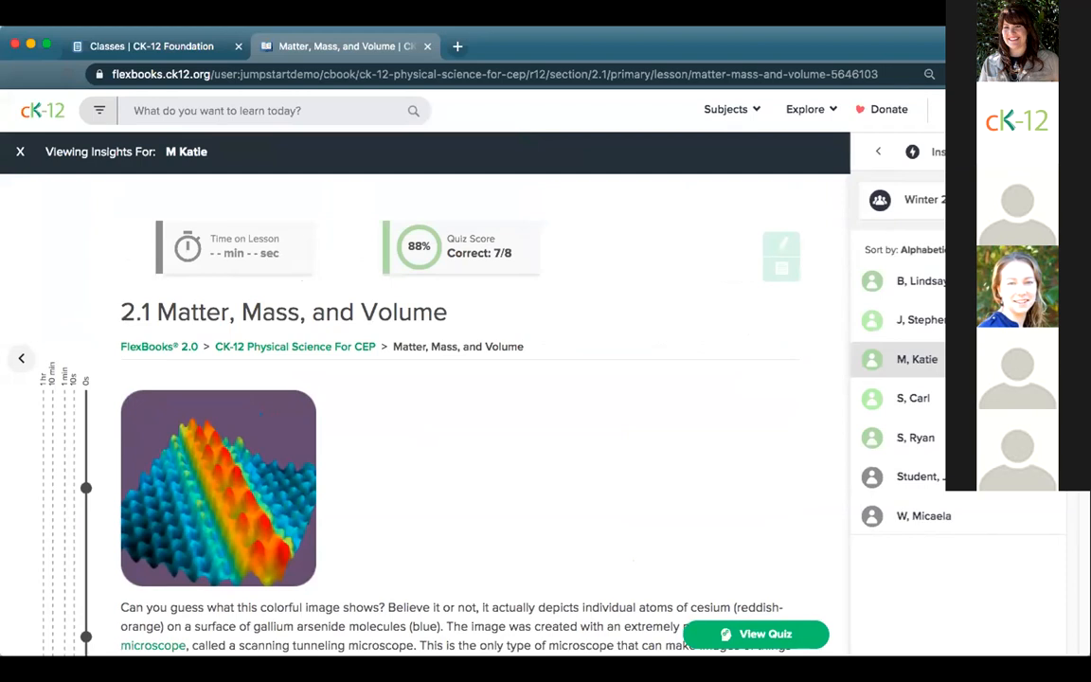
# Step: Display the last listed student's Insights, examine the activity along the lesson, and view the lesson's quiz
pyautogui.click(914, 474)
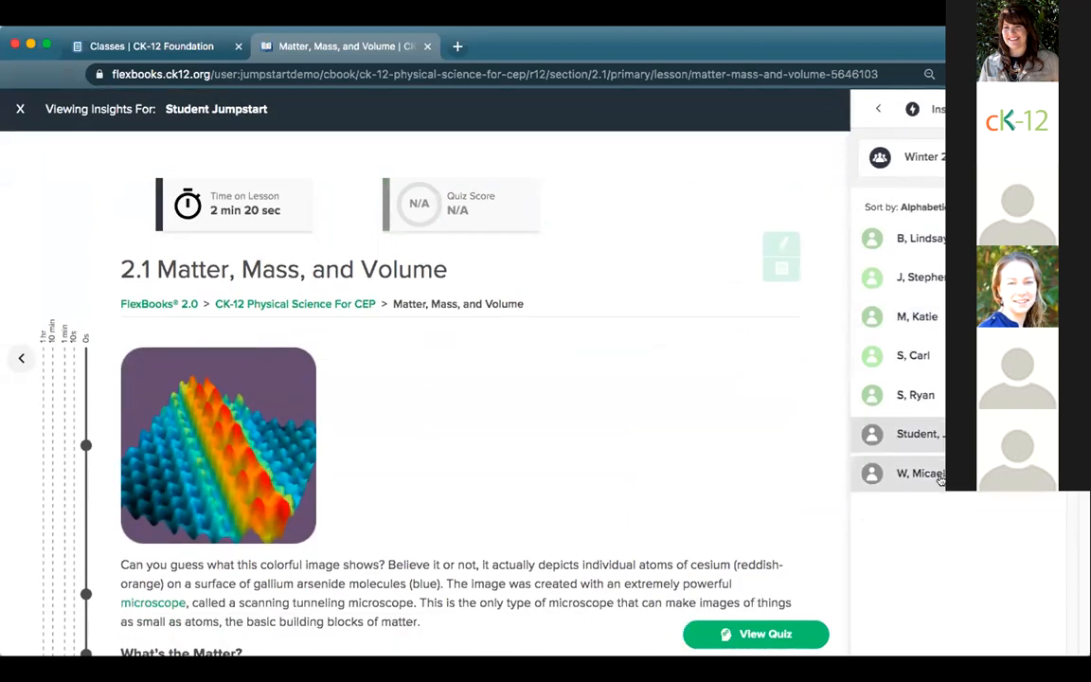
pyautogui.click(940, 479)
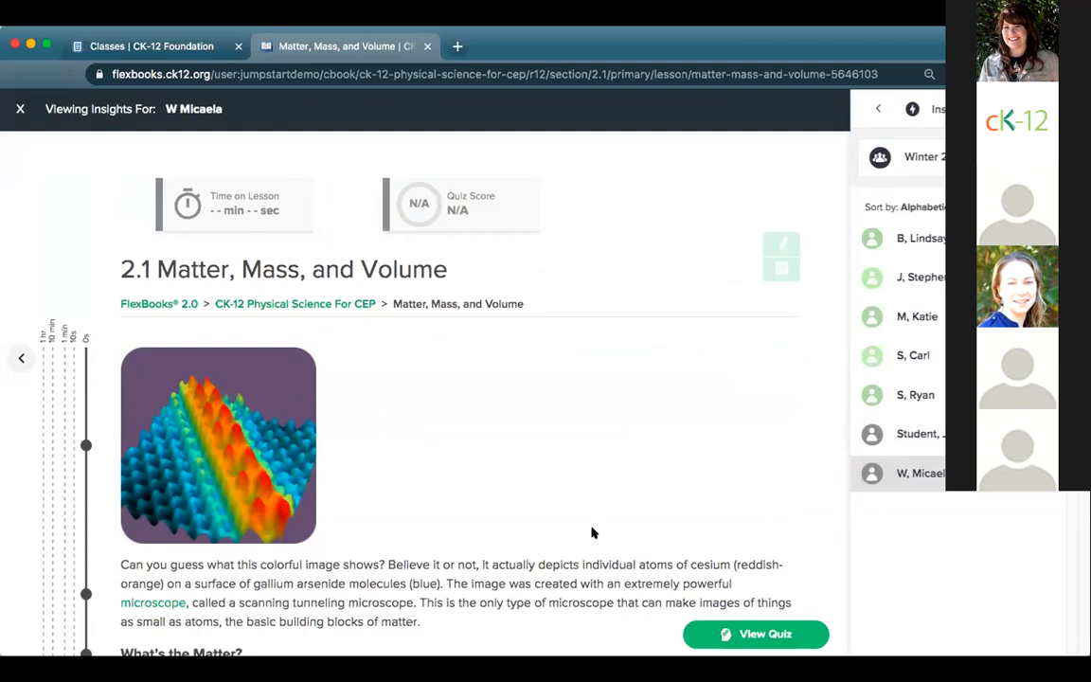
pyautogui.scroll(-10, 590, 533)
pyautogui.scroll(-8, 590, 533)
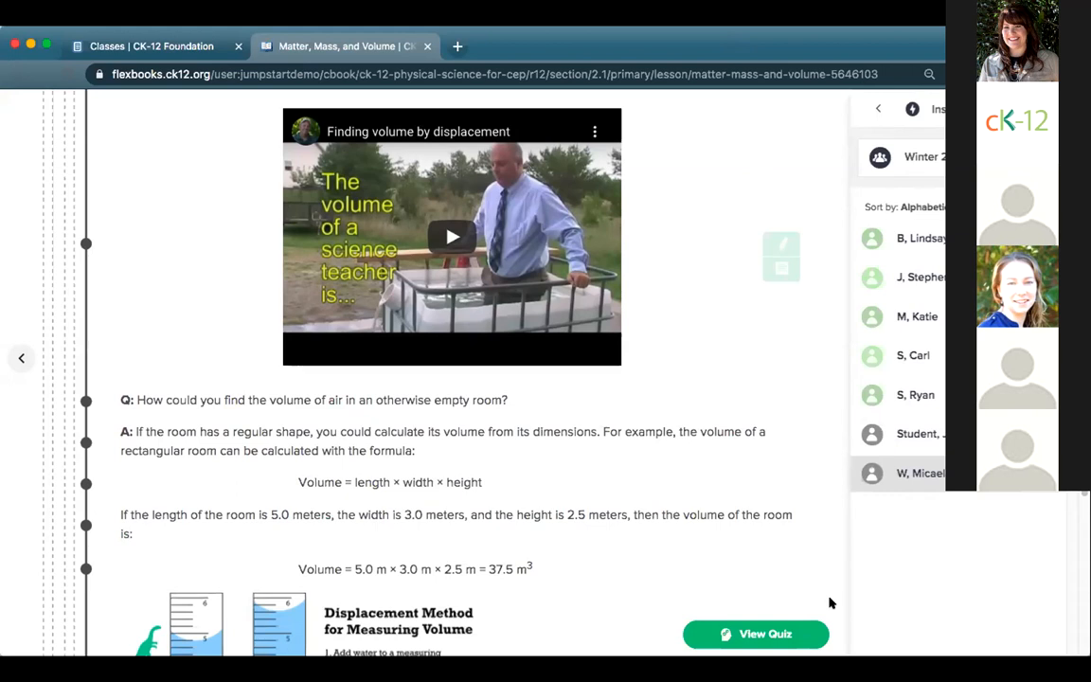
pyautogui.click(755, 637)
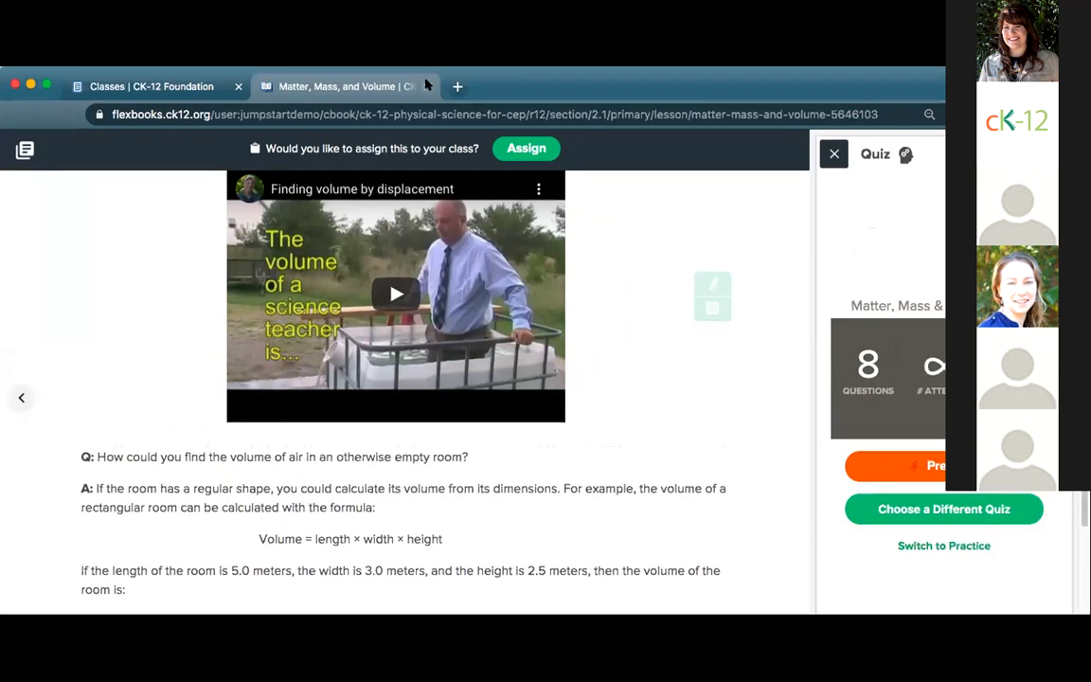
# Step: Close the lesson and open the SciNotation-May quiz from the library
pyautogui.click(427, 85)
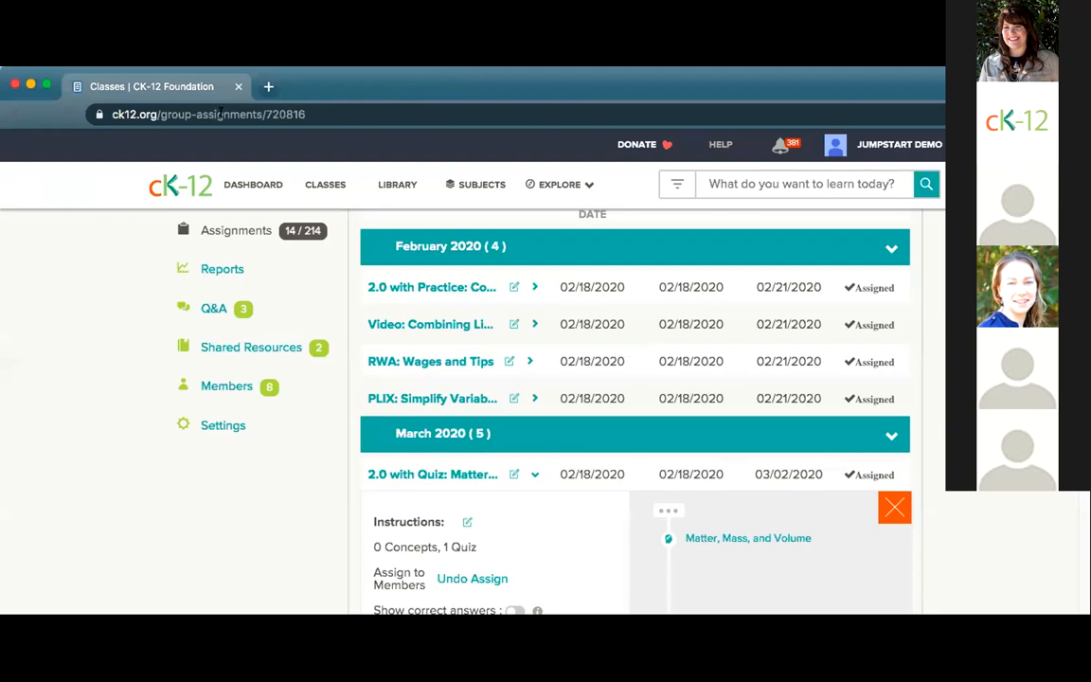
pyautogui.click(388, 184)
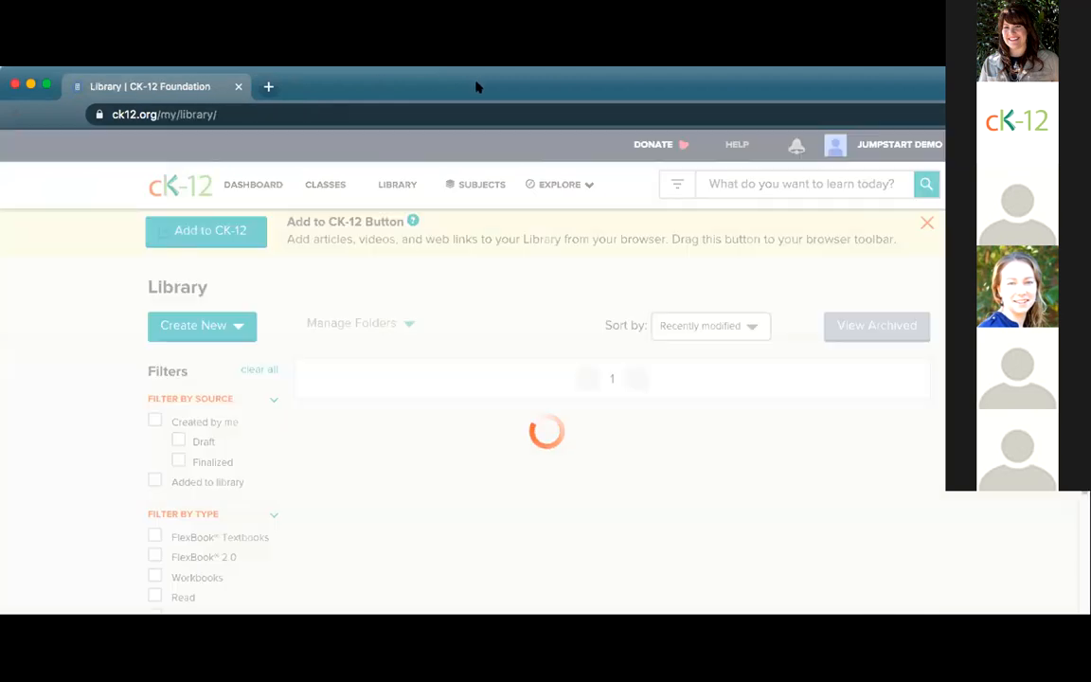
pyautogui.scroll(-3, 549, 501)
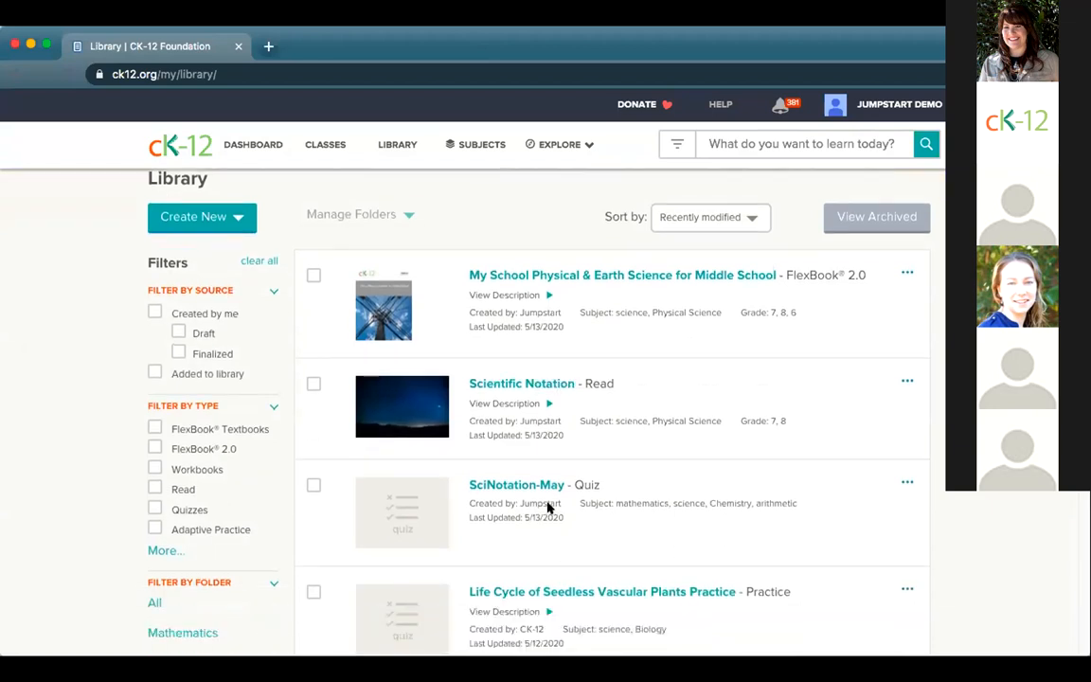
pyautogui.click(503, 406)
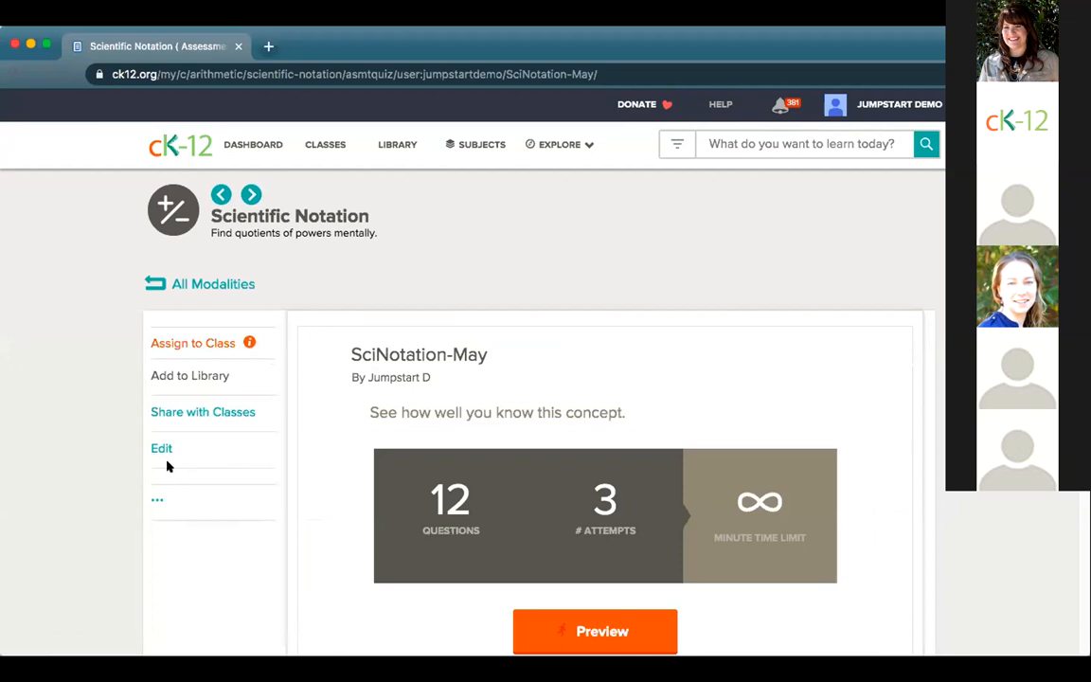
# Step: Show the quiz's PDF download options, choose the answer key for all questions, and dismiss the dialog without downloading
pyautogui.click(156, 502)
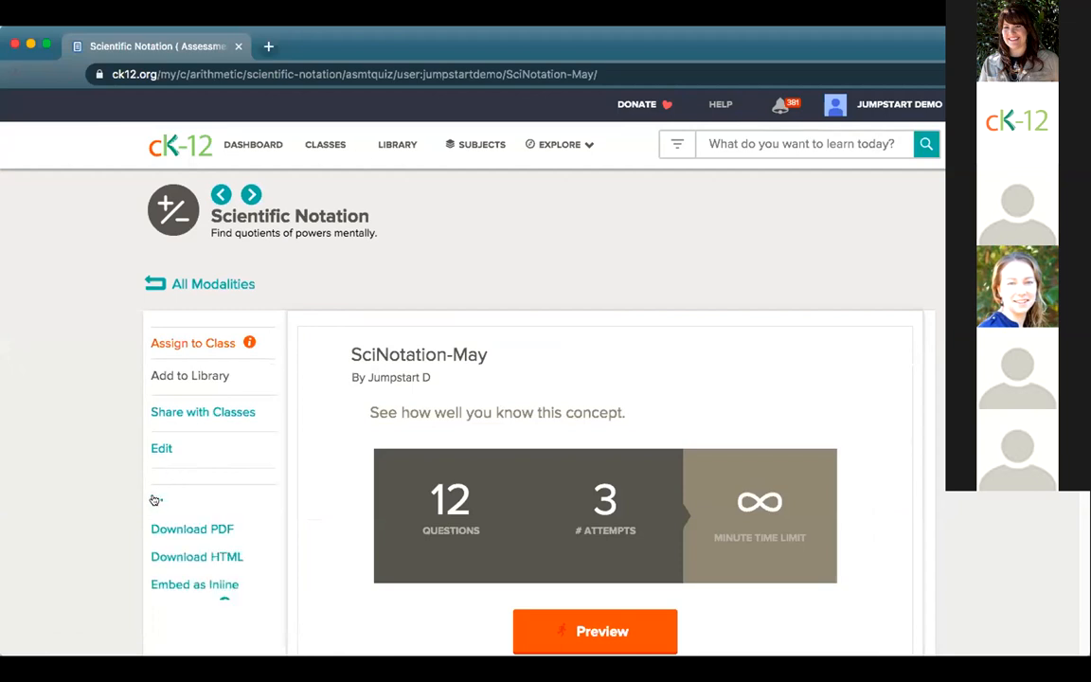
pyautogui.click(189, 532)
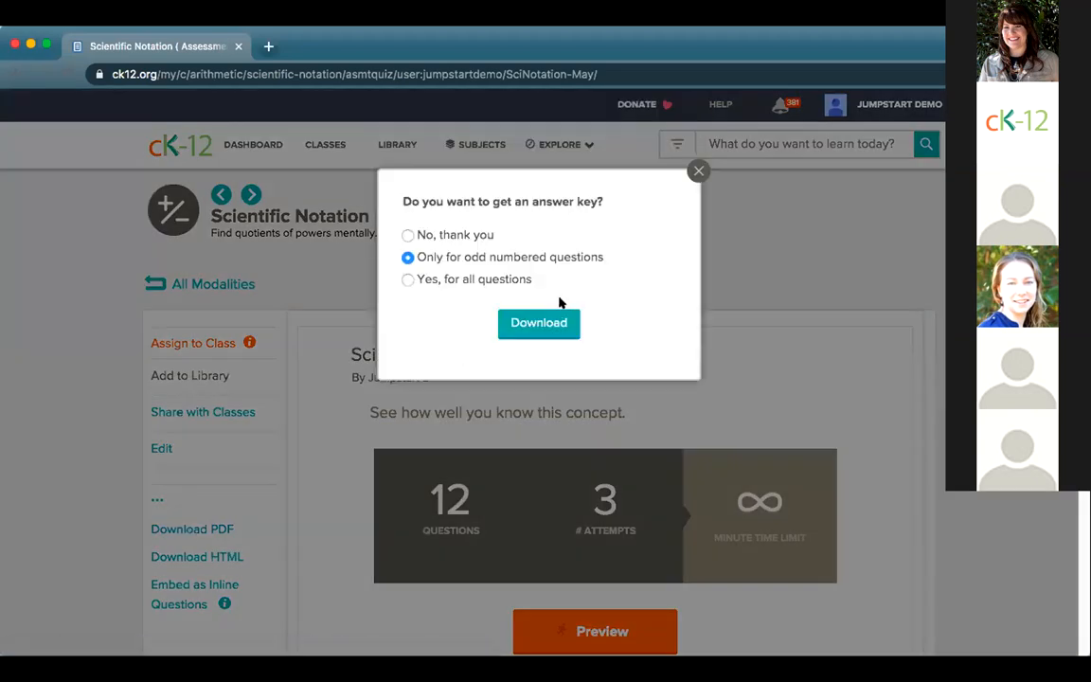
pyautogui.click(407, 280)
pyautogui.click(694, 170)
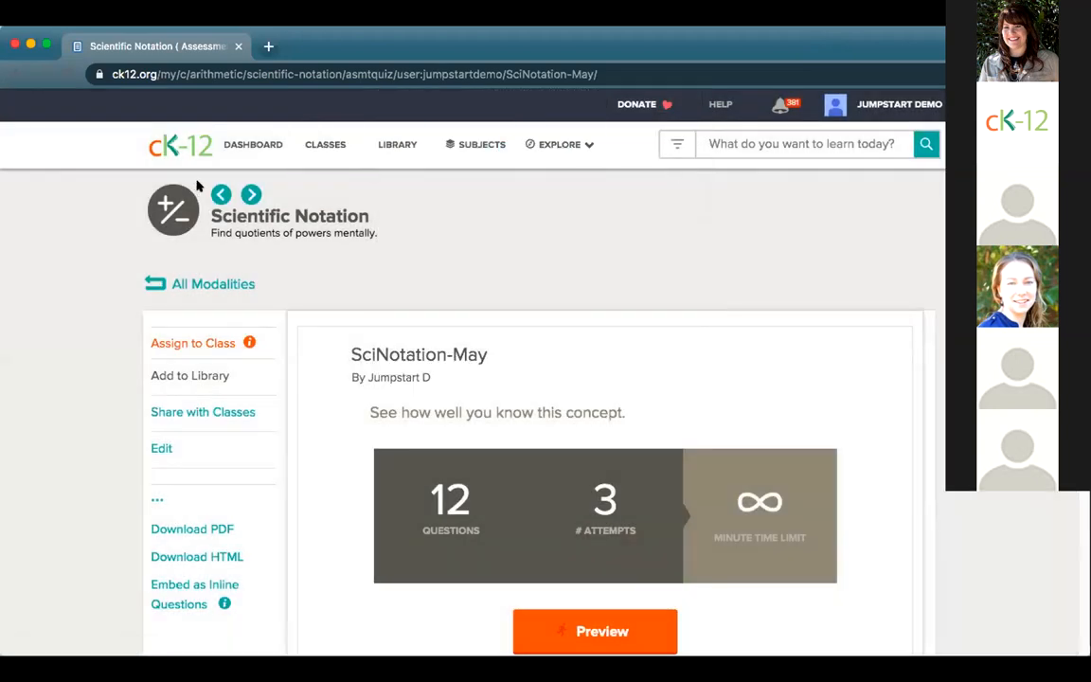
# Step: Open My School Physical & Earth Science for Middle School from the library and start lesson 1.2 Inductive Reasoning
pyautogui.click(395, 151)
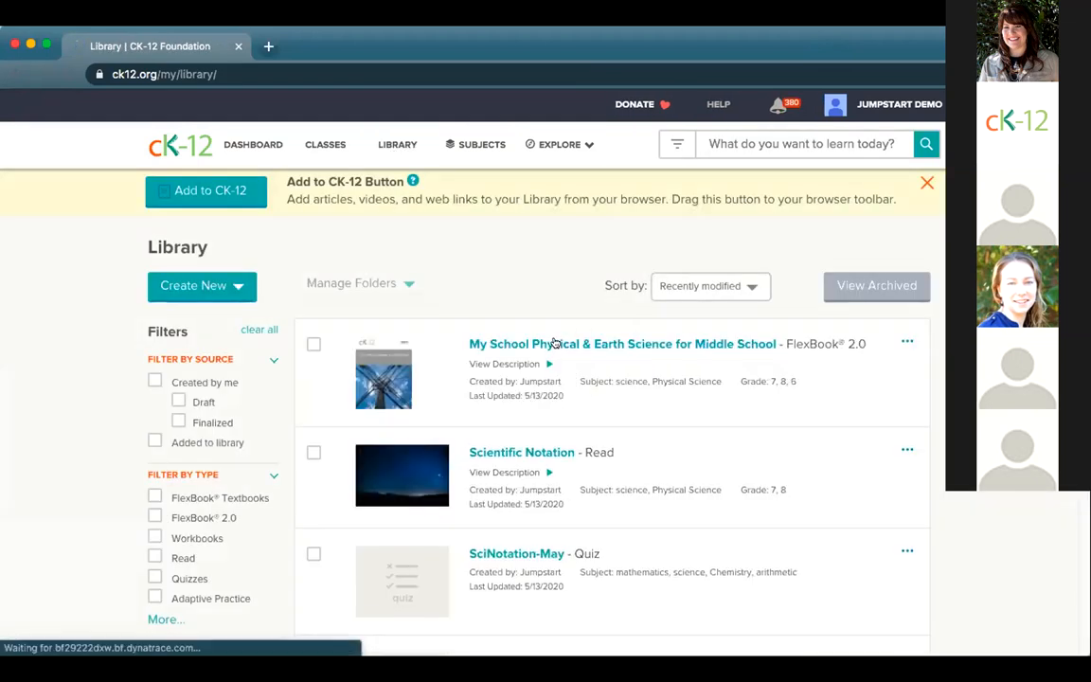
pyautogui.click(556, 342)
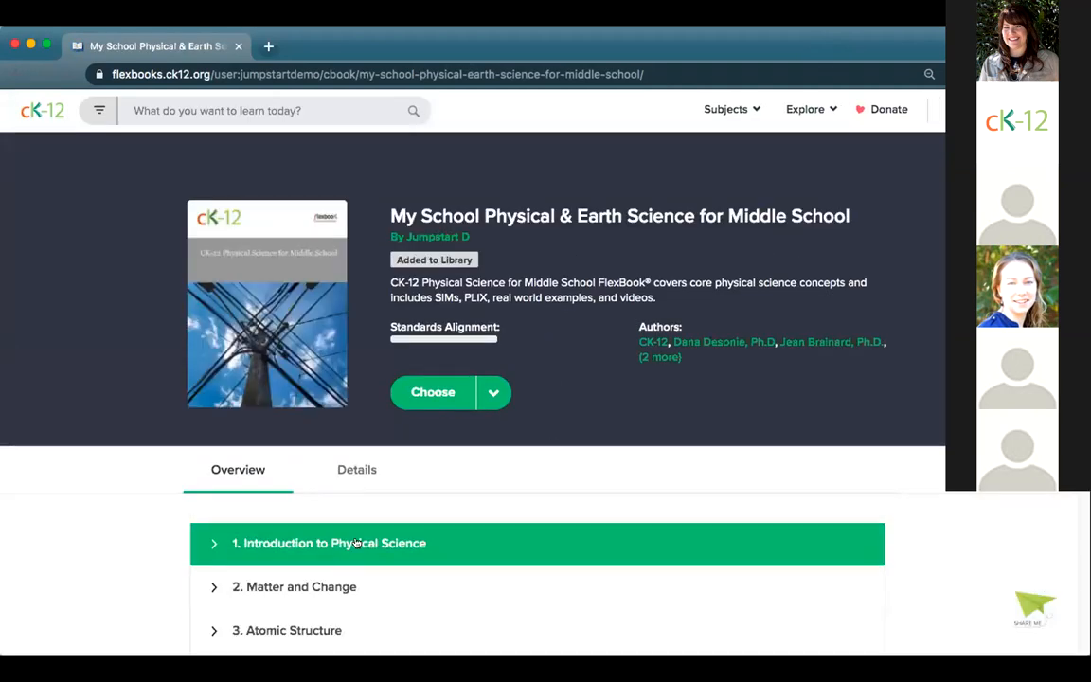
pyautogui.click(356, 543)
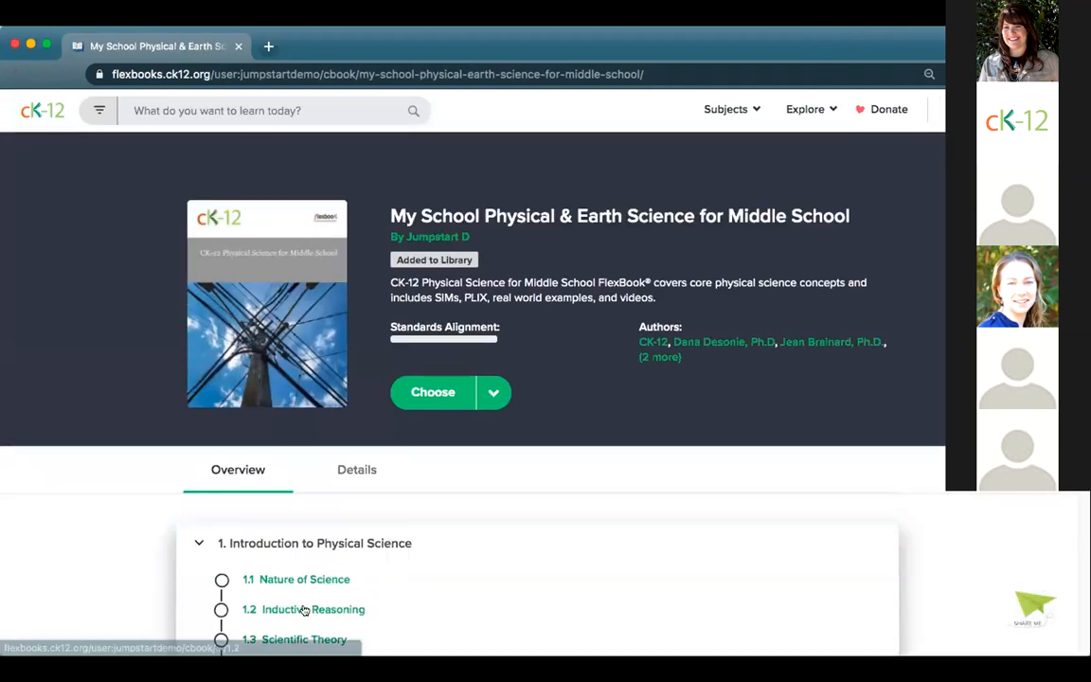
pyautogui.click(304, 608)
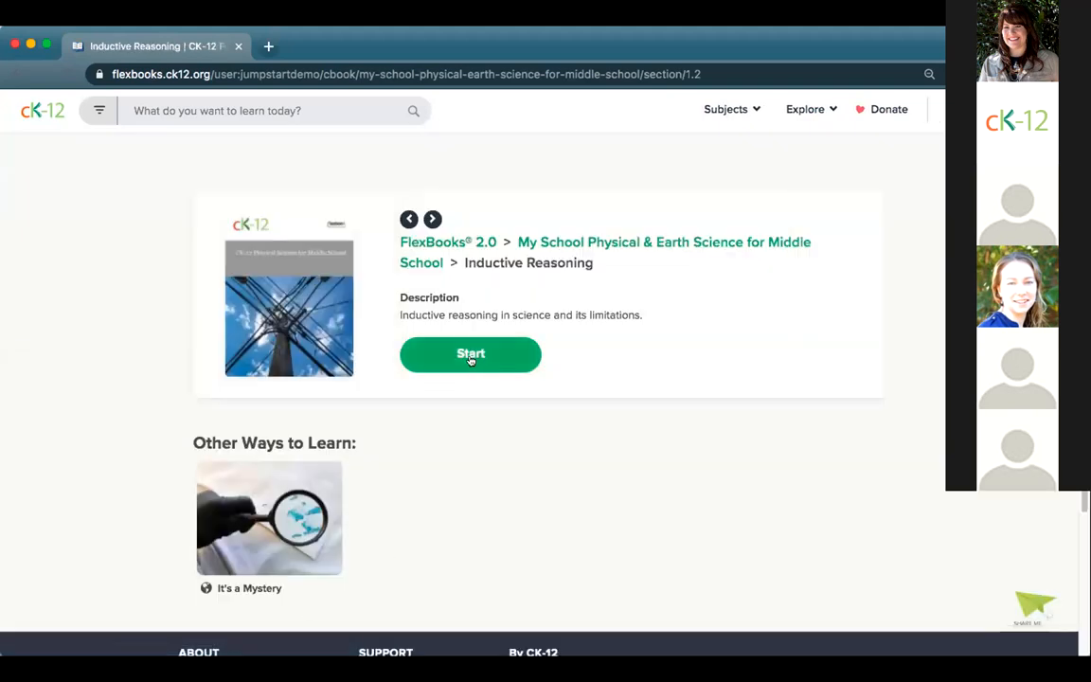
pyautogui.click(470, 356)
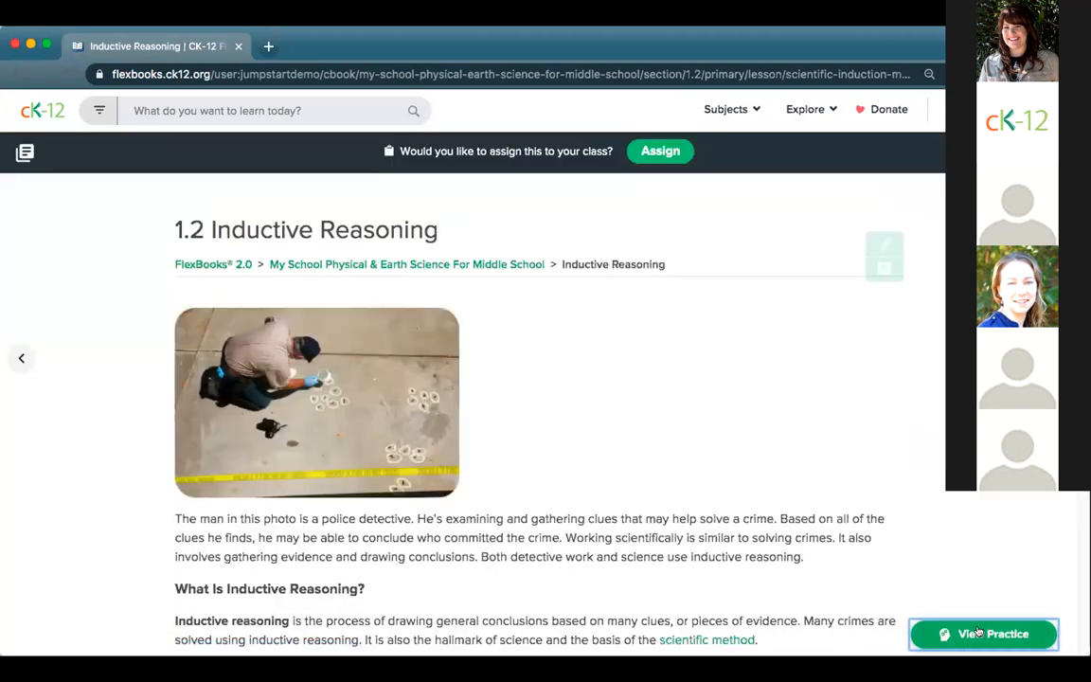
# Step: View the Inductive Reasoning lesson's adaptive practice and show its download format choices
pyautogui.click(978, 633)
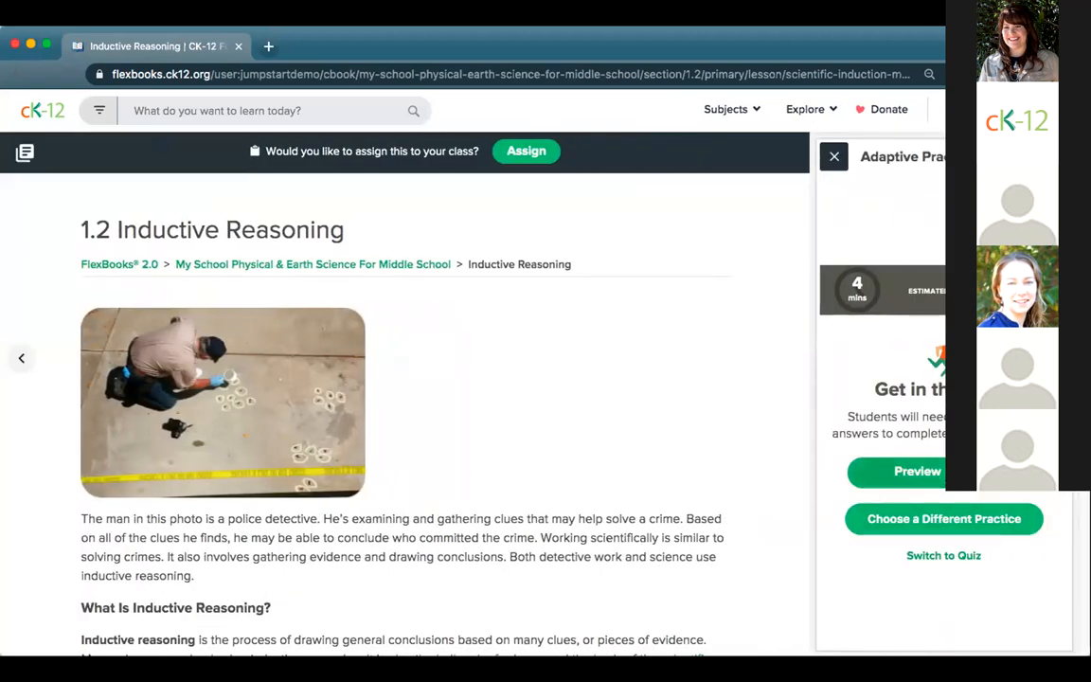
pyautogui.click(916, 470)
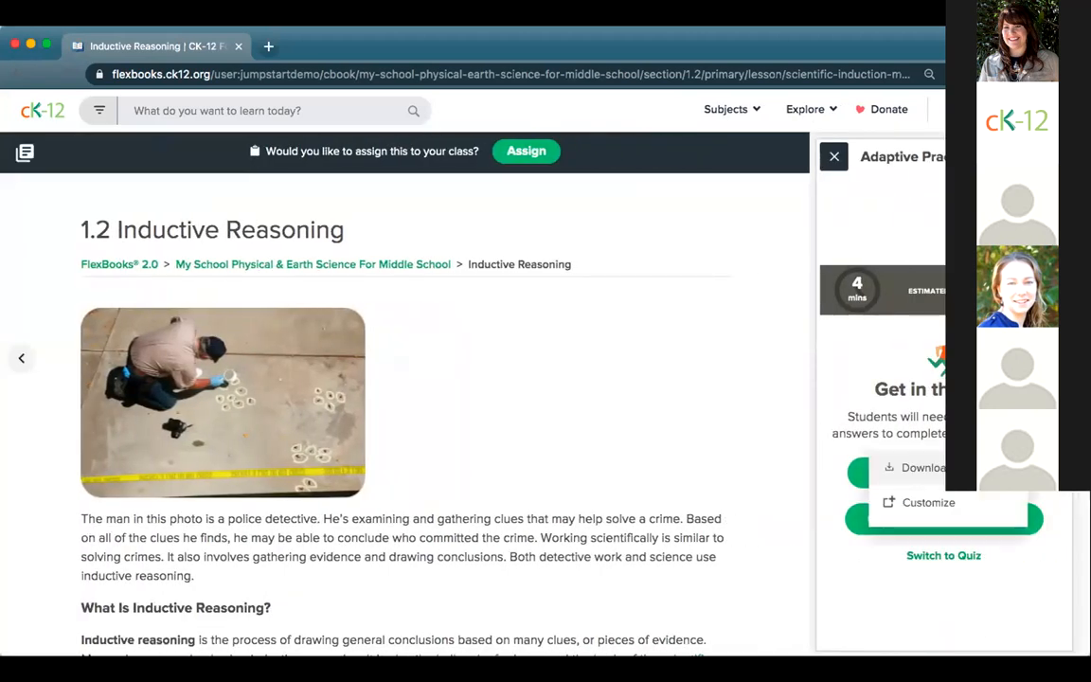
pyautogui.click(937, 465)
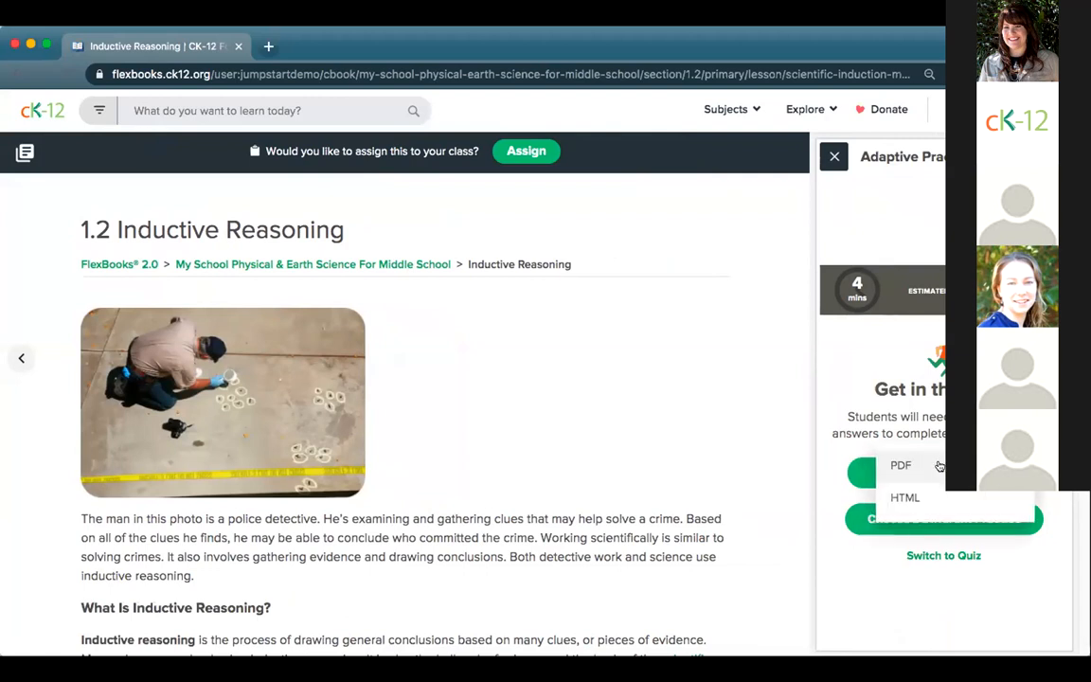
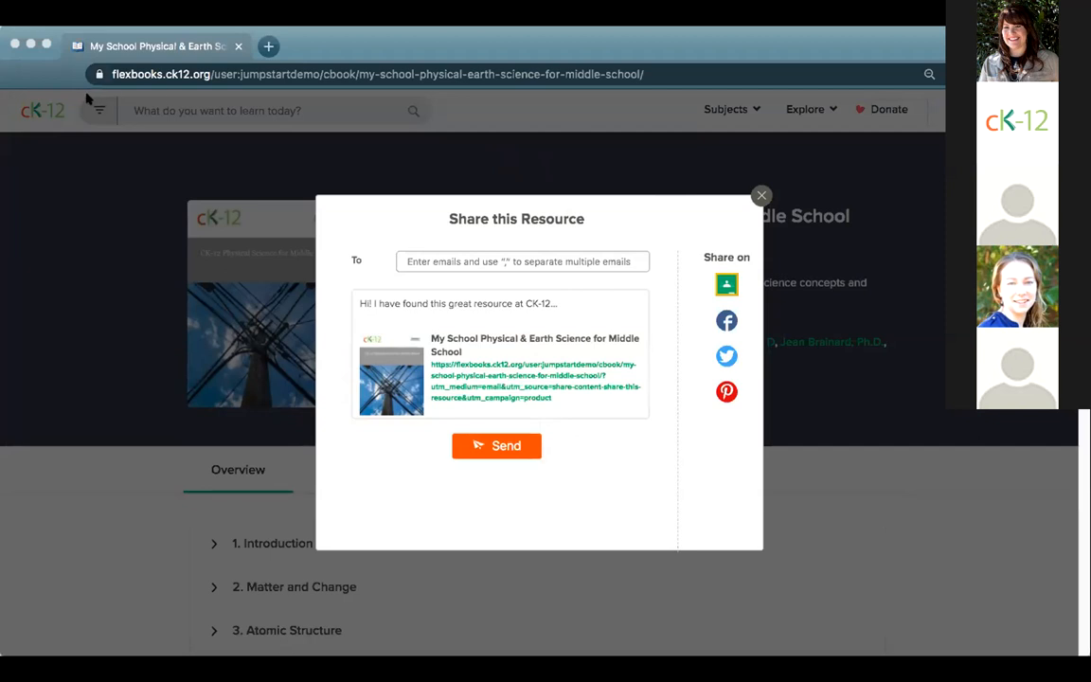
# Step: Dismiss the sharing dialog and begin assigning the FlexBook to the Spring 2020 class in Google Classroom
pyautogui.click(86, 94)
pyautogui.click(758, 195)
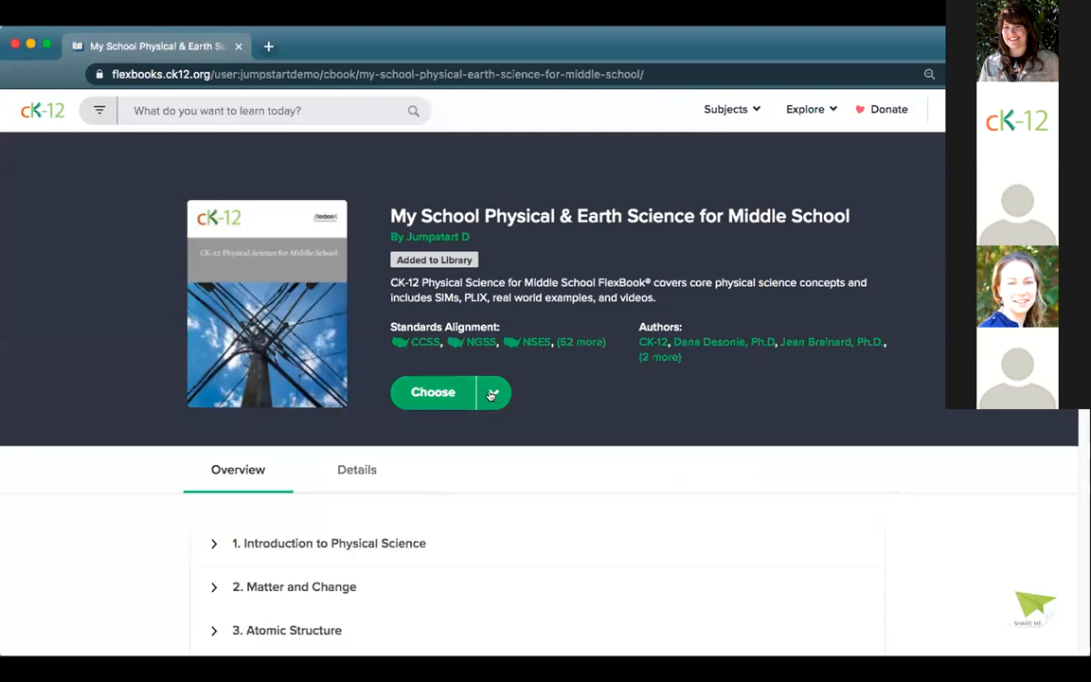
pyautogui.click(443, 392)
pyautogui.click(452, 432)
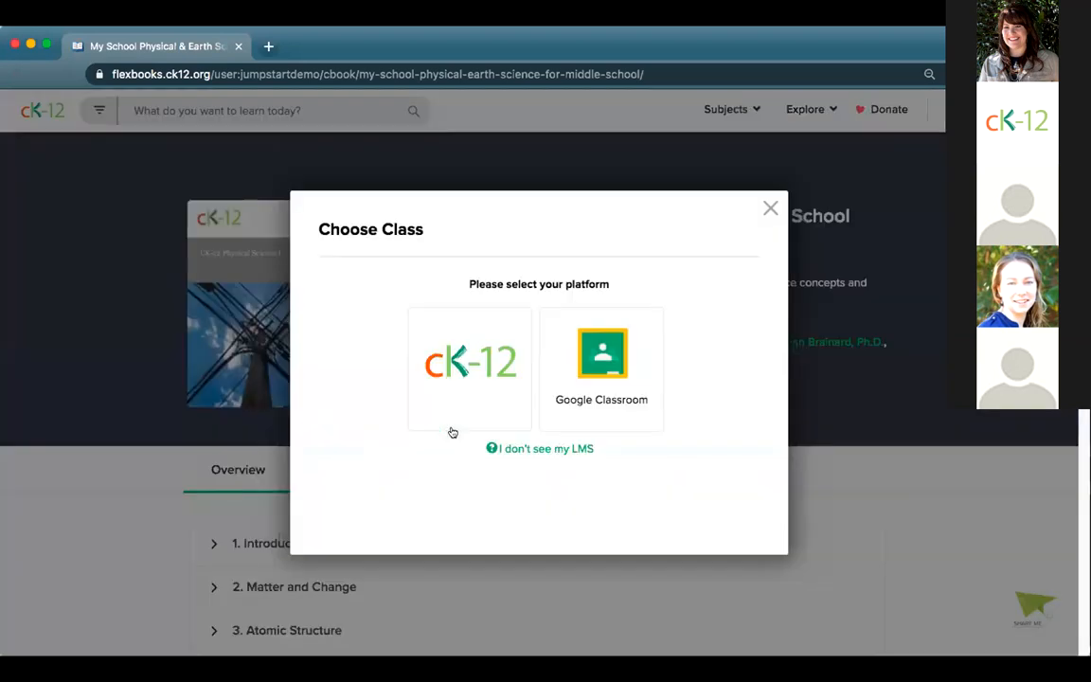
pyautogui.click(609, 366)
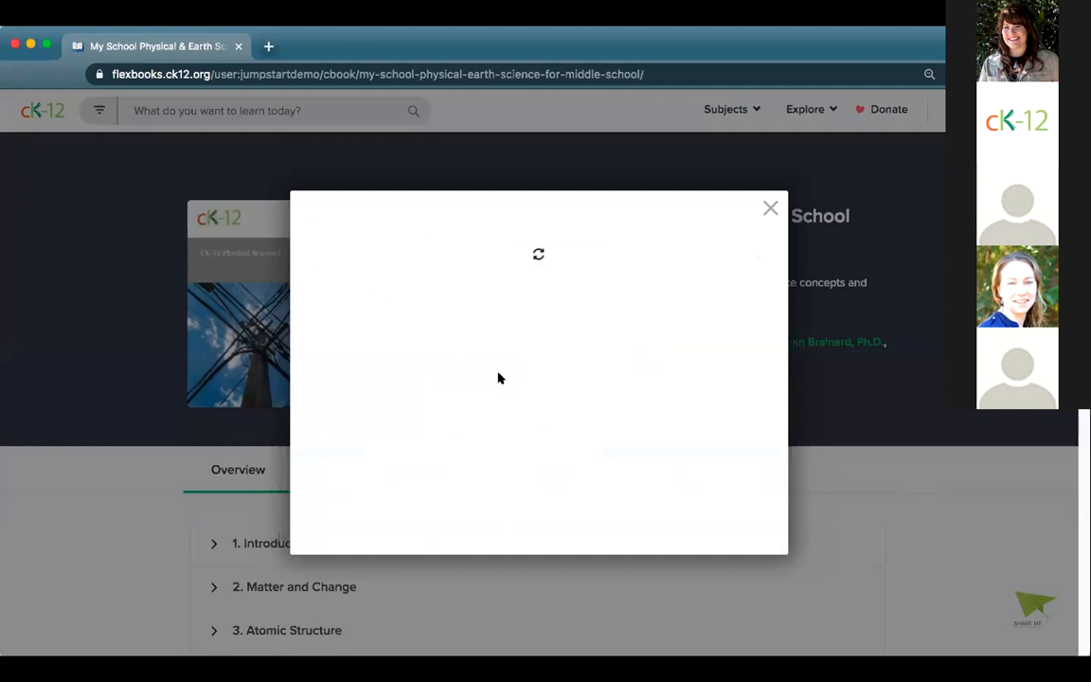
pyautogui.click(324, 279)
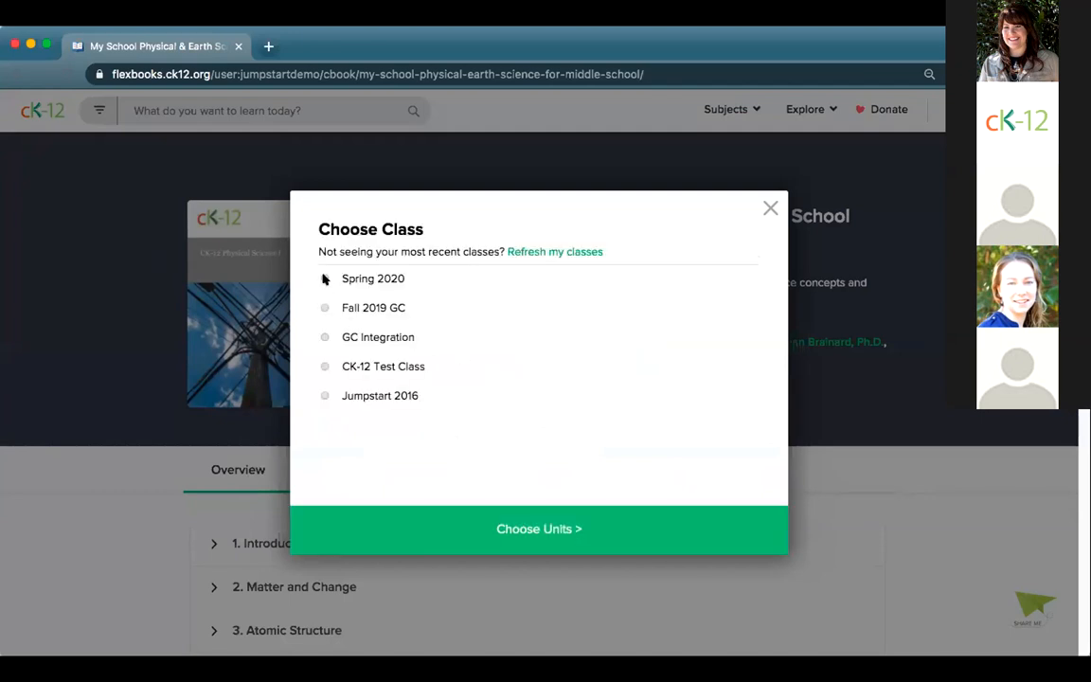
pyautogui.click(559, 531)
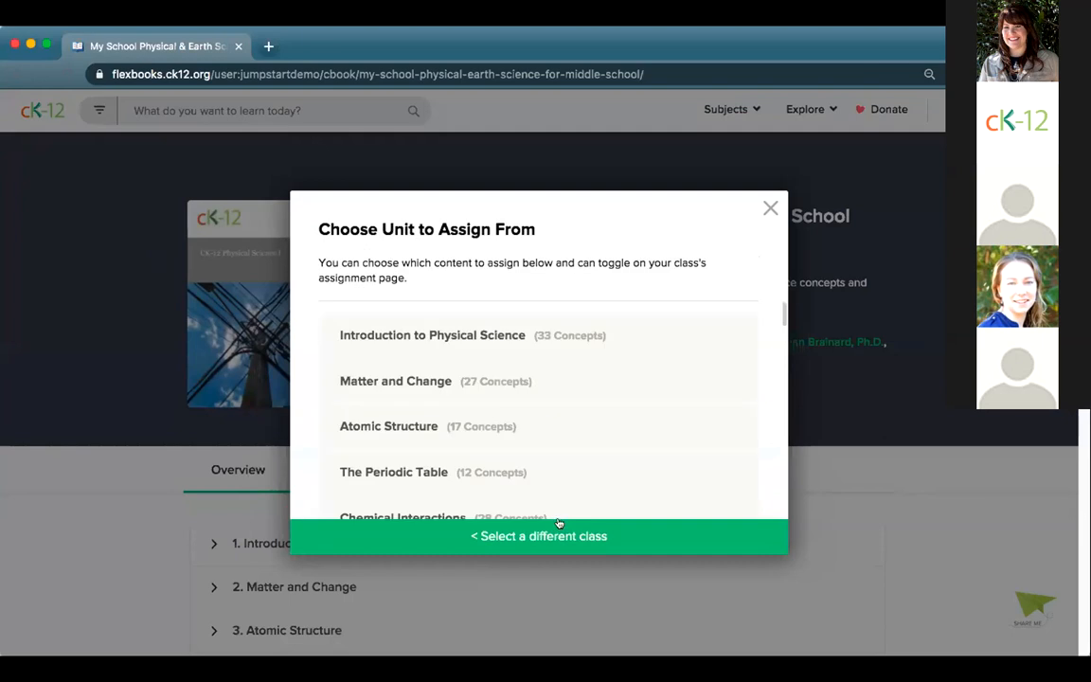
# Step: Assign Nature of Science from the Introduction to Physical Science unit with a due date of 05/15/2020
pyautogui.click(481, 337)
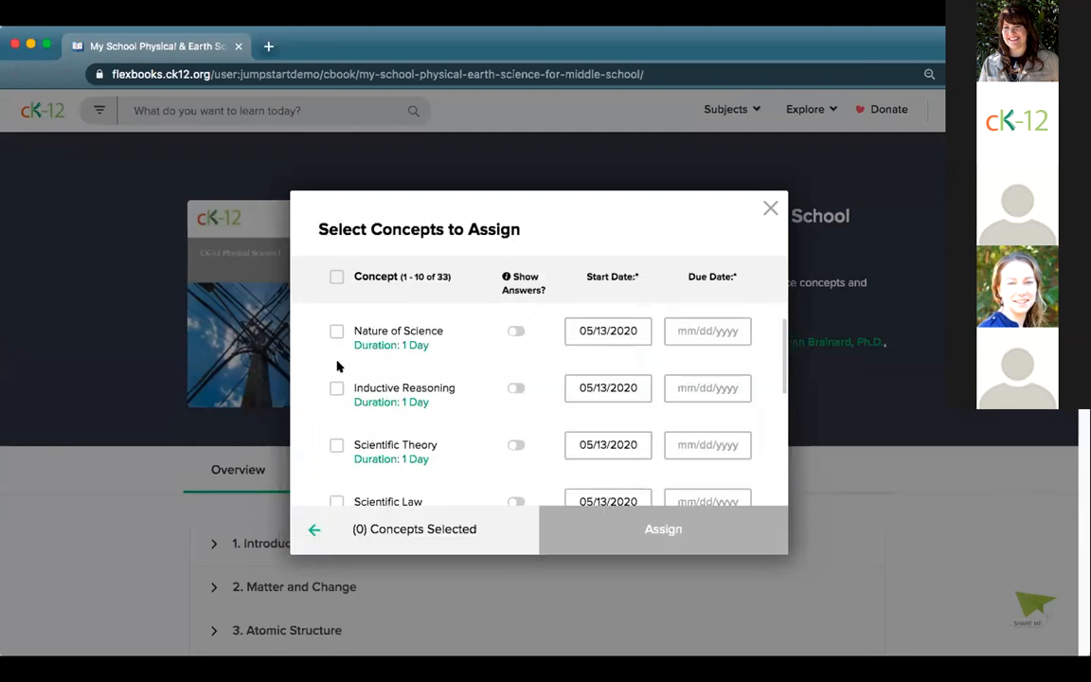
pyautogui.click(336, 330)
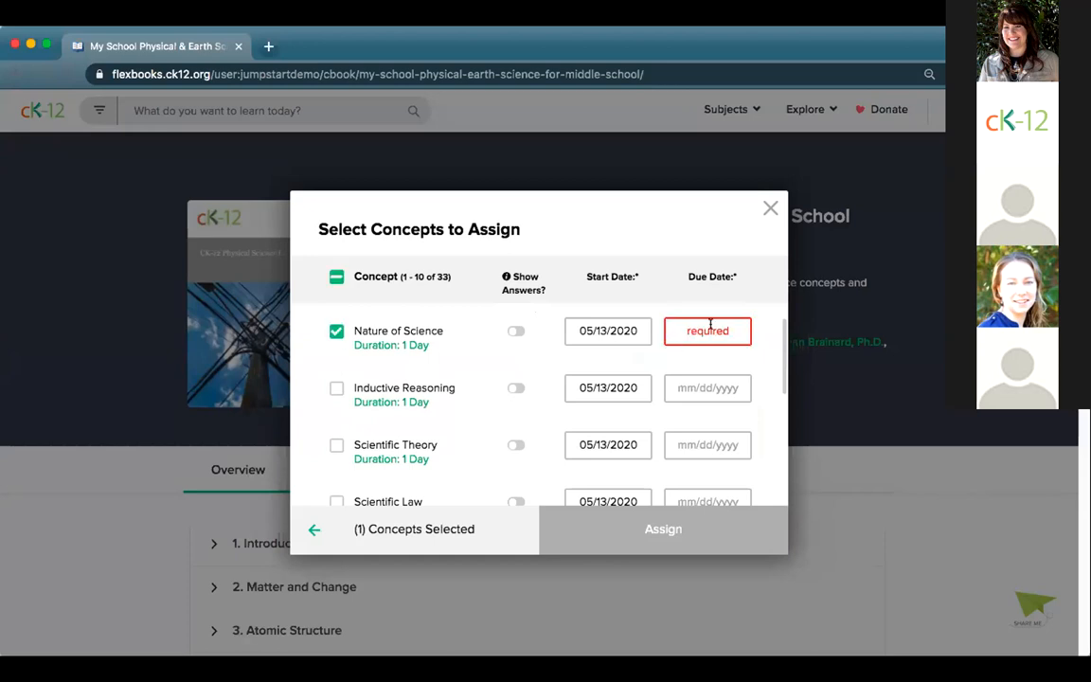
pyautogui.click(672, 340)
pyautogui.click(619, 418)
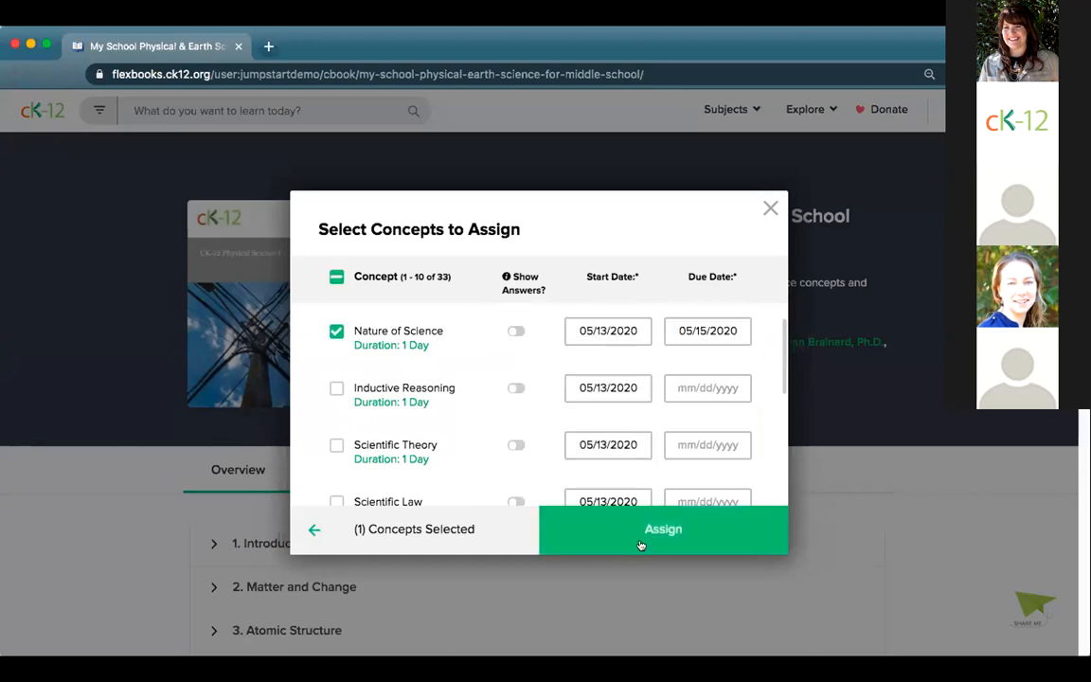
pyautogui.click(639, 544)
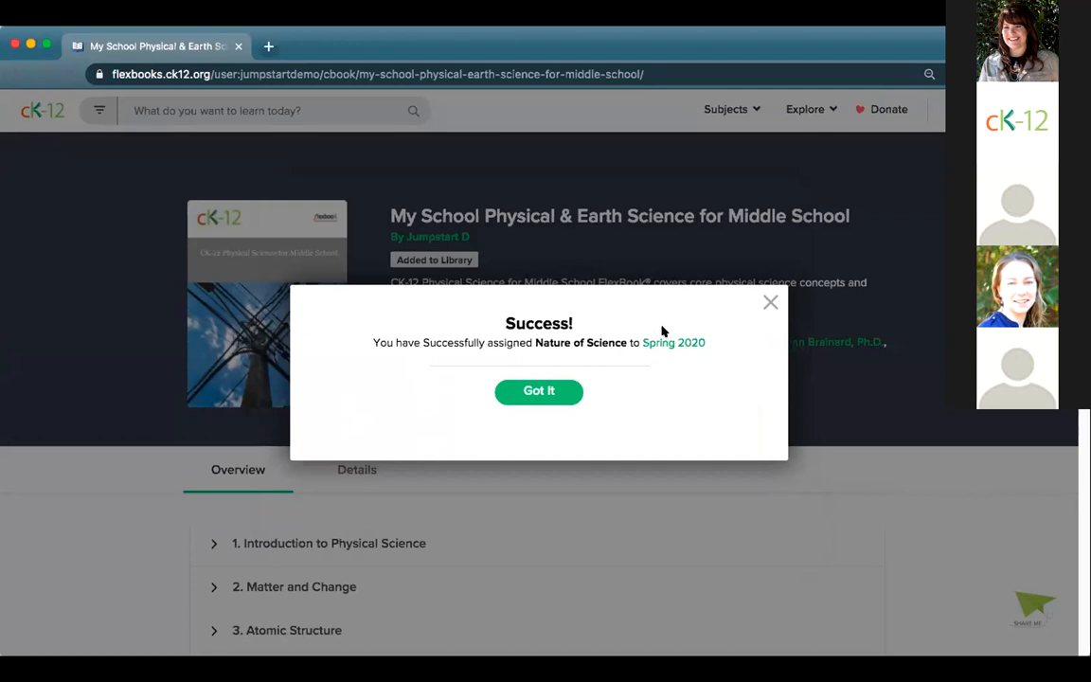
# Step: Load classroom.google.com in a new browser tab, then return to the FlexBook's tab
pyautogui.click(268, 45)
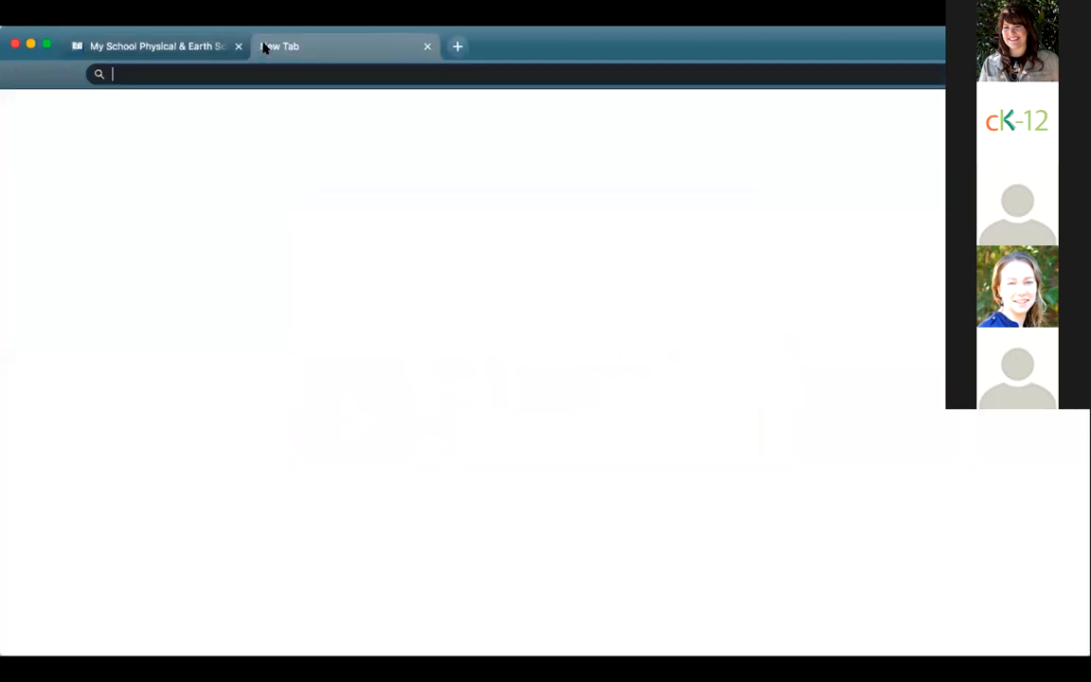
pyautogui.write('classroom.google.com')
pyautogui.press('Return')
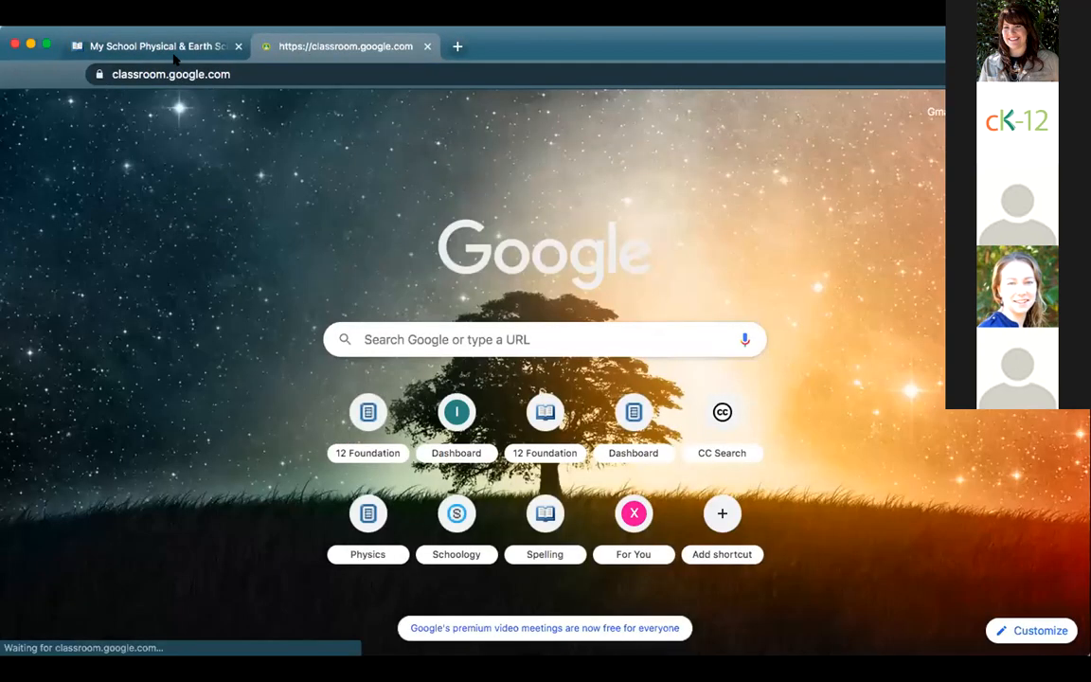
pyautogui.click(171, 53)
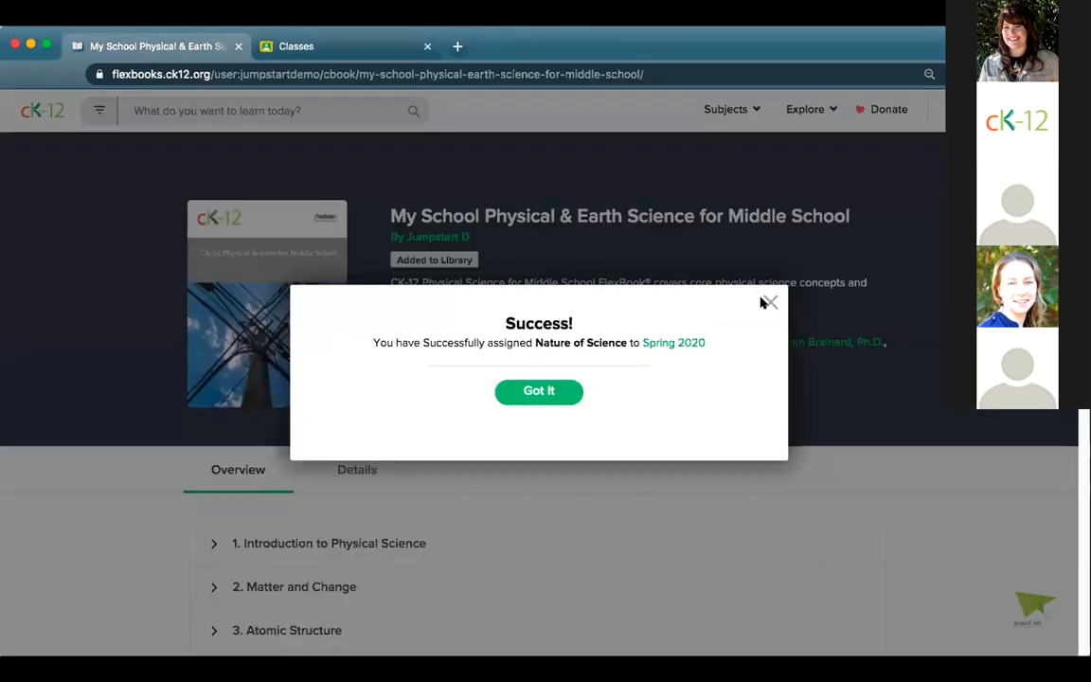
# Step: Dismiss the assignment confirmation and copy the web address of the My School Physical & Earth Science for Middle School FlexBook
pyautogui.click(767, 303)
pyautogui.click(186, 74)
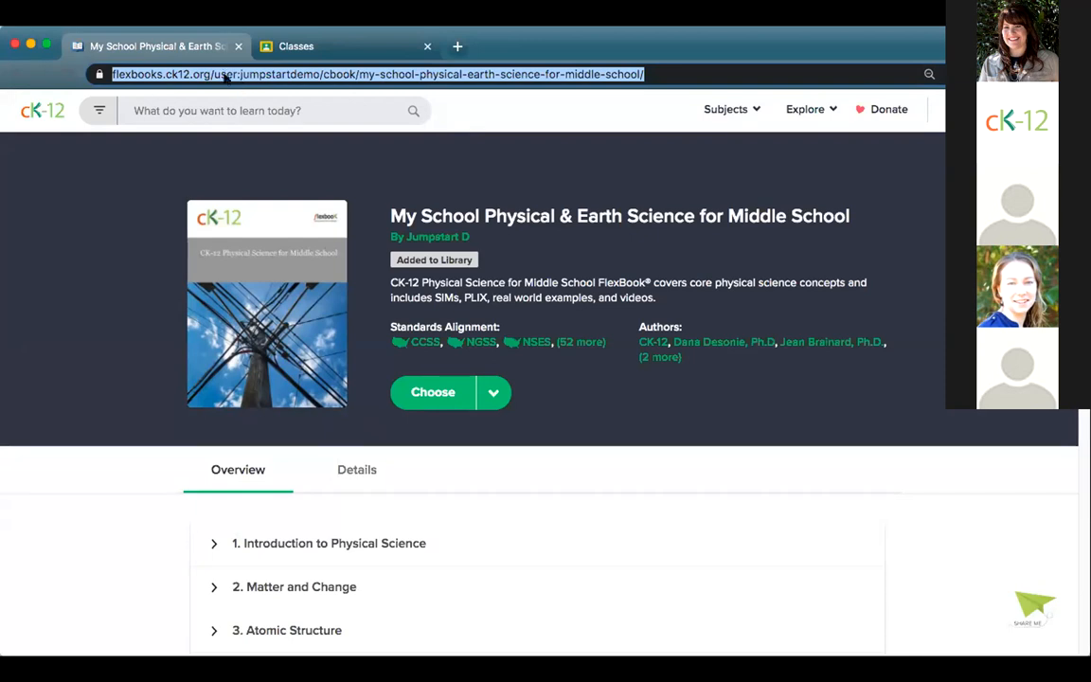
pyautogui.rightClick(203, 69)
pyautogui.click(276, 174)
# Step: Draft a post in the Spring 2020 Google Classroom stream reading "Here's your FB:" followed by the copied FlexBook link
pyautogui.click(323, 47)
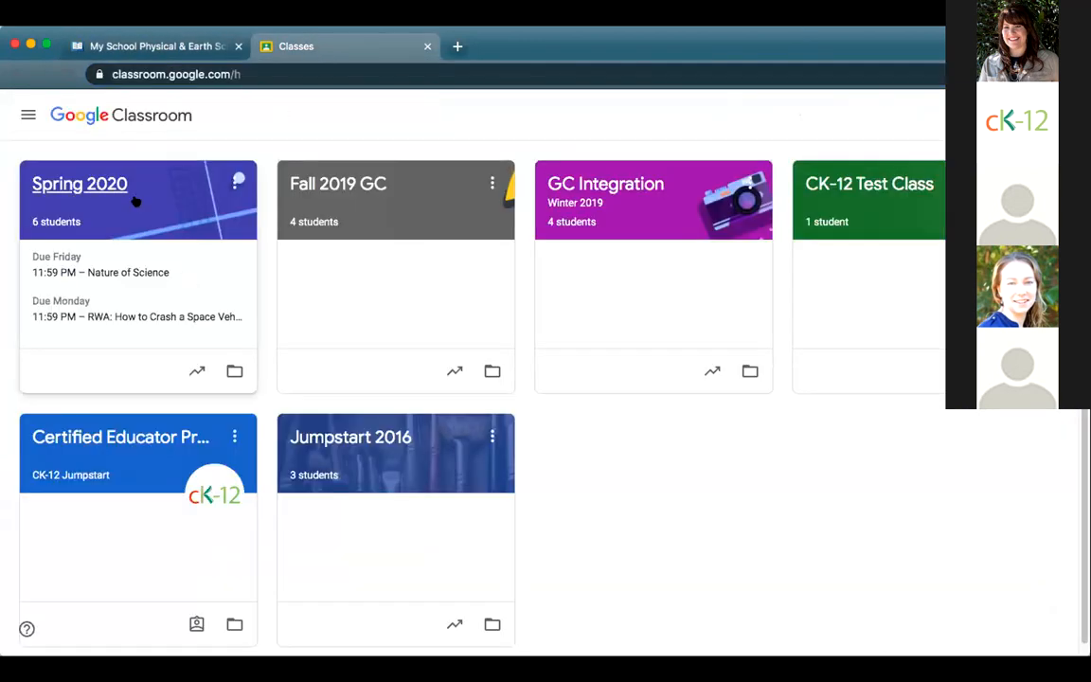
pyautogui.click(96, 180)
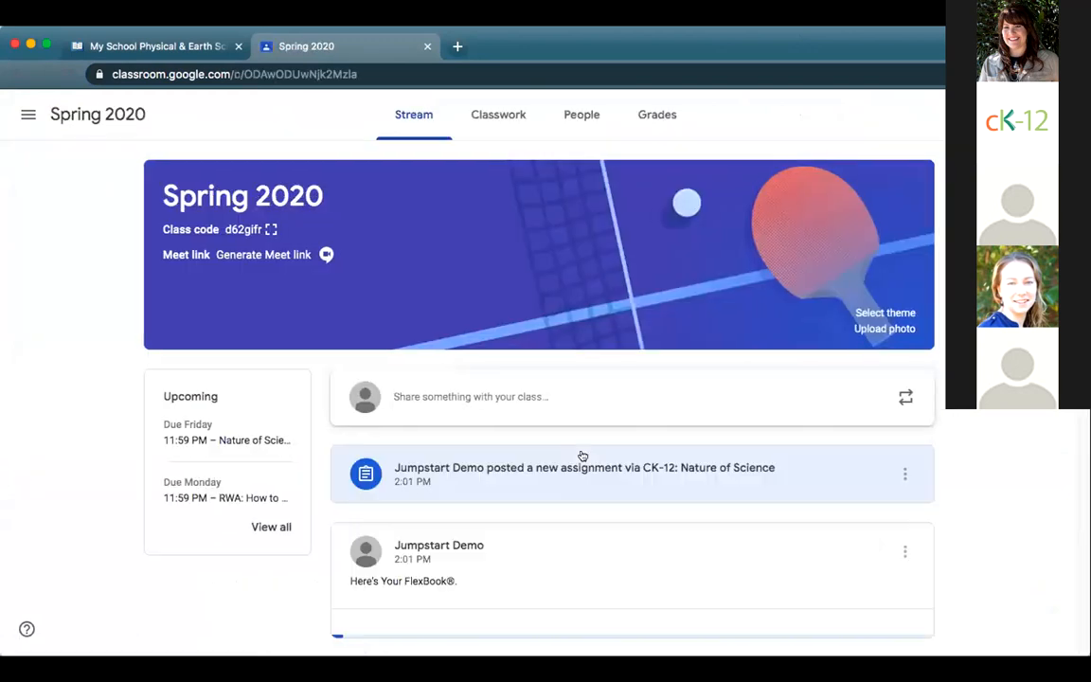
pyautogui.scroll(-2, 553, 384)
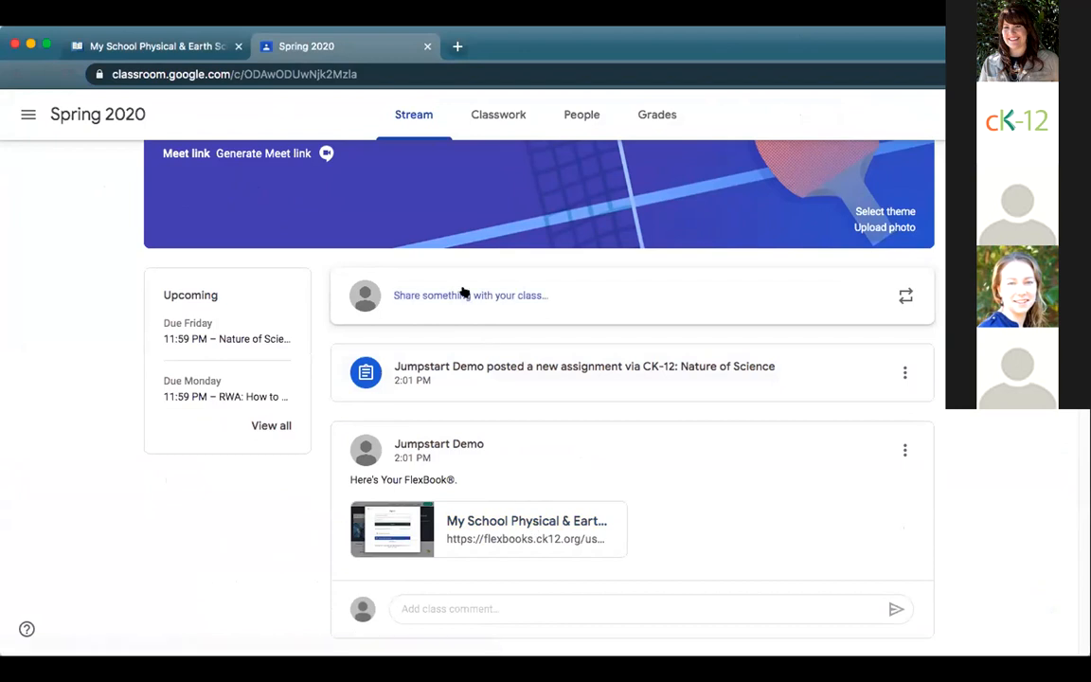
pyautogui.click(463, 295)
pyautogui.write("Here's your FB:")
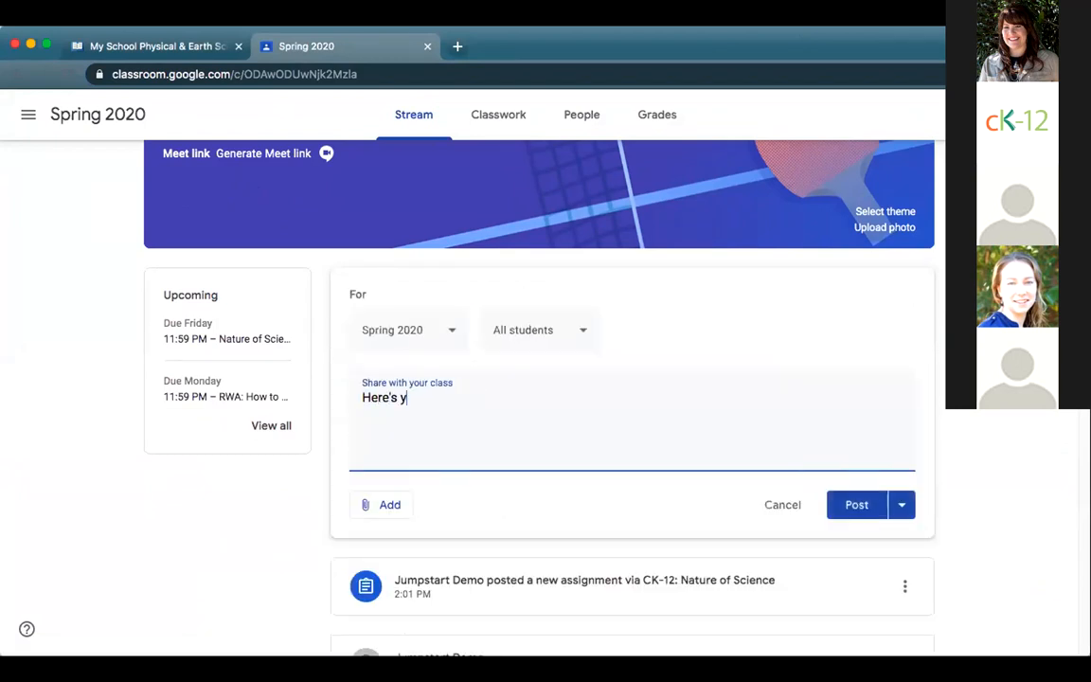
pyautogui.press('super+v')
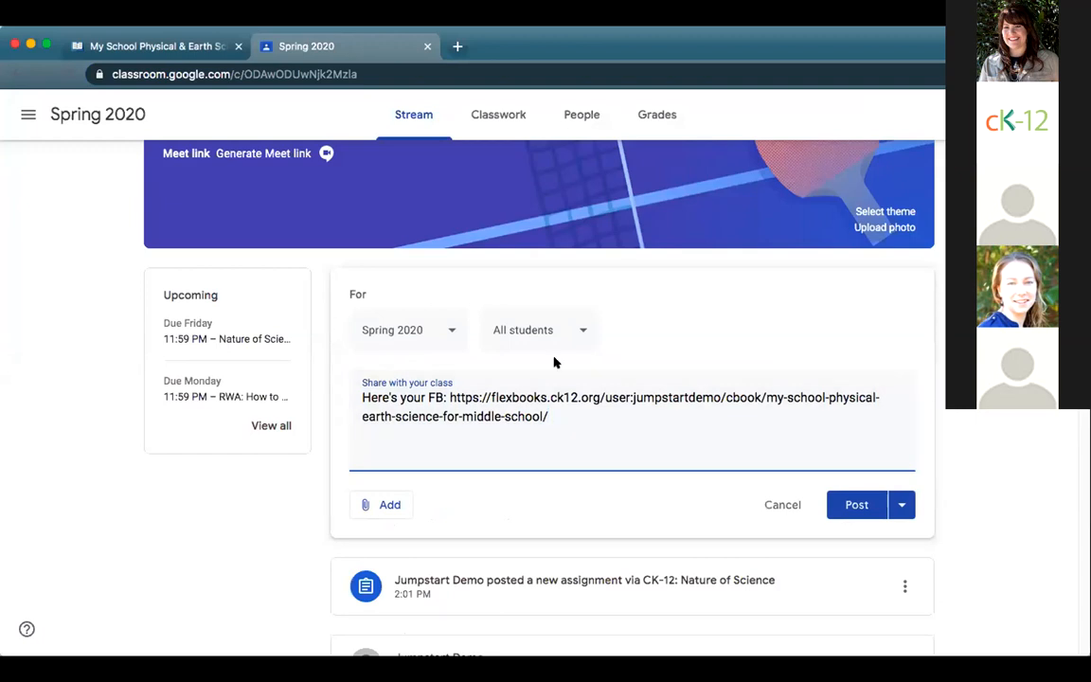
pyautogui.scroll(-3, 554, 360)
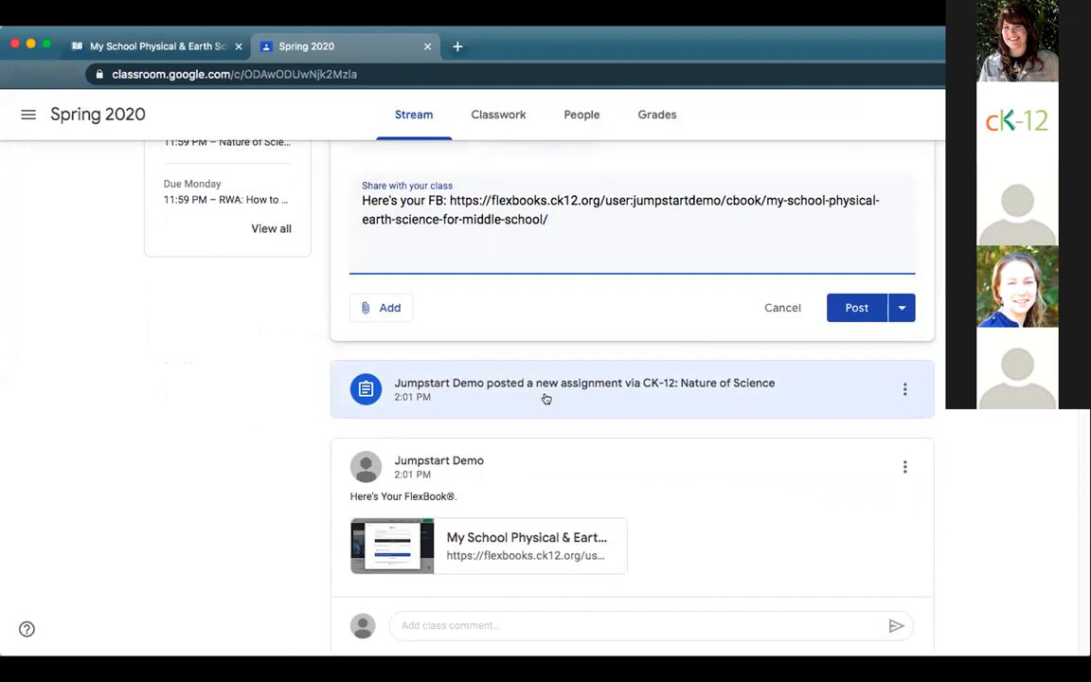
# Step: Return to the CK-12 browser tab and open the SciNotation-May quiz from the library
pyautogui.click(172, 48)
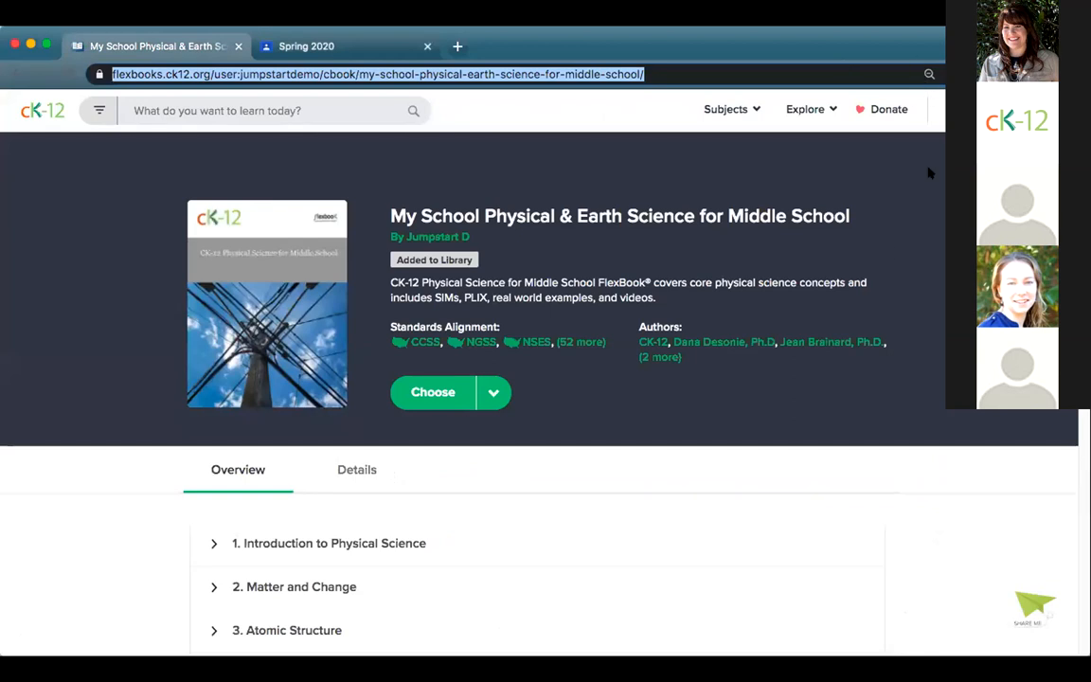
pyautogui.click(1004, 110)
pyautogui.click(984, 221)
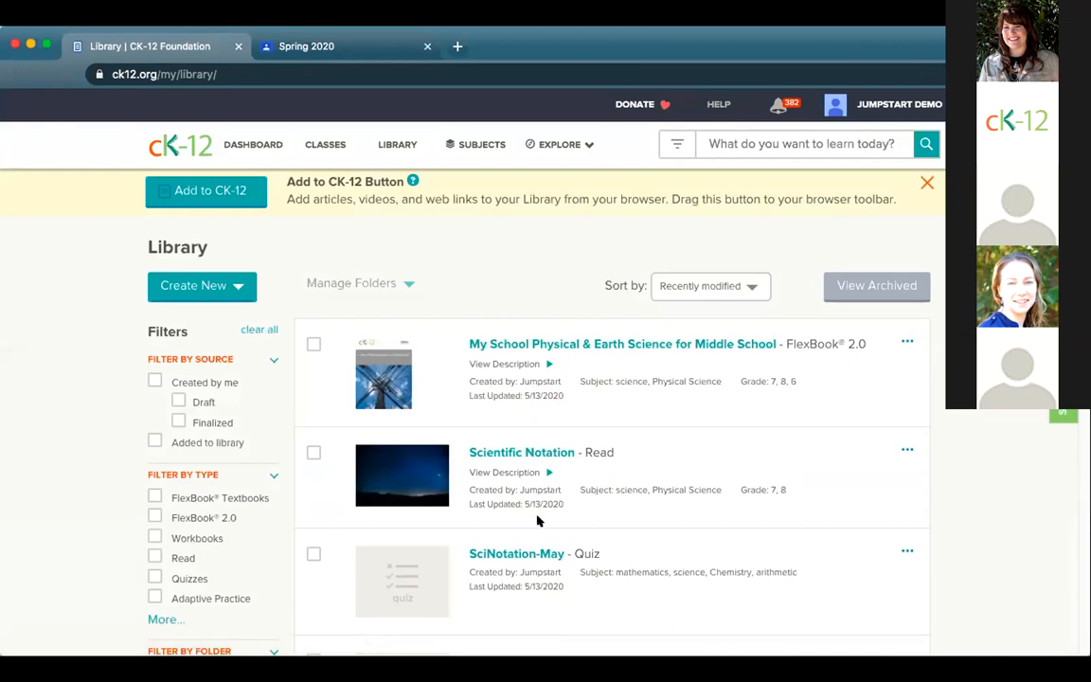
pyautogui.click(511, 556)
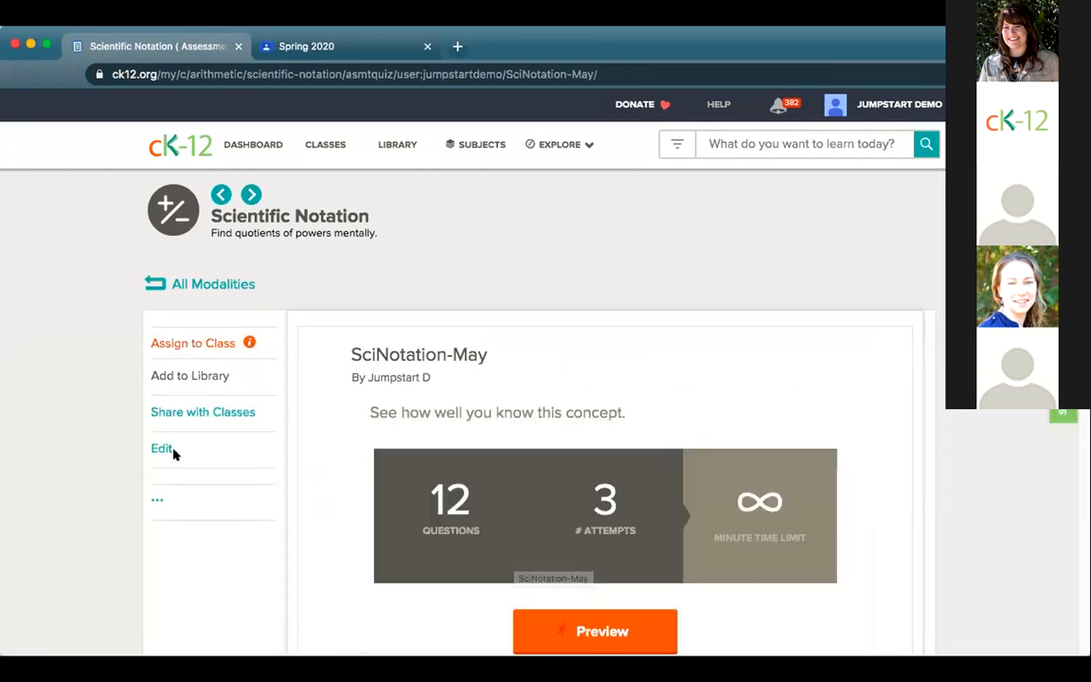
# Step: Examine the Show Hints option in the SciNotation-May quiz properties, go back to the quiz page and select its web address
pyautogui.scroll(-3, 207, 487)
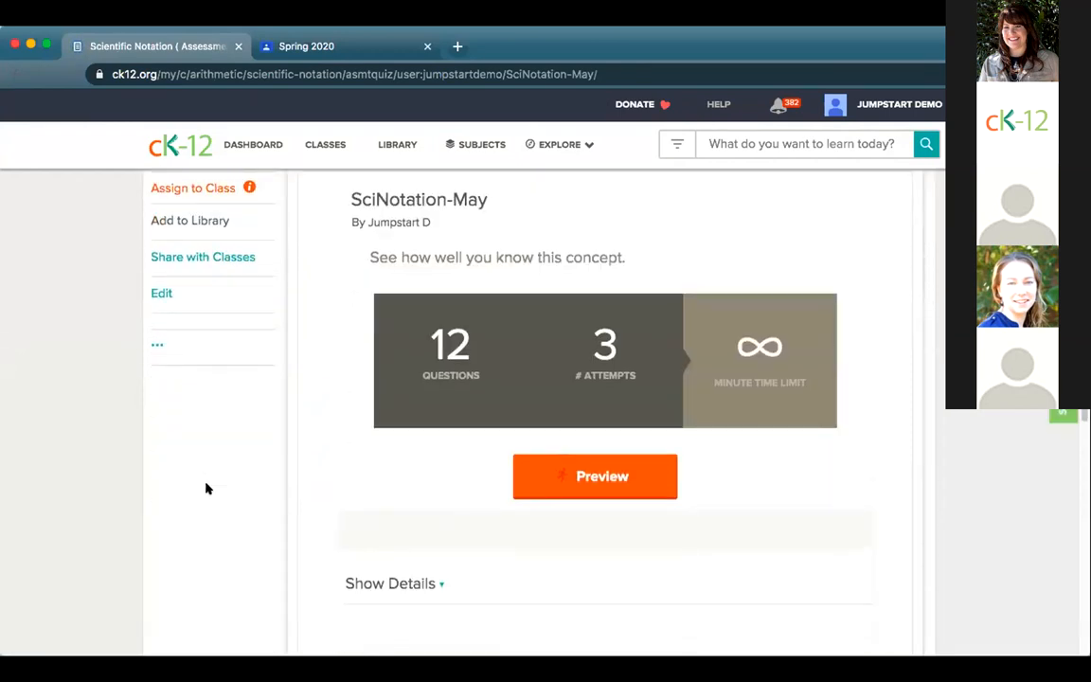
pyautogui.click(161, 294)
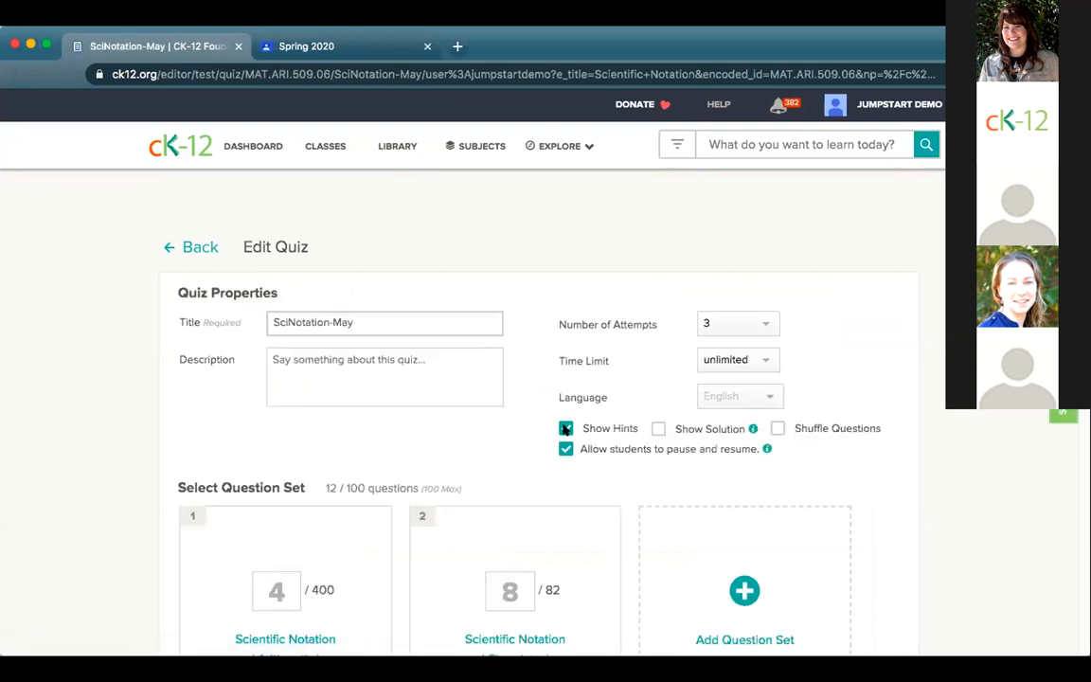
pyautogui.click(564, 429)
pyautogui.click(194, 246)
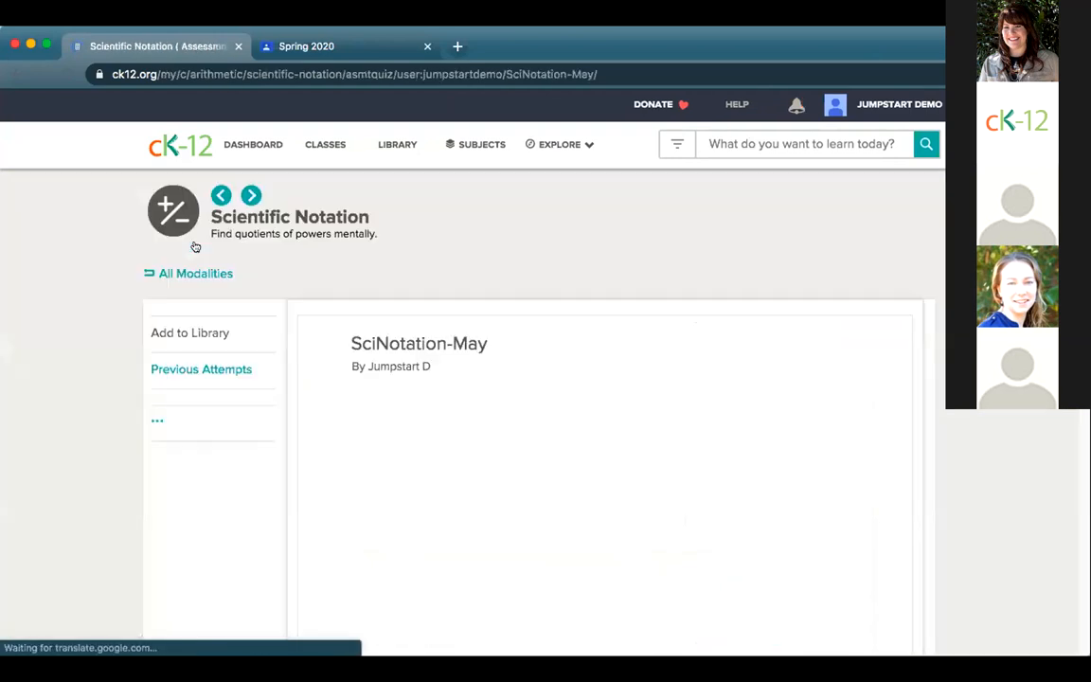
pyautogui.click(232, 74)
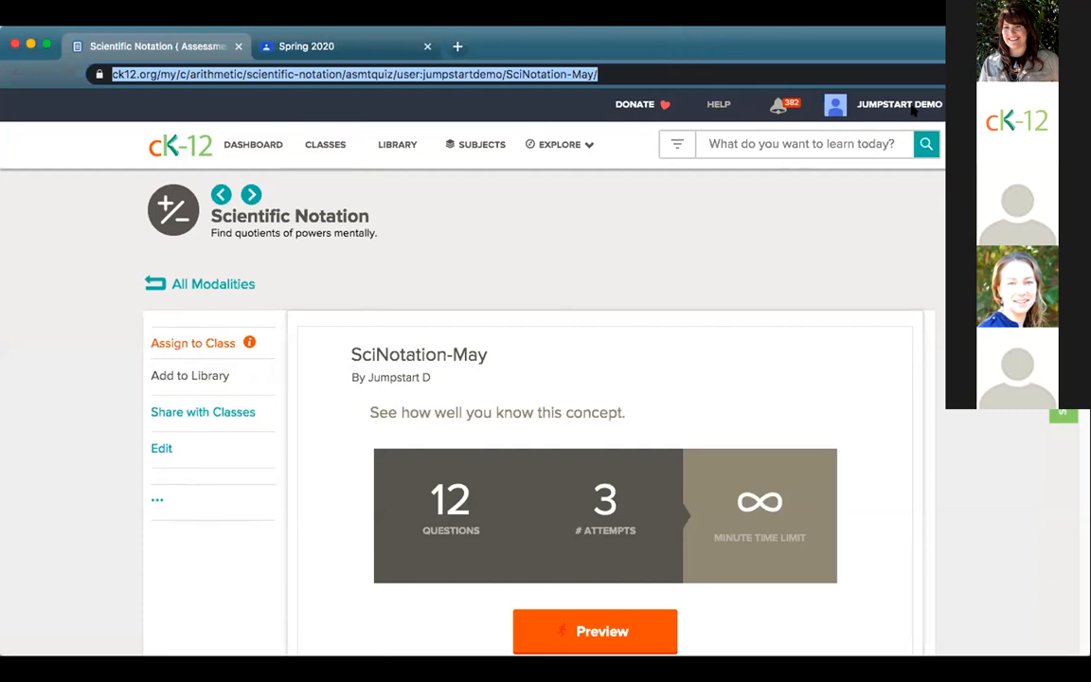
# Step: Edit the SciNotation-May quiz and start creating a new question for an additional question set
pyautogui.click(160, 448)
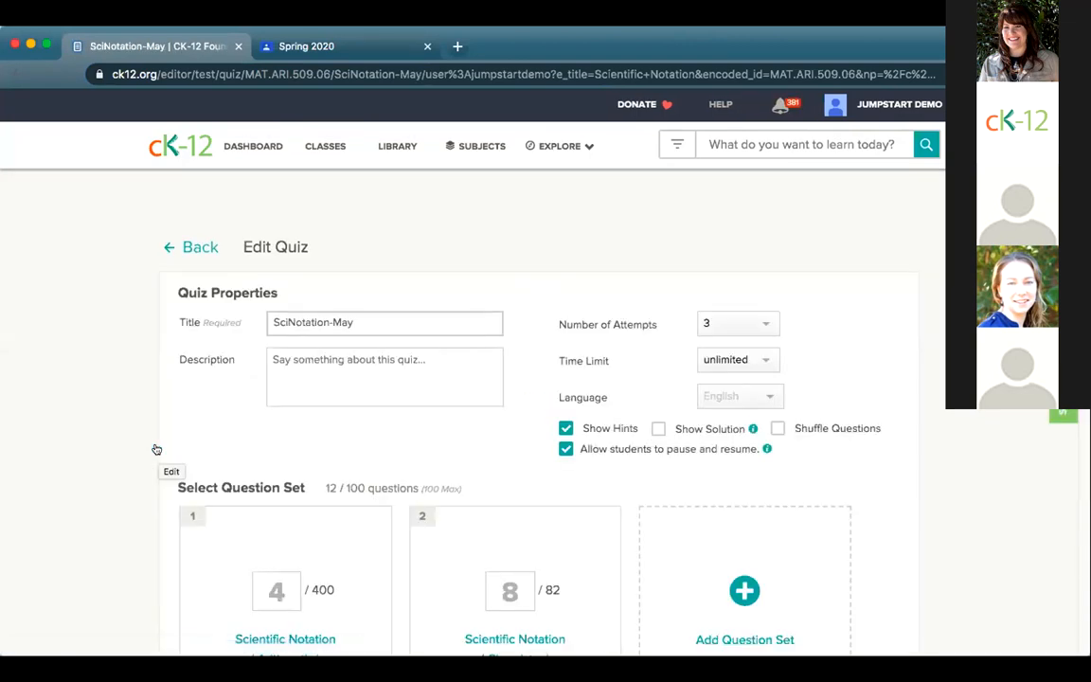
pyautogui.scroll(-3, 738, 492)
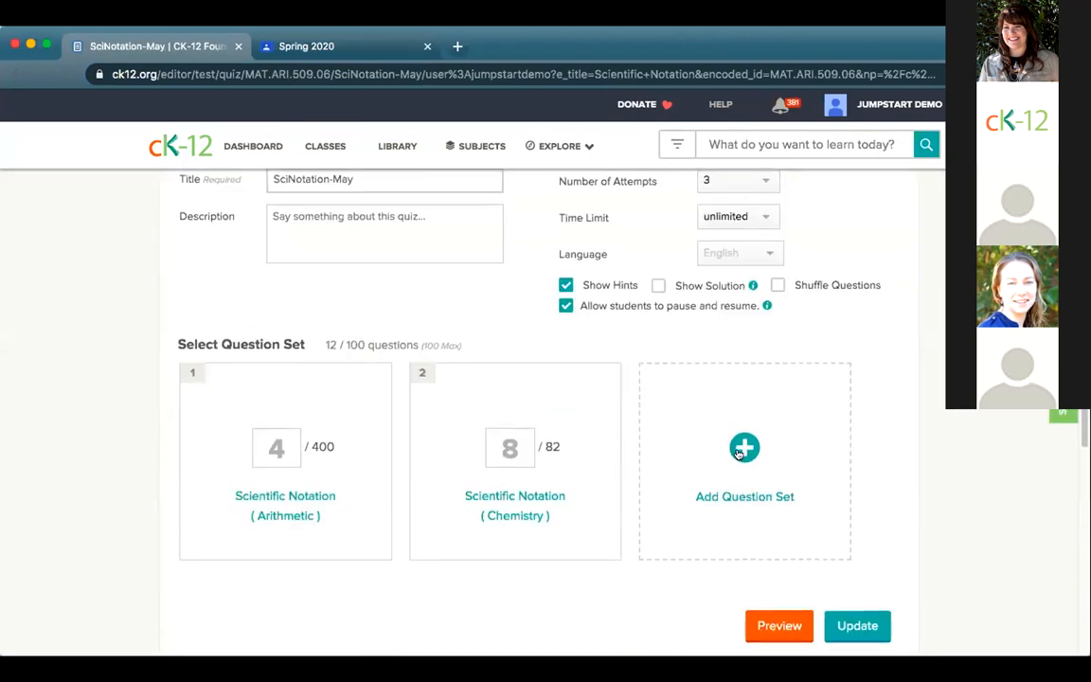
pyautogui.click(738, 478)
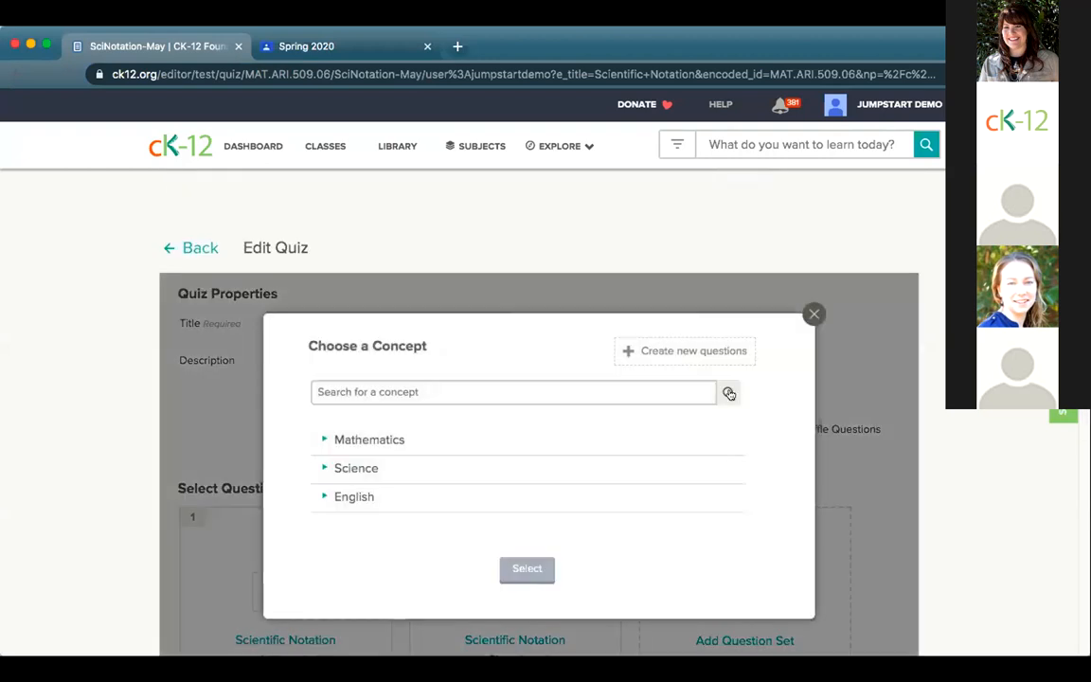
pyautogui.click(661, 355)
pyautogui.click(661, 354)
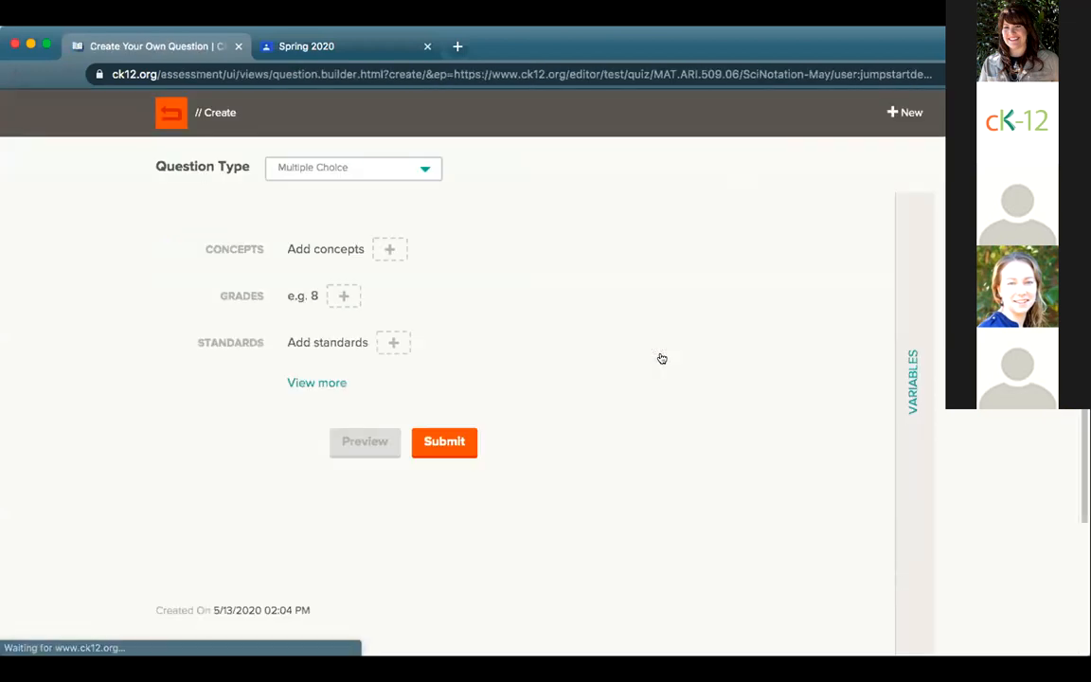
# Step: Set the question type to Drag and Drop and enter "The Chef made pumpkin pie." as the question text
pyautogui.click(388, 170)
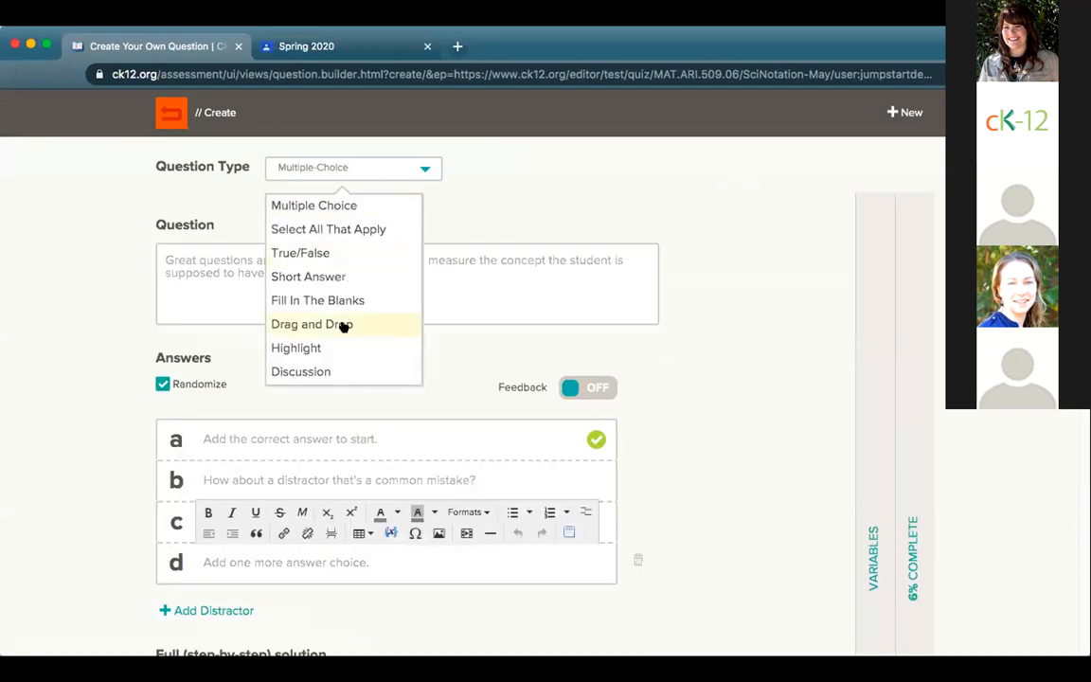
pyautogui.click(341, 324)
pyautogui.click(256, 275)
pyautogui.write('The Ch')
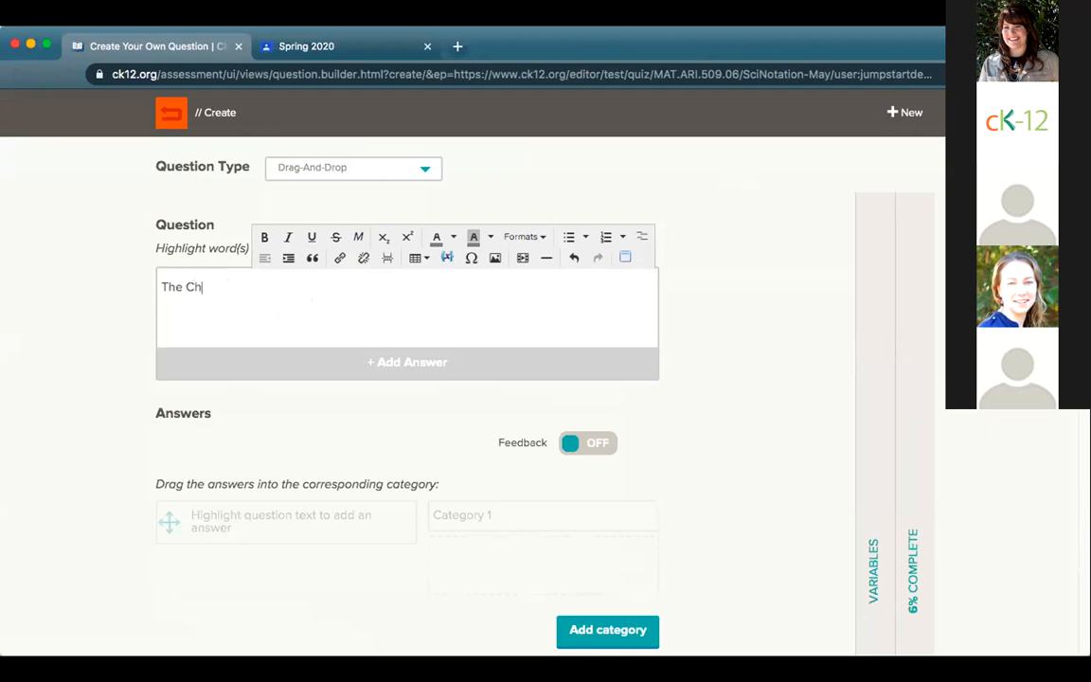
pyautogui.write('ef made m')
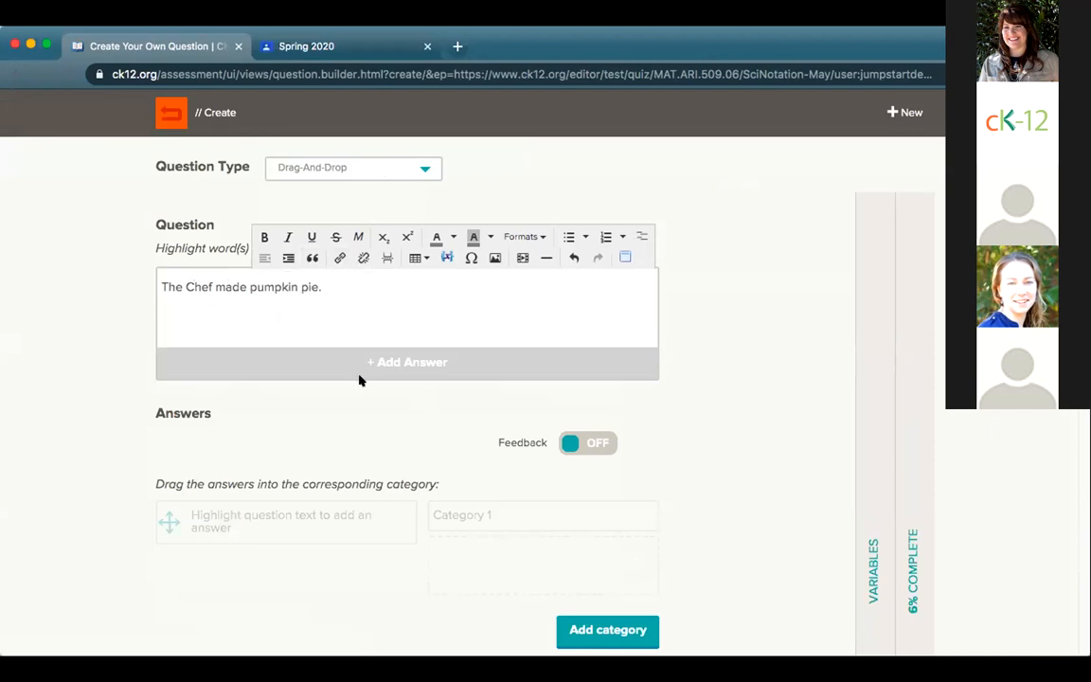
# Step: Add the words "Chef", "made" and "pie" from the question text as draggable answers
pyautogui.doubleClick(210, 286)
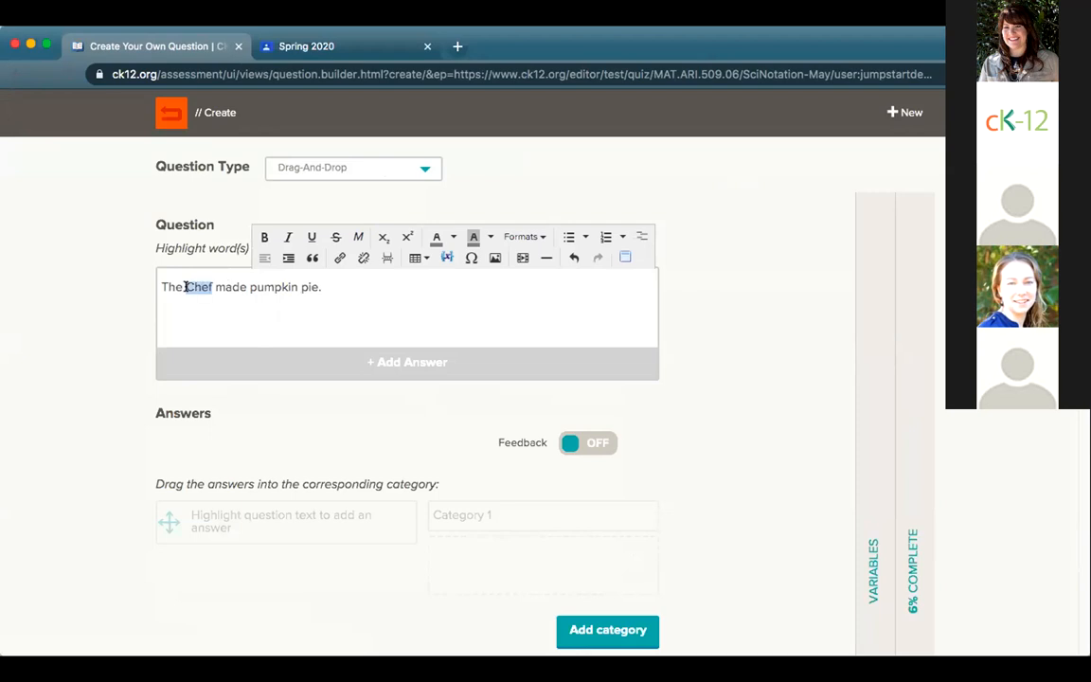
pyautogui.click(317, 368)
pyautogui.doubleClick(244, 285)
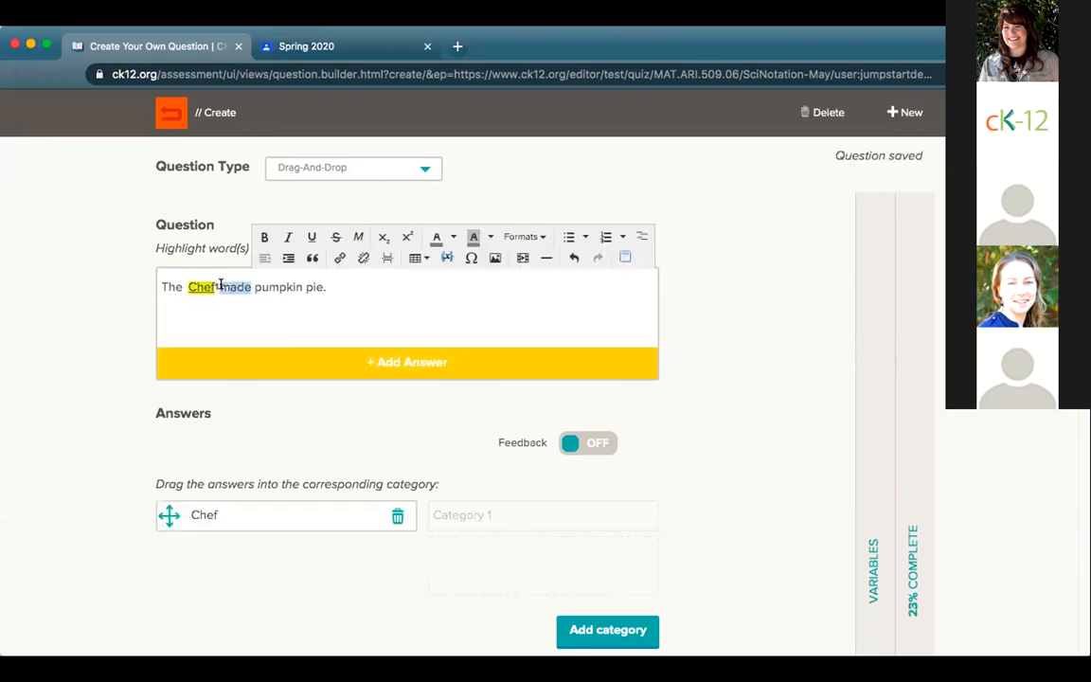
pyautogui.click(316, 368)
pyautogui.doubleClick(321, 284)
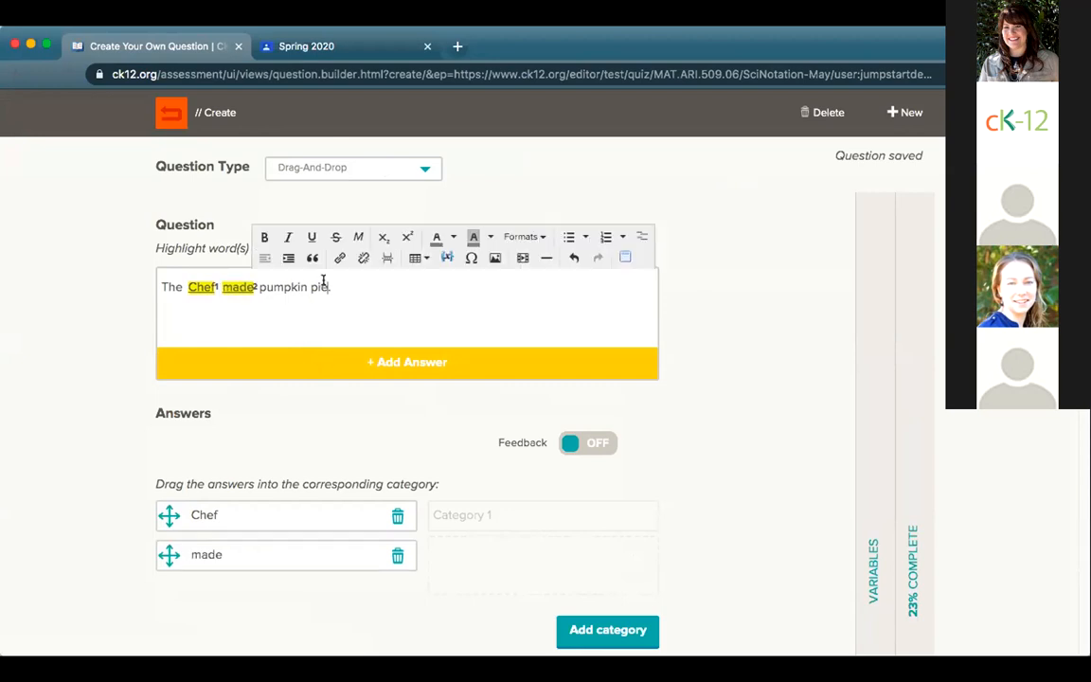
pyautogui.click(332, 365)
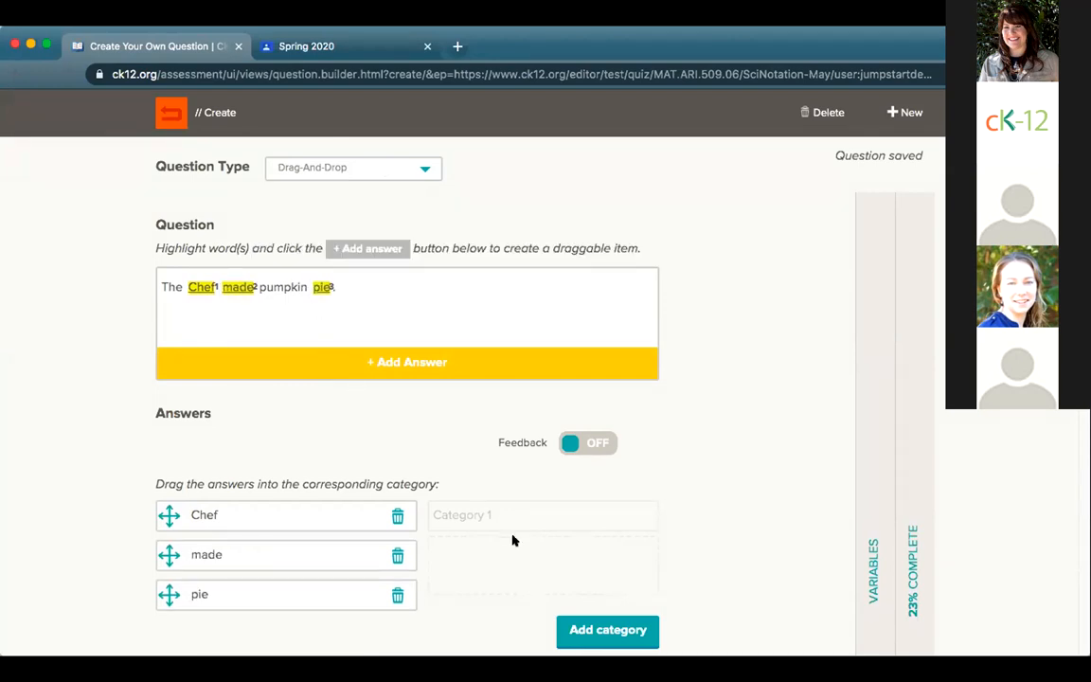
# Step: Name the first answer category "Nouns" and add a second category named "Verbs"
pyautogui.scroll(-2, 512, 541)
pyautogui.click(460, 405)
pyautogui.write('Nouns')
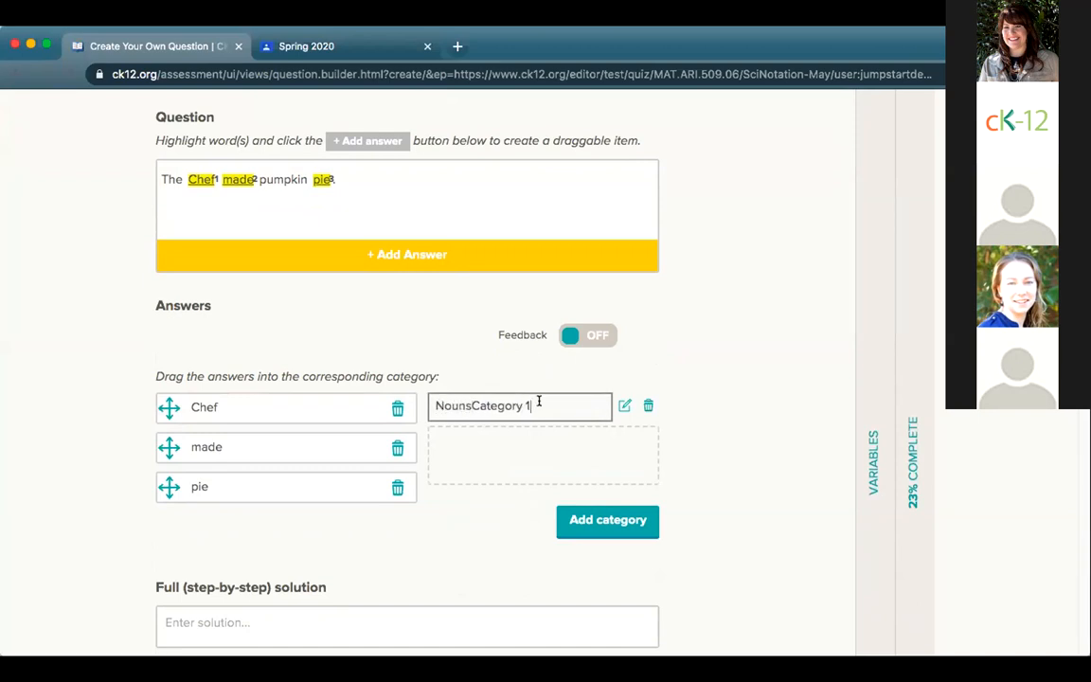
pyautogui.moveTo(539, 401); pyautogui.dragTo(474, 404)
pyautogui.press('BackSpace')
pyautogui.click(598, 531)
pyautogui.moveTo(497, 502); pyautogui.dragTo(393, 490)
pyautogui.write('Verbs')
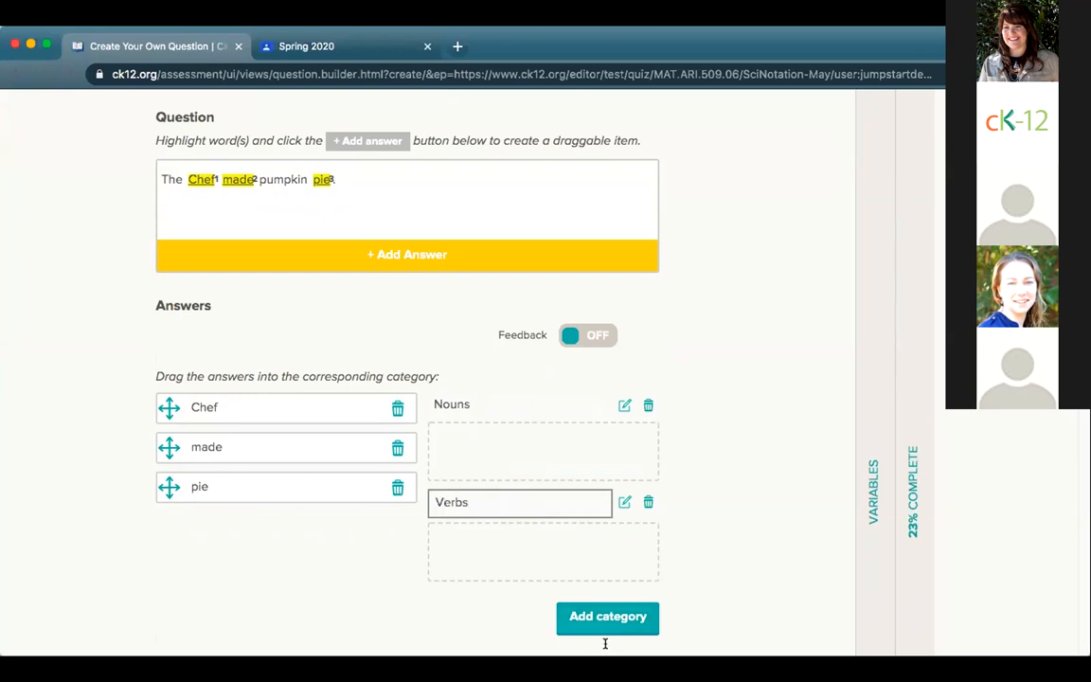
# Step: Place the answers "Chef" and "pie" in the Nouns category and "made" in the Verbs category
pyautogui.moveTo(168, 407); pyautogui.dragTo(455, 446)
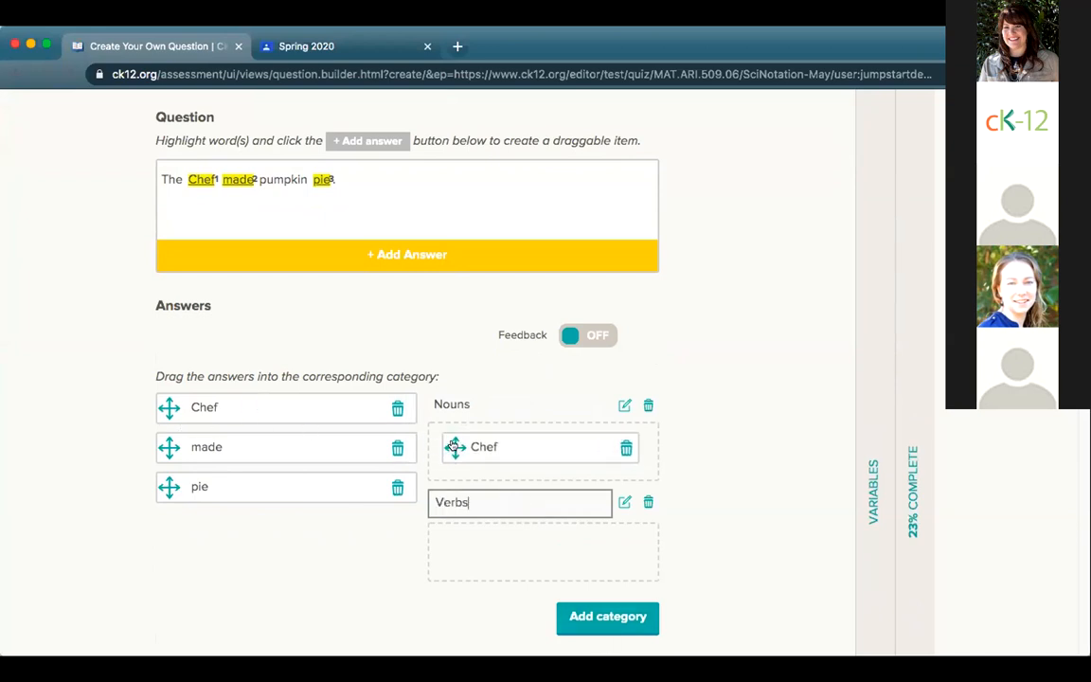
pyautogui.moveTo(169, 486); pyautogui.dragTo(447, 445)
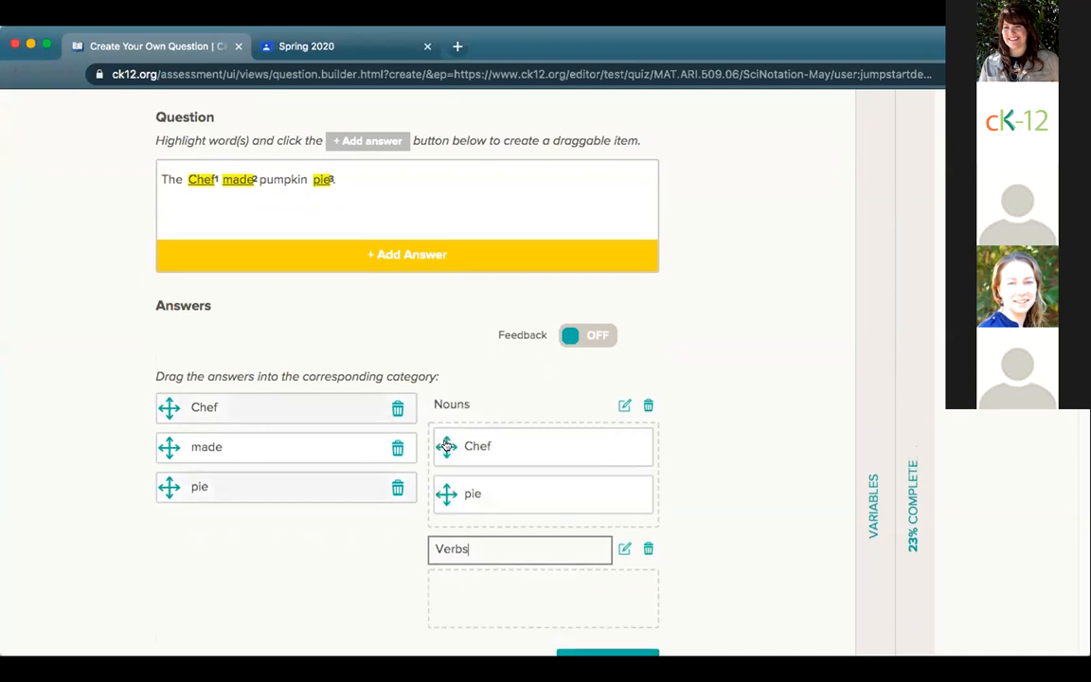
pyautogui.moveTo(169, 447); pyautogui.dragTo(463, 602)
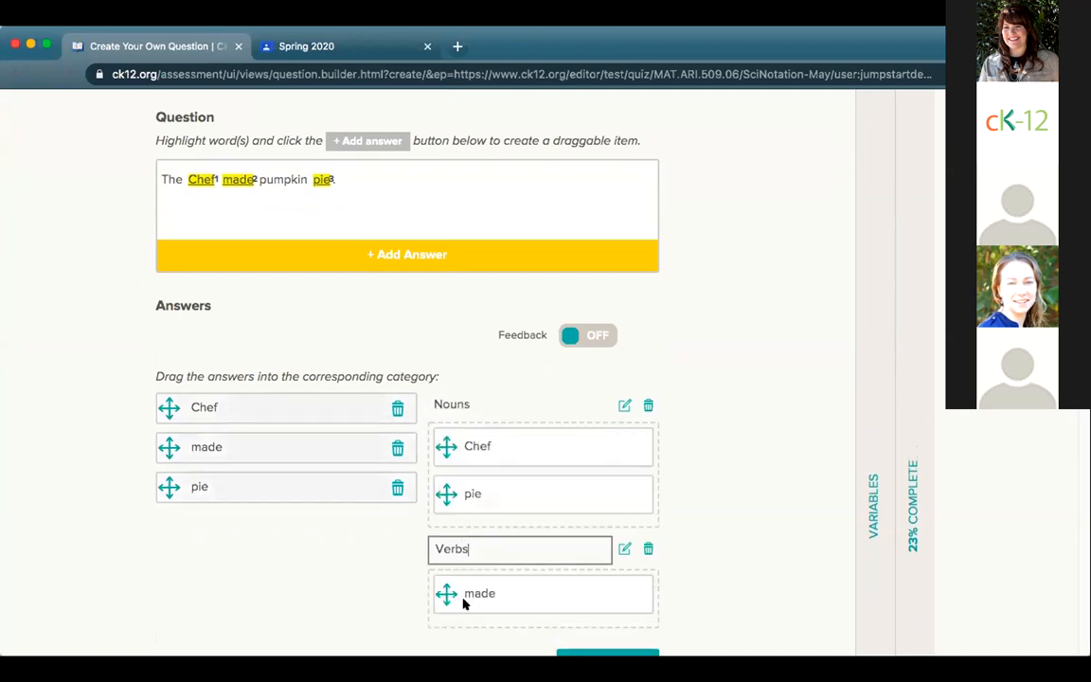
# Step: Turn on answer feedback to view its correct and wrong answer fields, and turn it off again
pyautogui.scroll(-3, 638, 616)
pyautogui.scroll(4, 480, 520)
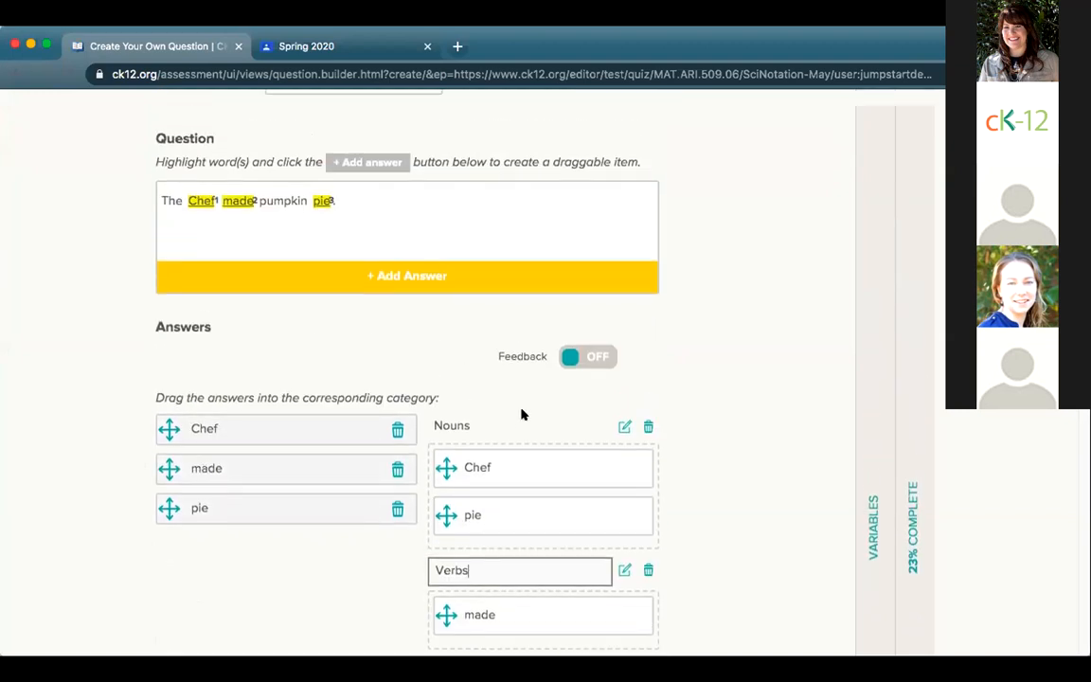
pyautogui.click(569, 357)
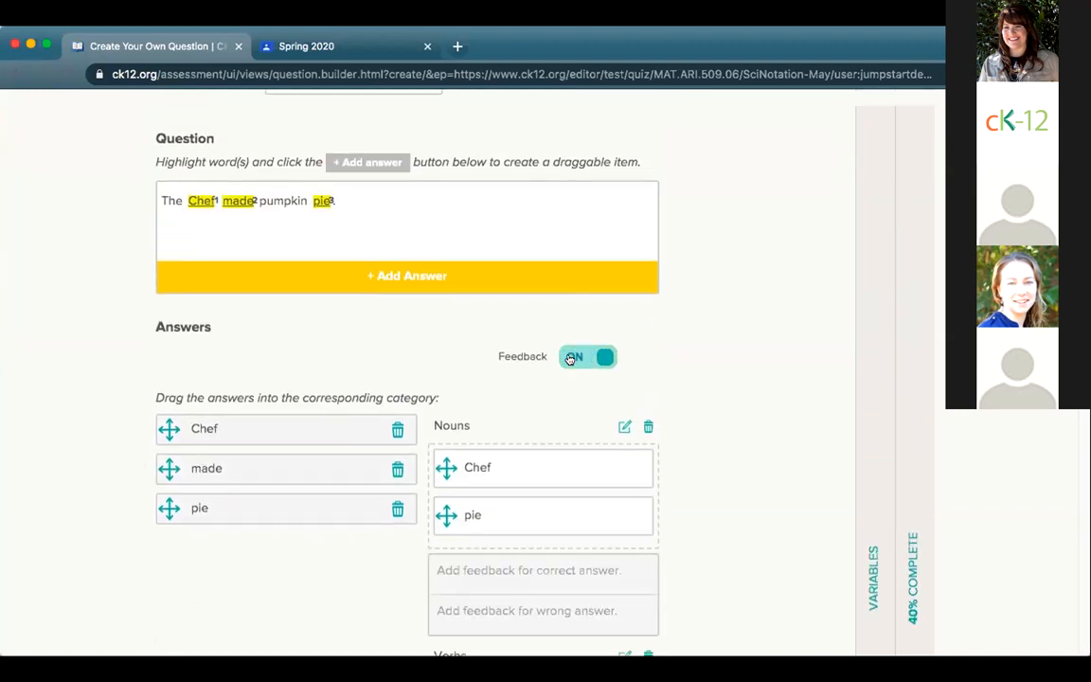
pyautogui.click(587, 356)
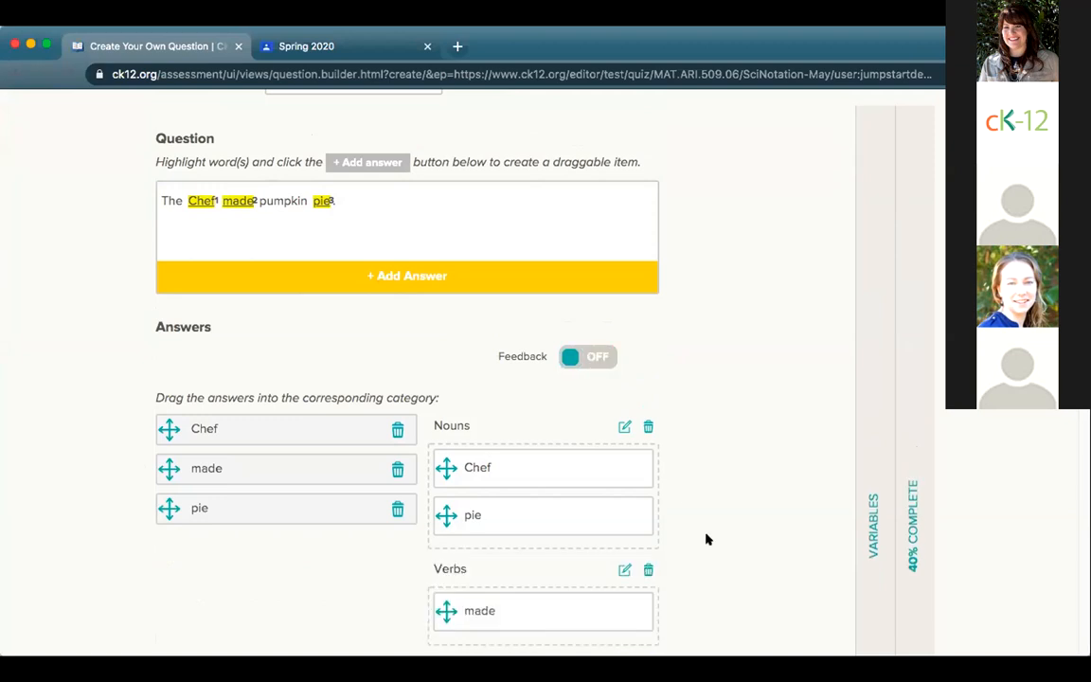
# Step: Search the CK-12 concepts for "english" in the question details
pyautogui.scroll(-6, 706, 535)
pyautogui.scroll(-3, 706, 538)
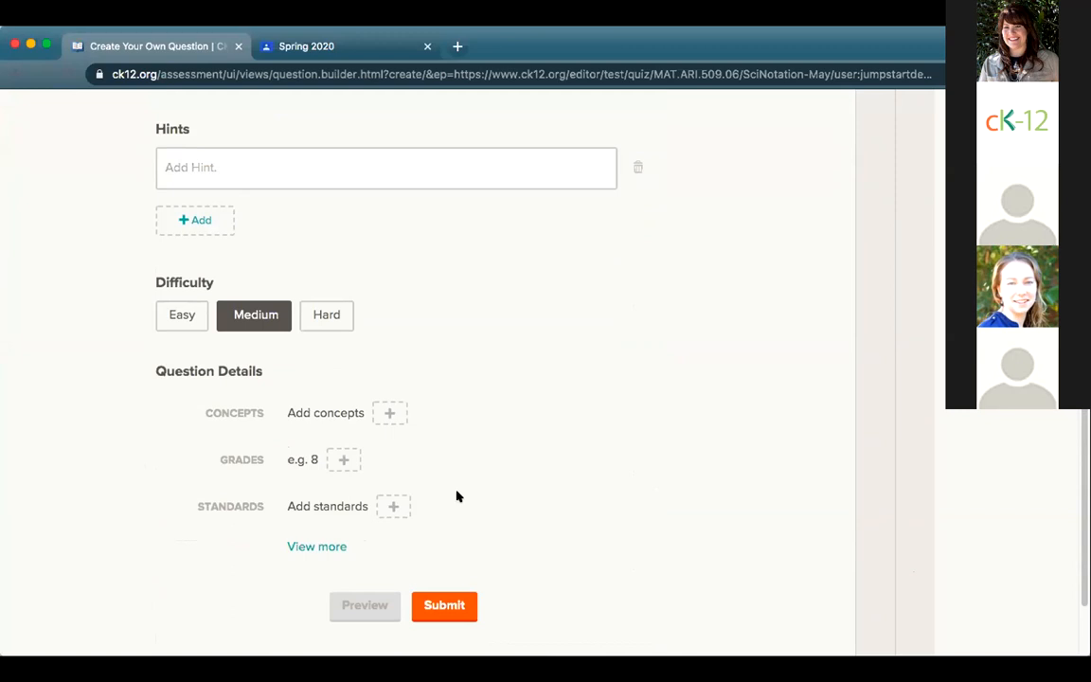
pyautogui.click(387, 414)
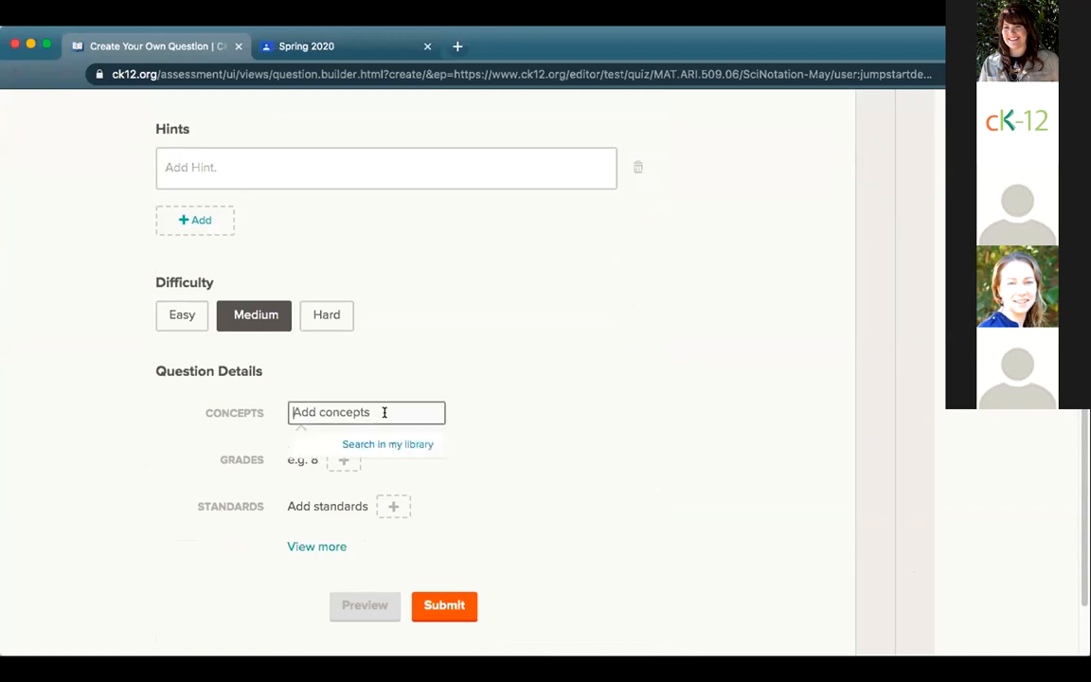
pyautogui.write('english')
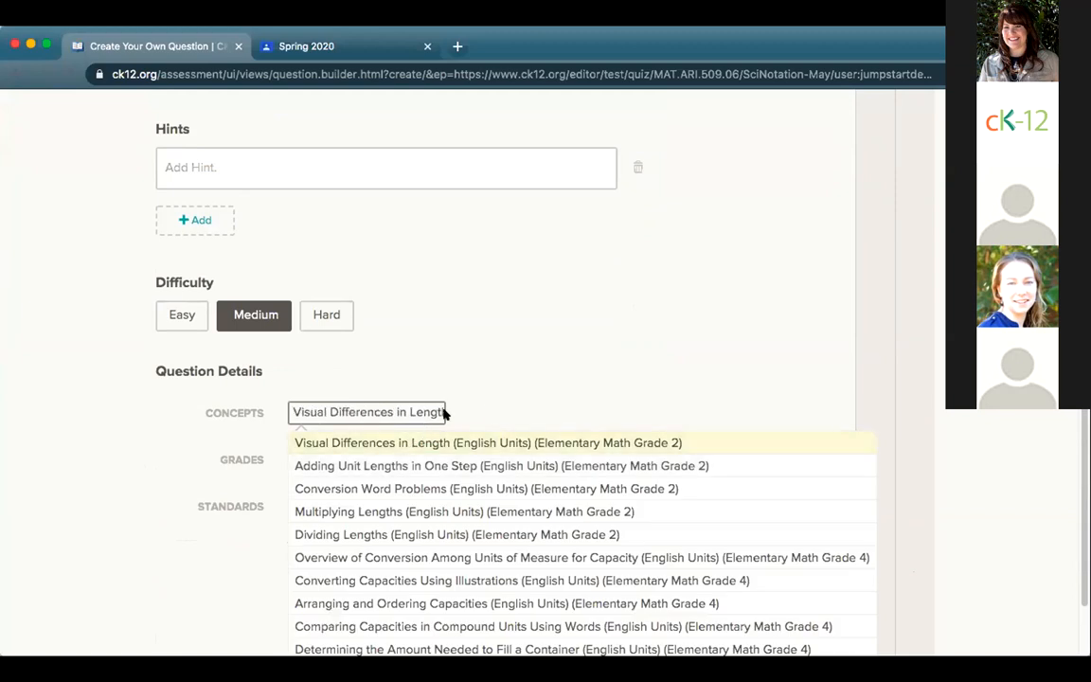
pyautogui.scroll(-3, 551, 407)
pyautogui.click(785, 551)
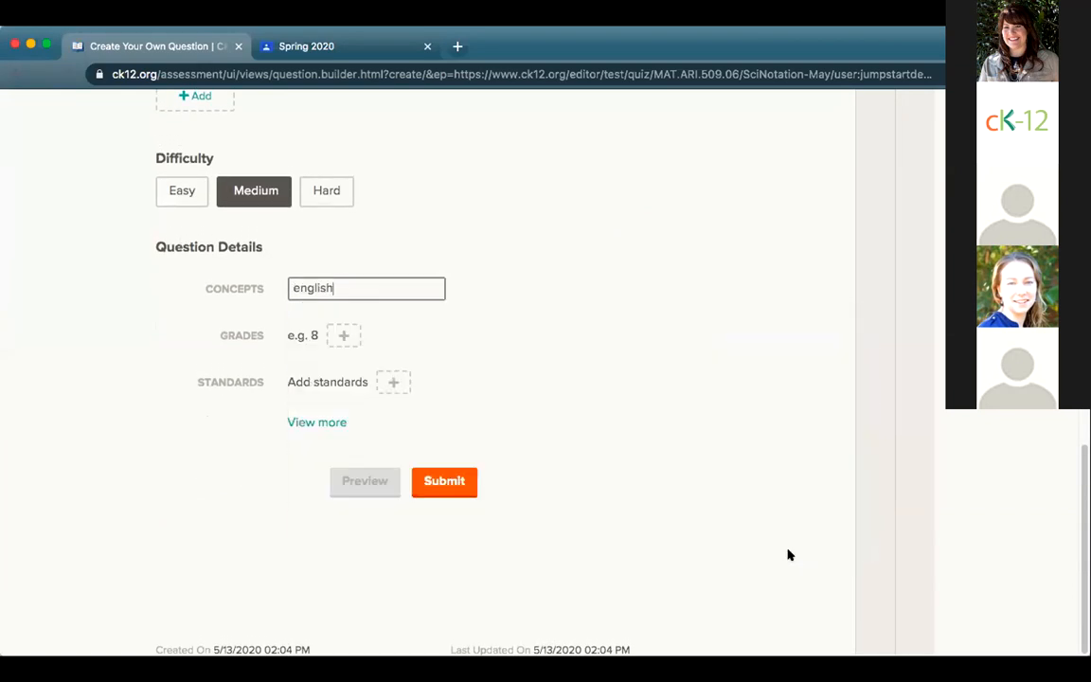
# Step: Search the personal library's concepts for "engli" and add "Writing about Literature: The Basics" as the question's concept
pyautogui.click(394, 287)
pyautogui.press('BackSpace')
pyautogui.press('BackSpace')
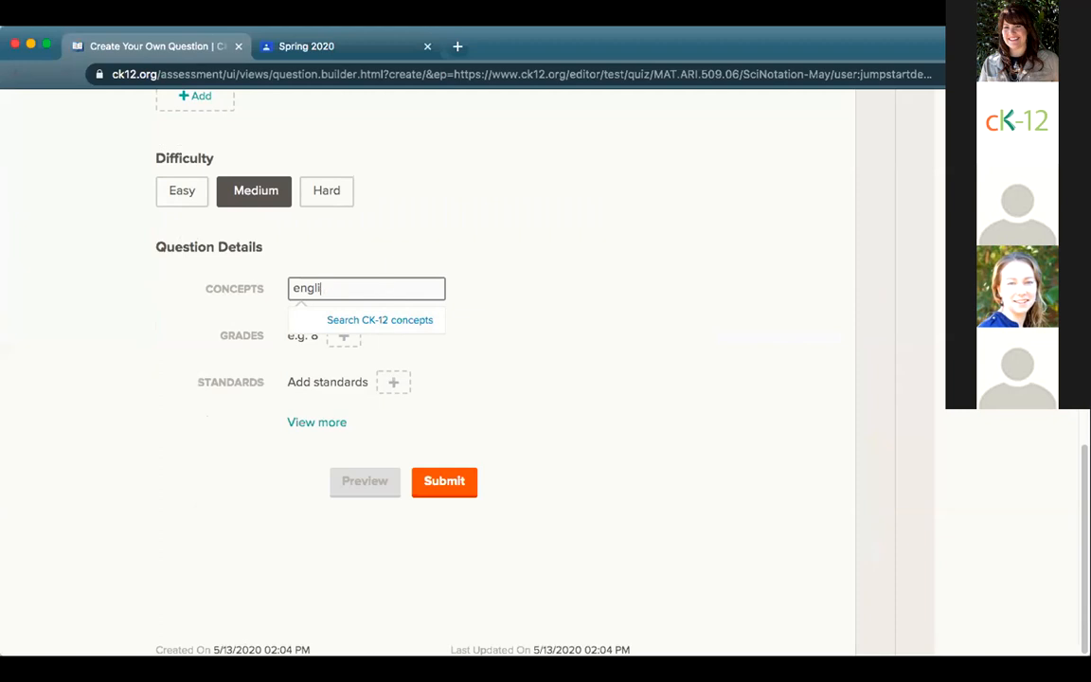
pyautogui.press('BackSpace')
pyautogui.write('li')
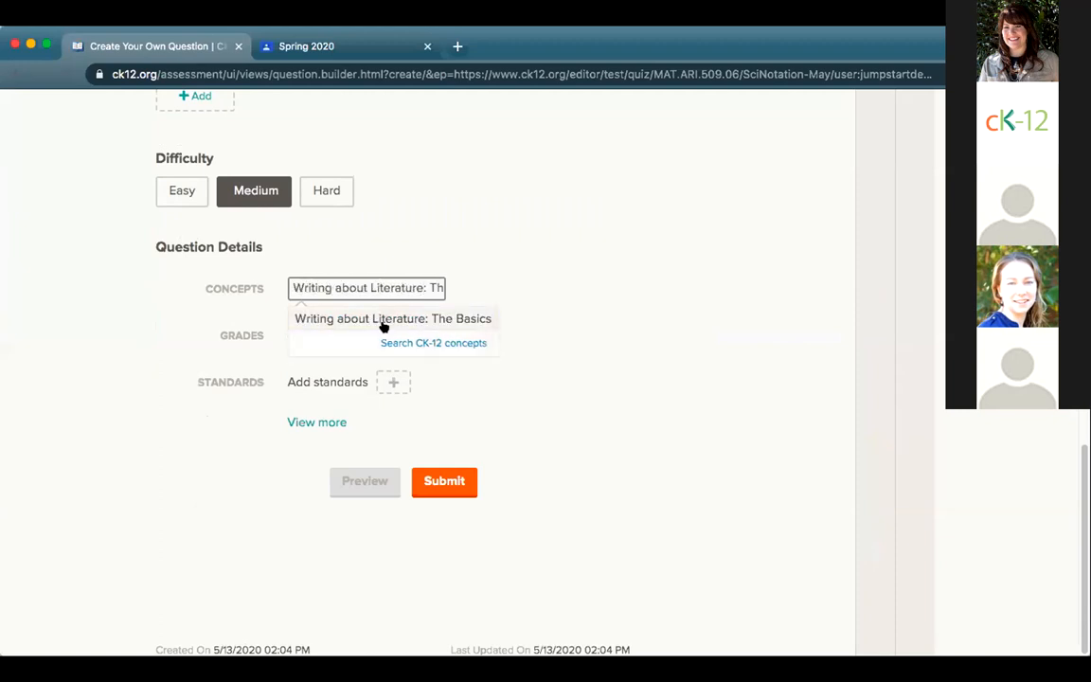
pyautogui.click(383, 320)
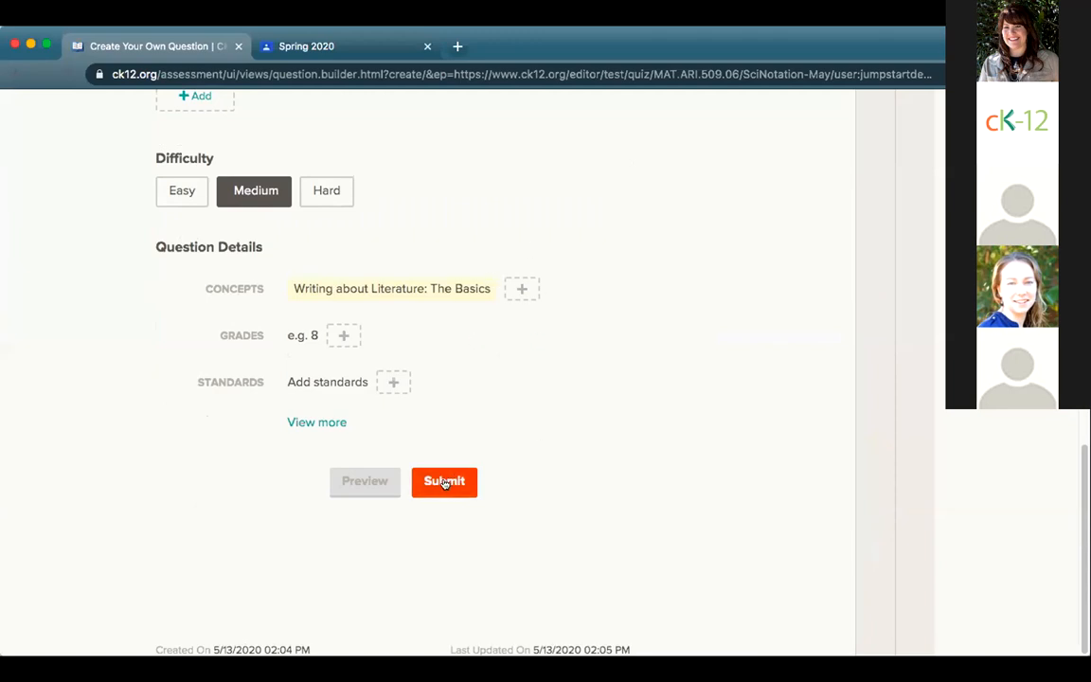
# Step: Submit the question, return to the quiz and open its "Writing about Literature: The Basics" question set for editing
pyautogui.click(444, 482)
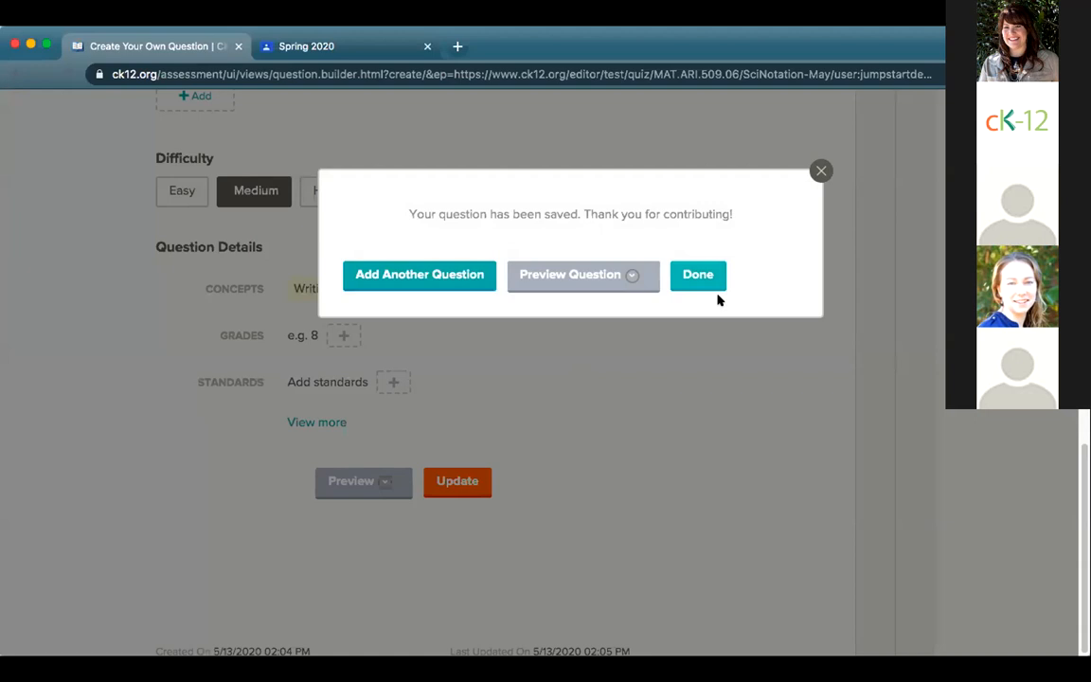
pyautogui.click(691, 276)
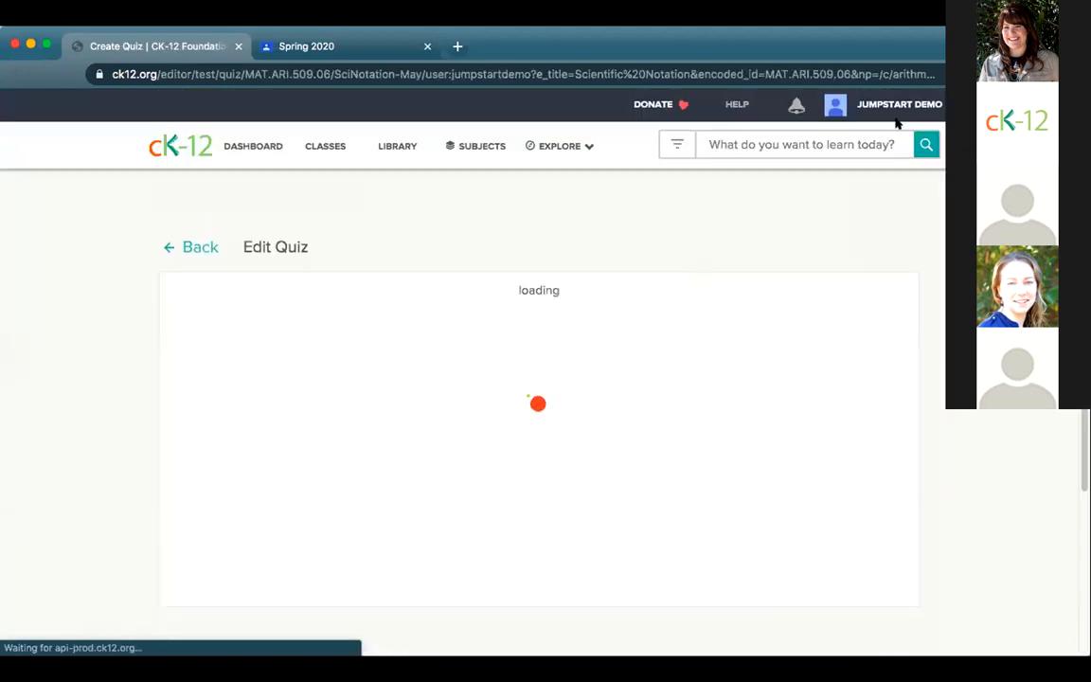
pyautogui.scroll(-3, 757, 519)
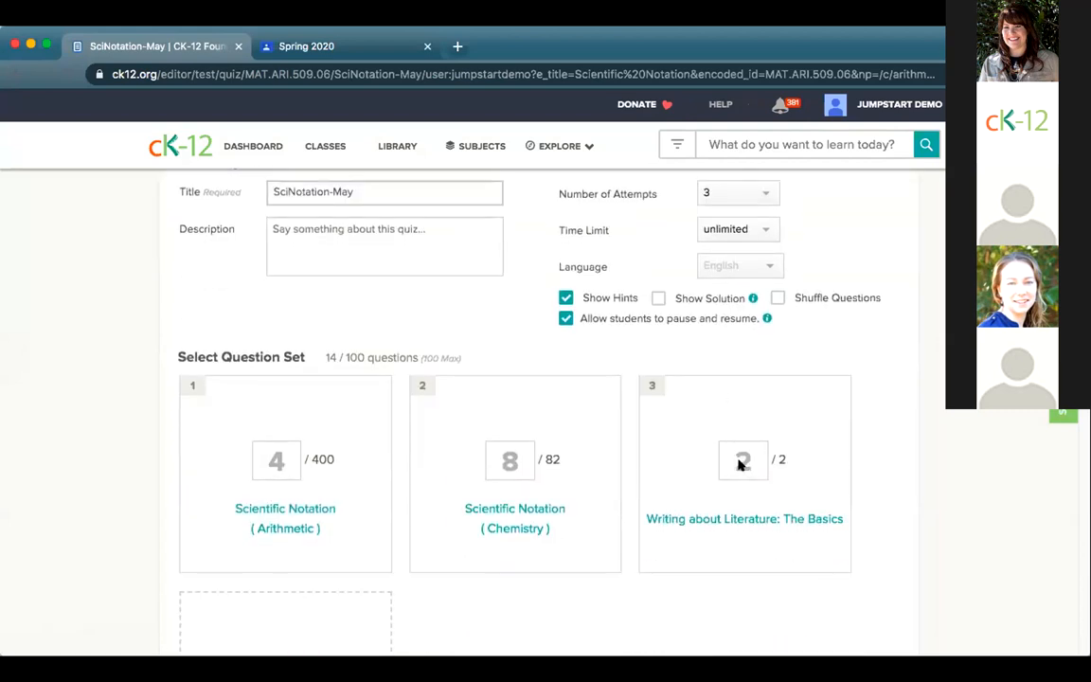
pyautogui.moveTo(751, 439)
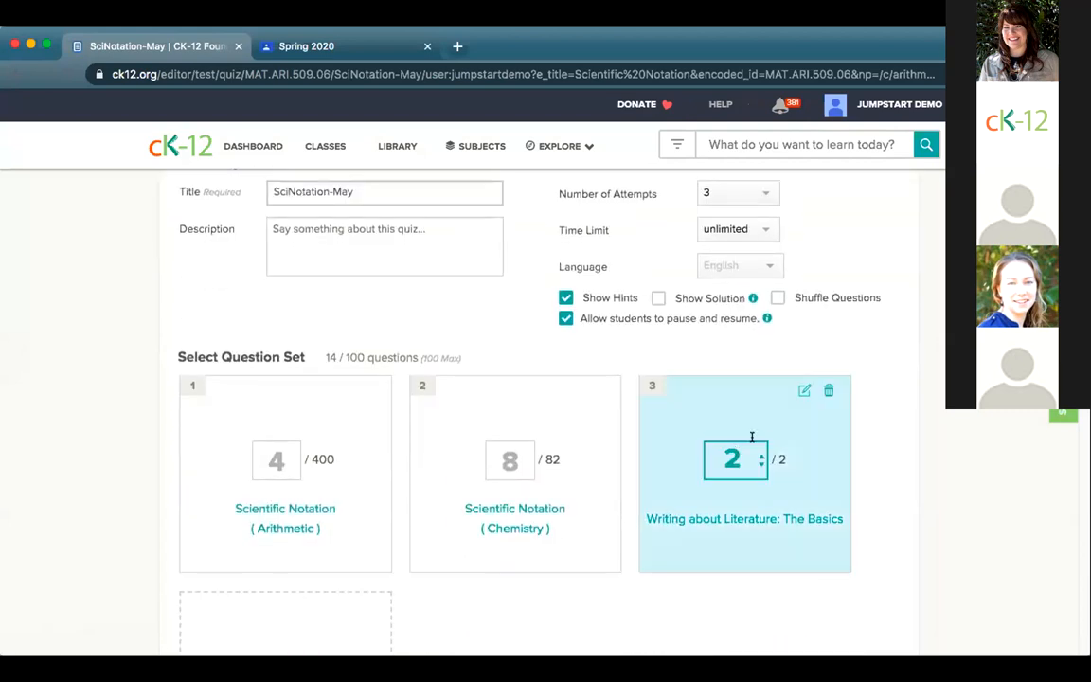
pyautogui.click(805, 392)
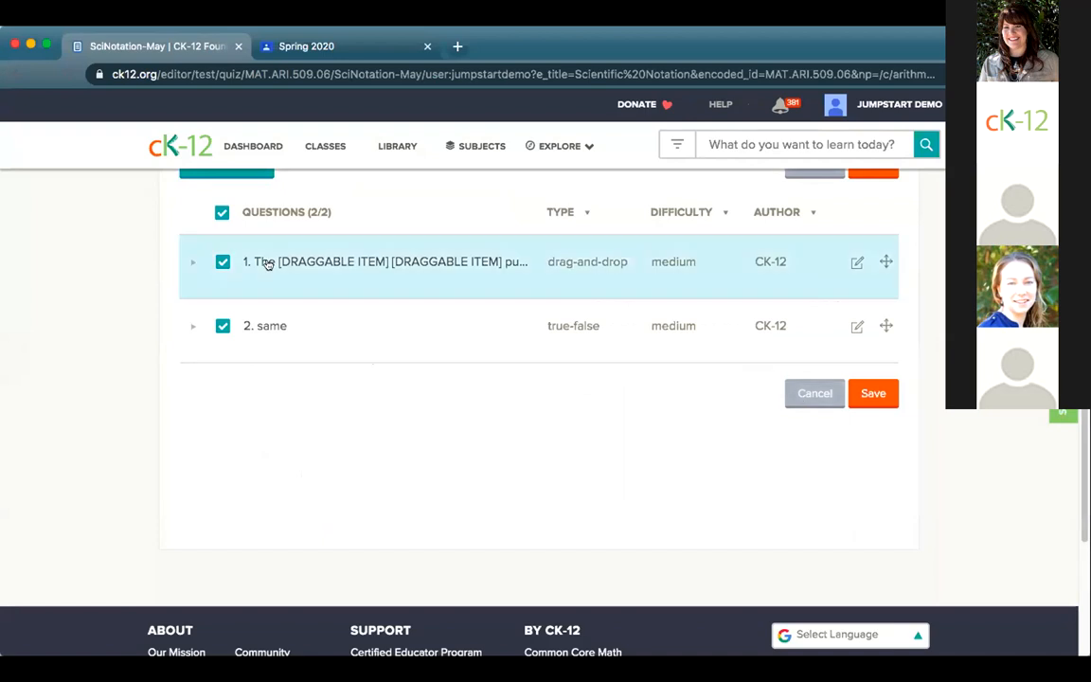
# Step: Preview the drag-and-drop question and check an attempt with "Chef" under Verbs and "made" and "pie" under Nouns
pyautogui.click(191, 263)
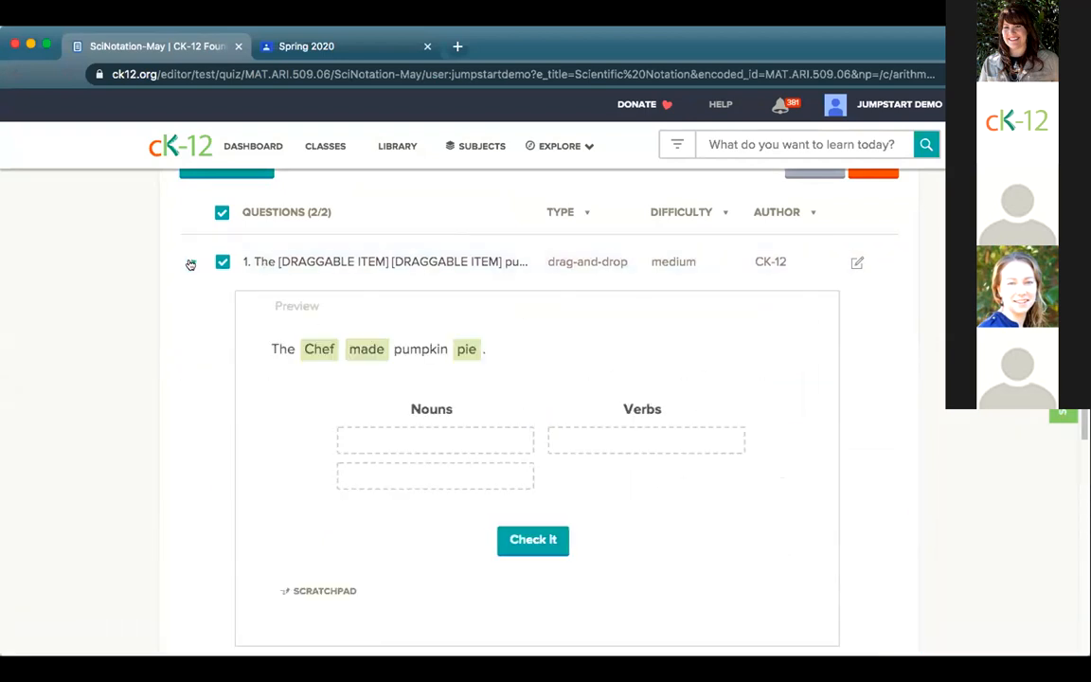
pyautogui.moveTo(315, 352); pyautogui.dragTo(647, 450)
pyautogui.moveTo(366, 349); pyautogui.dragTo(414, 438)
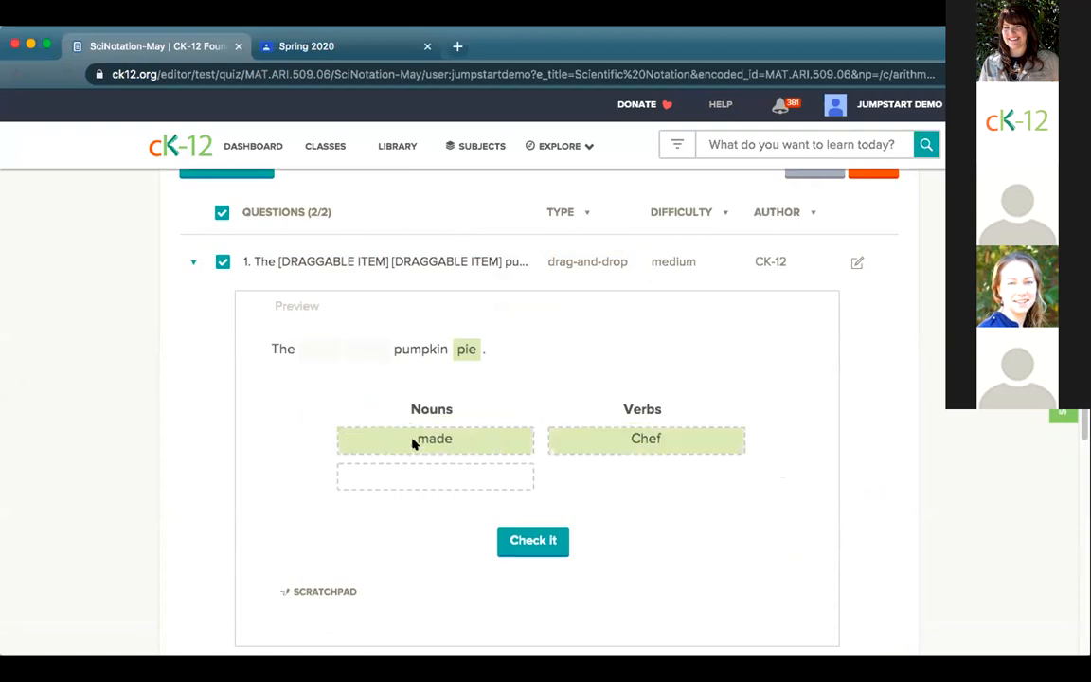
pyautogui.moveTo(471, 348); pyautogui.dragTo(434, 478)
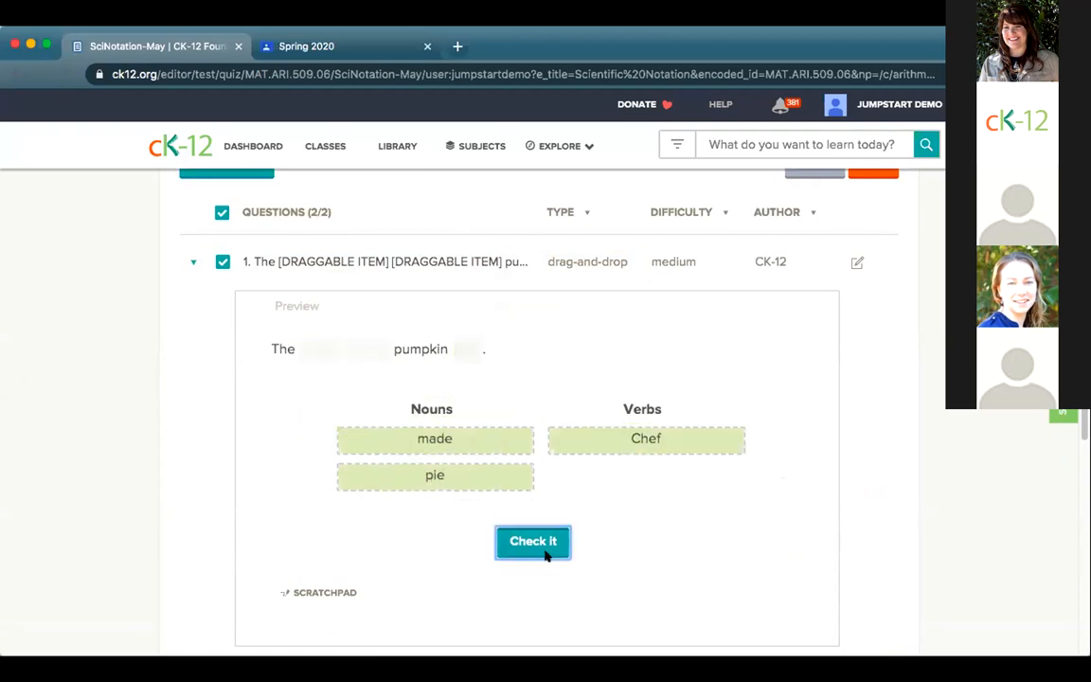
pyautogui.click(544, 549)
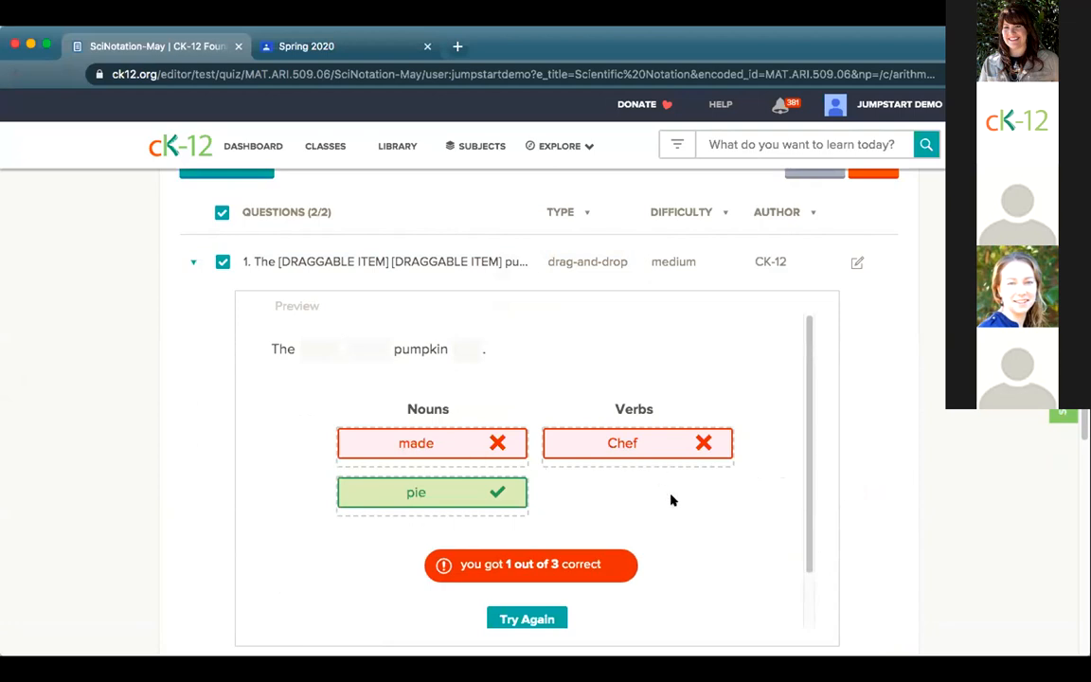
pyautogui.scroll(-1, 669, 499)
pyautogui.scroll(1, 360, 362)
# Step: Open the FlexBook "CK-12 Certified Educator Program - 2020" from the shared resources of the CEP April 2020 class
pyautogui.click(321, 146)
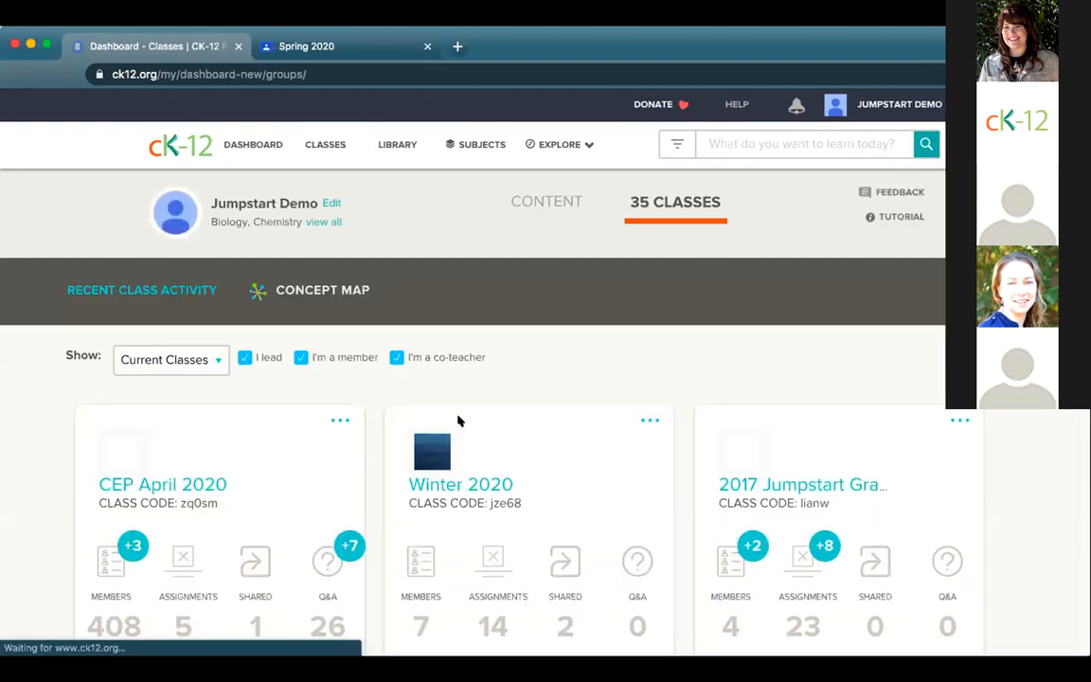
pyautogui.click(180, 484)
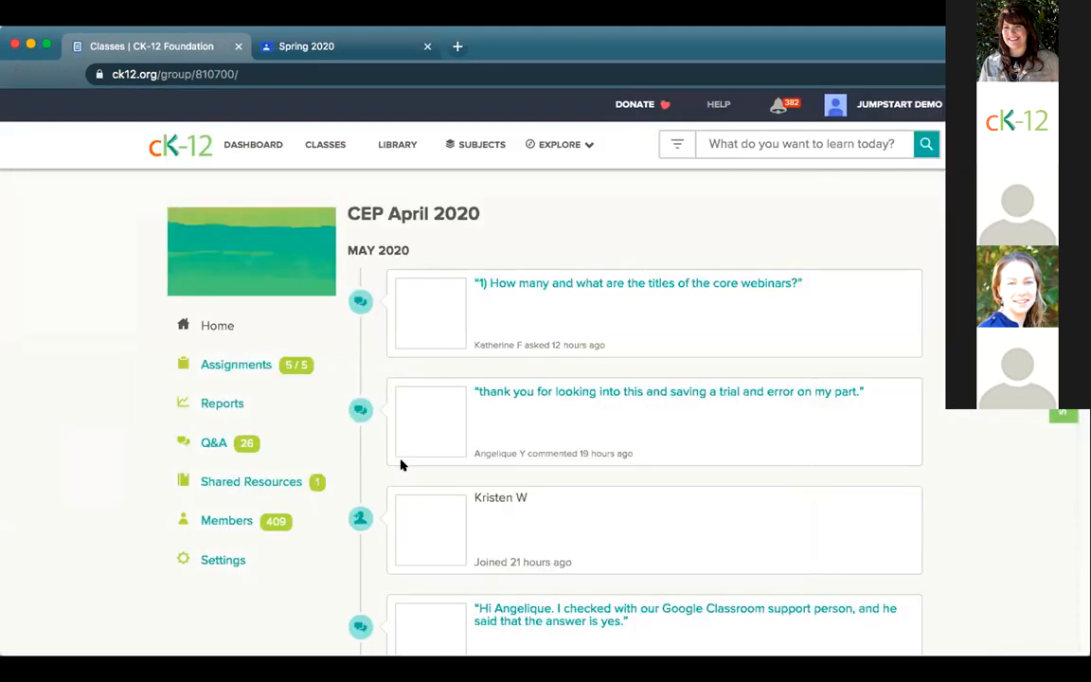
pyautogui.click(239, 481)
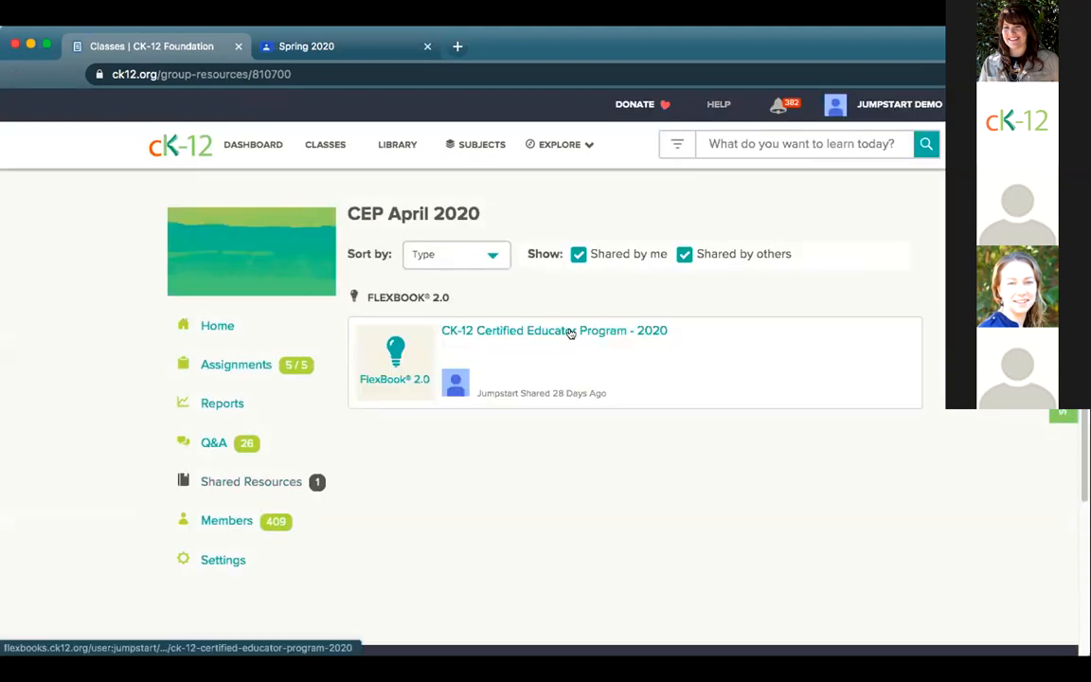
pyautogui.click(571, 331)
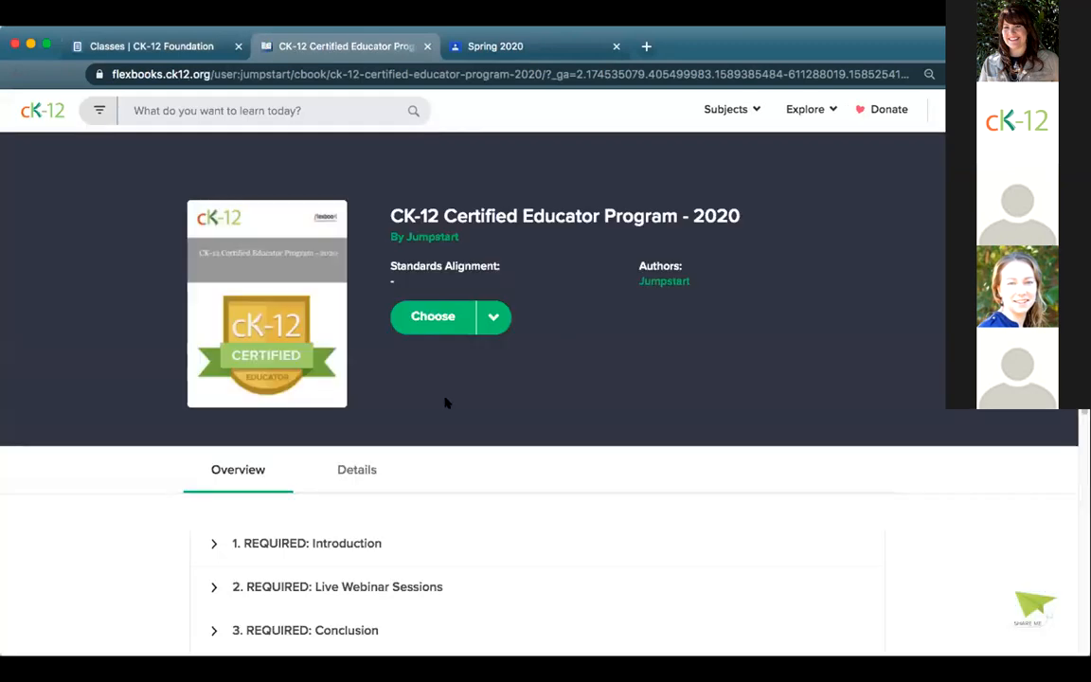
# Step: Open lesson 3.1 "Beyond the CK-12 Certified Educator Program" in the FlexBook's Conclusion chapter
pyautogui.scroll(-2, 360, 549)
pyautogui.click(355, 561)
pyautogui.scroll(-2, 363, 580)
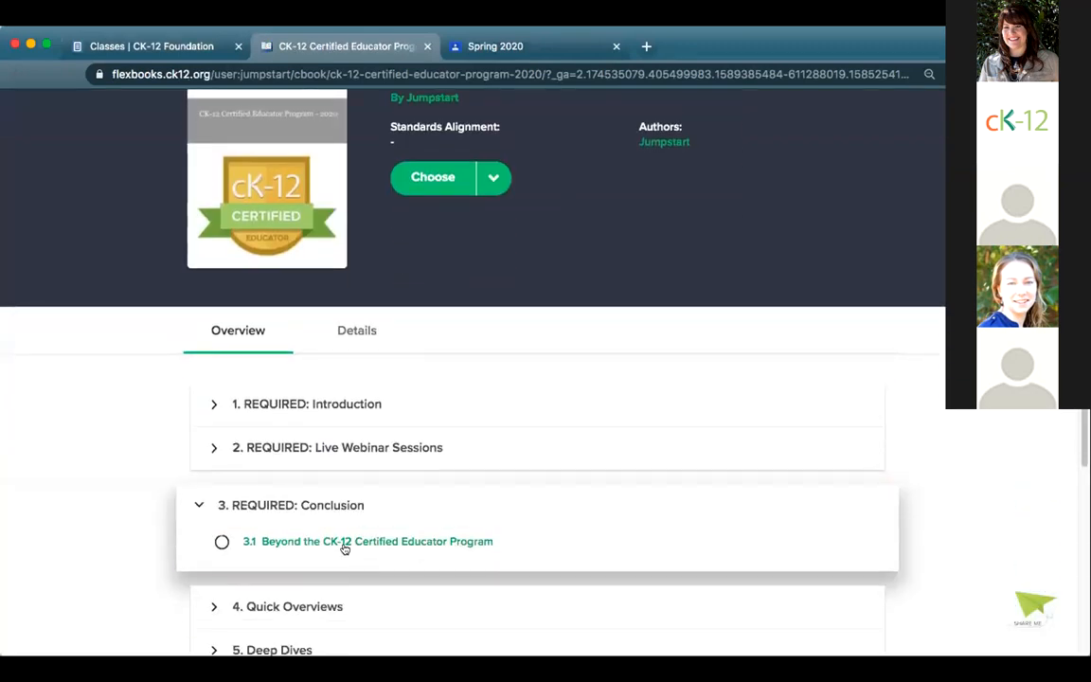
pyautogui.click(341, 542)
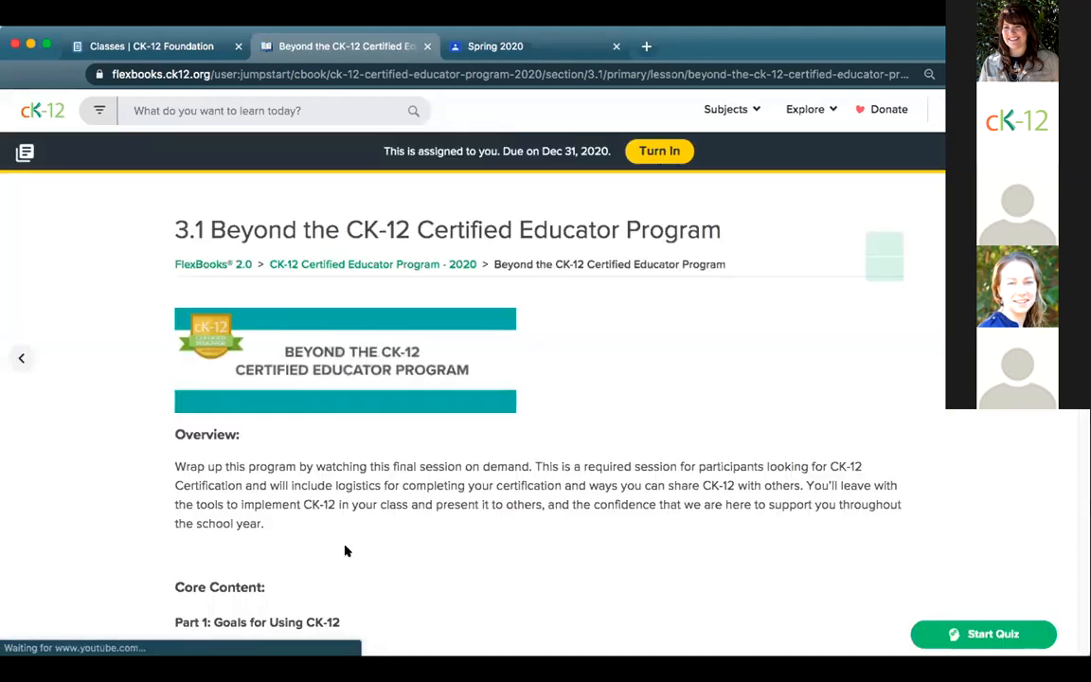
# Step: Look through the lesson's assignment questions, program requirements, final form and alumni sections
pyautogui.scroll(-2, 488, 551)
pyautogui.scroll(-2, 488, 551)
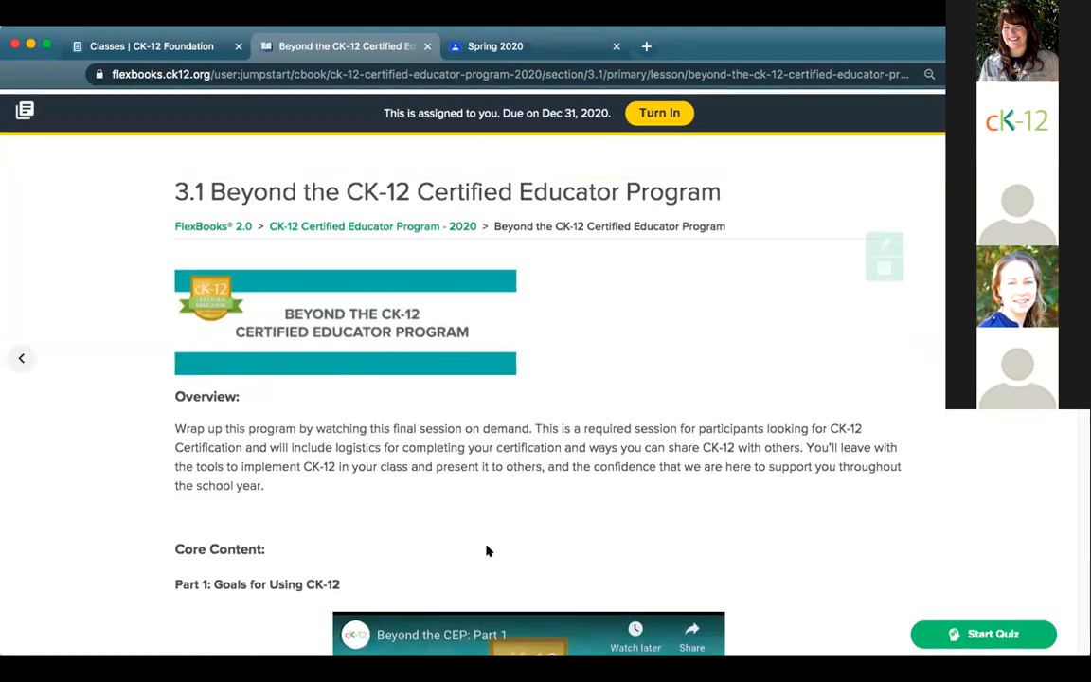
pyautogui.scroll(-6, 488, 551)
pyautogui.scroll(-10, 488, 551)
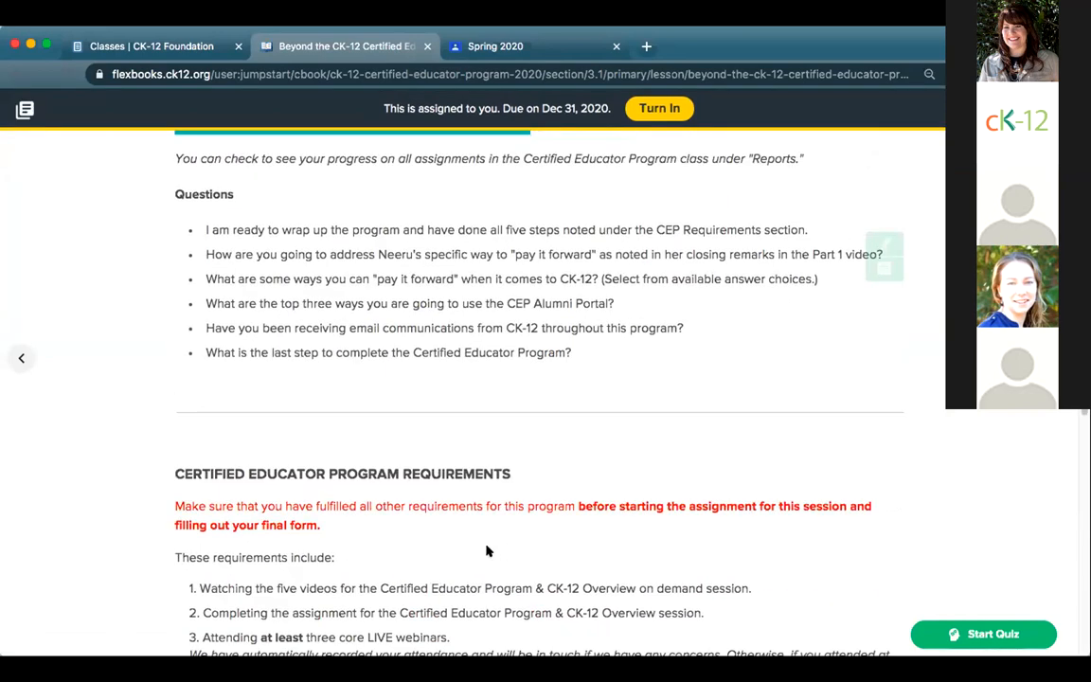
pyautogui.scroll(-9, 488, 551)
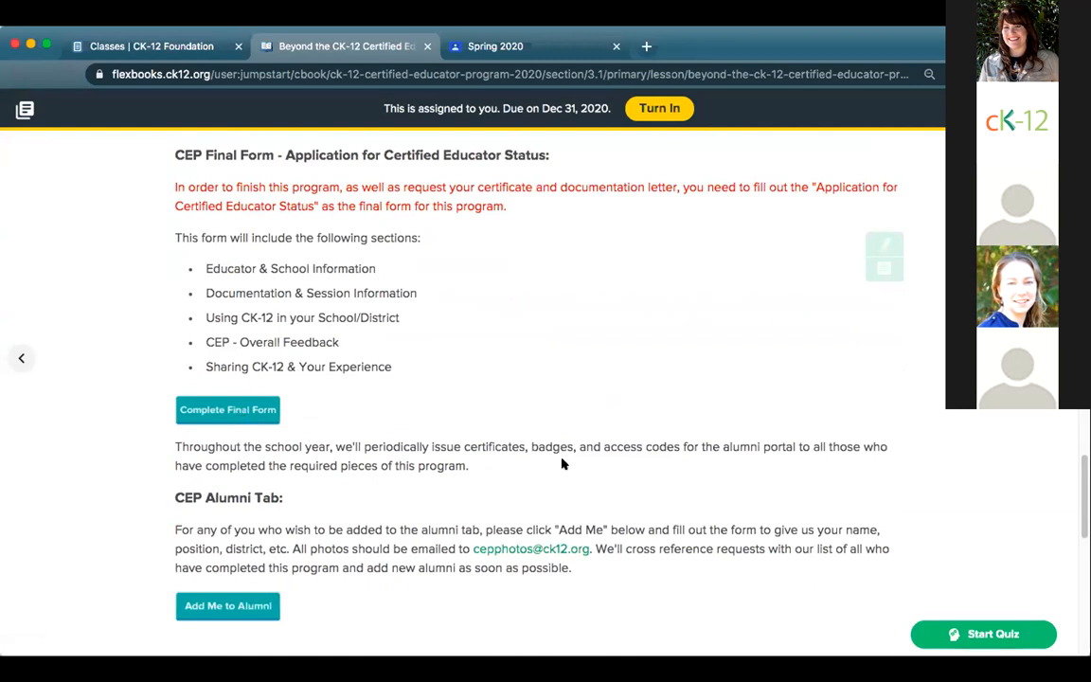
pyautogui.scroll(15, 539, 332)
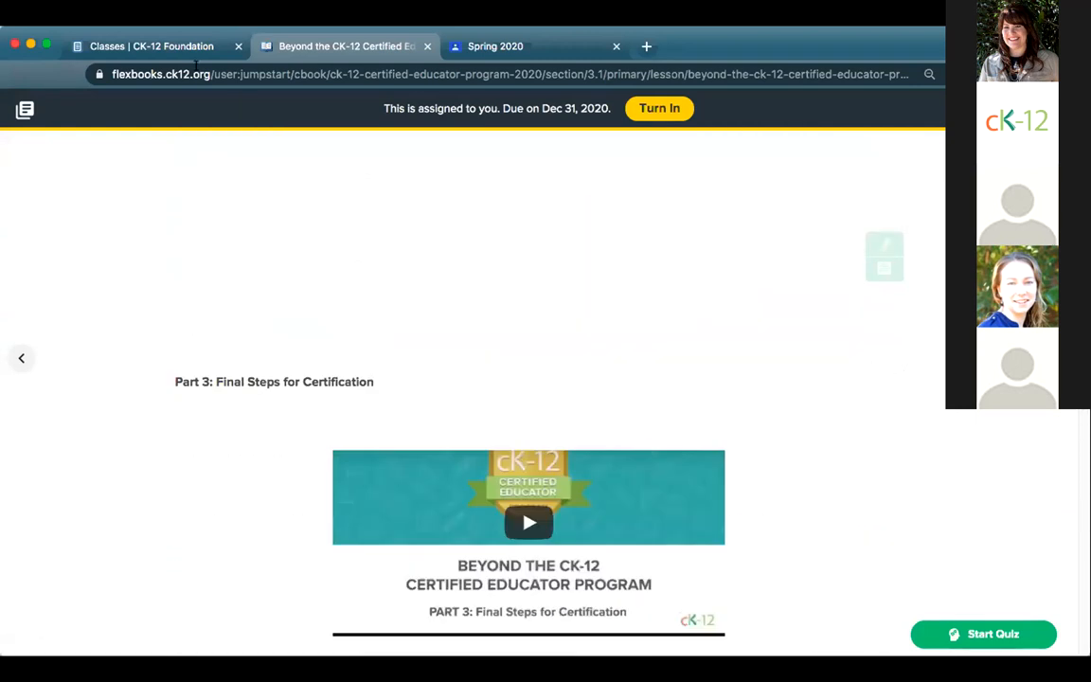
# Step: Open the SciNotation-May quiz from the library for editing, toggle its Show Solution option and go back without saving
pyautogui.click(152, 46)
pyautogui.click(382, 150)
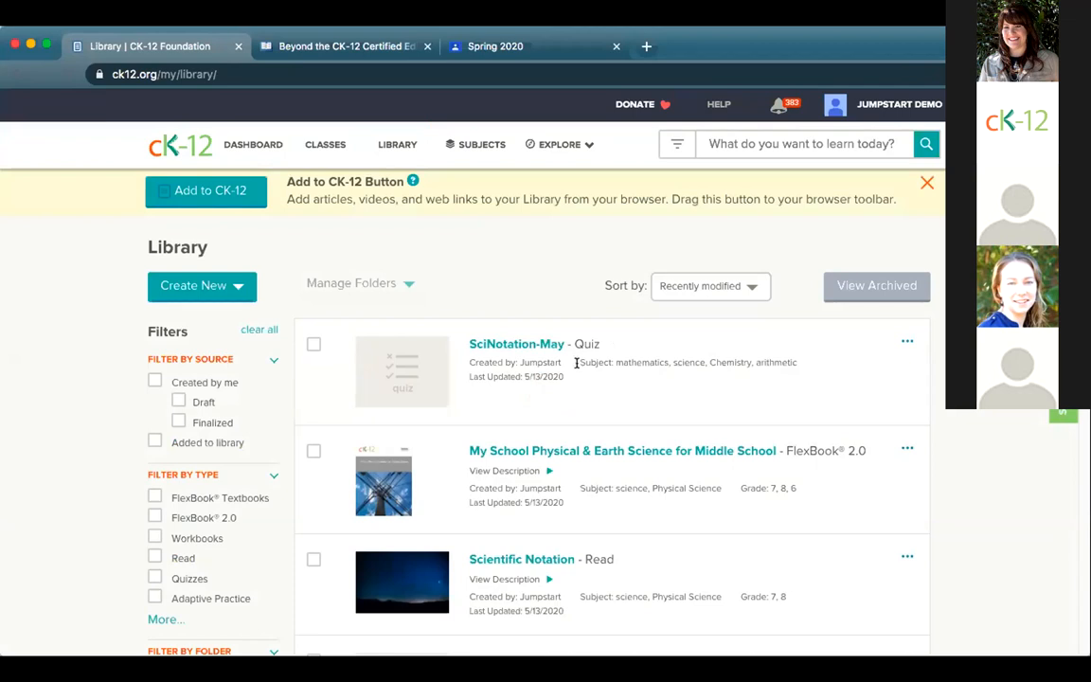
pyautogui.click(517, 343)
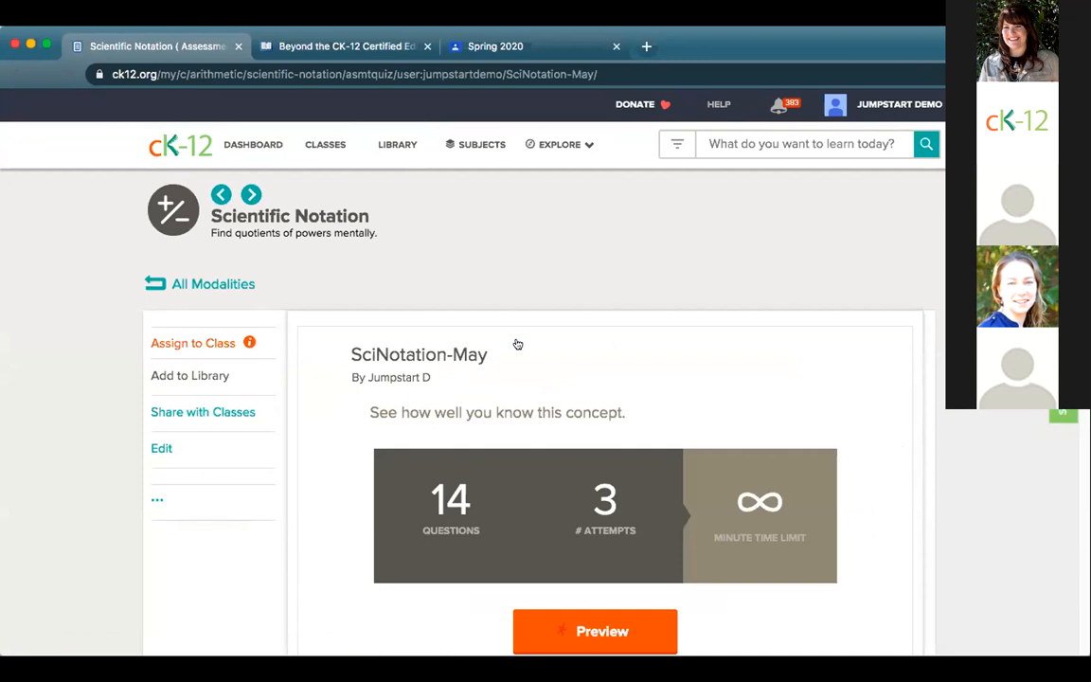
pyautogui.click(151, 447)
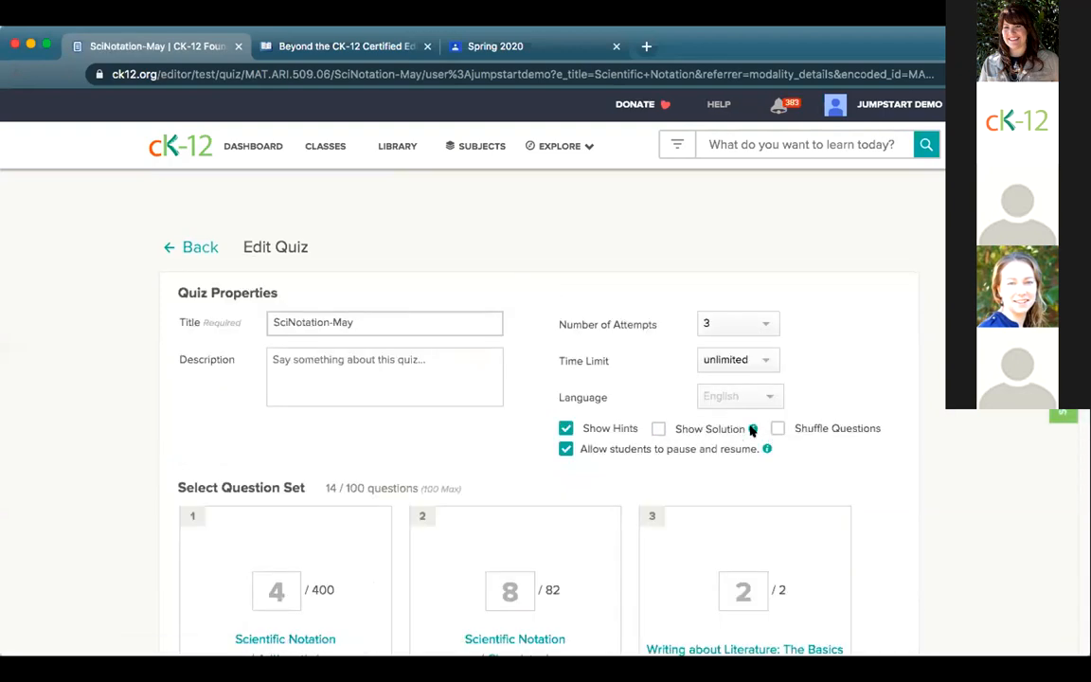
pyautogui.click(655, 430)
pyautogui.click(190, 248)
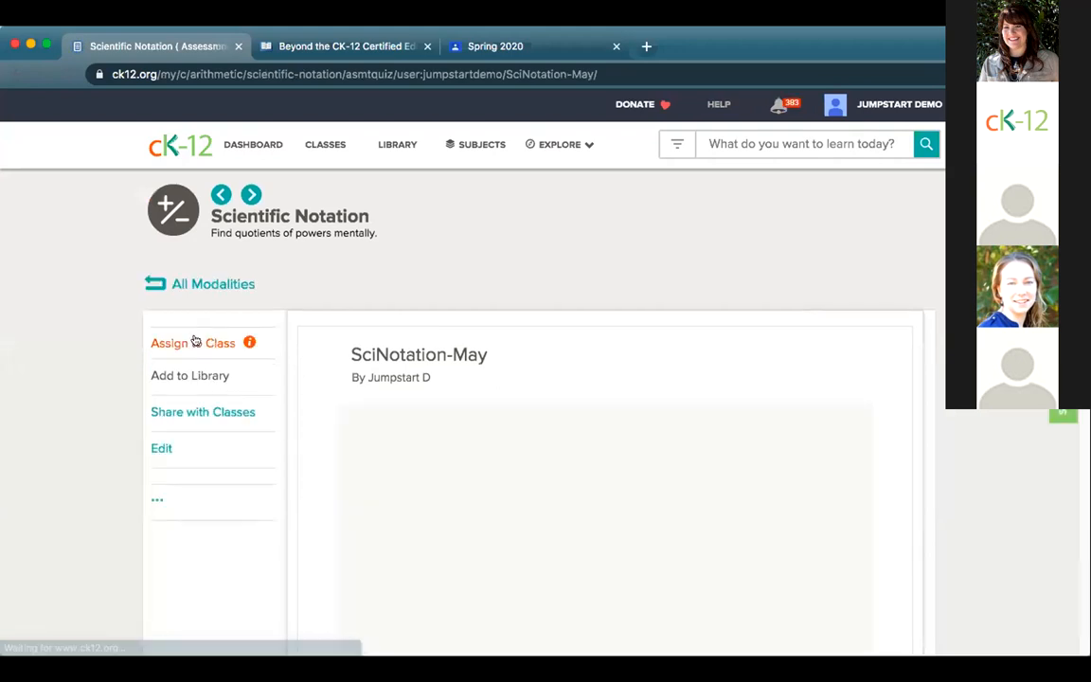
# Step: View the CK-12 class assignment options for the SciNotation-May quiz and close them without assigning
pyautogui.click(194, 341)
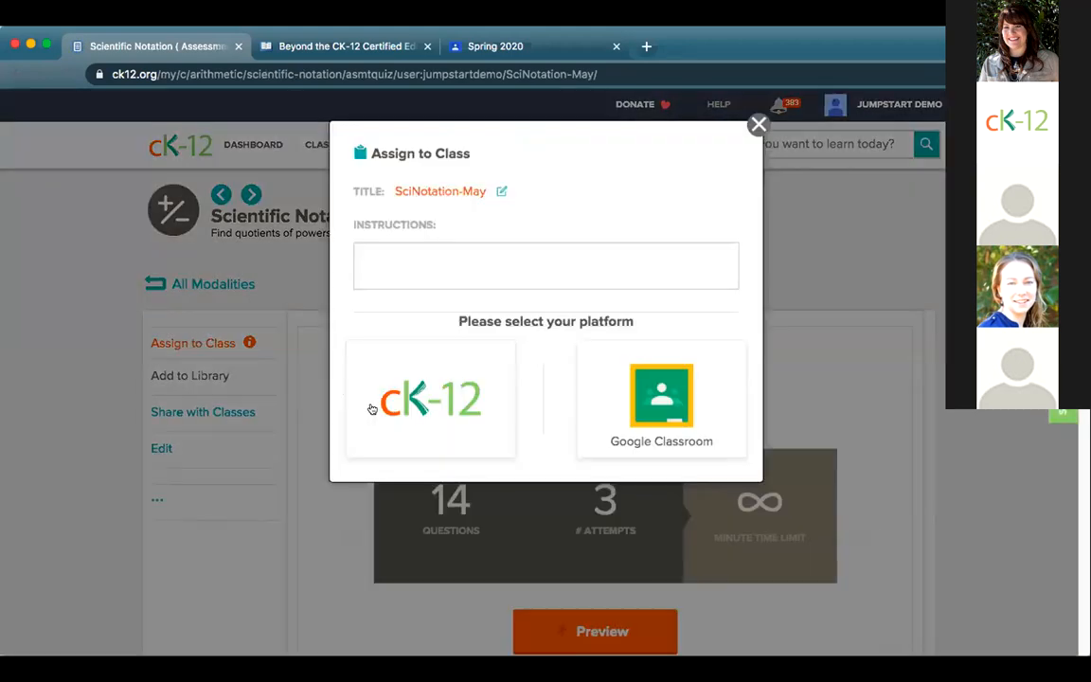
pyautogui.click(452, 380)
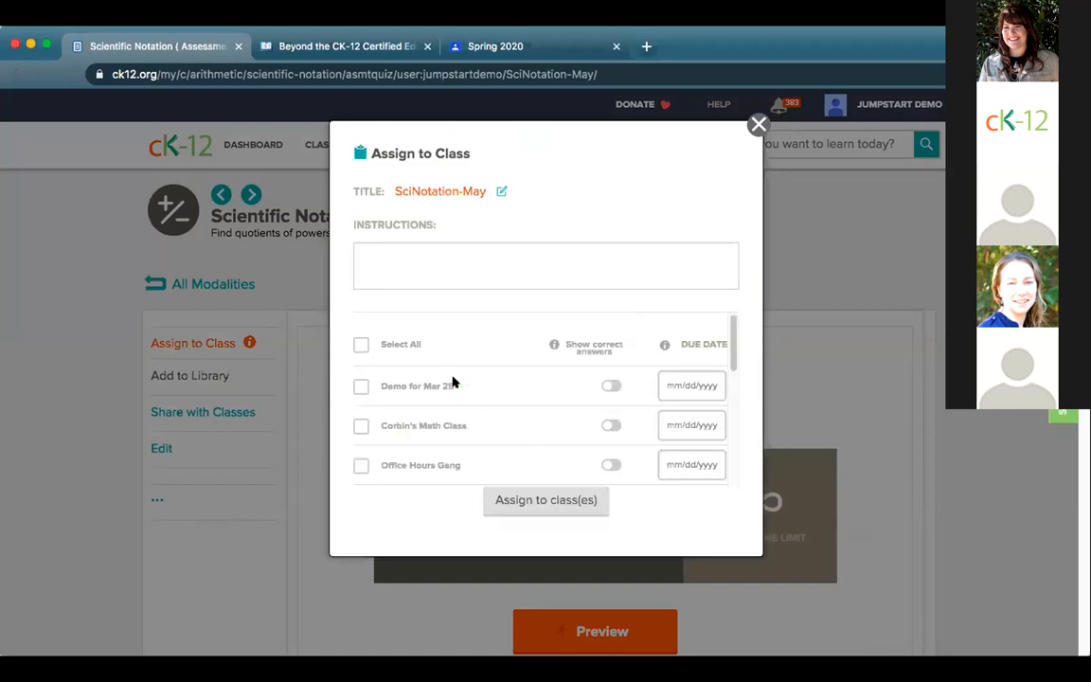
pyautogui.click(758, 124)
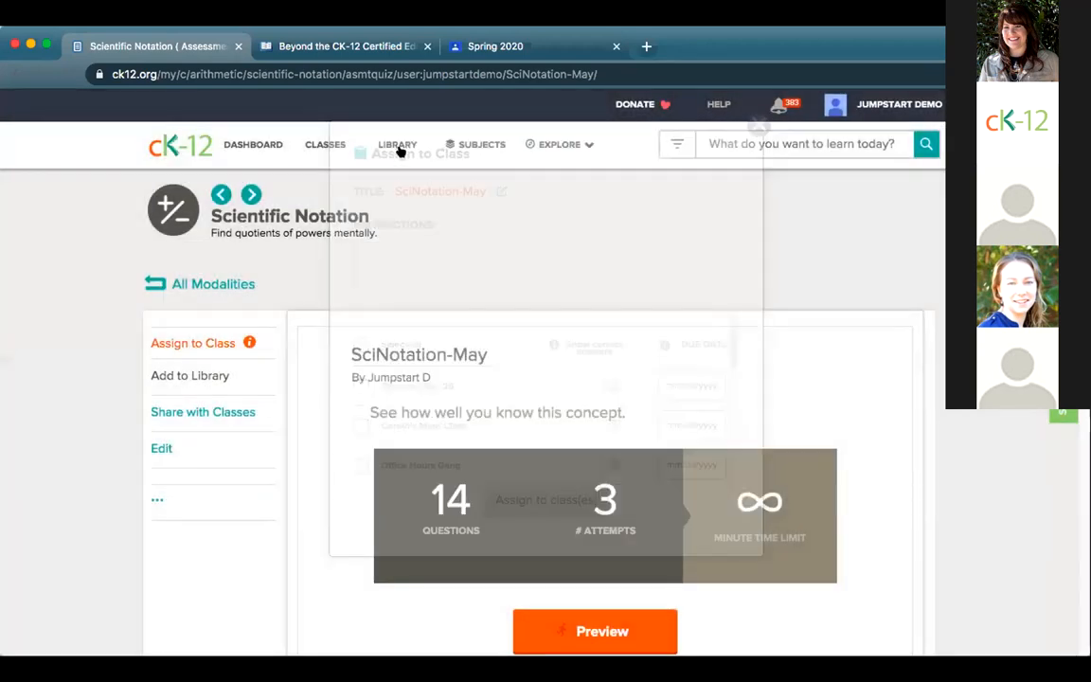
# Step: Open the "My School Physical & Earth Science for Middle School" FlexBook from the library and start assigning it to a class
pyautogui.click(397, 145)
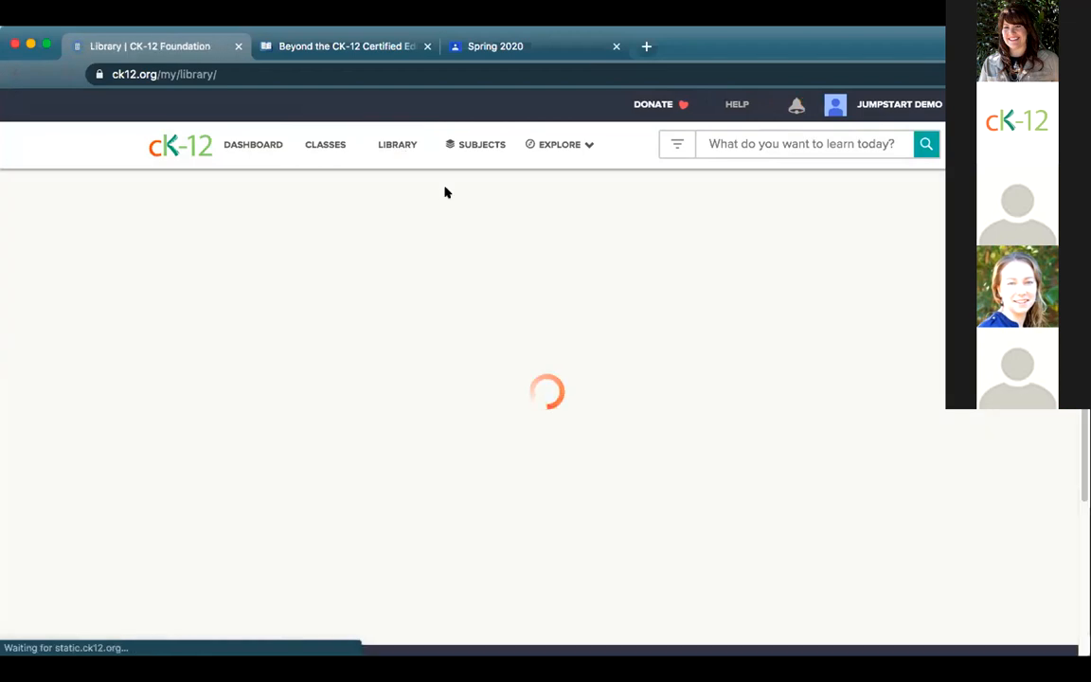
pyautogui.click(519, 451)
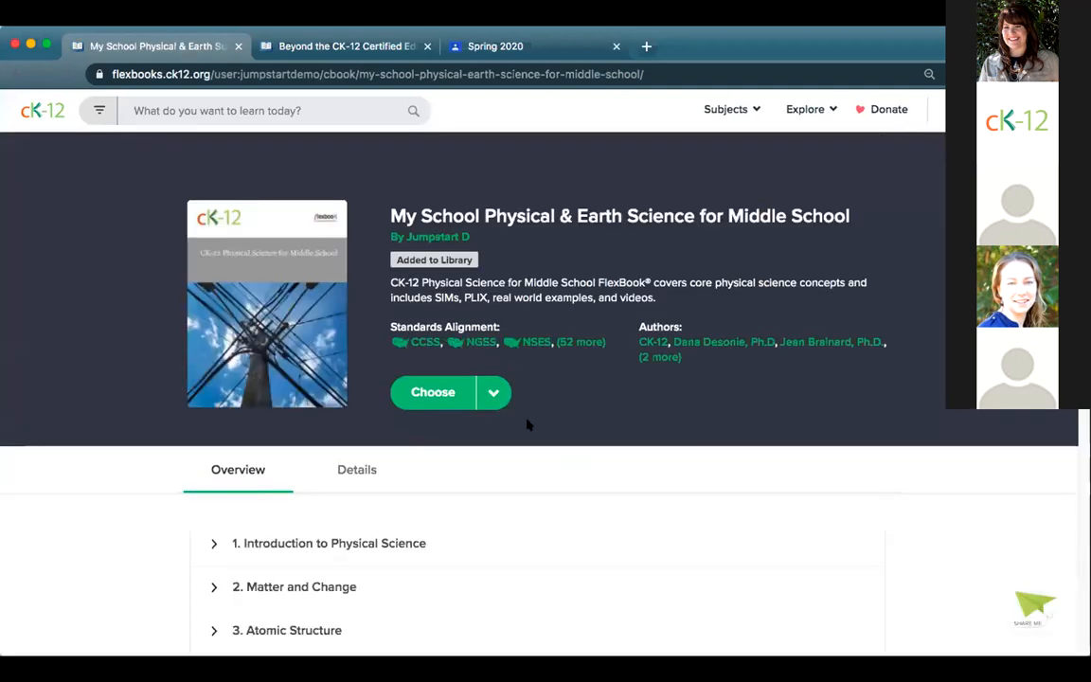
pyautogui.scroll(-2, 527, 424)
pyautogui.click(494, 310)
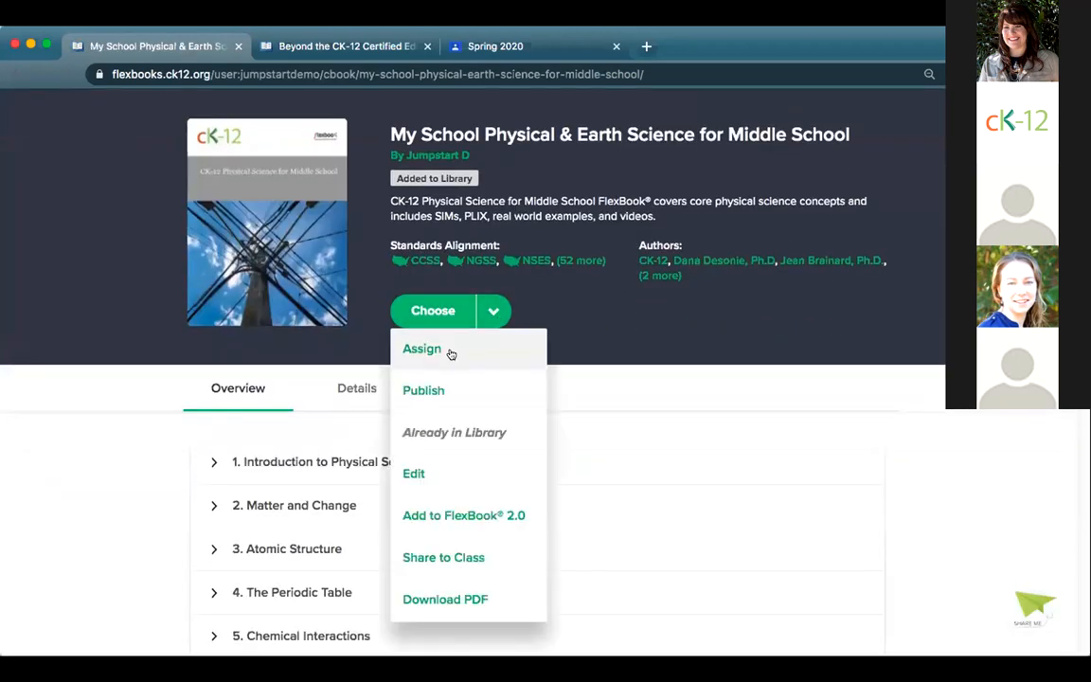
pyautogui.click(451, 354)
pyautogui.click(474, 367)
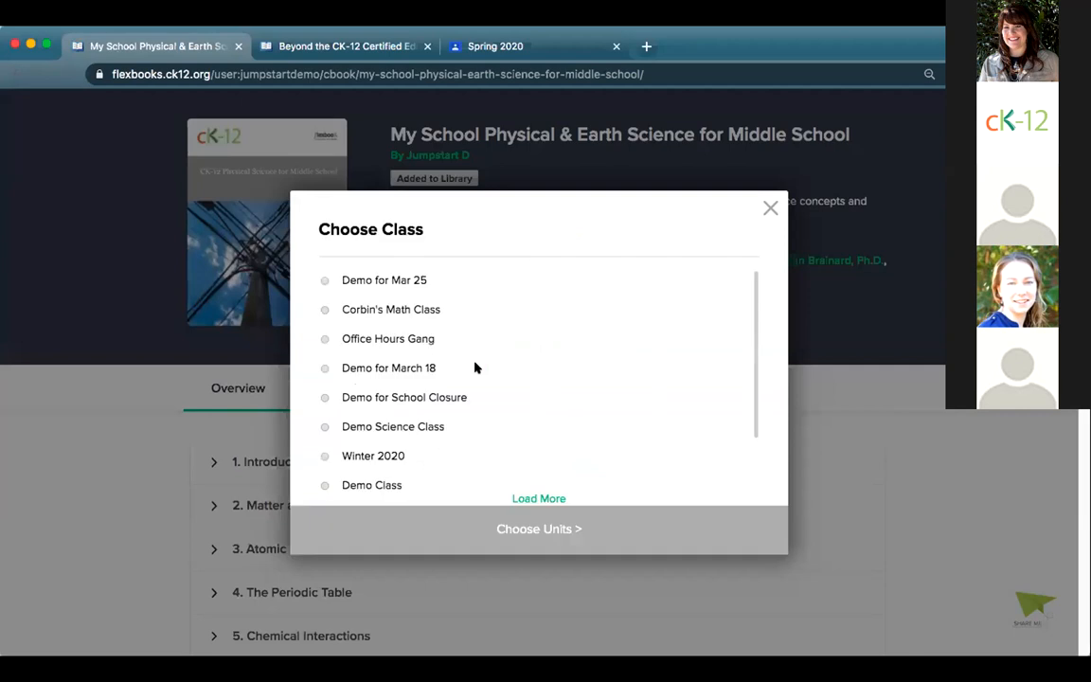
# Step: Choose the class "Demo for Mar 25" and a unit to assign, and open the start date of the Inductive Reasoning concept
pyautogui.click(346, 281)
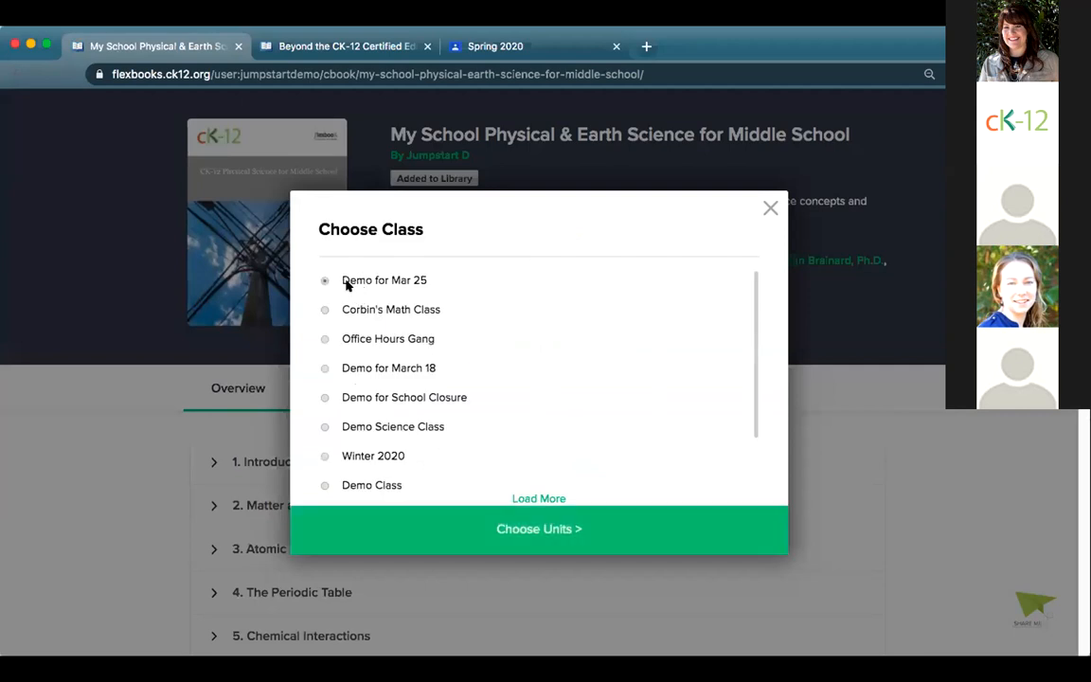
pyautogui.click(542, 525)
pyautogui.click(450, 345)
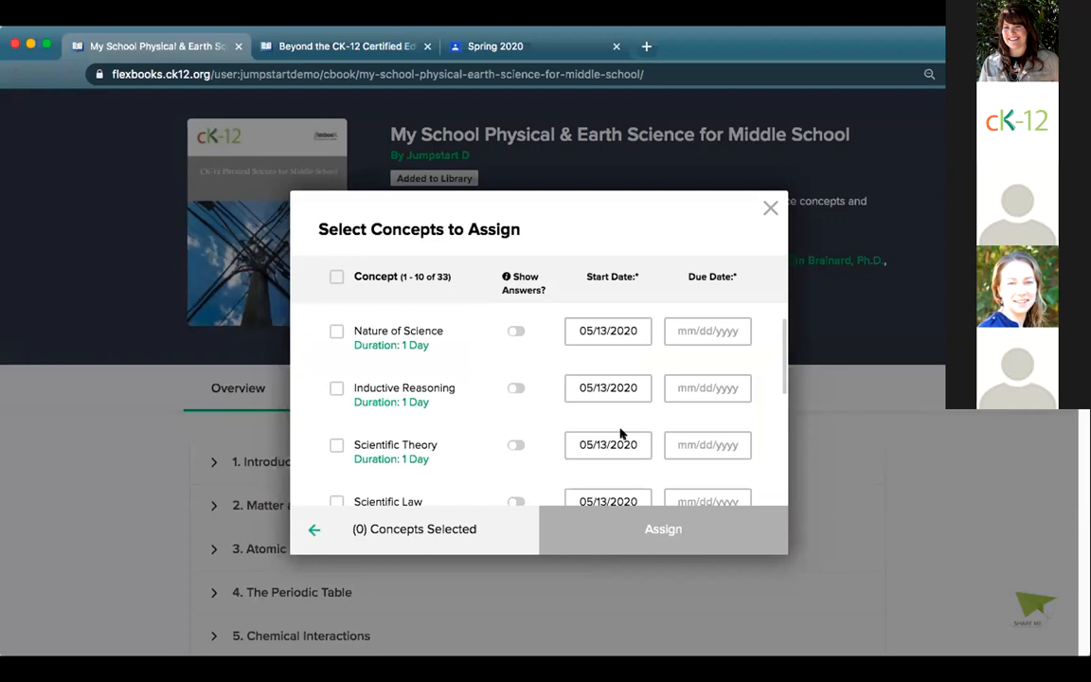
pyautogui.click(615, 384)
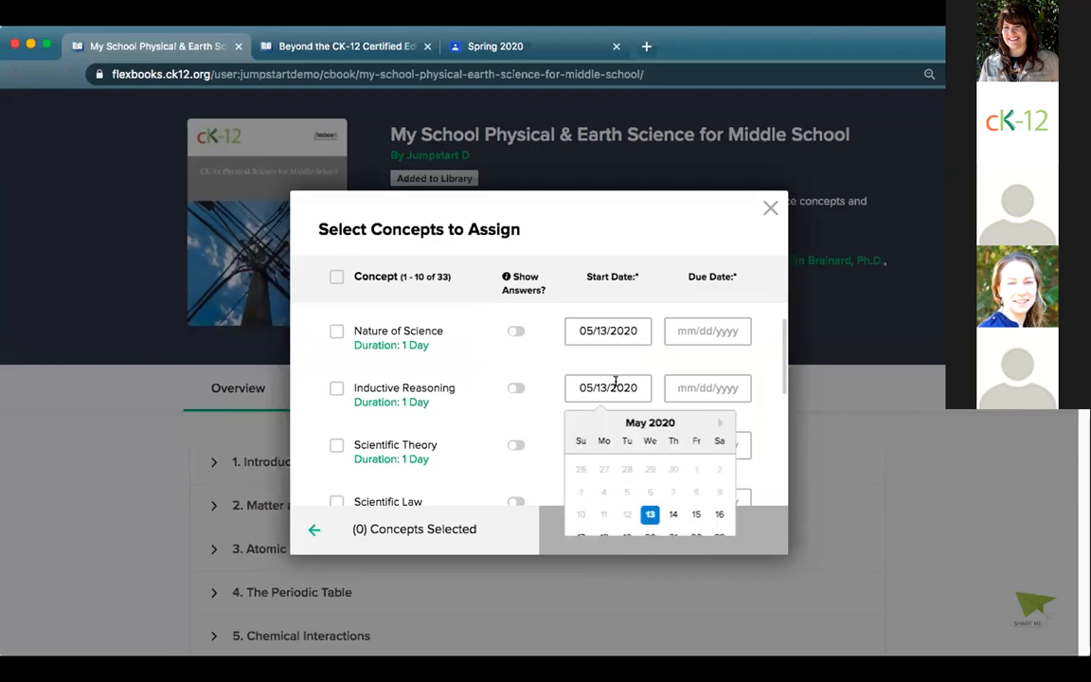